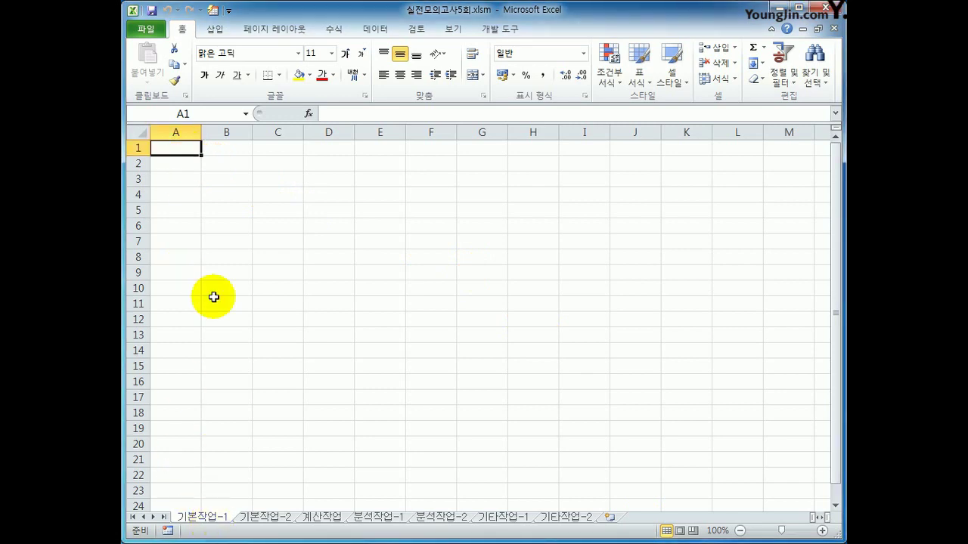
- Start a Microsoft Query import at cell A3 using MS Access Database as the data source
{"action": "left_click", "coordinate": [189, 182]}
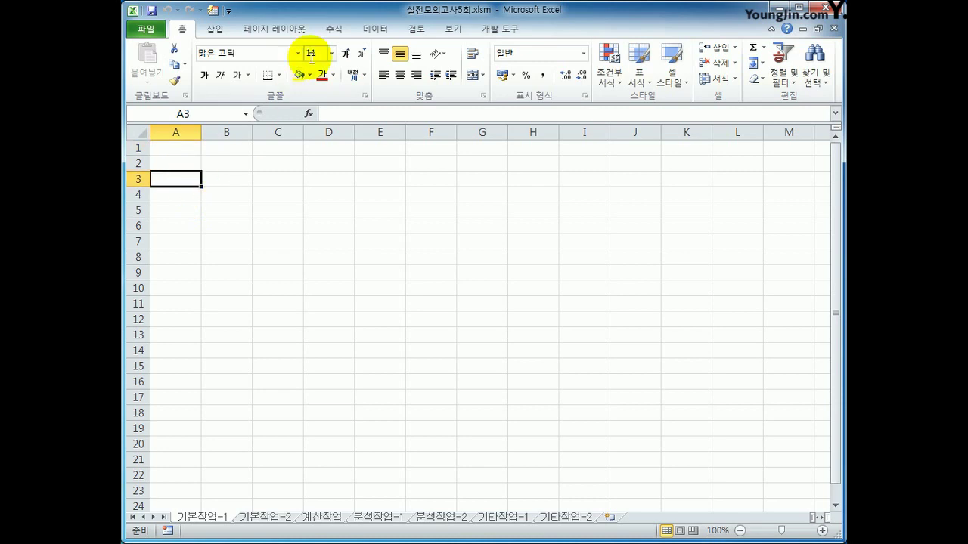
{"action": "left_click", "coordinate": [381, 29]}
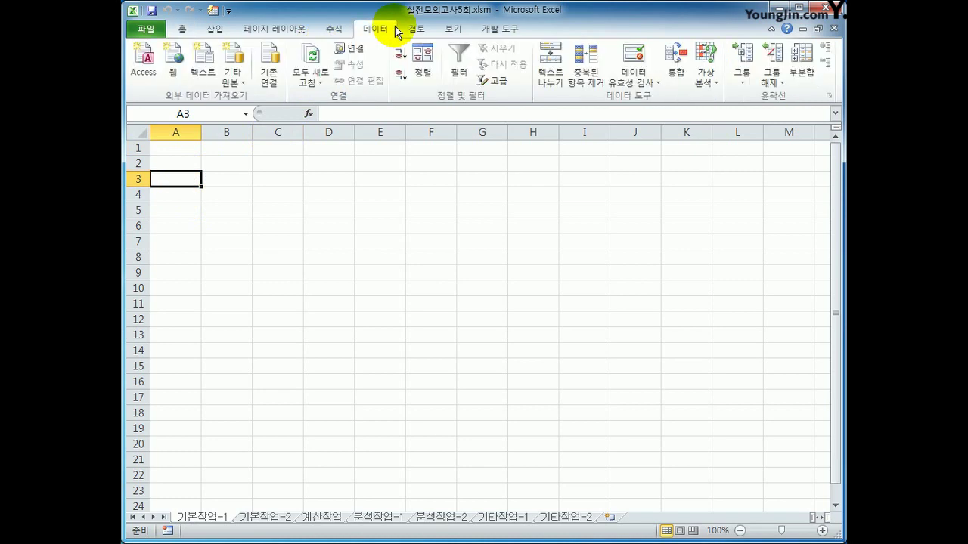
{"action": "left_click", "coordinate": [237, 82]}
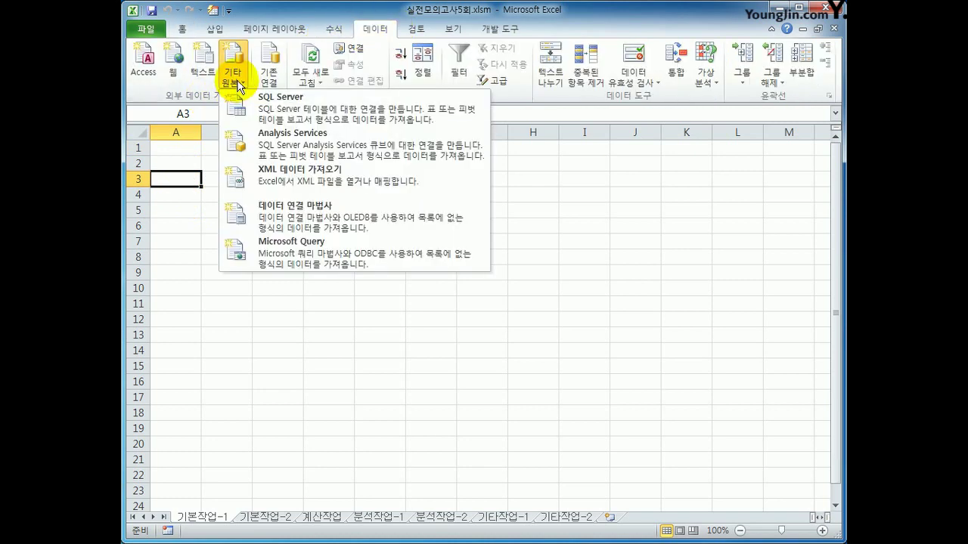
{"action": "left_click", "coordinate": [322, 260]}
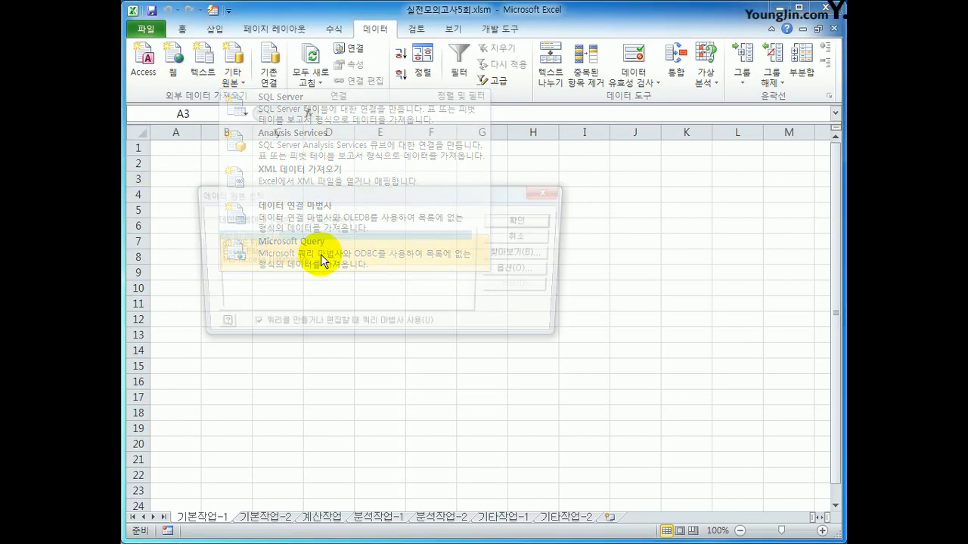
{"action": "left_click", "coordinate": [310, 261]}
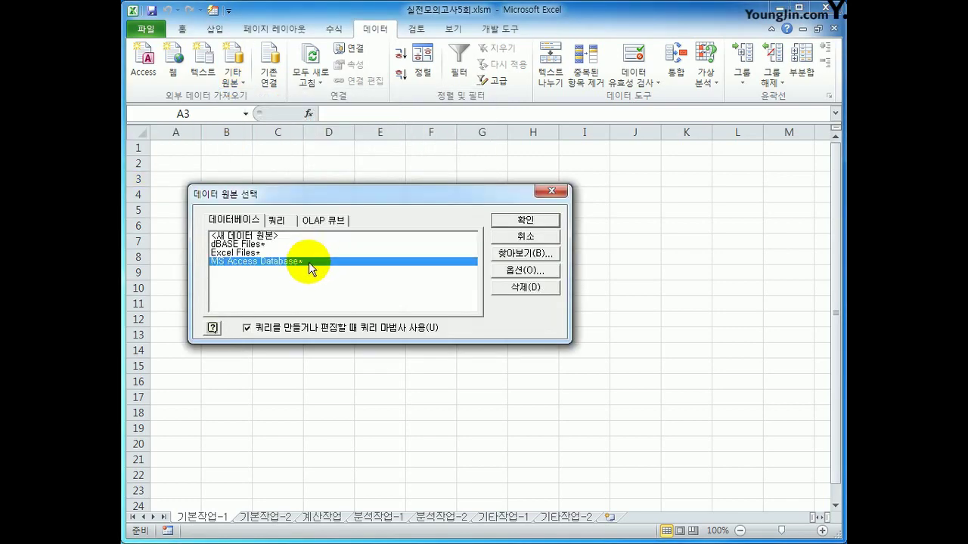
{"action": "left_click", "coordinate": [498, 219]}
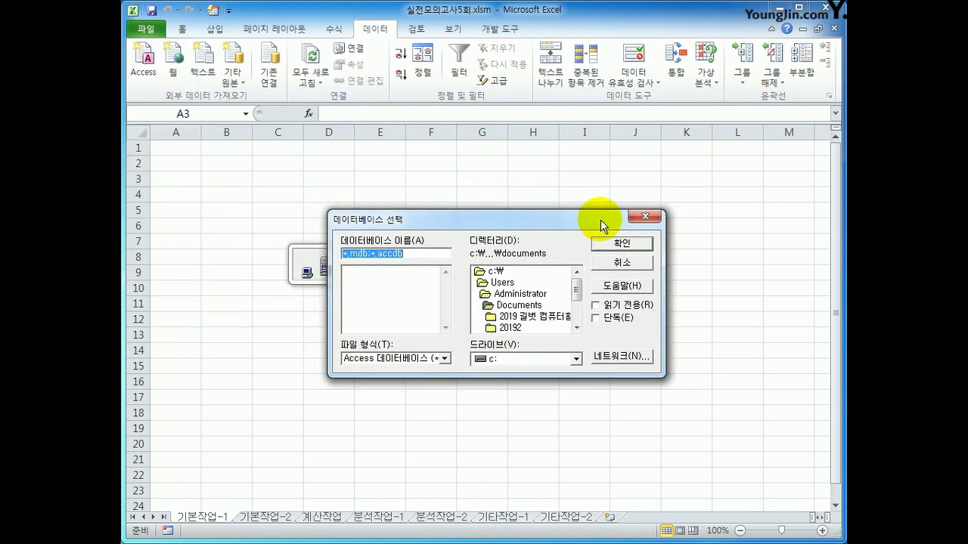
- Browse to the 모의고사 folder under C:\2020컴활1급\스프레드시트 for the database selection
{"action": "left_click", "coordinate": [527, 282]}
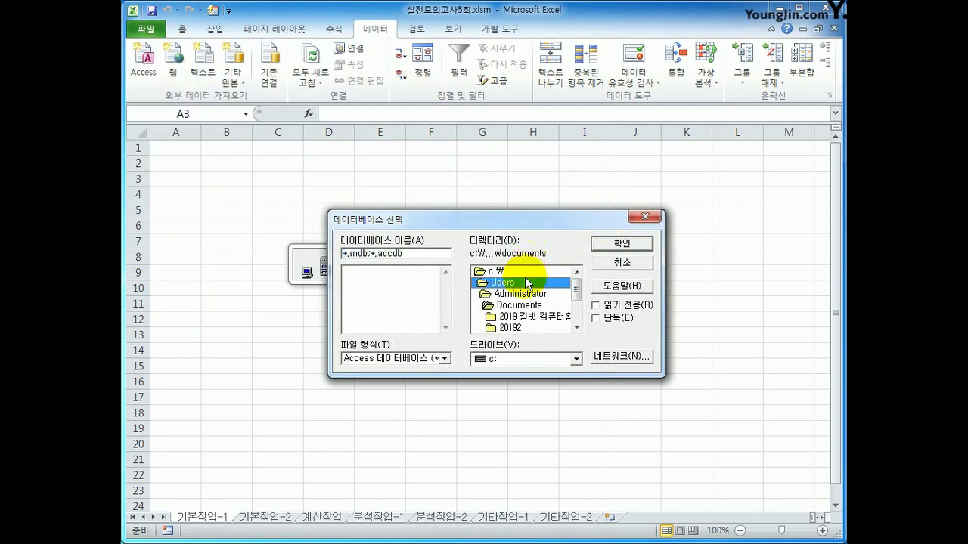
{"action": "double_click", "coordinate": [527, 273]}
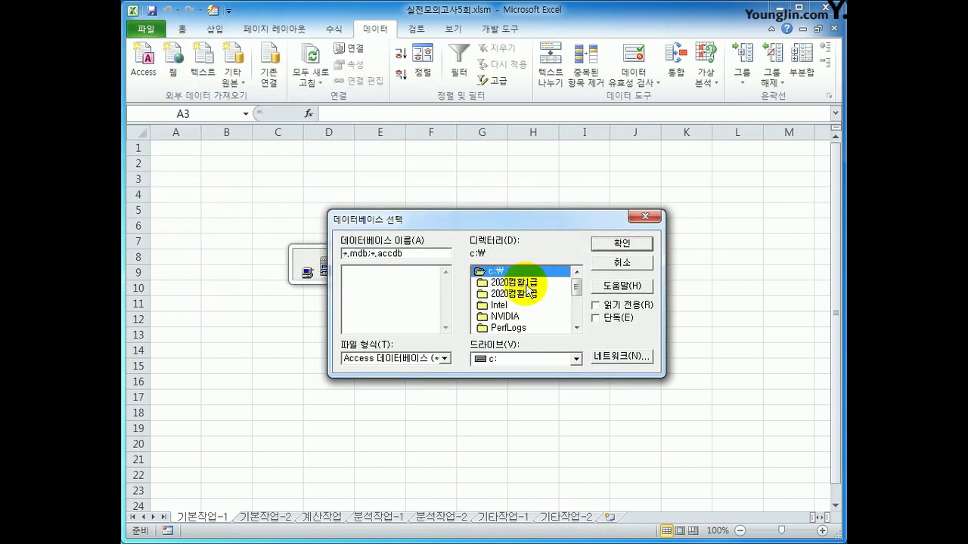
{"action": "left_click", "coordinate": [529, 286]}
{"action": "double_click", "coordinate": [527, 286]}
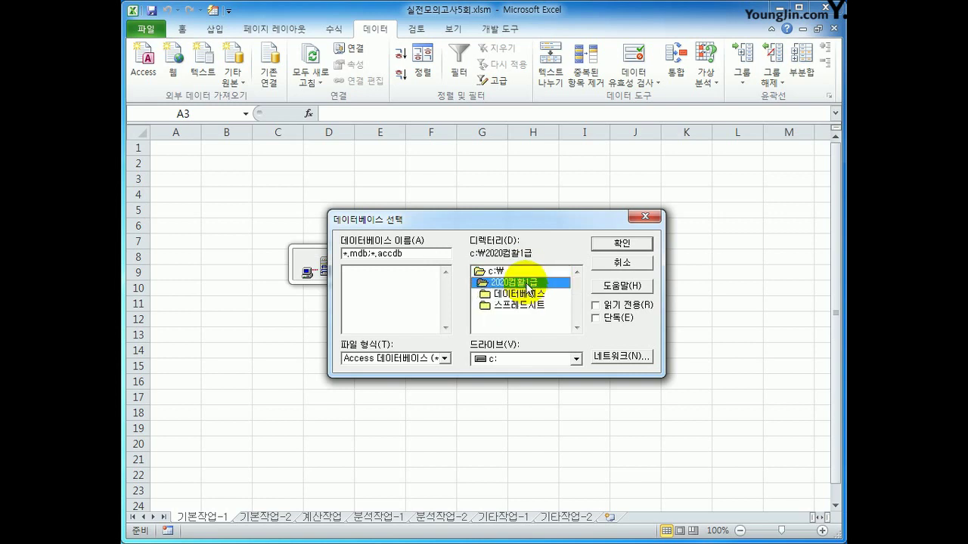
{"action": "double_click", "coordinate": [529, 305]}
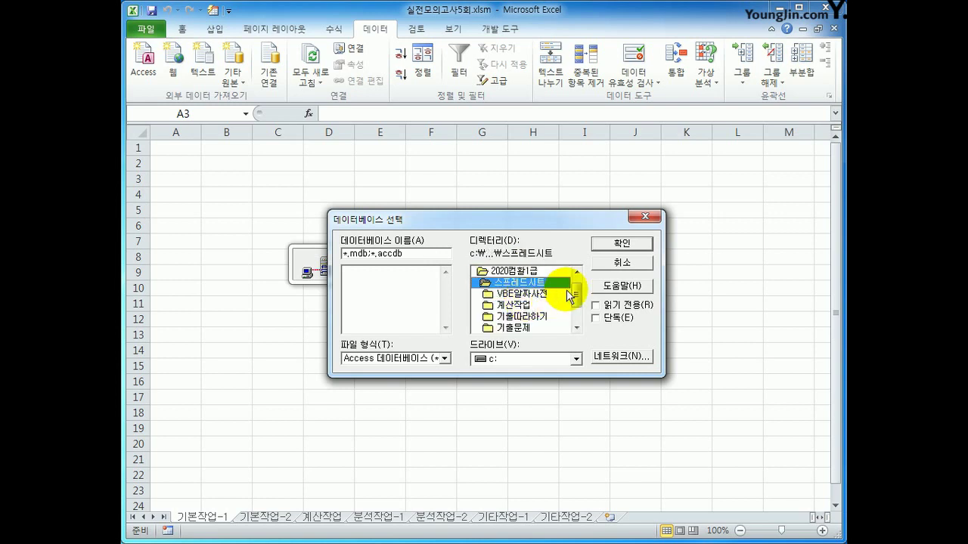
{"action": "left_click_drag", "start_coordinate": [577, 295], "coordinate": [577, 304]}
{"action": "left_click", "coordinate": [540, 319]}
{"action": "double_click", "coordinate": [540, 318]}
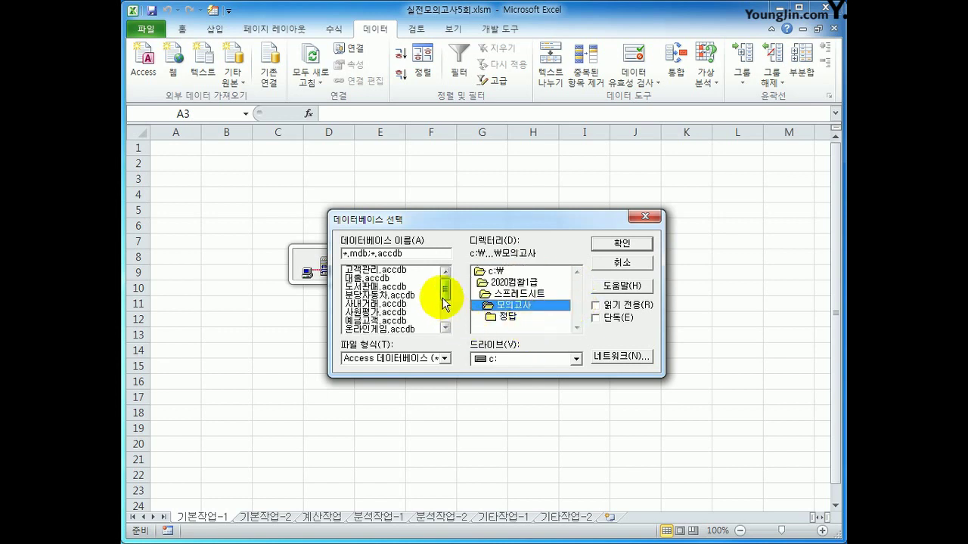
- Choose 훈련생성적.accdb as the source database and open it in the Query Wizard
{"action": "left_click_drag", "start_coordinate": [445, 295], "coordinate": [450, 316]}
{"action": "left_click", "coordinate": [400, 321]}
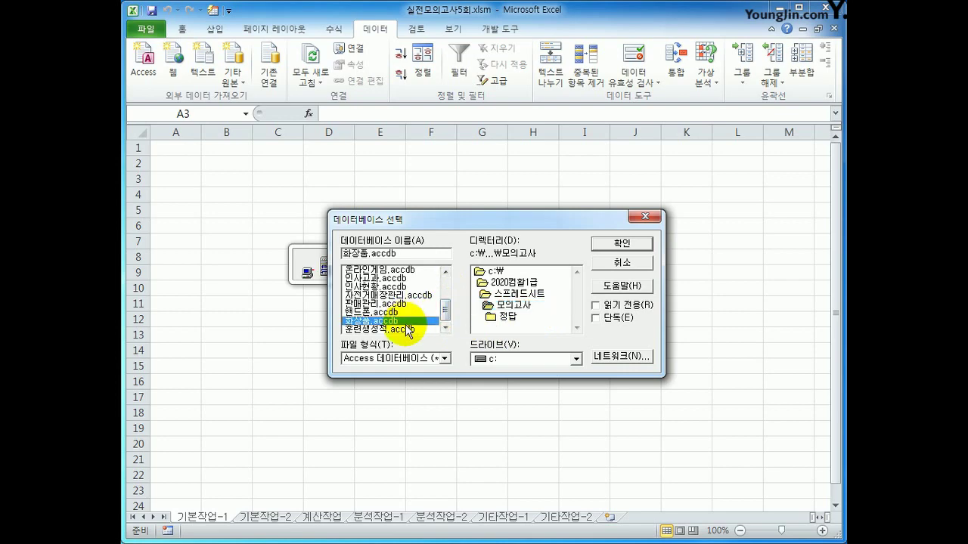
{"action": "left_click", "coordinate": [407, 329]}
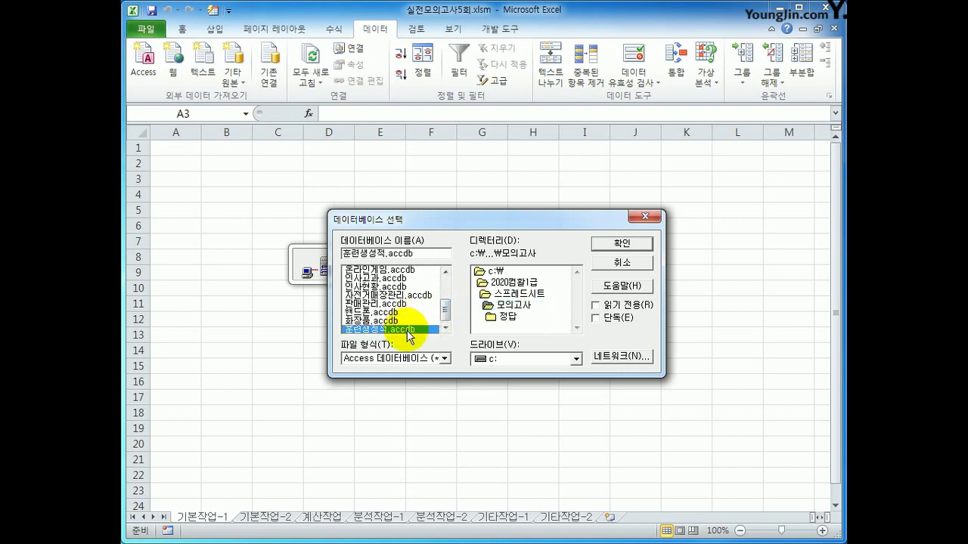
{"action": "left_click", "coordinate": [606, 245]}
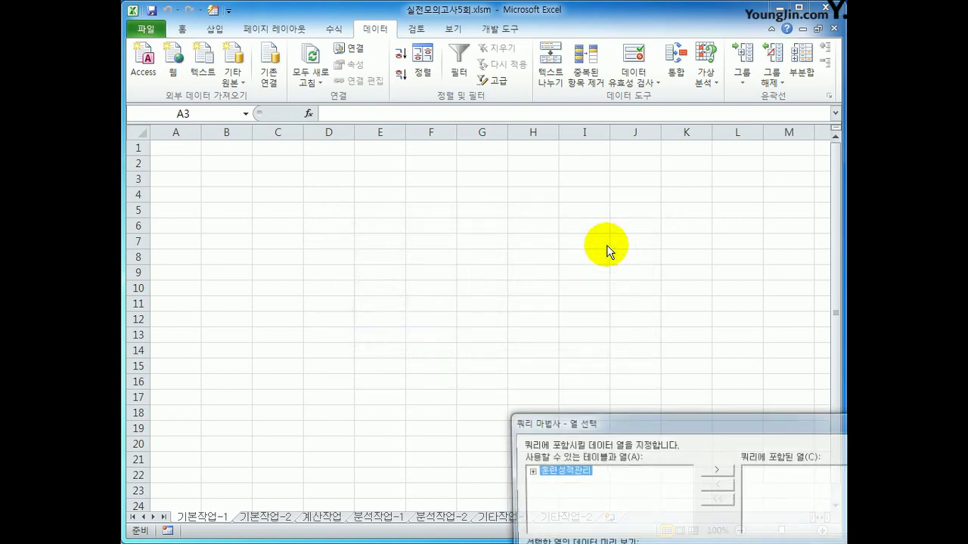
- Add the 훈련과정명, 등록일, 9월, 10월, 11월, 12월 and 평균 columns of the 훈련성적관리 table to the query
{"action": "left_click_drag", "start_coordinate": [610, 418], "coordinate": [444, 179]}
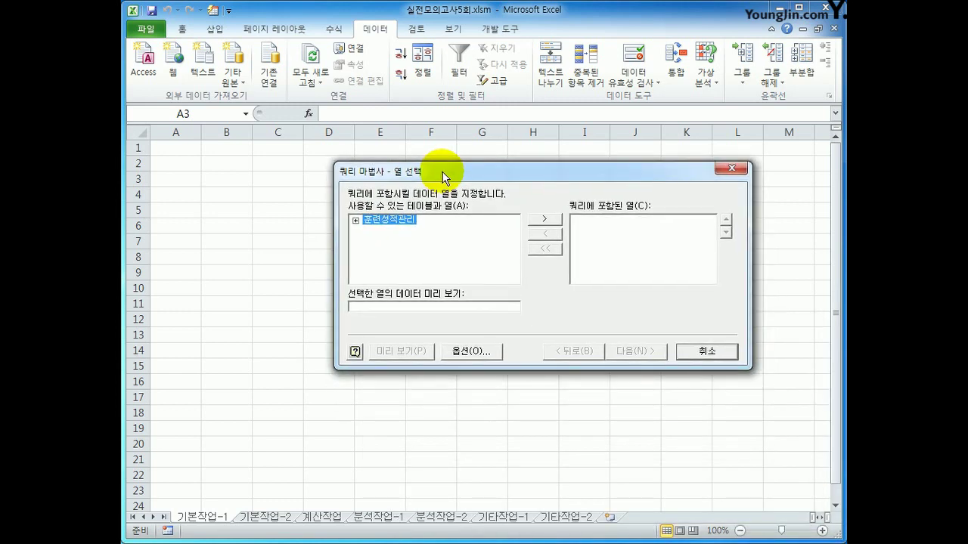
{"action": "double_click", "coordinate": [387, 221]}
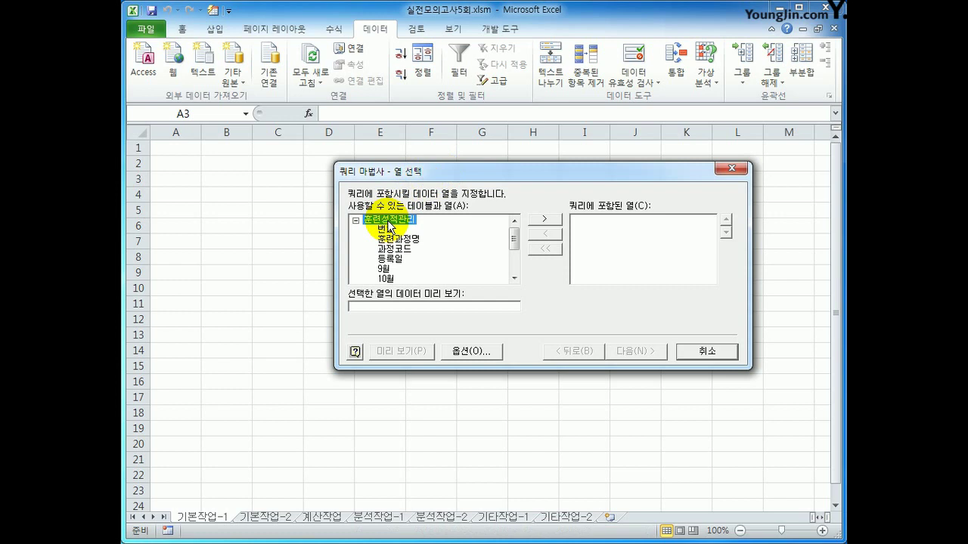
{"action": "double_click", "coordinate": [408, 240]}
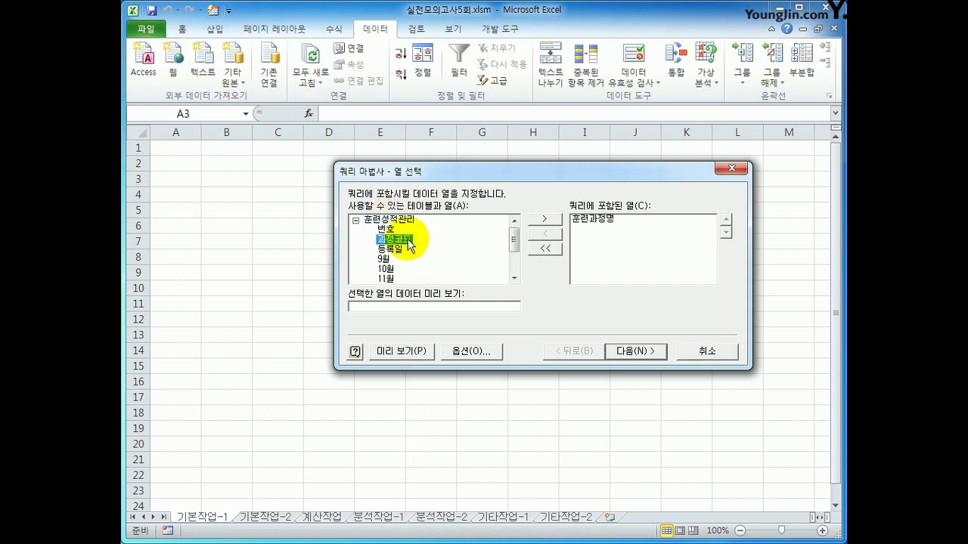
{"action": "double_click", "coordinate": [399, 248]}
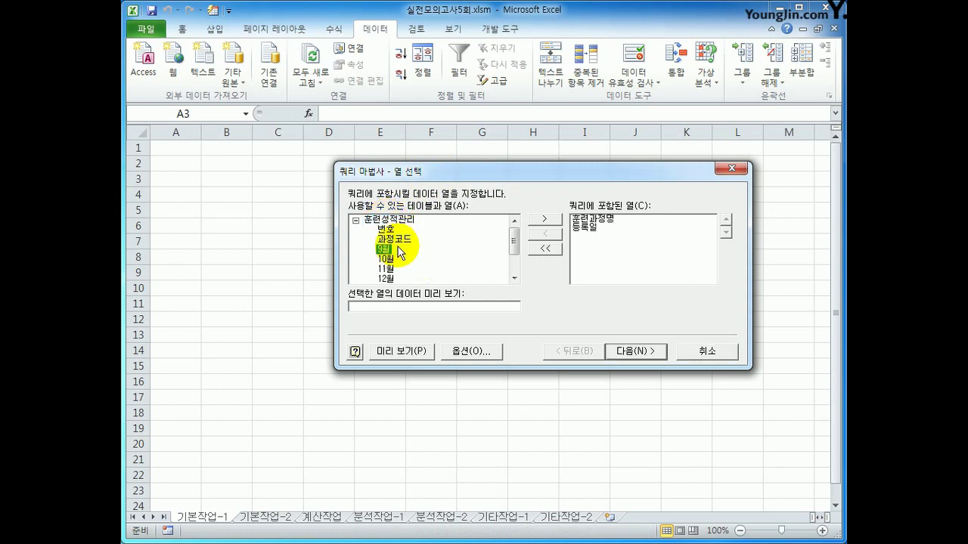
{"action": "double_click", "coordinate": [397, 250]}
{"action": "double_click", "coordinate": [388, 254]}
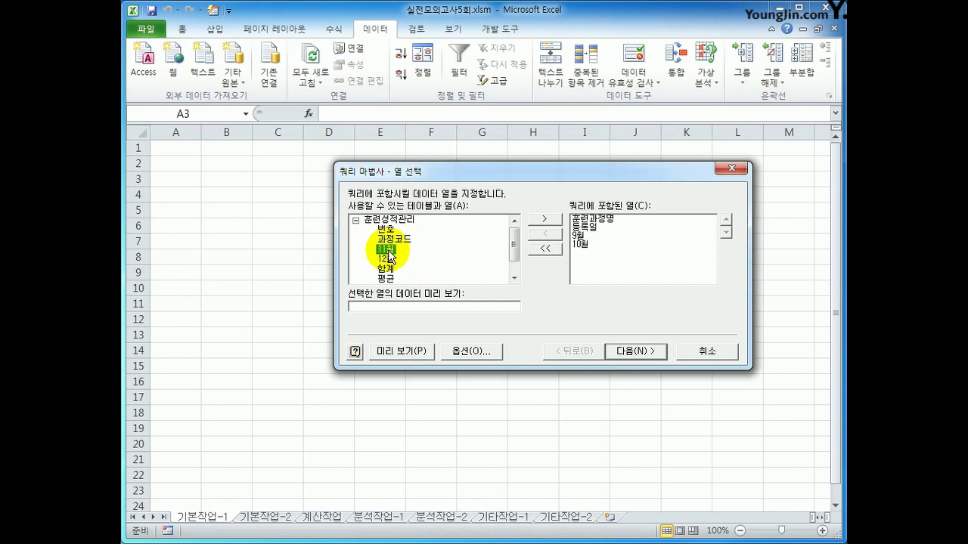
{"action": "double_click", "coordinate": [390, 255]}
{"action": "double_click", "coordinate": [388, 250]}
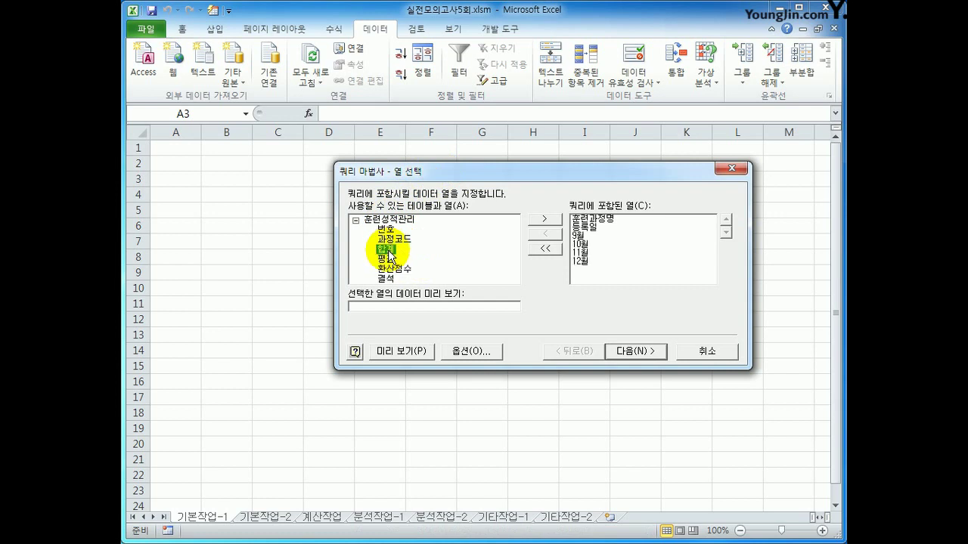
{"action": "double_click", "coordinate": [388, 258]}
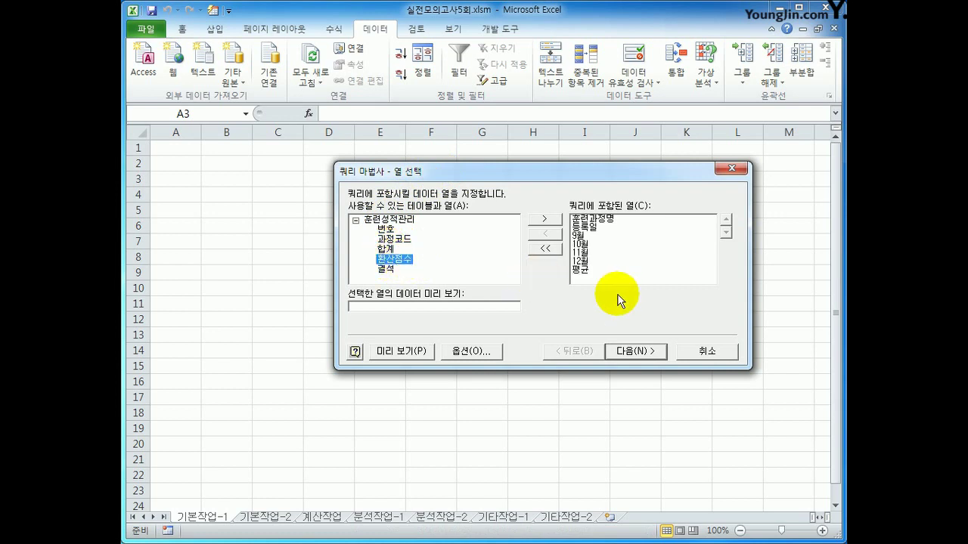
- Check the included query columns one by one from 훈련과정명 to 평균, and proceed to data filtering
{"action": "left_click", "coordinate": [609, 221]}
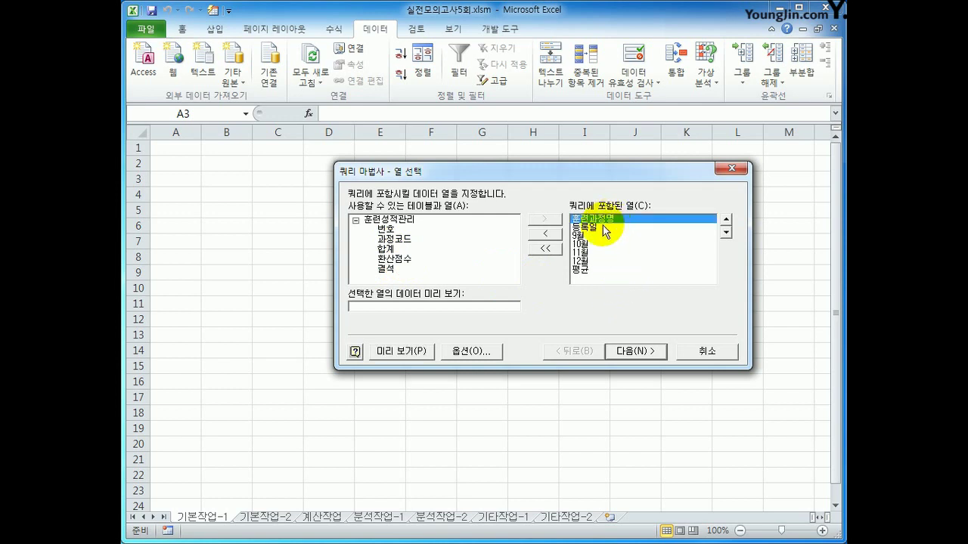
{"action": "left_click", "coordinate": [602, 228]}
{"action": "left_click", "coordinate": [600, 237]}
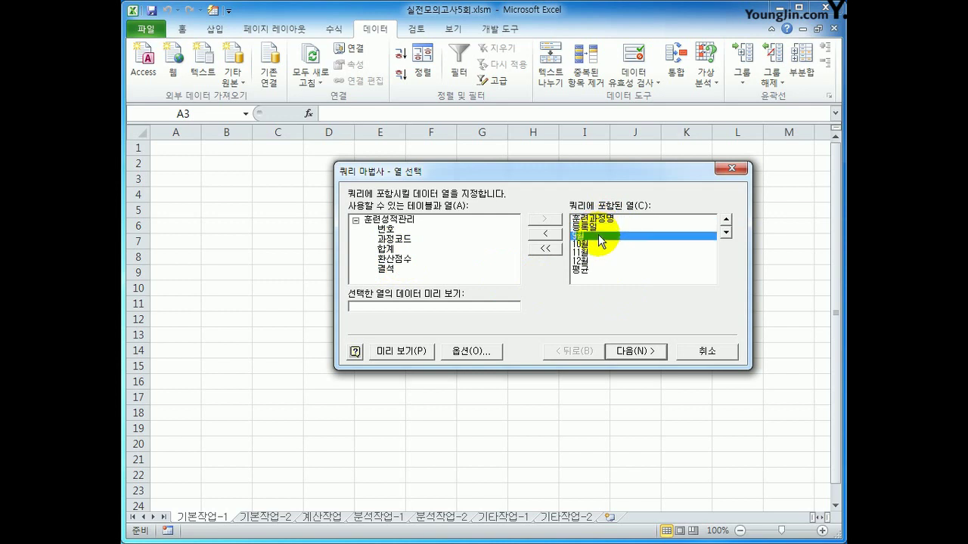
{"action": "left_click", "coordinate": [597, 244]}
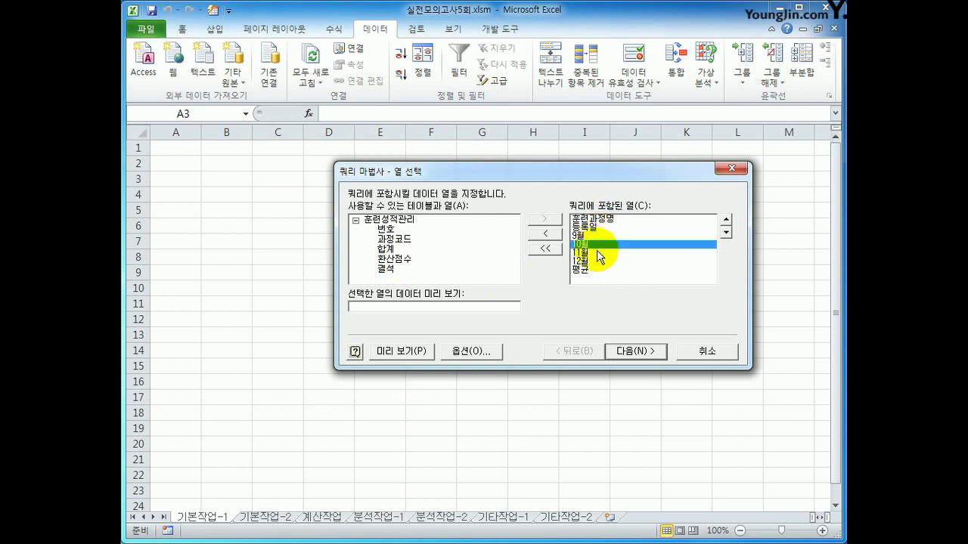
{"action": "left_click", "coordinate": [597, 253]}
{"action": "left_click", "coordinate": [594, 261]}
{"action": "left_click", "coordinate": [592, 270]}
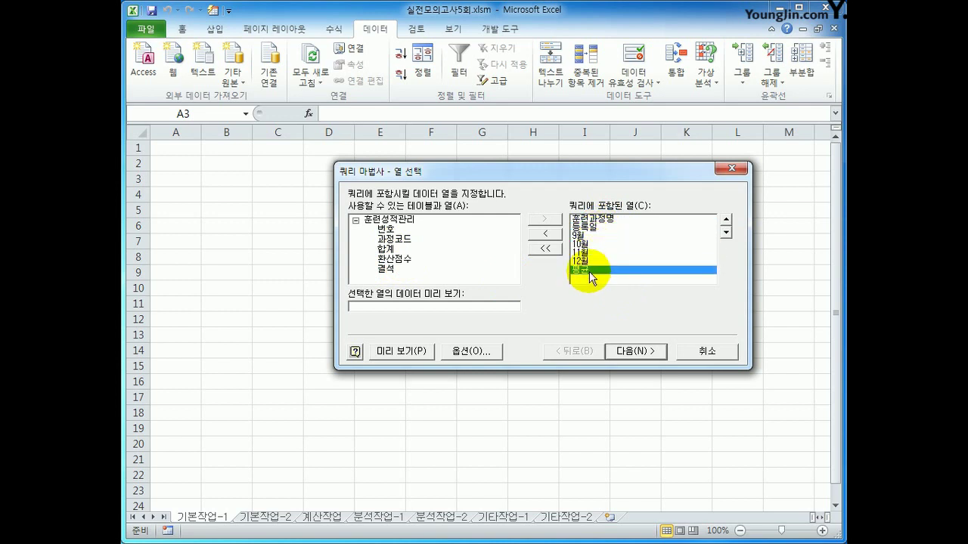
{"action": "left_click", "coordinate": [623, 354]}
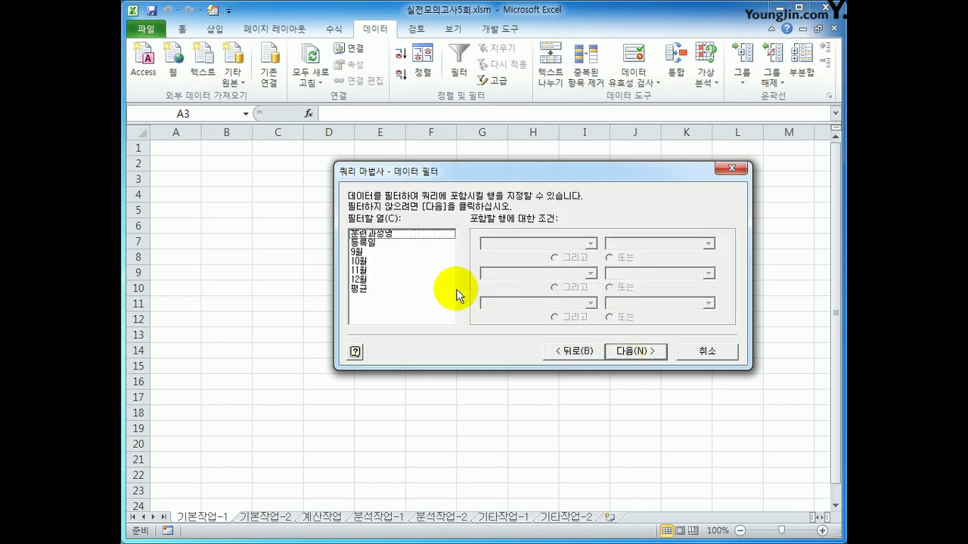
- Filter the 훈련과정명 column to rows whose value begins with 정보 (시작 값)
{"action": "left_click", "coordinate": [383, 235]}
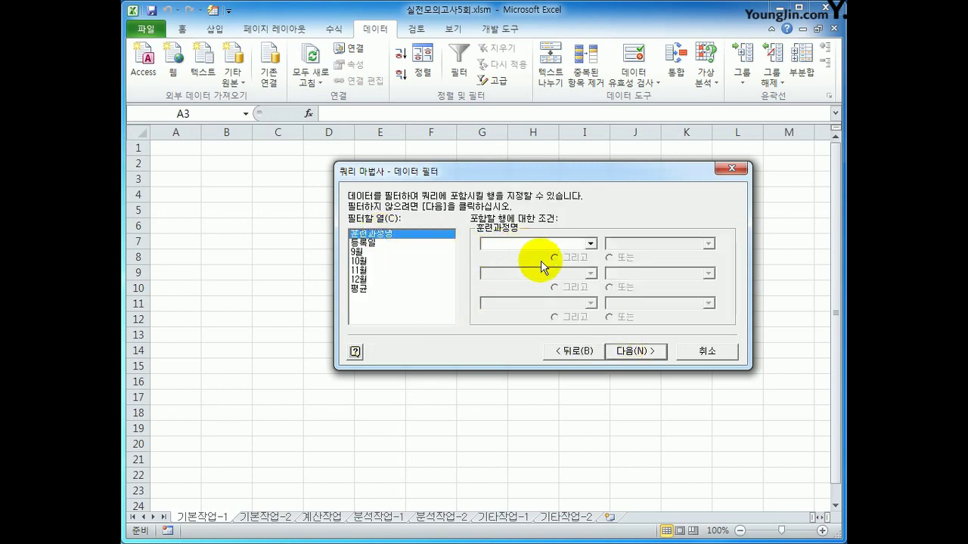
{"action": "left_click", "coordinate": [590, 243]}
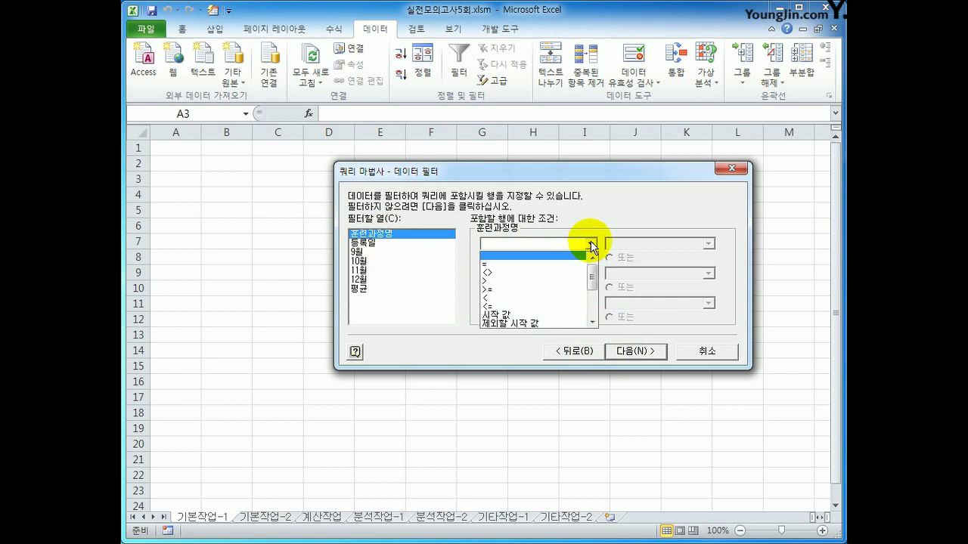
{"action": "left_click", "coordinate": [579, 314]}
{"action": "key", "text": "Tab"}
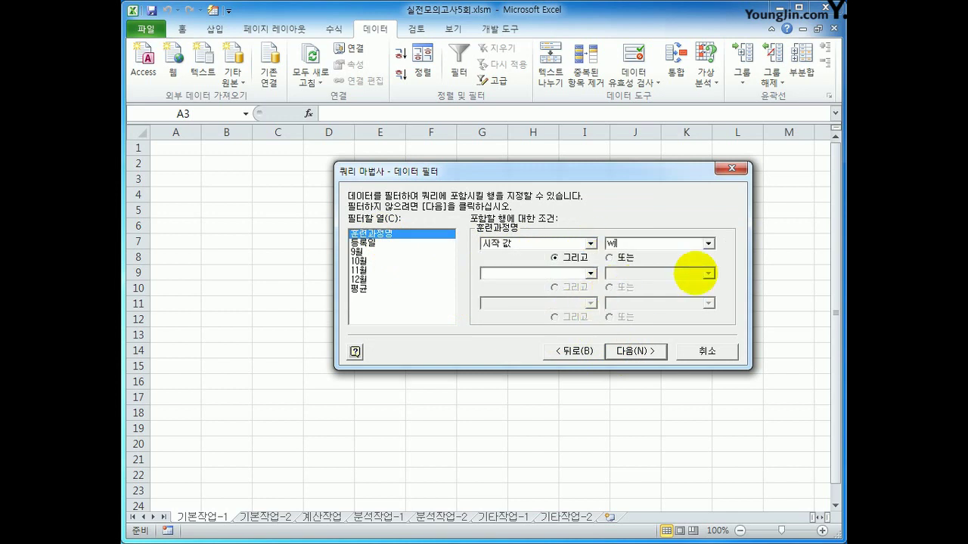
{"action": "type", "text": "정보"}
- Filter the 평균 column to values greater than or equal to 60
{"action": "left_click", "coordinate": [375, 288]}
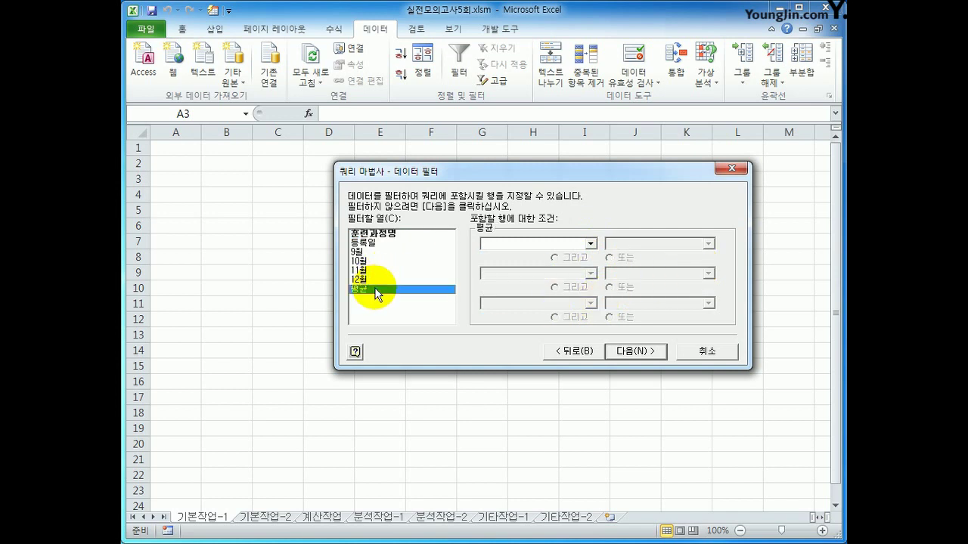
{"action": "left_click", "coordinate": [590, 244]}
{"action": "left_click", "coordinate": [543, 290]}
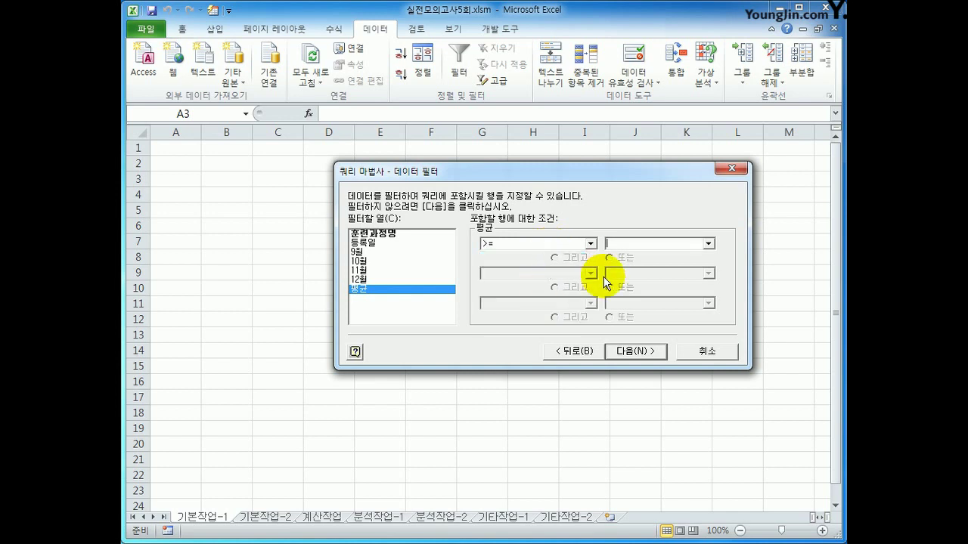
{"action": "key", "text": "Tab"}
{"action": "type", "text": "60"}
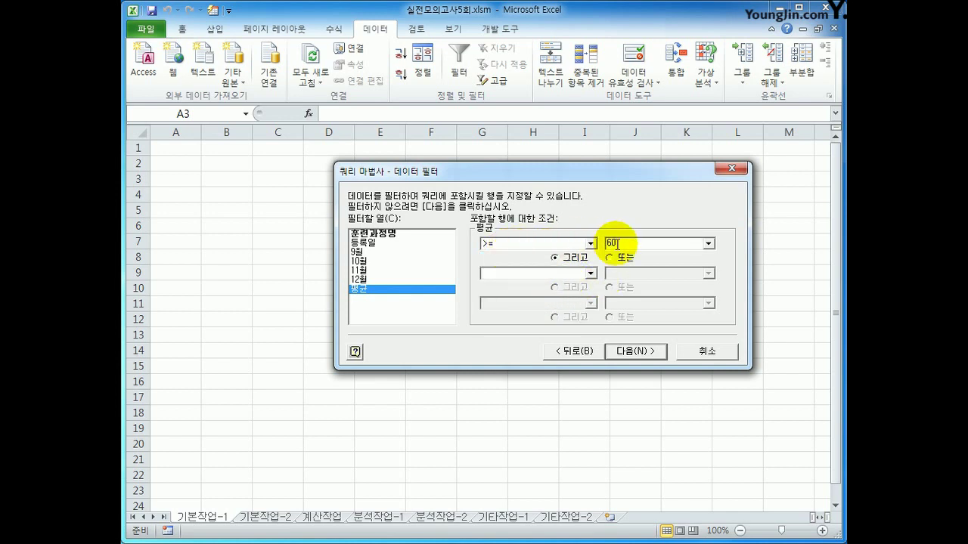
- Review the filter conditions on 훈련과정명 and 평균, and proceed to the sort order settings
{"action": "left_click", "coordinate": [402, 235]}
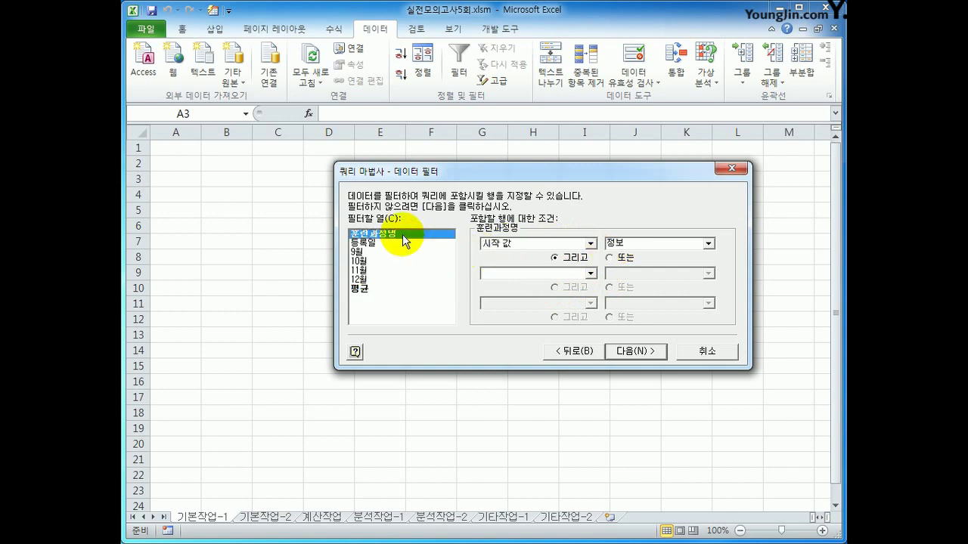
{"action": "left_click", "coordinate": [398, 290]}
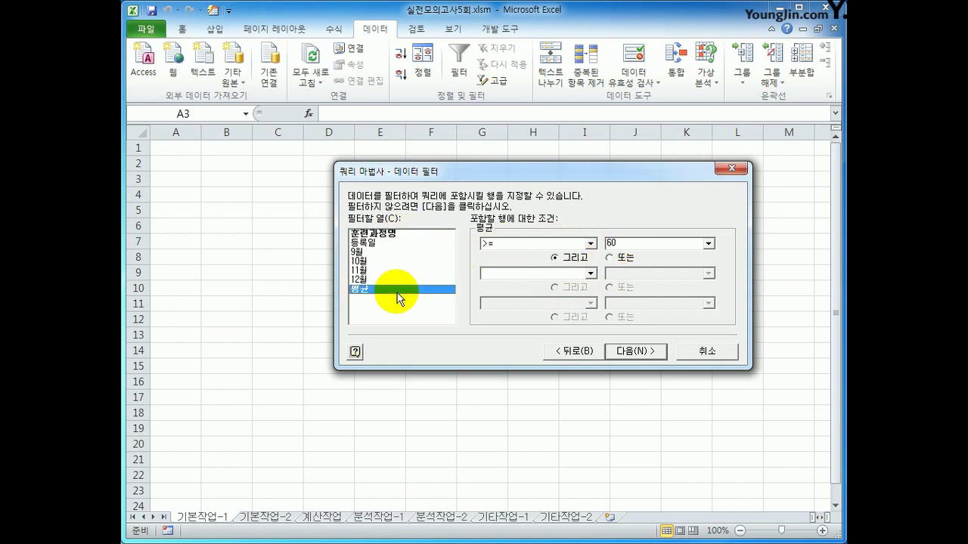
{"action": "left_click", "coordinate": [652, 354]}
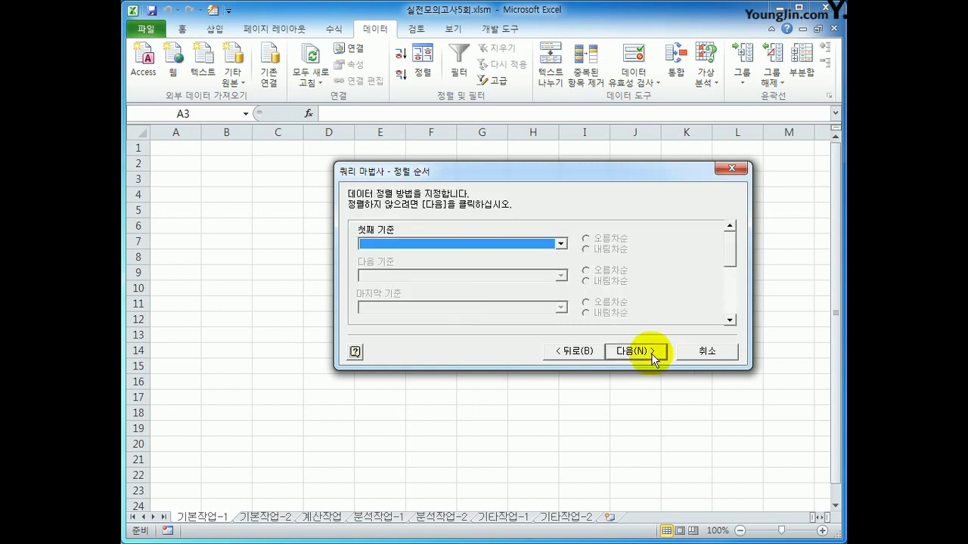
- Sort the query results by 훈련과정명 ascending, with 평균 ascending as the second criterion, and proceed to the final wizard page
{"action": "left_click", "coordinate": [494, 245]}
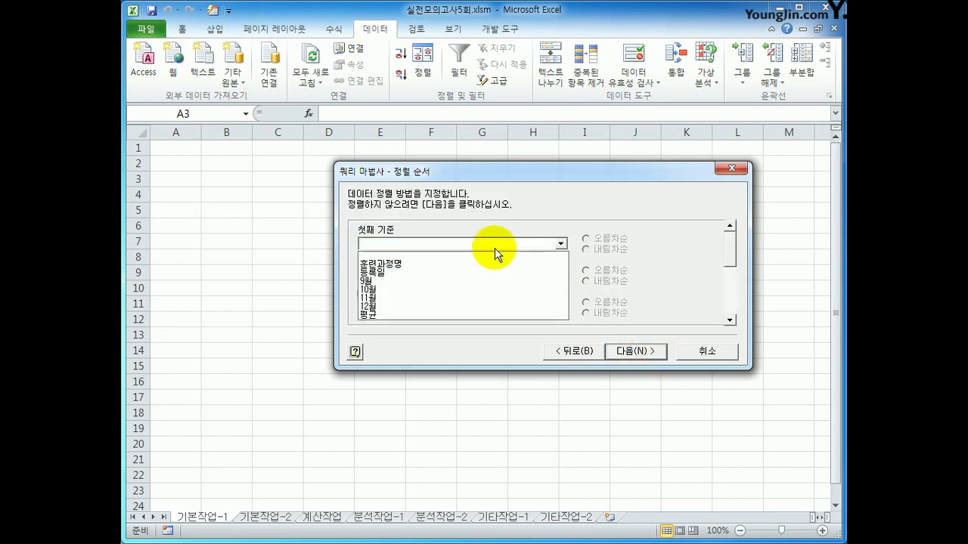
{"action": "left_click", "coordinate": [471, 264]}
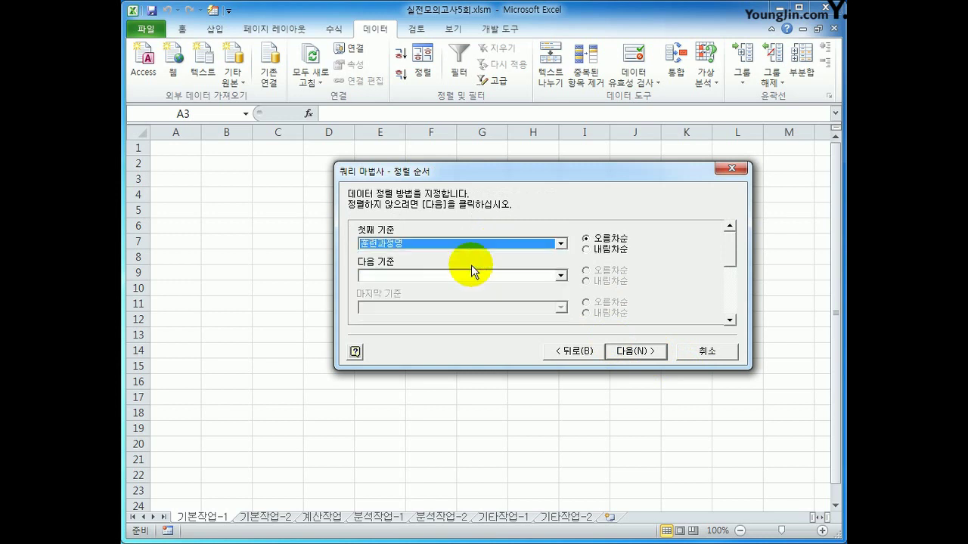
{"action": "left_click", "coordinate": [560, 276]}
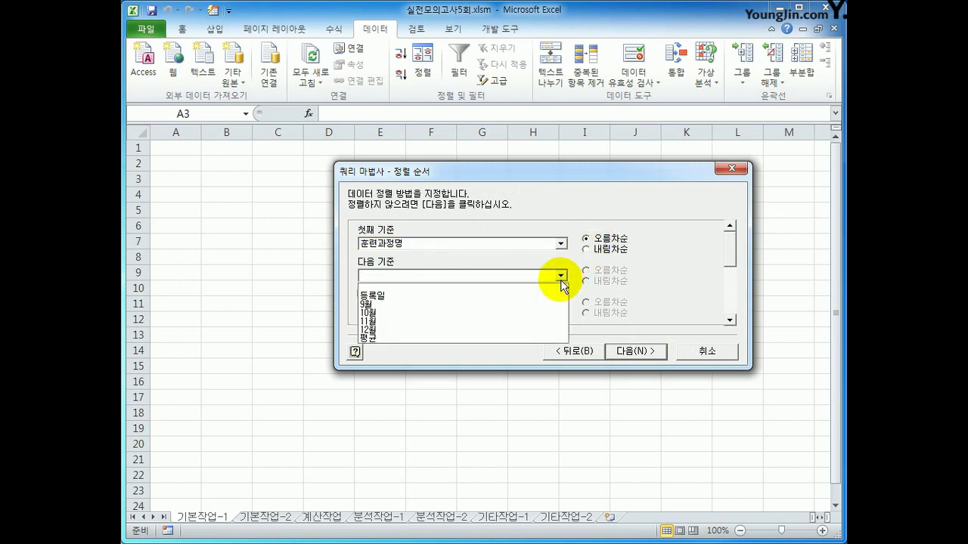
{"action": "left_click", "coordinate": [475, 338]}
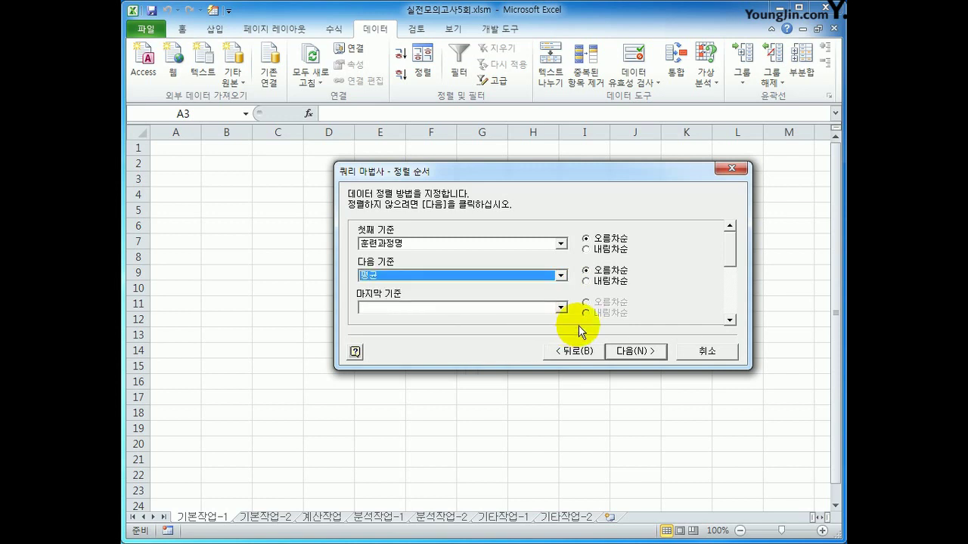
{"action": "left_click", "coordinate": [622, 274]}
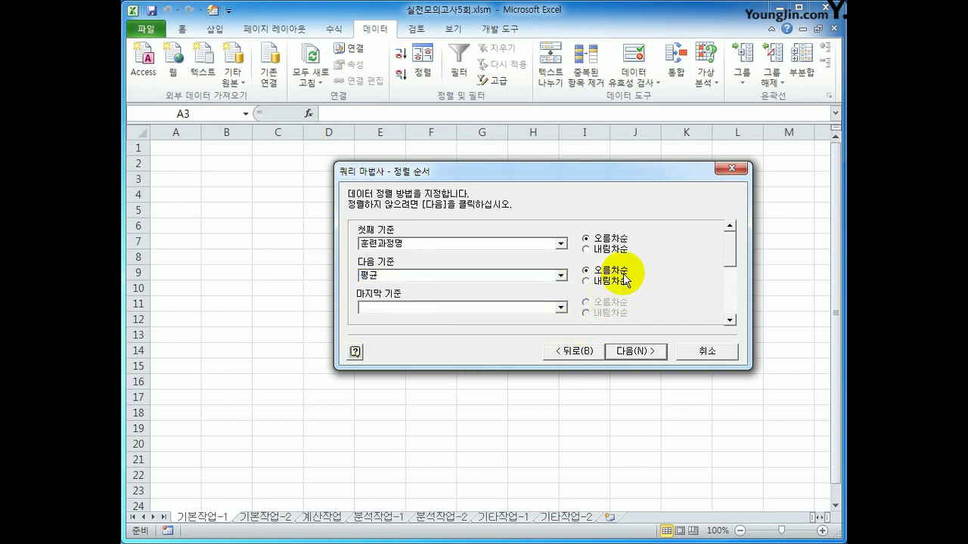
{"action": "left_click", "coordinate": [627, 354]}
- Finish the query and import the data as a table into the existing worksheet 기본작업-1 at cell A3
{"action": "left_click", "coordinate": [627, 353]}
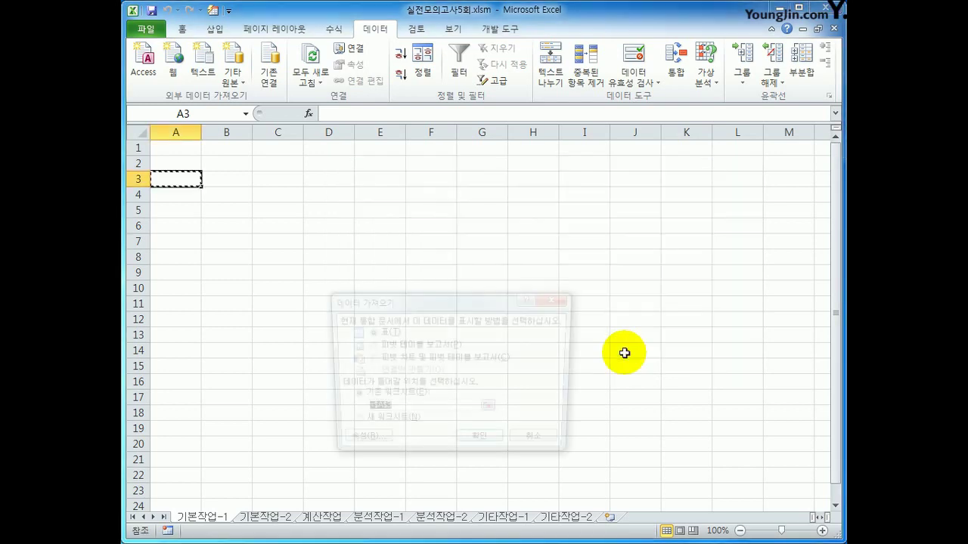
{"action": "left_click_drag", "start_coordinate": [447, 296], "coordinate": [467, 229]}
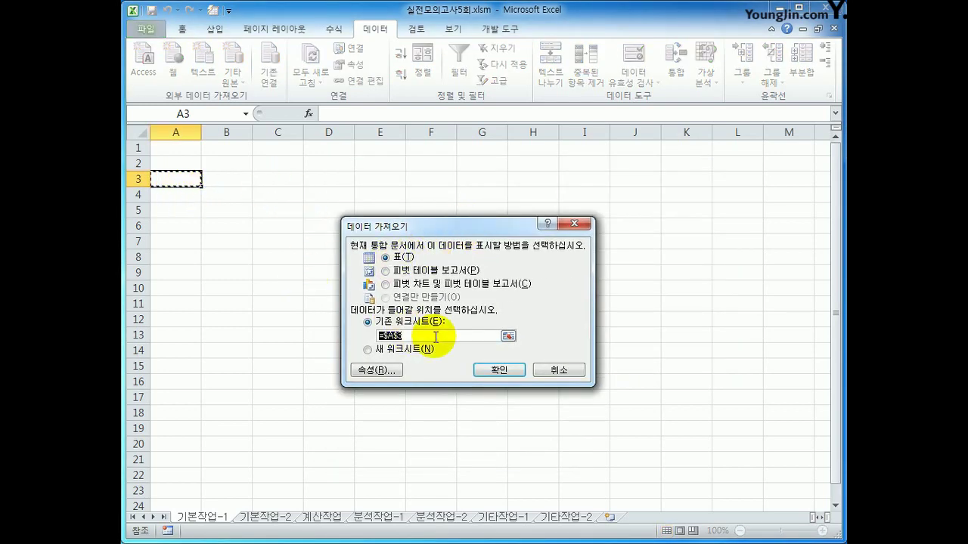
{"action": "left_click", "coordinate": [189, 182]}
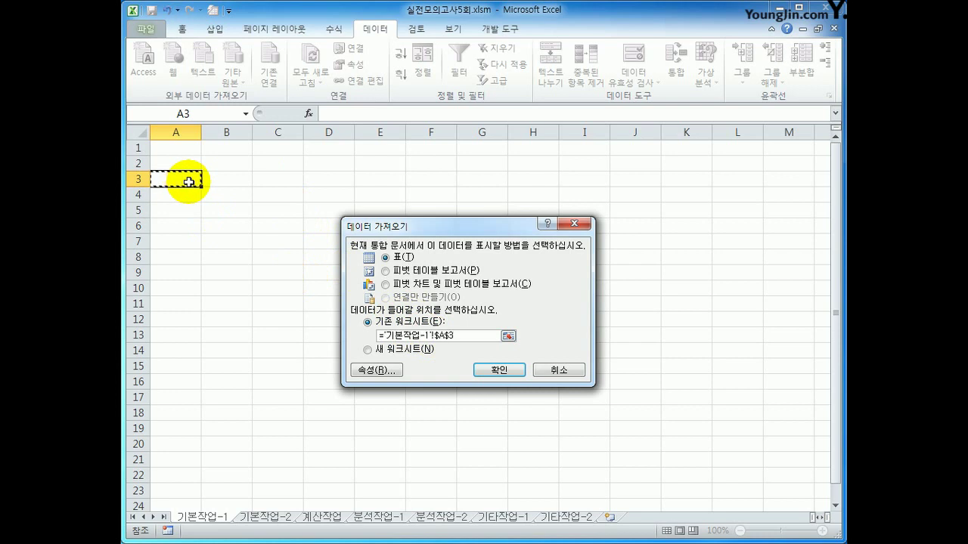
{"action": "left_click", "coordinate": [496, 371]}
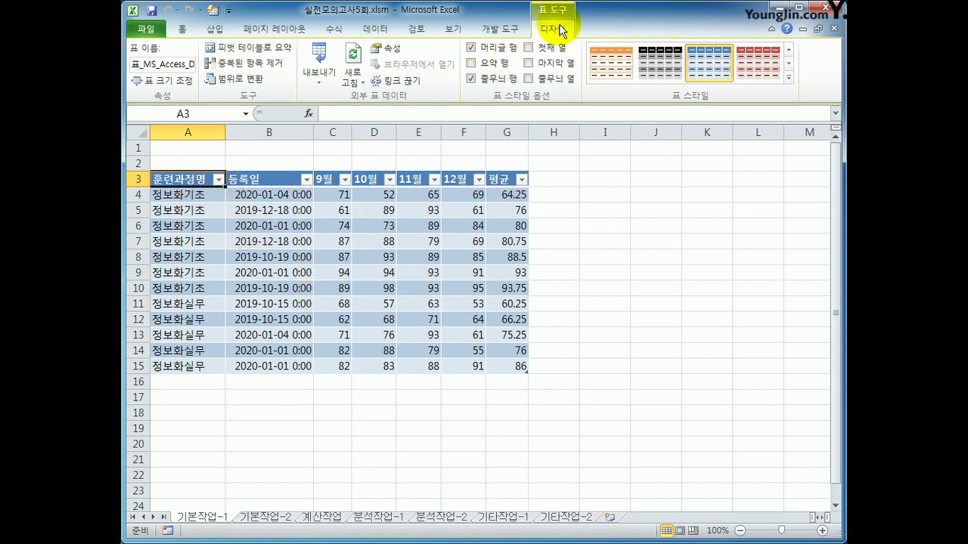
- Convert the imported table to a normal range, accepting the removal of its query definition
{"action": "left_click", "coordinate": [228, 81]}
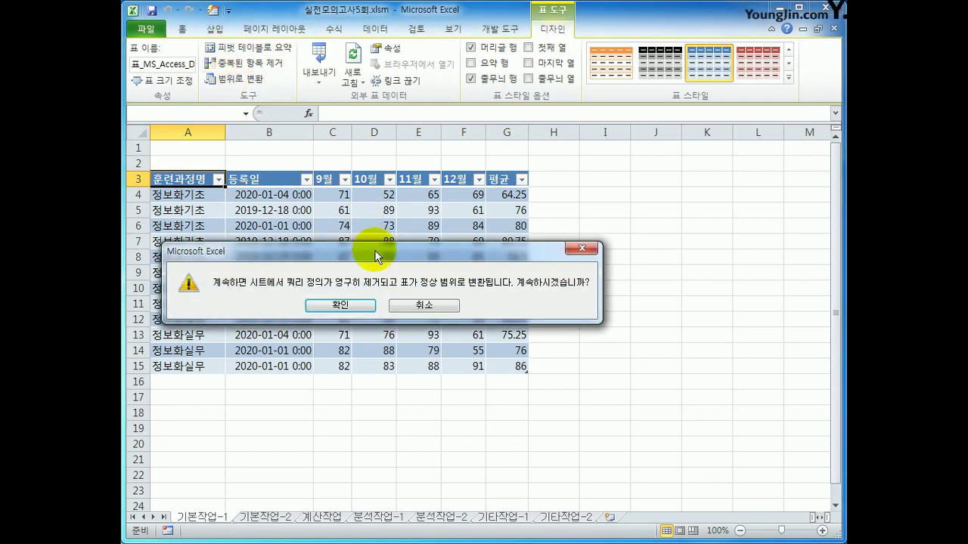
{"action": "left_click_drag", "start_coordinate": [374, 249], "coordinate": [529, 214]}
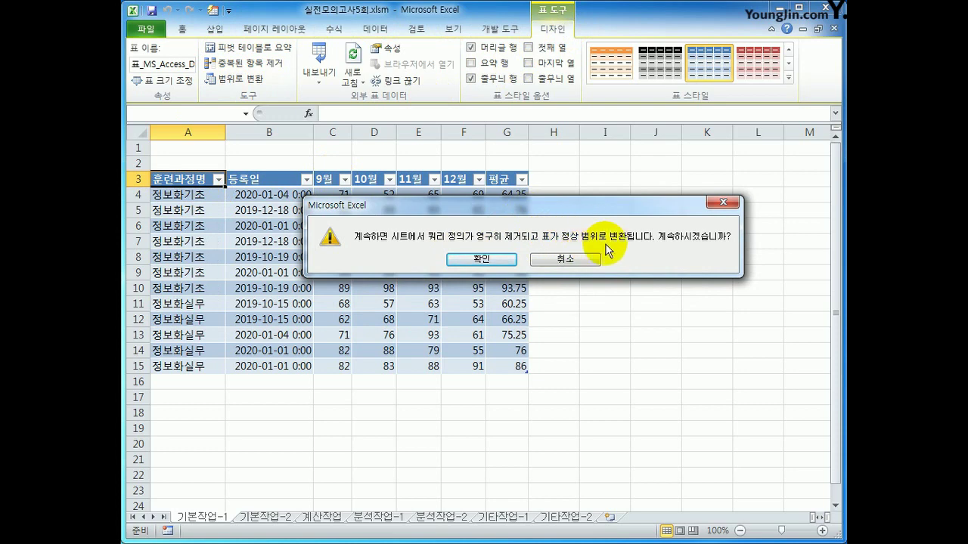
{"action": "left_click", "coordinate": [503, 260]}
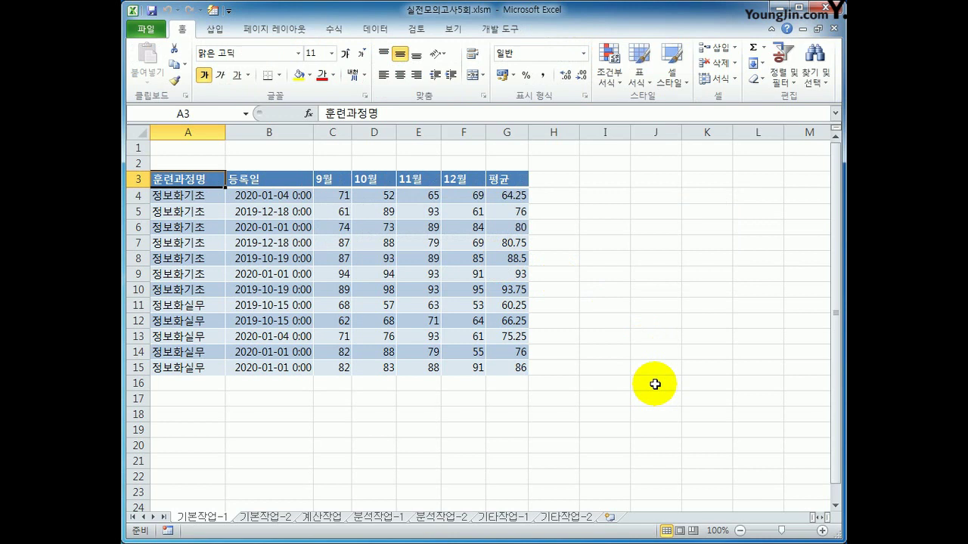
- On the 기본작업-2 sheet, copy the 과정명 header and the CAD value from B5 into the criteria area starting at H3
{"action": "left_click", "coordinate": [292, 519]}
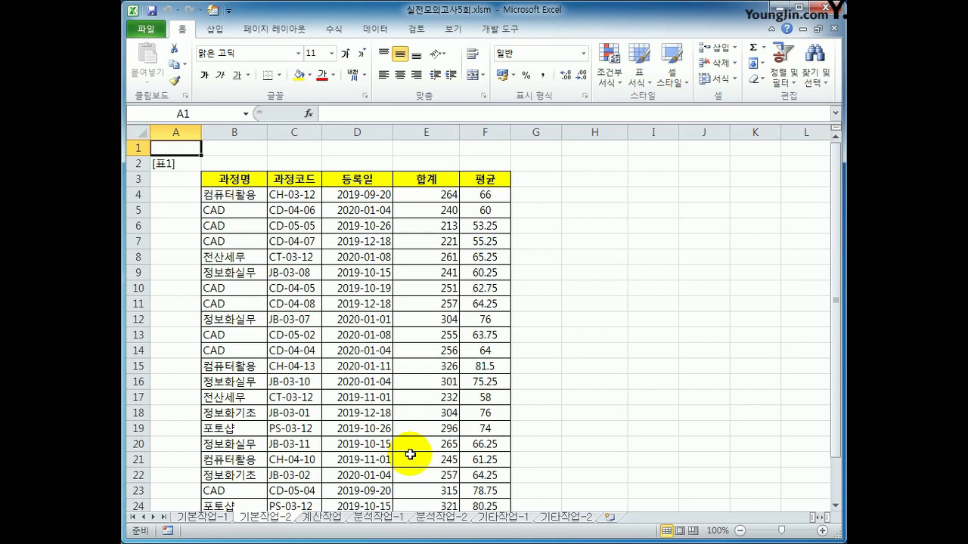
{"action": "left_click", "coordinate": [251, 178]}
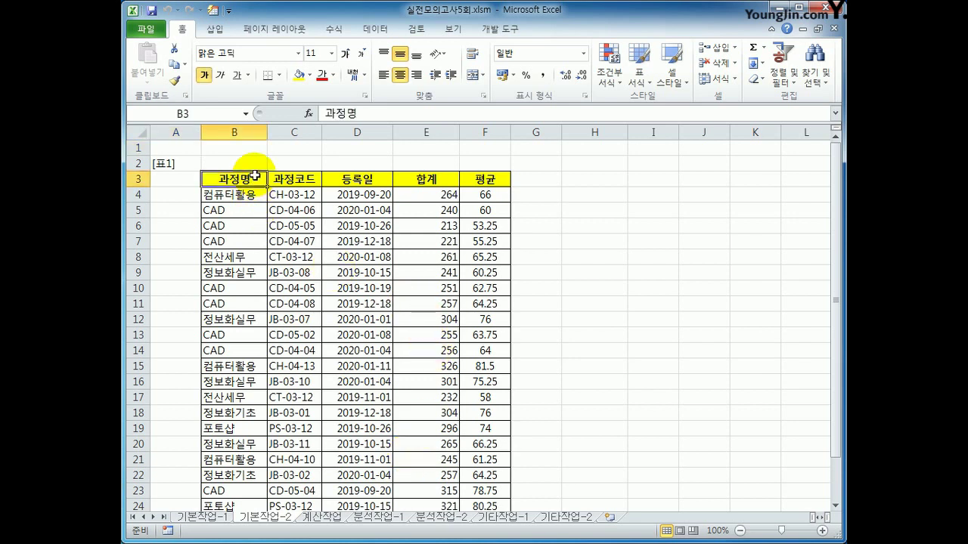
{"action": "left_click", "coordinate": [257, 209], "text": "ctrl"}
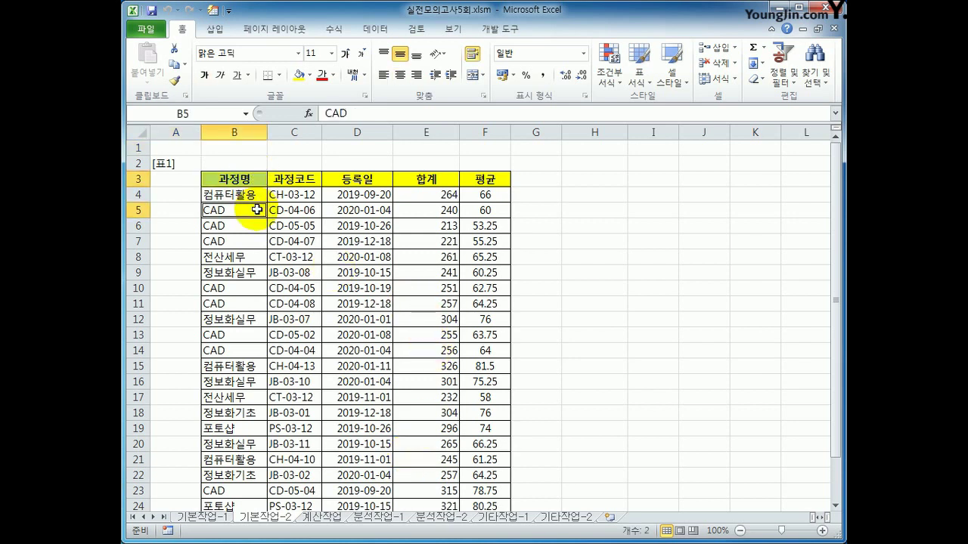
{"action": "key", "text": "ctrl+c"}
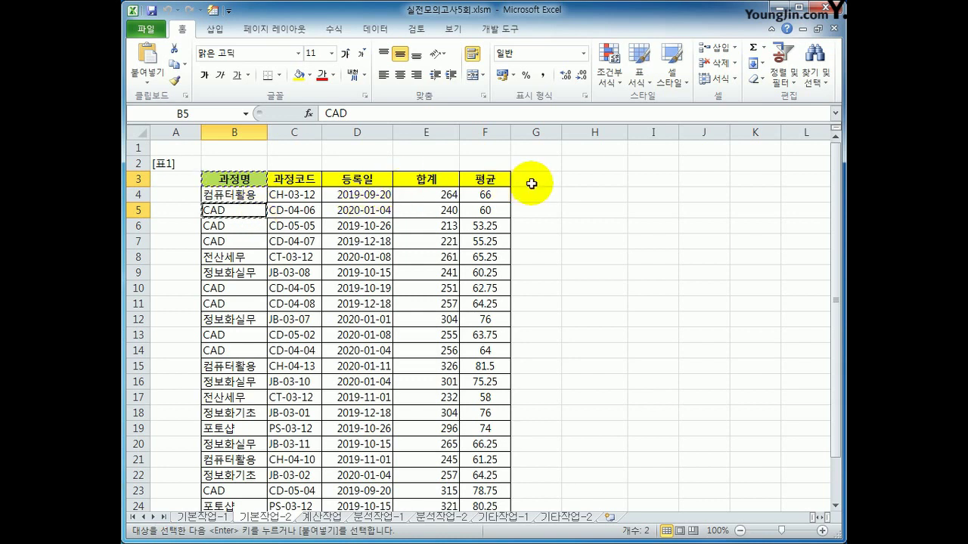
{"action": "left_click", "coordinate": [580, 180]}
{"action": "key", "text": "ctrl+v"}
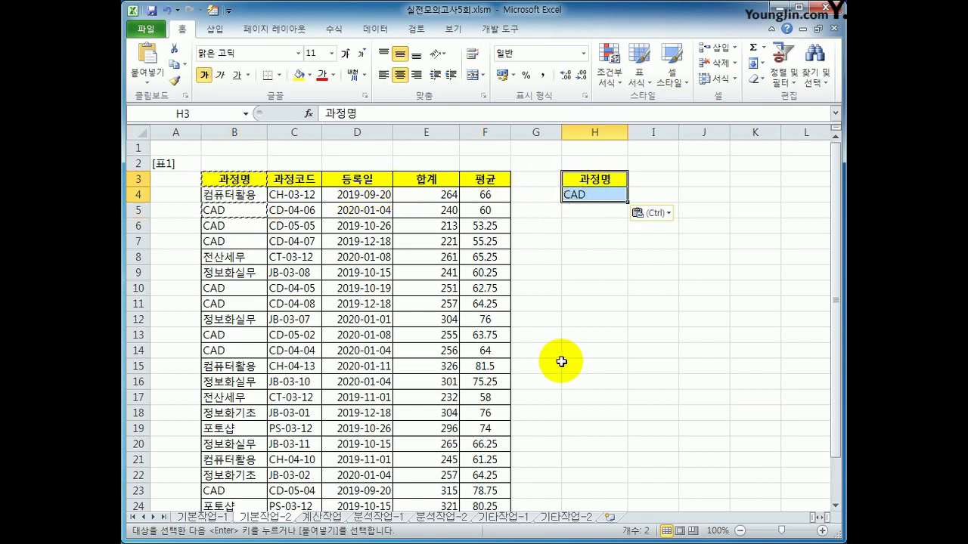
- Copy the 과정코드 header from C3 into cell I3 of the criteria area
{"action": "left_click", "coordinate": [302, 182]}
{"action": "key", "text": "ctrl+c"}
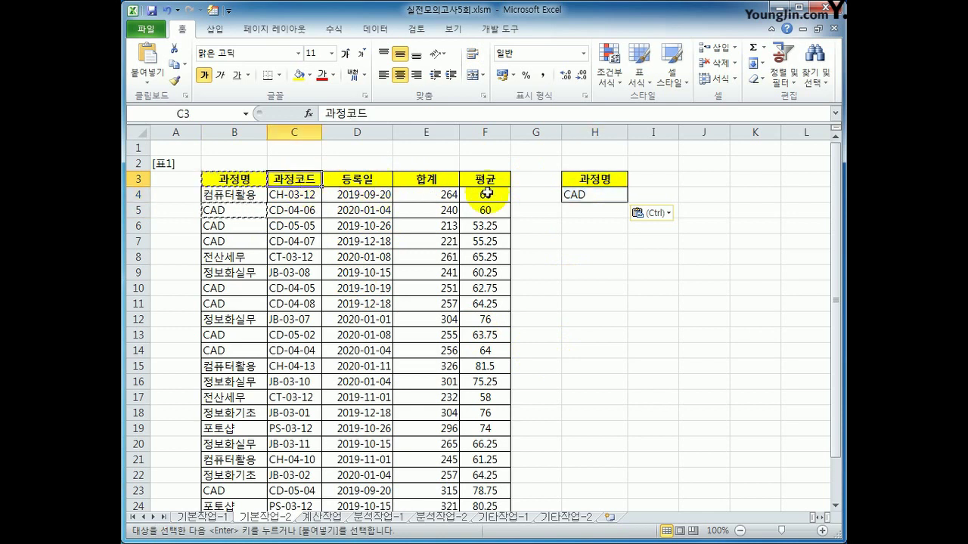
{"action": "left_click", "coordinate": [649, 181]}
{"action": "key", "text": "ctrl+v"}
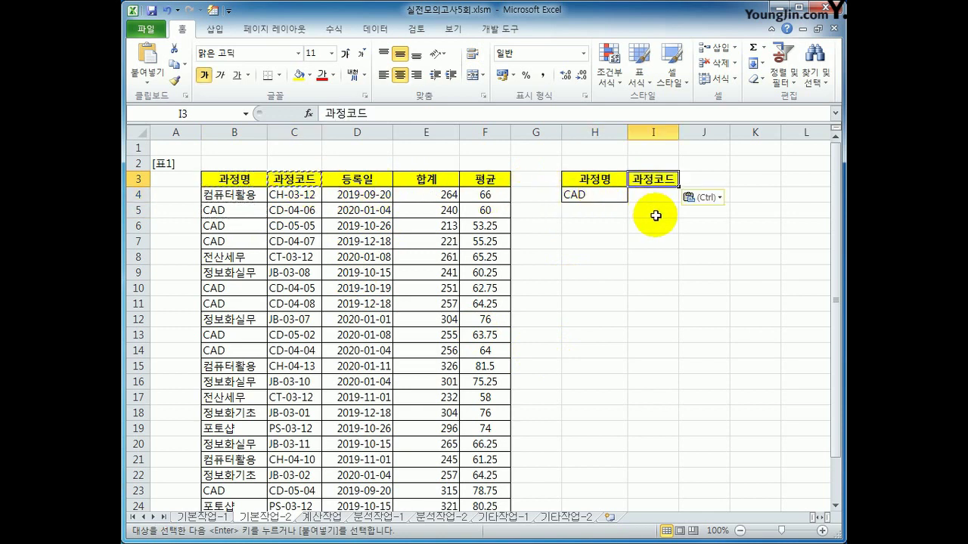
- Enter the criterion J* for 과정코드 in cell I5, one row below the CAD criterion
{"action": "left_click", "coordinate": [643, 213]}
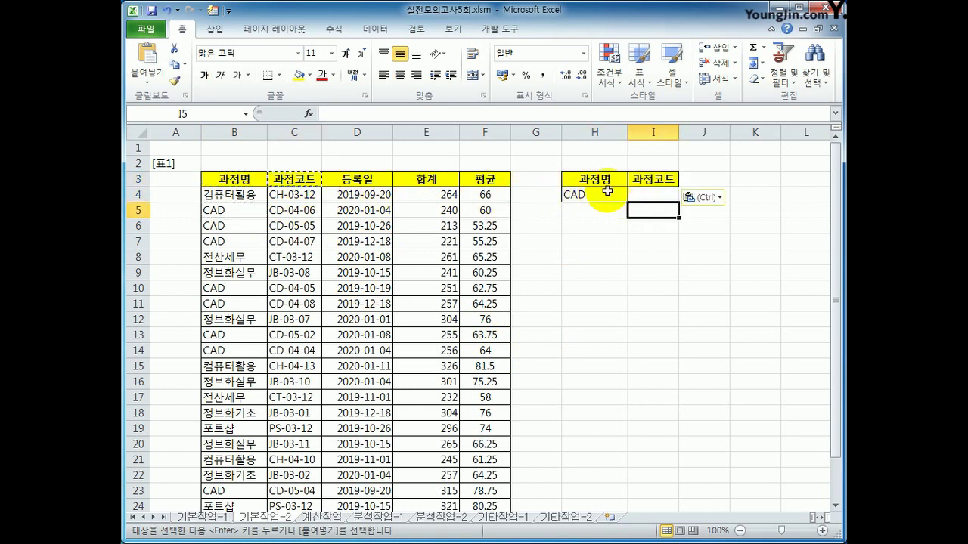
{"action": "left_click_drag", "start_coordinate": [605, 194], "coordinate": [659, 190]}
{"action": "left_click", "coordinate": [657, 209]}
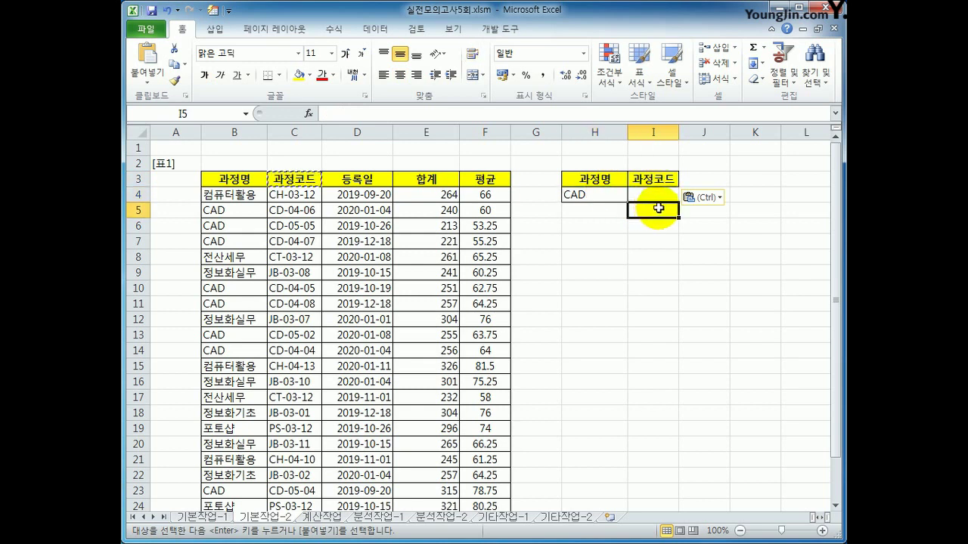
{"action": "type", "text": "ㅇ"}
{"action": "key", "text": "BackSpace"}
{"action": "type", "text": "J"}
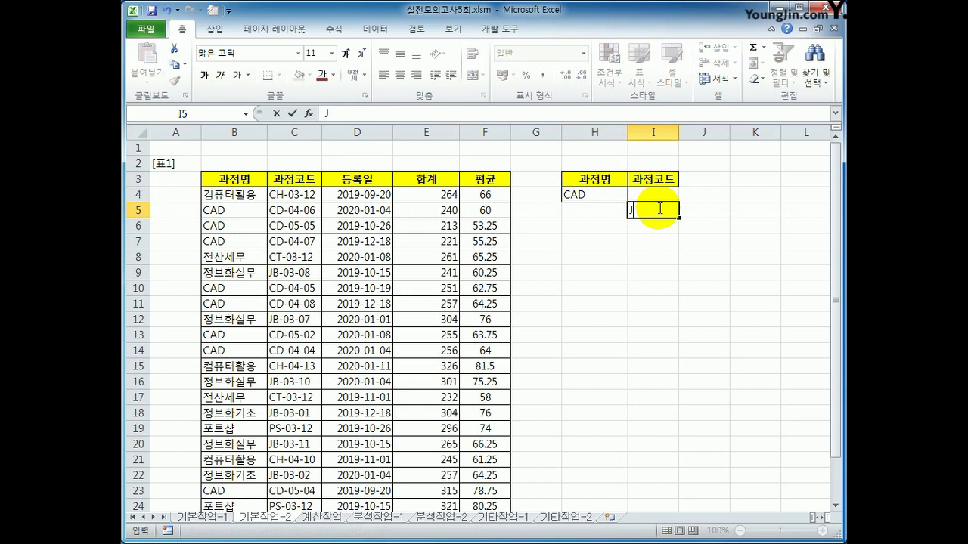
{"action": "type", "text": "*"}
{"action": "key", "text": "Return"}
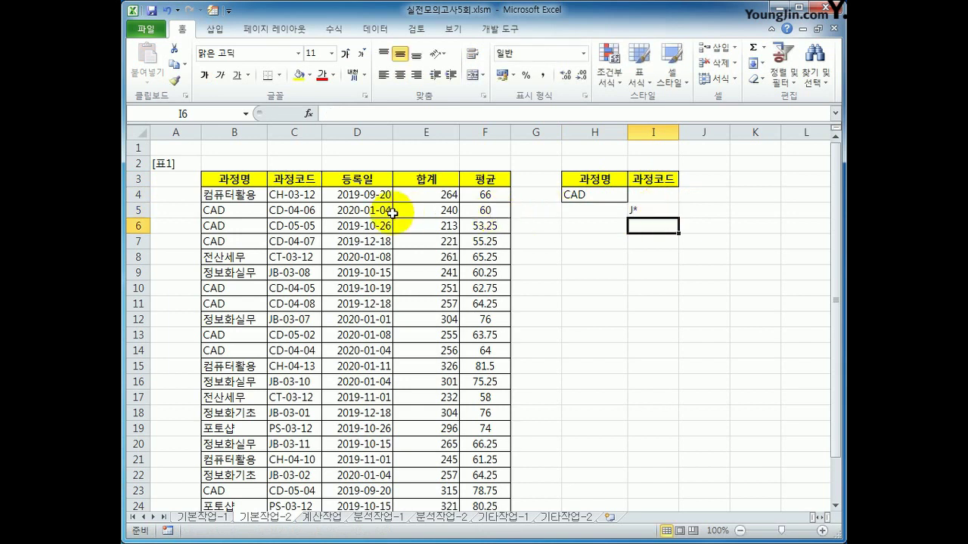
- Copy the 과정명, 과정코드 and 평균 headers from the source table to the output area starting at H7
{"action": "left_click", "coordinate": [247, 182]}
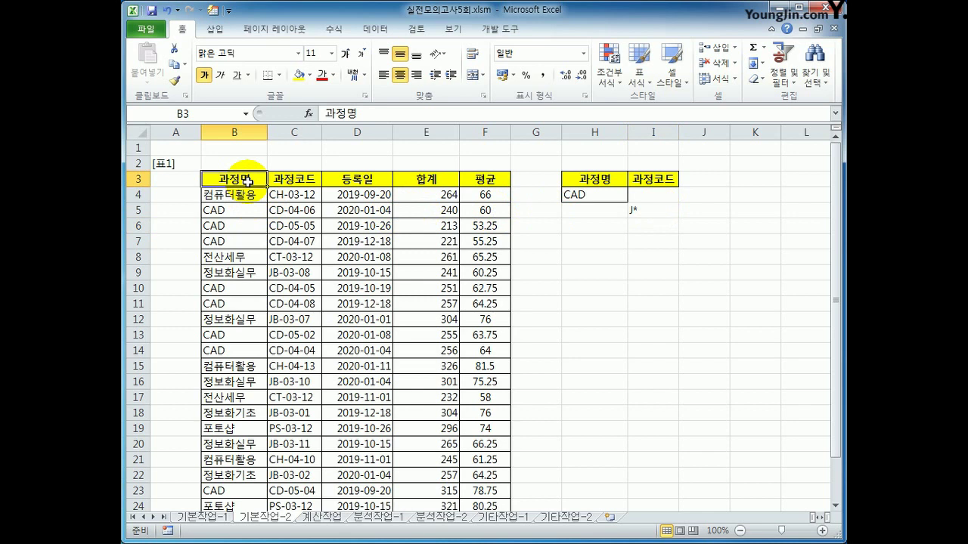
{"action": "left_click", "coordinate": [291, 180], "text": "ctrl"}
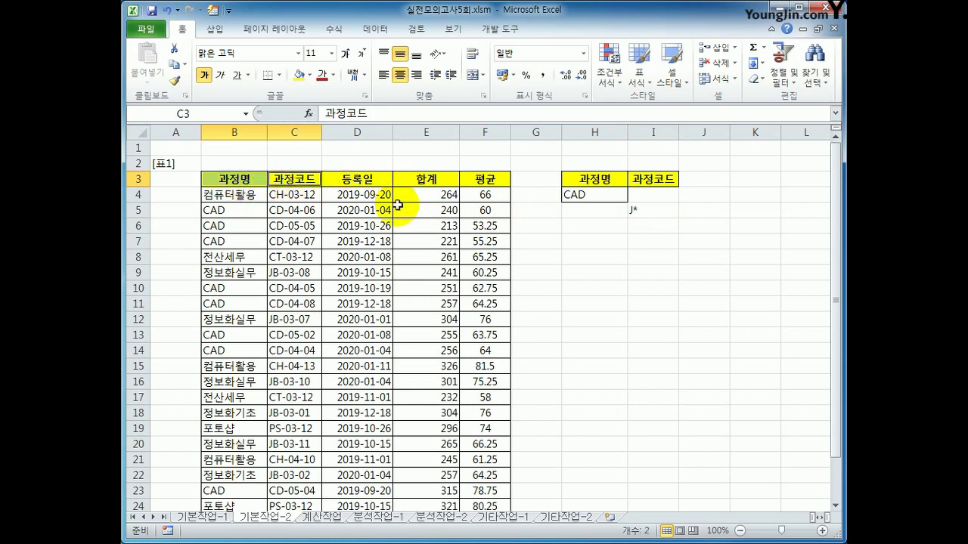
{"action": "left_click", "coordinate": [488, 179], "text": "ctrl"}
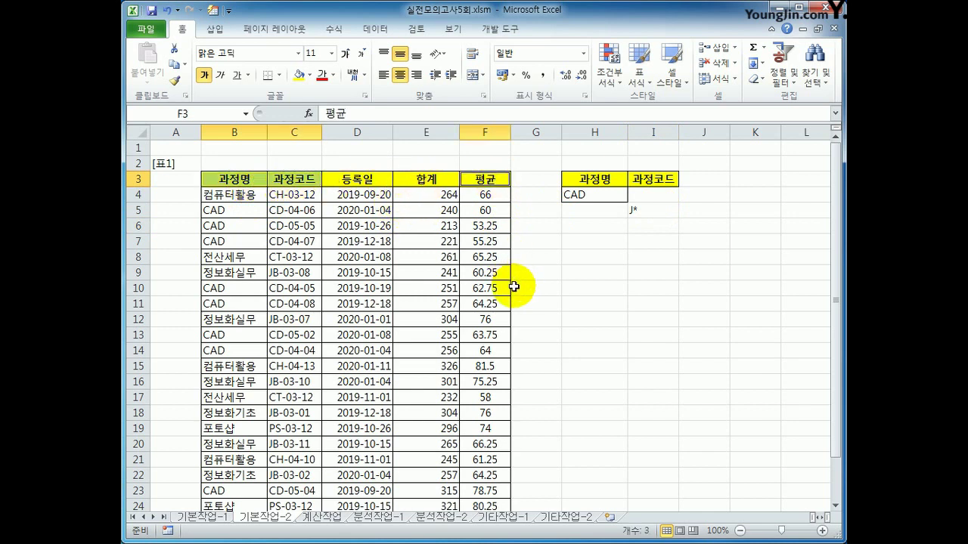
{"action": "key", "text": "ctrl+c"}
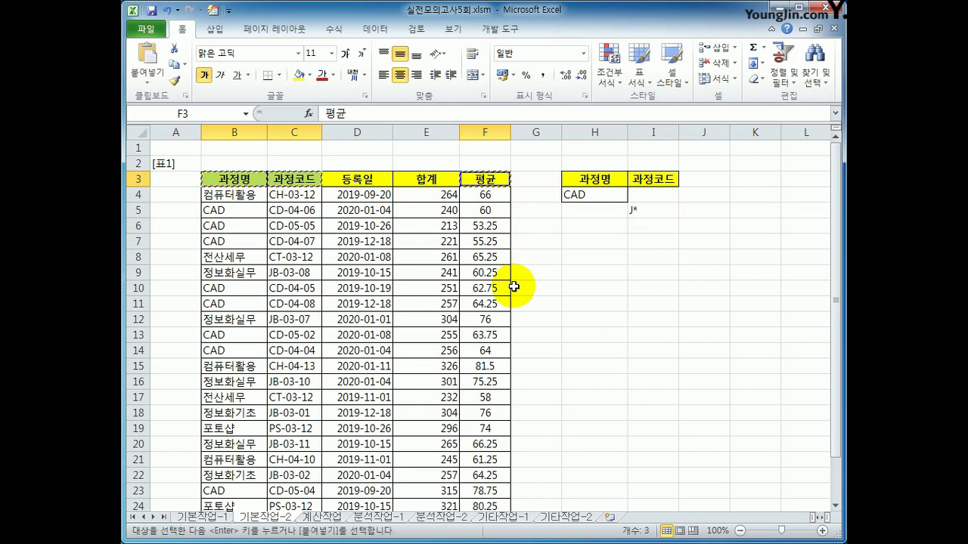
{"action": "left_click", "coordinate": [611, 252]}
{"action": "left_click", "coordinate": [603, 245]}
{"action": "key", "text": "ctrl+v"}
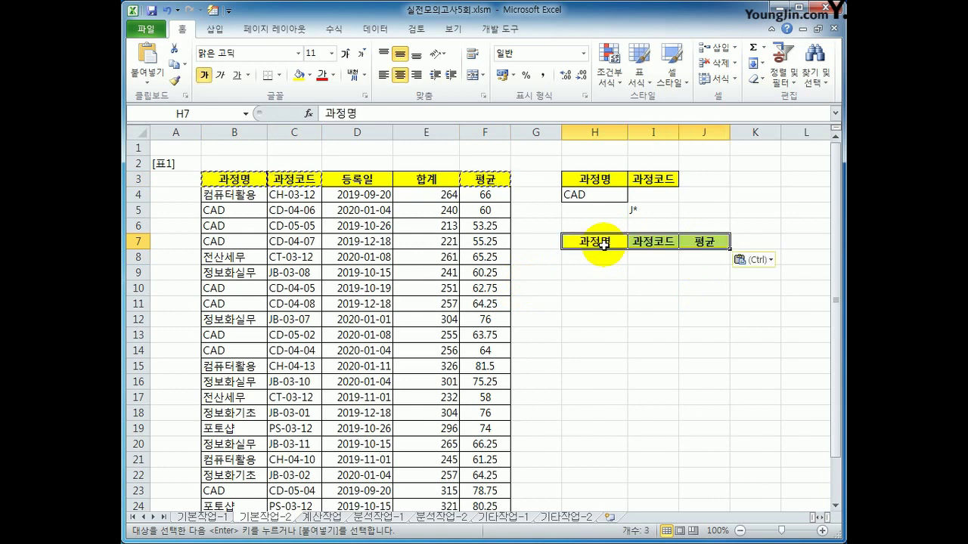
- Start an advanced filter on the source table and set its list range to B3:F26
{"action": "left_click", "coordinate": [274, 182]}
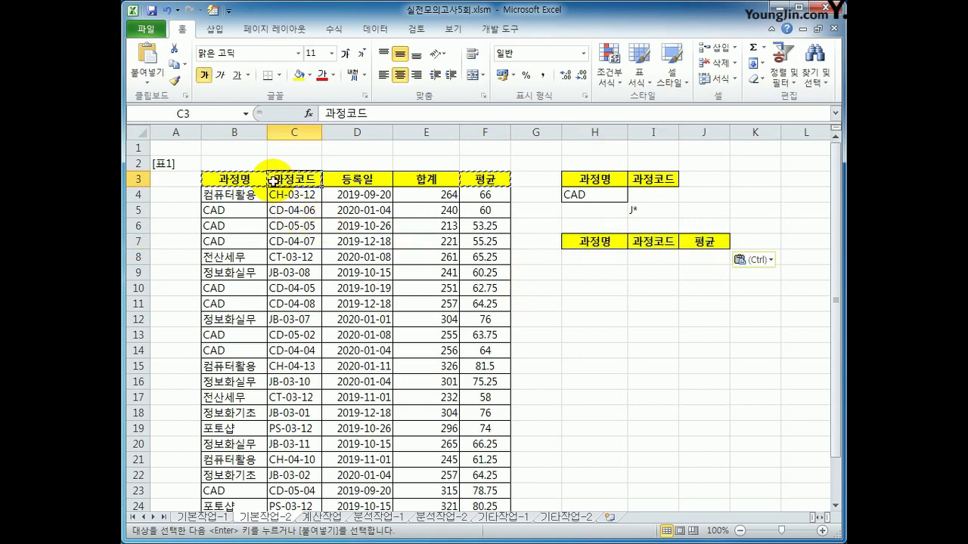
{"action": "left_click", "coordinate": [375, 29]}
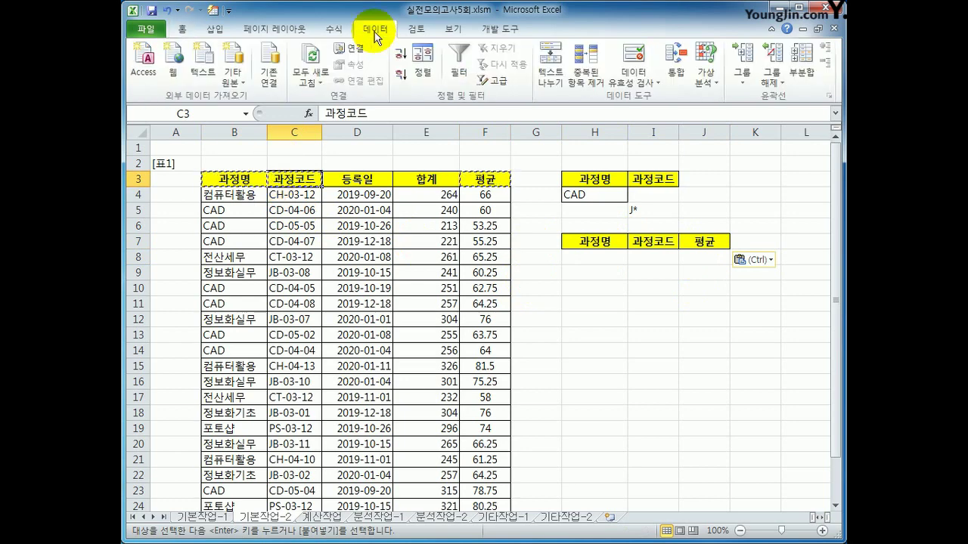
{"action": "left_click", "coordinate": [492, 81]}
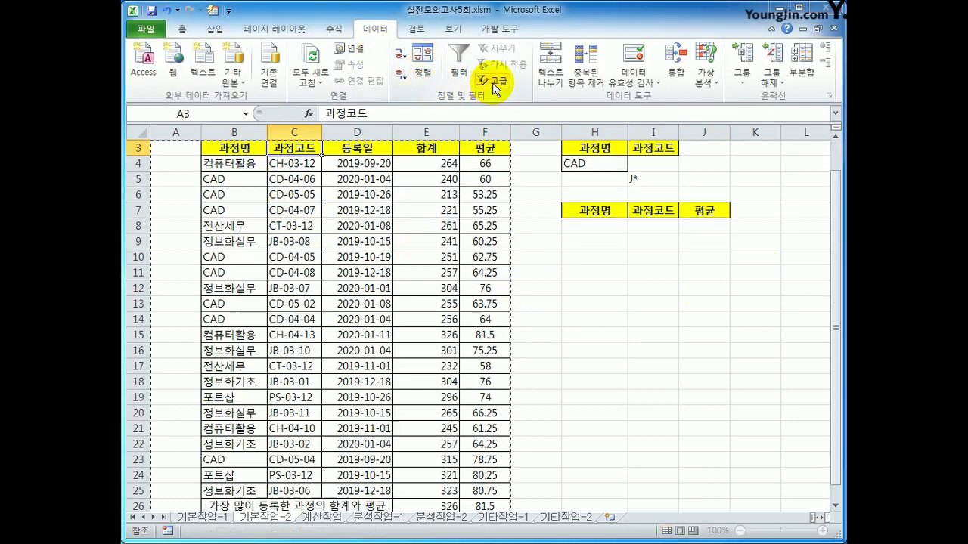
{"action": "scroll", "coordinate": [642, 424], "scroll_direction": "down", "scroll_amount": 2}
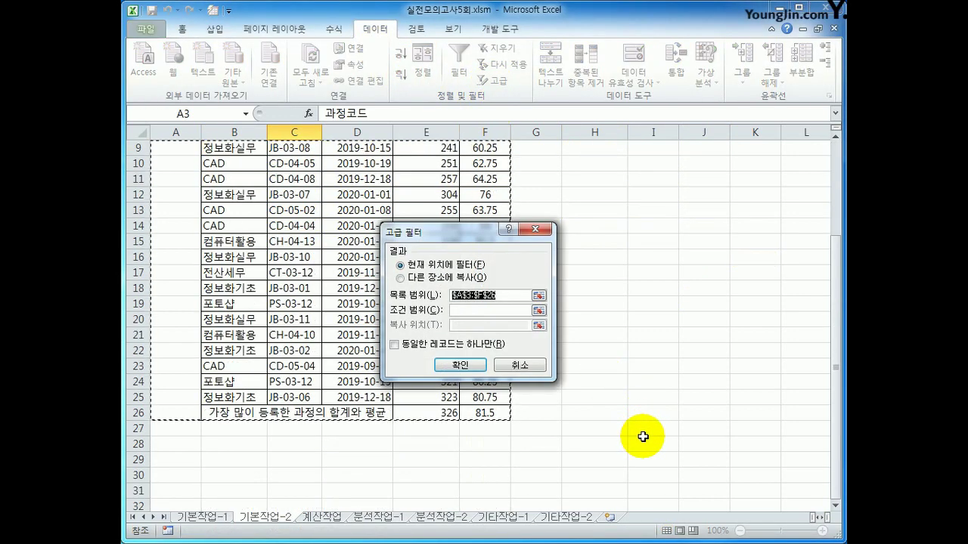
{"action": "scroll", "coordinate": [642, 437], "scroll_direction": "up", "scroll_amount": 3}
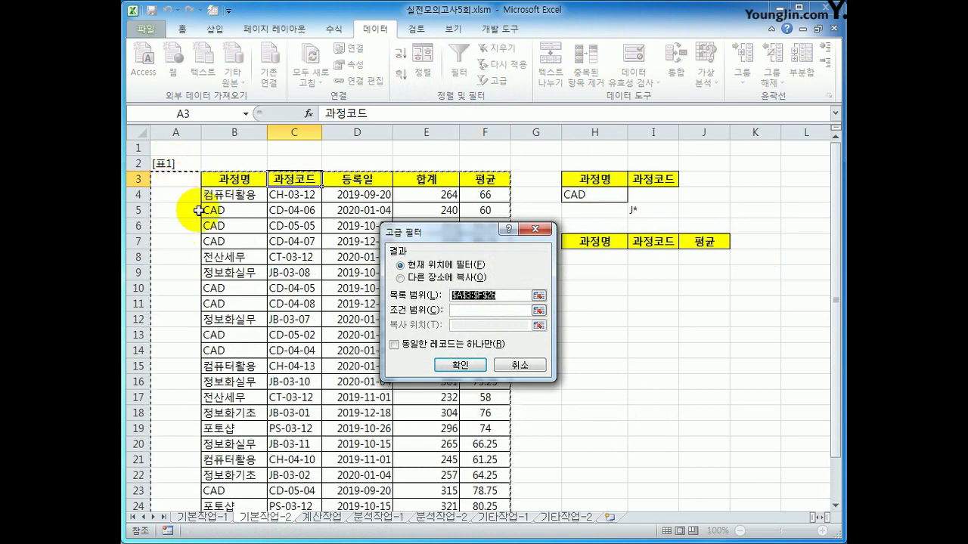
{"action": "left_click_drag", "start_coordinate": [229, 183], "coordinate": [496, 474]}
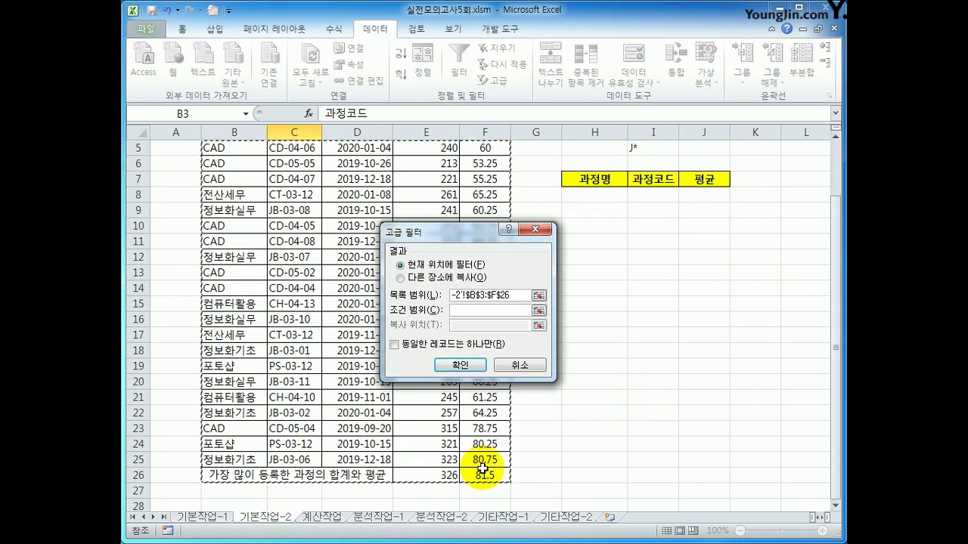
- Set the advanced filter's criteria range to H3:I5
{"action": "left_click", "coordinate": [452, 310]}
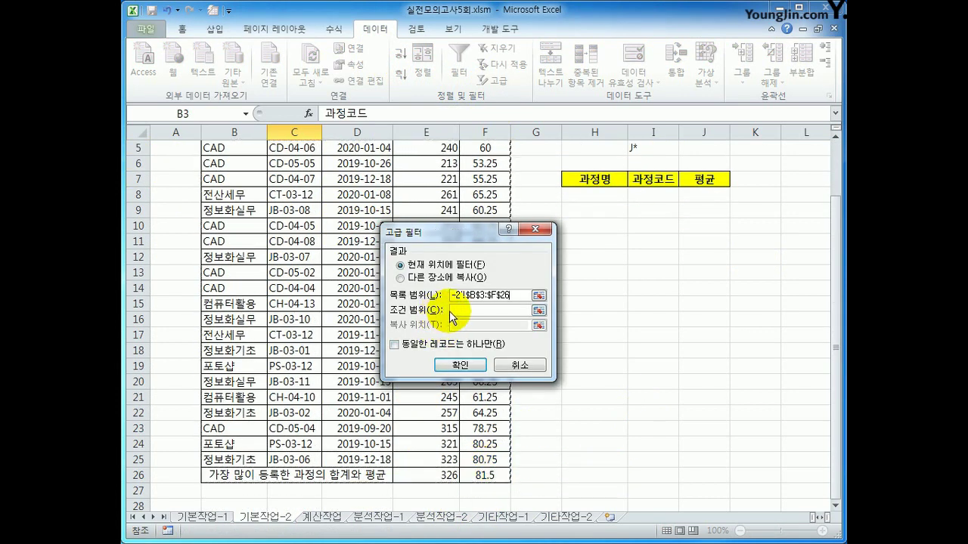
{"action": "scroll", "coordinate": [572, 193], "scroll_direction": "up", "scroll_amount": 2}
{"action": "left_click_drag", "start_coordinate": [594, 180], "coordinate": [641, 206]}
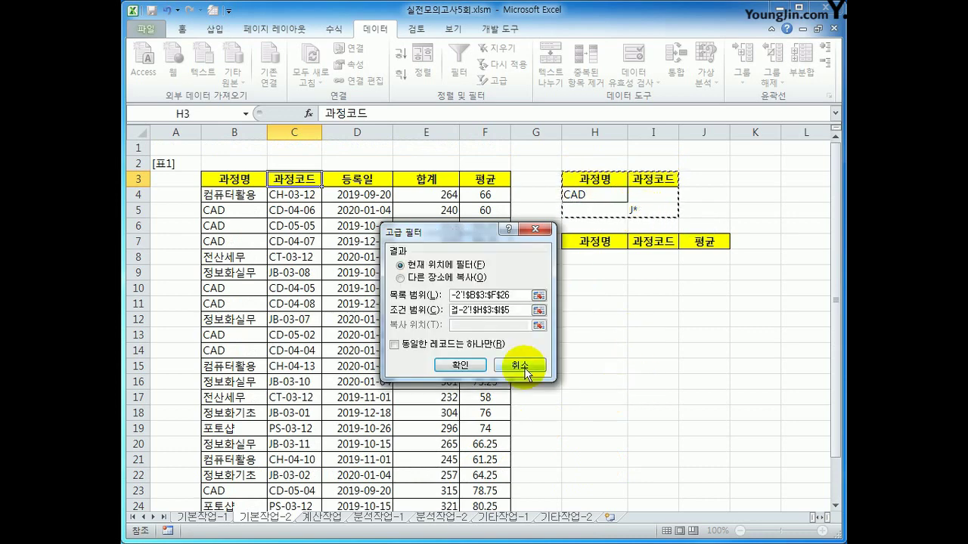
- Have the advanced filter copy its results to another location, the headers in H7:J7, and run it
{"action": "left_click", "coordinate": [445, 283]}
{"action": "left_click_drag", "start_coordinate": [445, 232], "coordinate": [299, 210]}
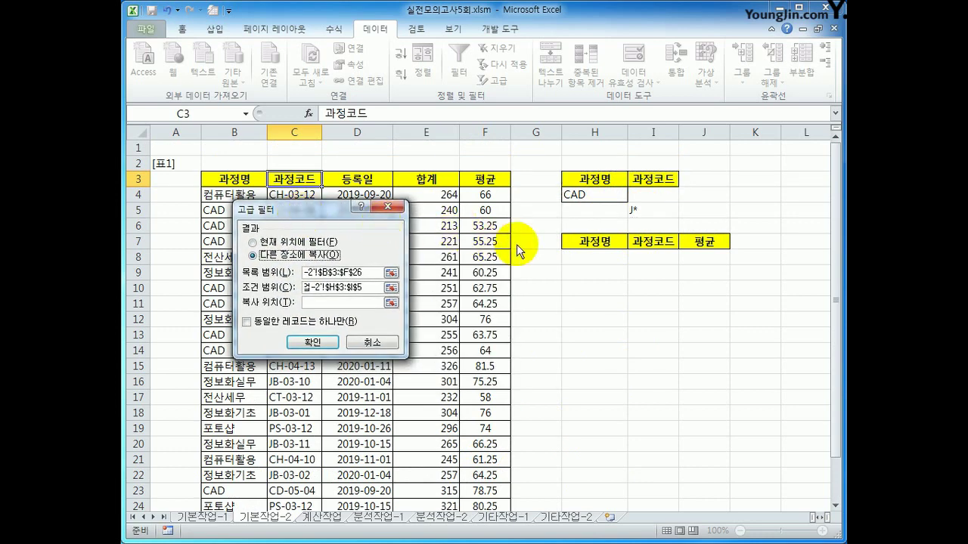
{"action": "left_click", "coordinate": [341, 303]}
{"action": "left_click_drag", "start_coordinate": [583, 242], "coordinate": [709, 240]}
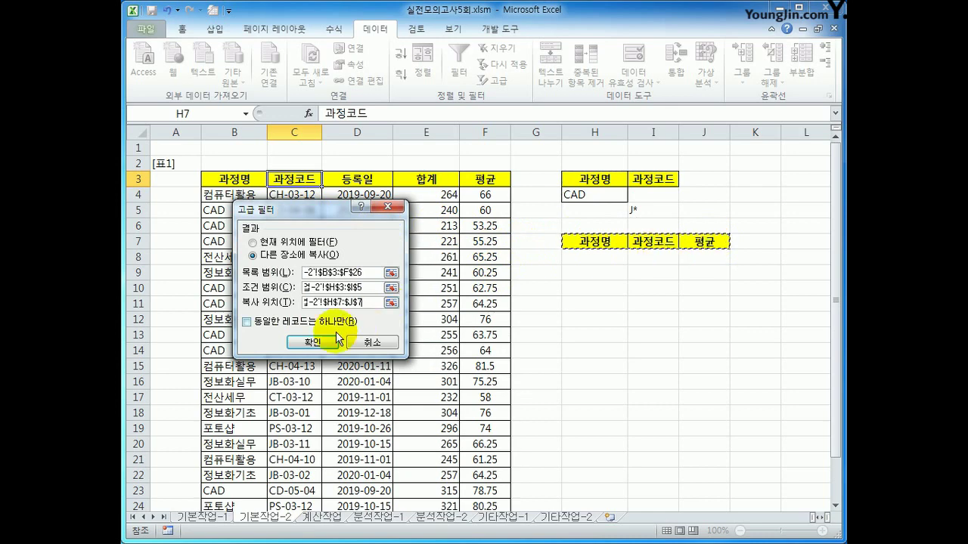
{"action": "left_click", "coordinate": [292, 346]}
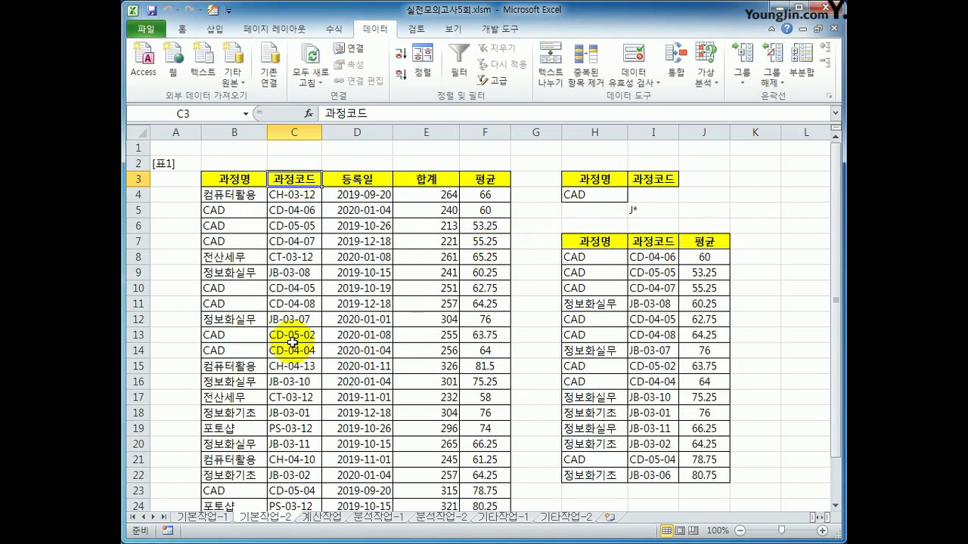
- Check the extracted rows below H7 against the CAD and J* criteria
{"action": "left_click_drag", "start_coordinate": [605, 257], "coordinate": [699, 288]}
{"action": "left_click_drag", "start_coordinate": [598, 319], "coordinate": [699, 338]}
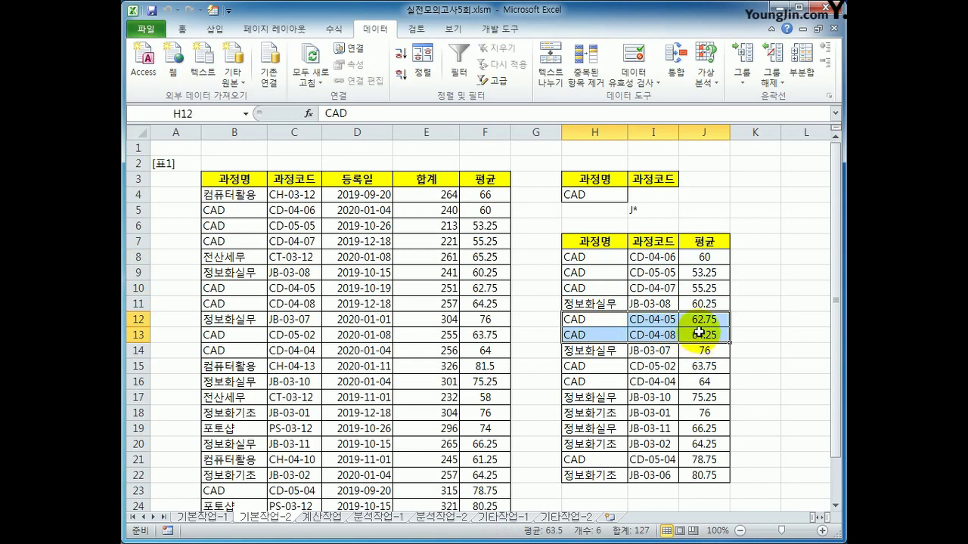
{"action": "left_click", "coordinate": [655, 179]}
{"action": "left_click", "coordinate": [645, 302]}
{"action": "left_click", "coordinate": [654, 350]}
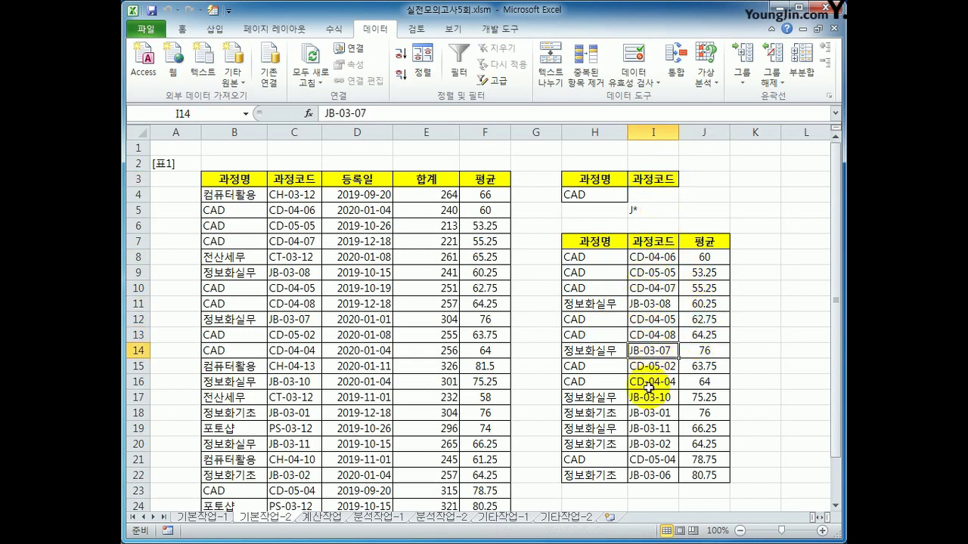
{"action": "left_click", "coordinate": [654, 397]}
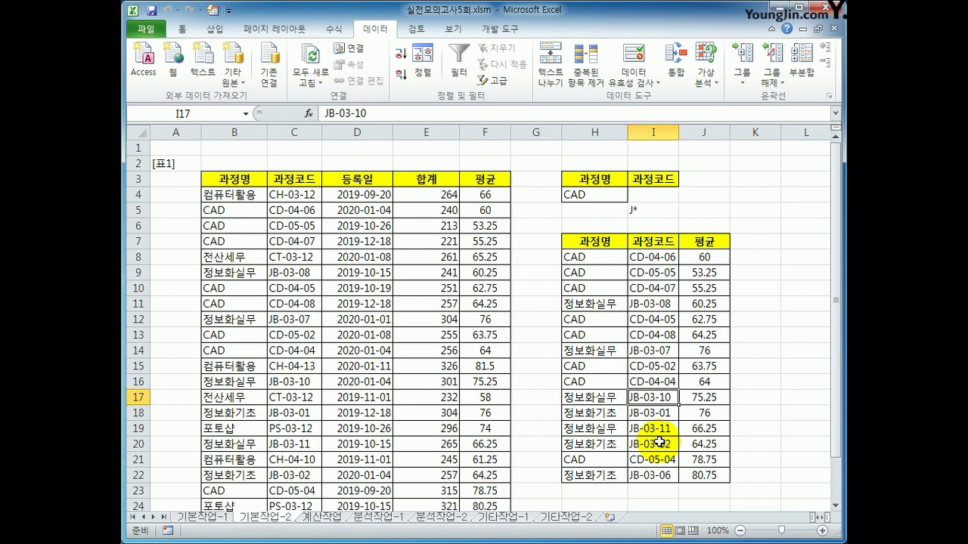
- Select the table data B4:F25 and create a new conditional formatting rule that uses a formula to determine the cells
{"action": "left_click_drag", "start_coordinate": [227, 195], "coordinate": [481, 459]}
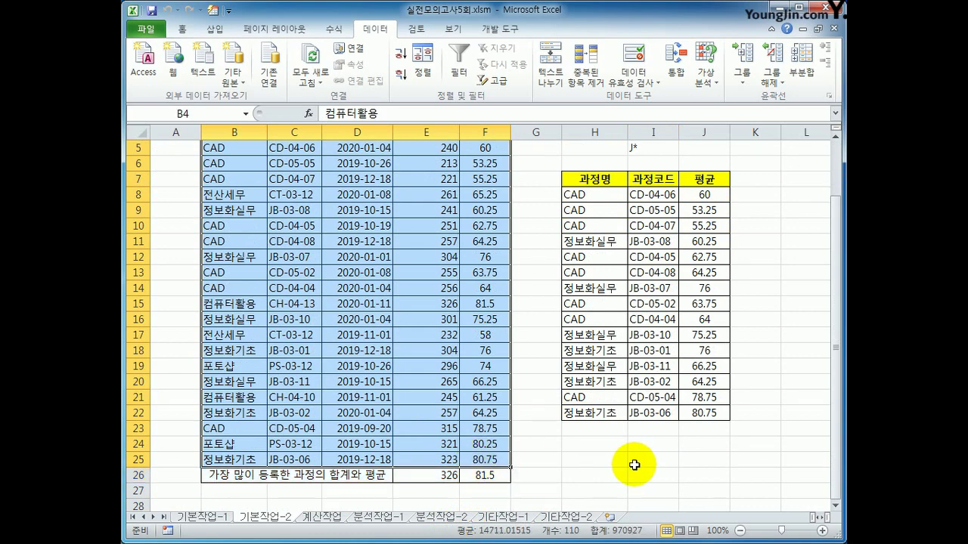
{"action": "scroll", "coordinate": [634, 465], "scroll_direction": "up", "scroll_amount": 2}
{"action": "scroll", "coordinate": [631, 463], "scroll_direction": "down", "scroll_amount": 3}
{"action": "scroll", "coordinate": [630, 460], "scroll_direction": "up", "scroll_amount": 2}
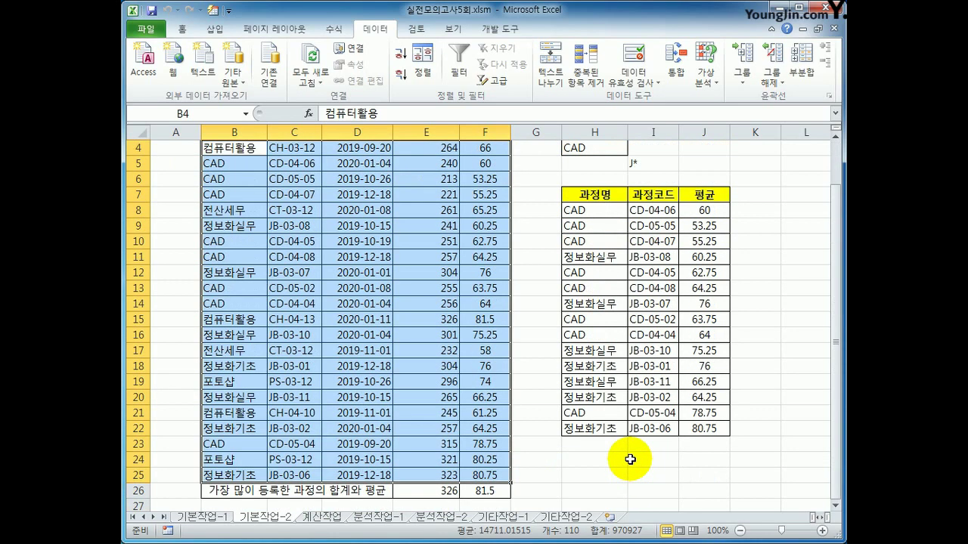
{"action": "scroll", "coordinate": [630, 460], "scroll_direction": "up", "scroll_amount": 1}
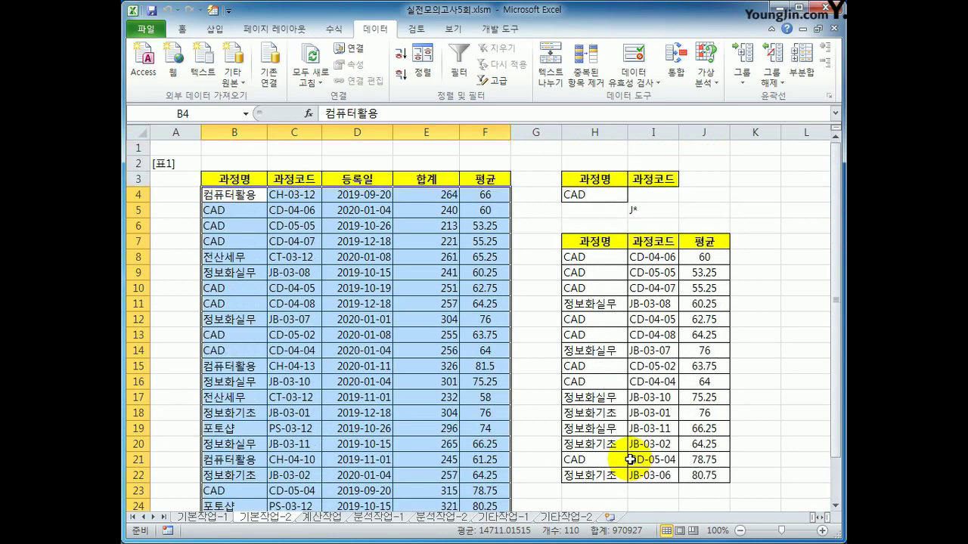
{"action": "left_click", "coordinate": [182, 31]}
{"action": "left_click", "coordinate": [607, 79]}
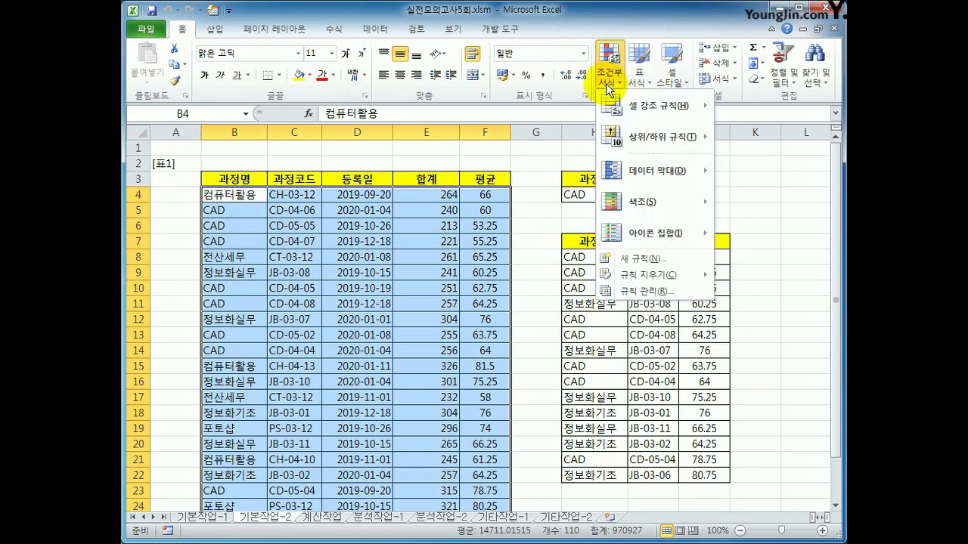
{"action": "left_click", "coordinate": [644, 259]}
{"action": "left_click_drag", "start_coordinate": [354, 157], "coordinate": [599, 141]}
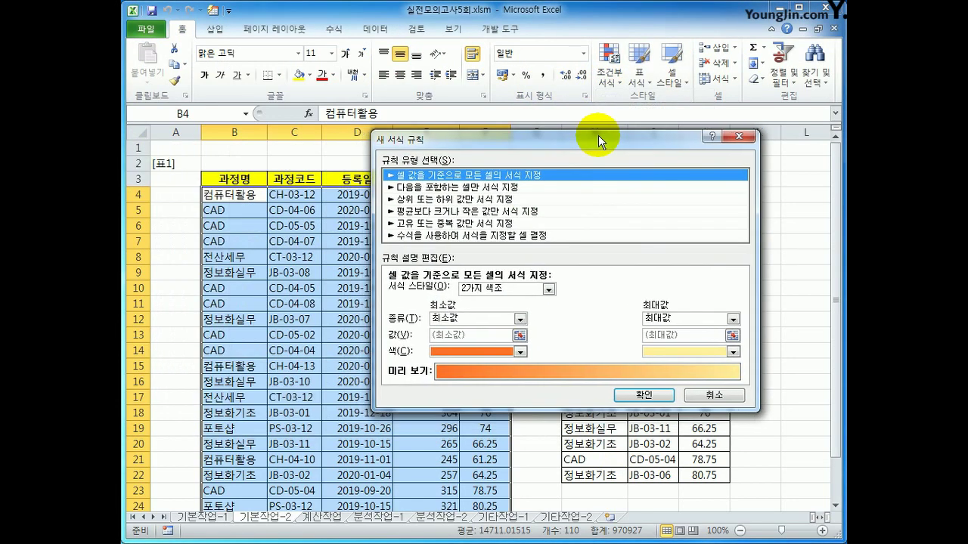
{"action": "left_click", "coordinate": [546, 235]}
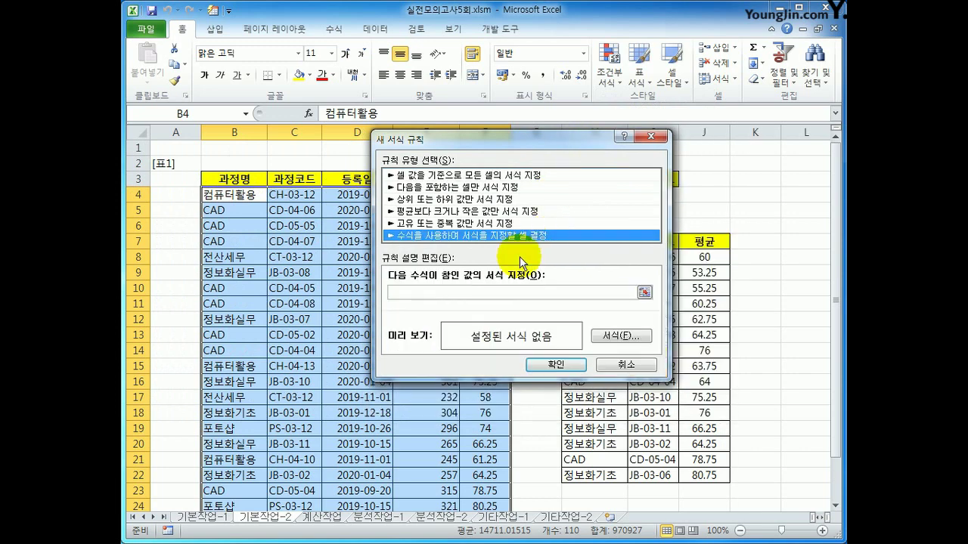
- Begin the rule's OR formula with the condition left($C4,1)="J", keeping only column C absolute, and open a second LEFT function
{"action": "left_click", "coordinate": [504, 293]}
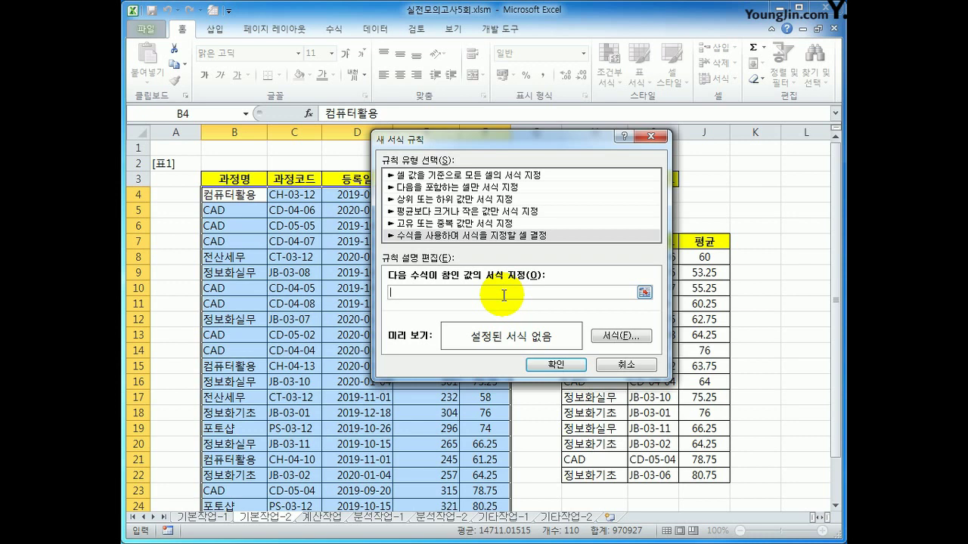
{"action": "type", "text": "="}
{"action": "type", "text": "ㅋ"}
{"action": "key", "text": "BackSpace"}
{"action": "type", "text": "or(left("}
{"action": "left_click_drag", "start_coordinate": [507, 136], "coordinate": [596, 98]}
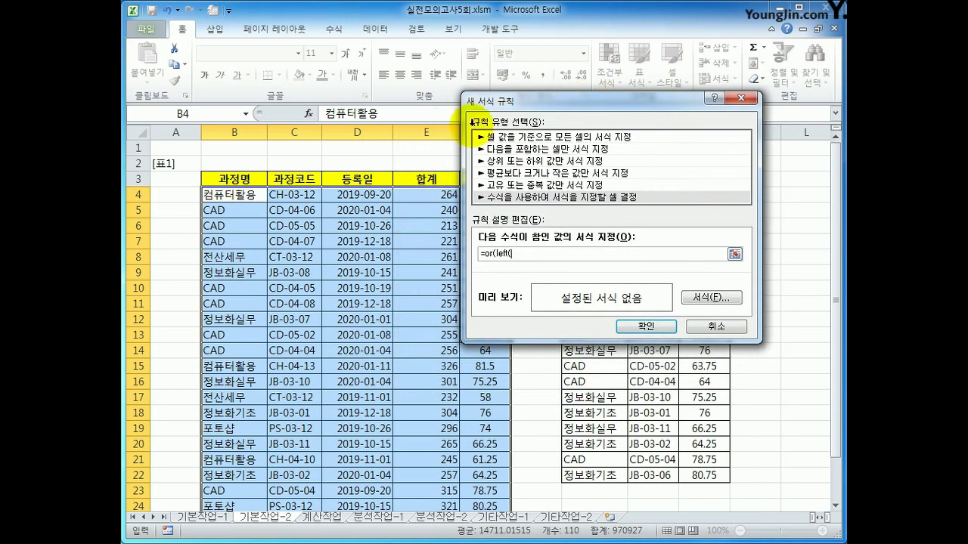
{"action": "left_click", "coordinate": [312, 194]}
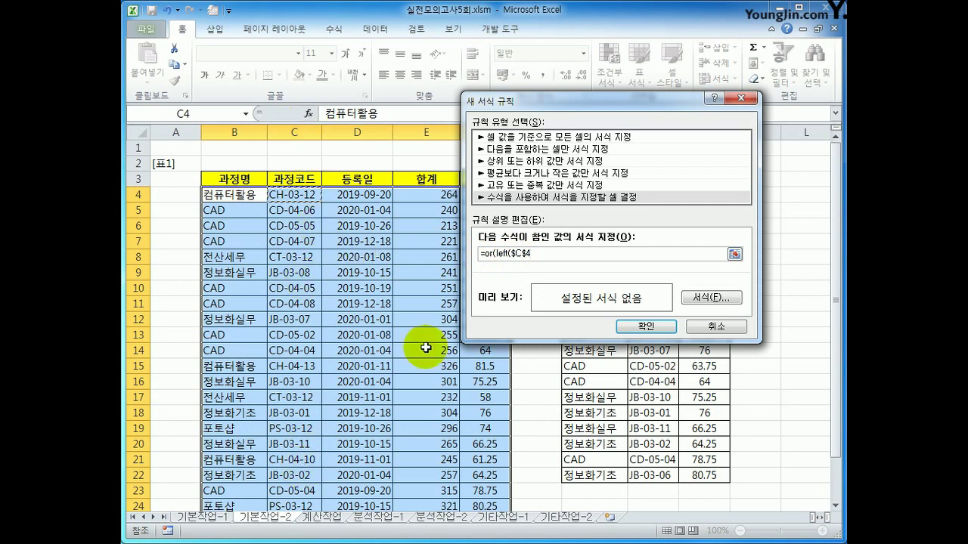
{"action": "left_click", "coordinate": [520, 254]}
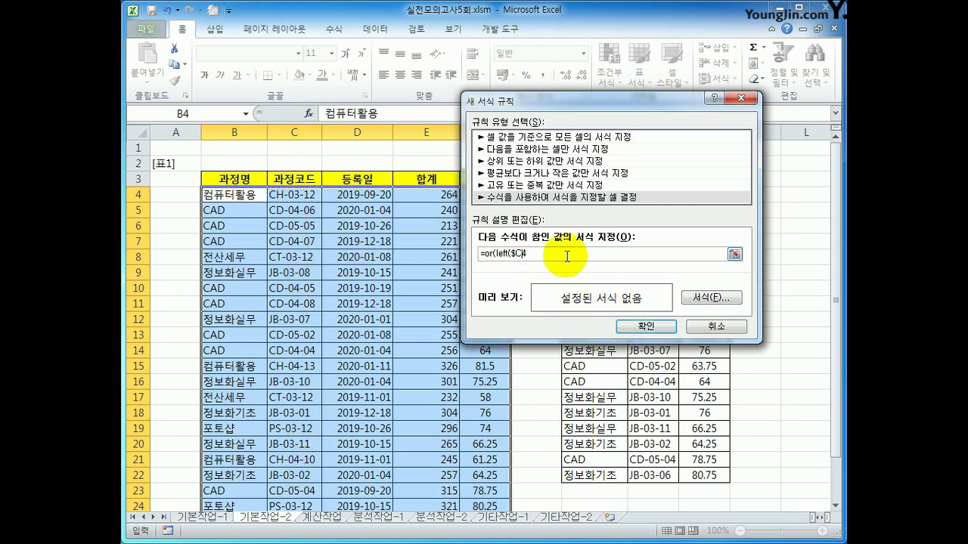
{"action": "key", "text": "Delete"}
{"action": "type", "text": ",1)=\"J\",left("}
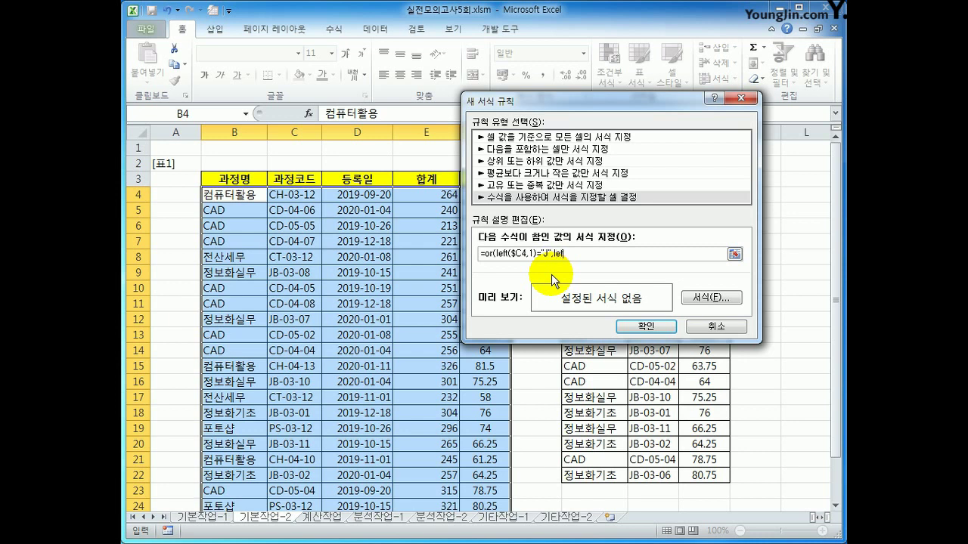
- Complete the rule formula with the second condition, giving =or(left($C4,1)="J",left($C4,1)="P")
{"action": "left_click", "coordinate": [309, 196]}
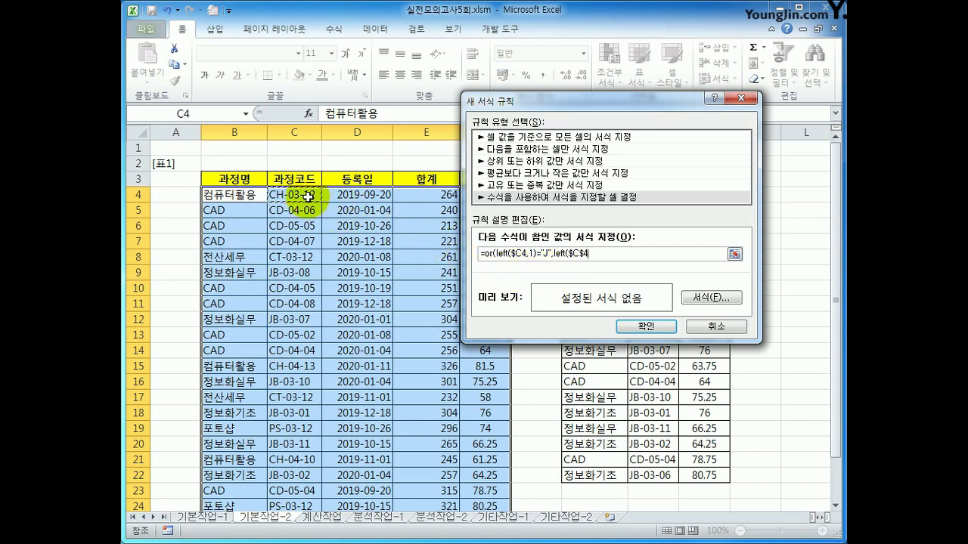
{"action": "left_click", "coordinate": [583, 255]}
{"action": "key", "text": "BackSpace"}
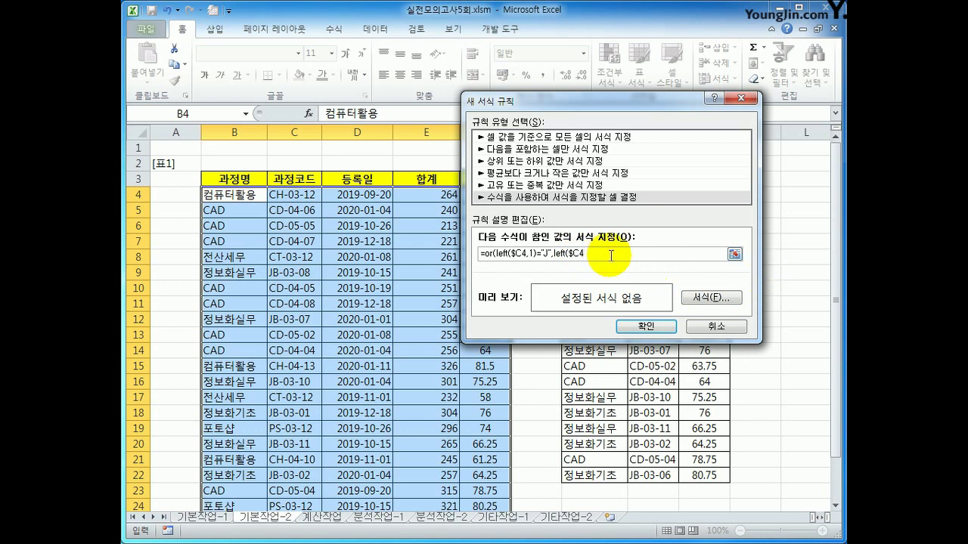
{"action": "type", "text": ",1)=\"P\")"}
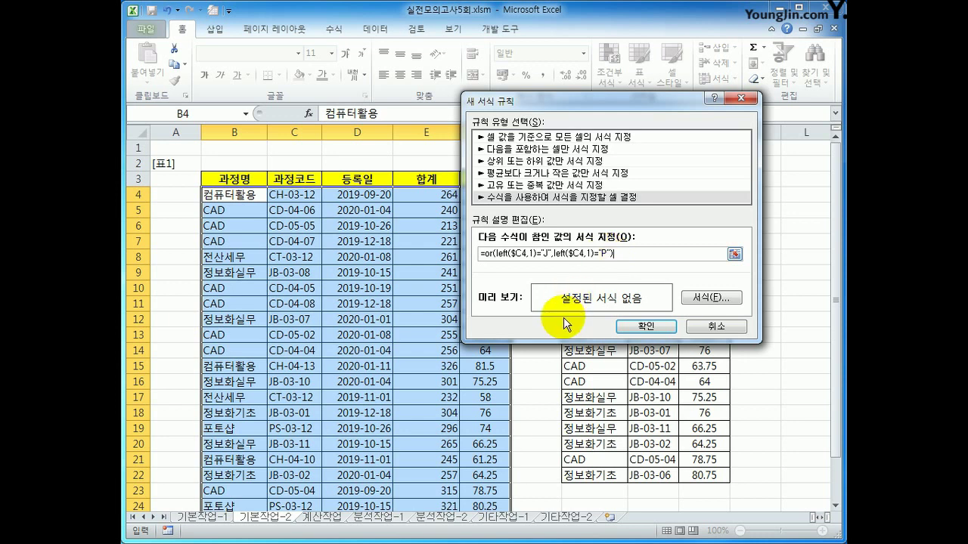
- Set the rule's font format to bold (굵게) and standard red, and apply the rule to the table
{"action": "left_click", "coordinate": [711, 297]}
{"action": "left_click_drag", "start_coordinate": [410, 125], "coordinate": [469, 140]}
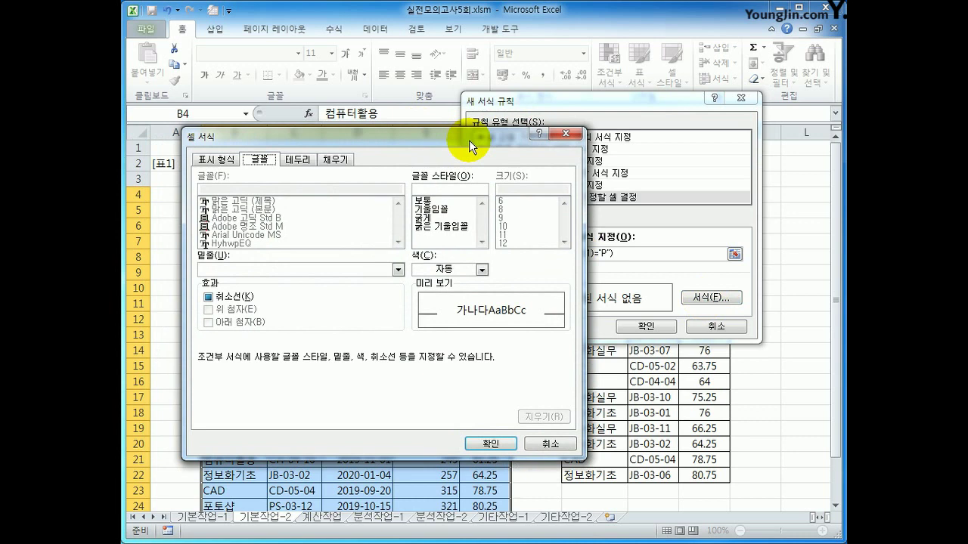
{"action": "left_click", "coordinate": [428, 218]}
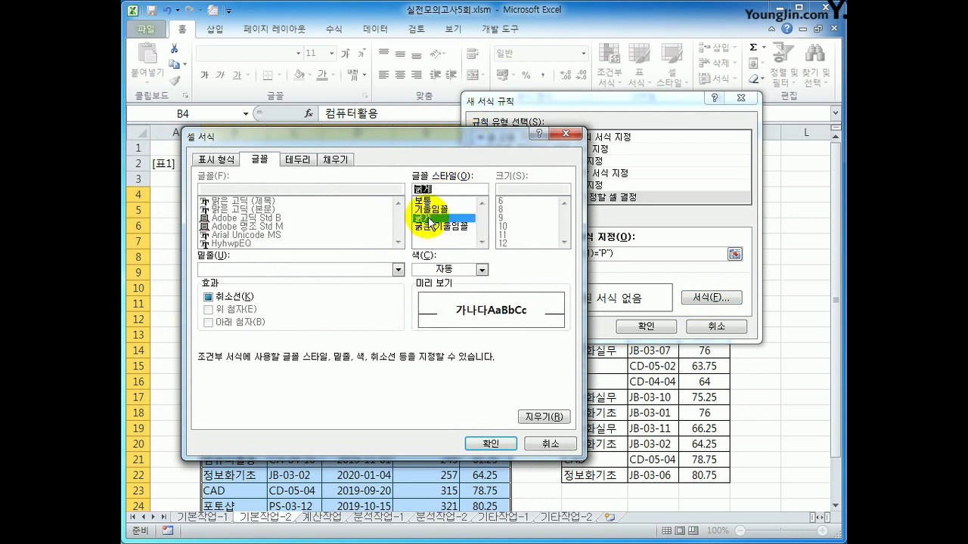
{"action": "left_click", "coordinate": [481, 269]}
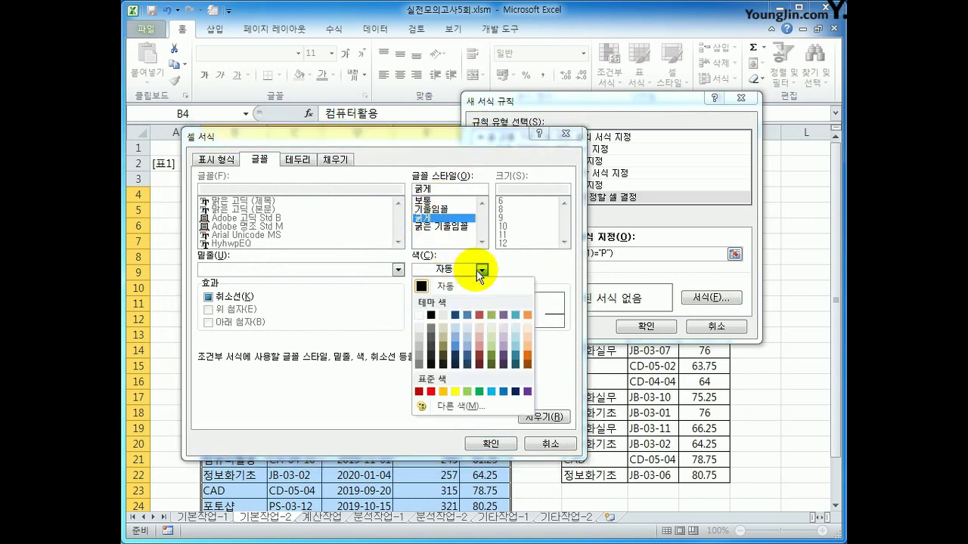
{"action": "left_click", "coordinate": [431, 392]}
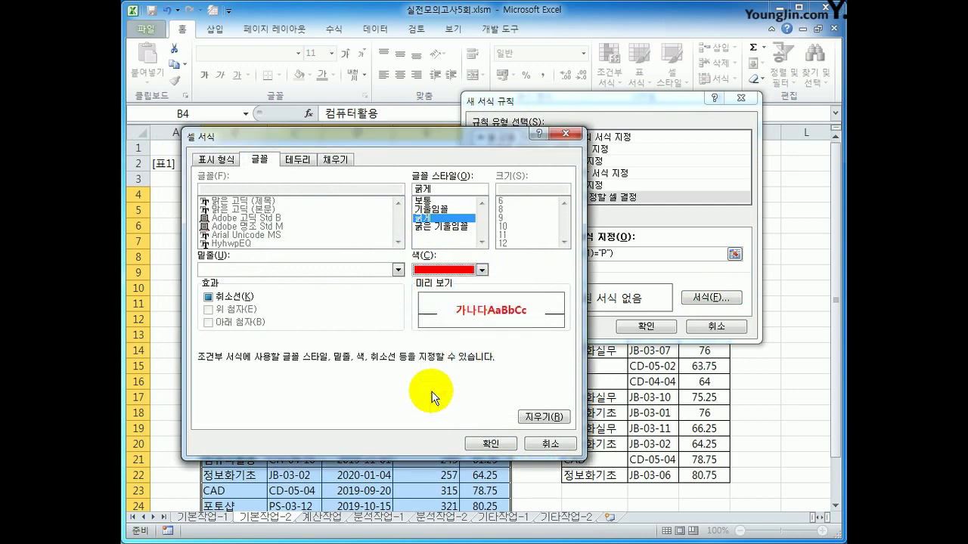
{"action": "left_click", "coordinate": [488, 442]}
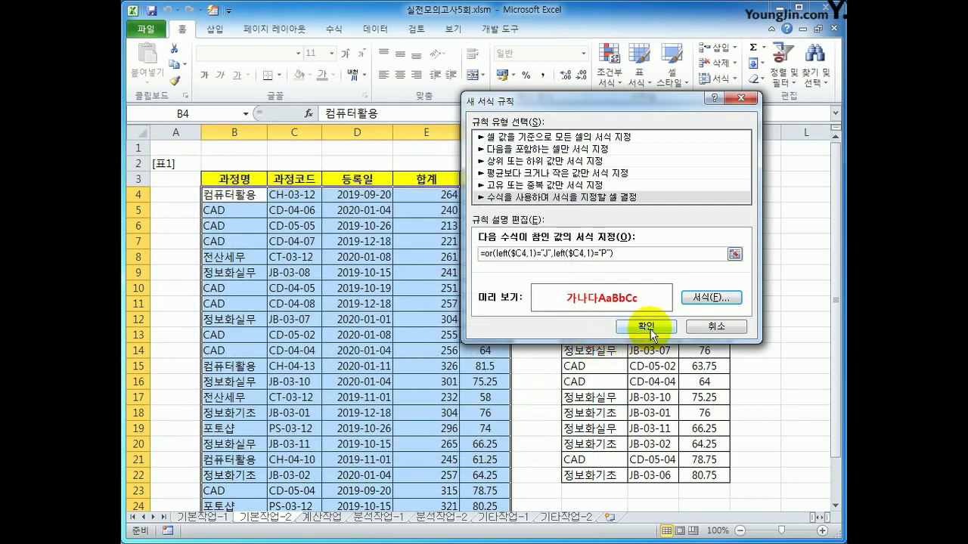
{"action": "left_click", "coordinate": [647, 327]}
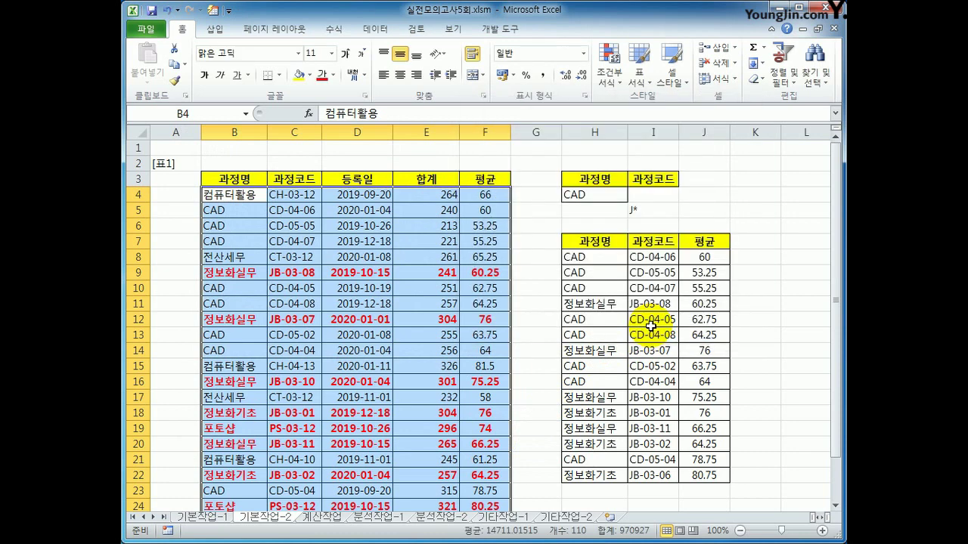
{"action": "left_click", "coordinate": [308, 272]}
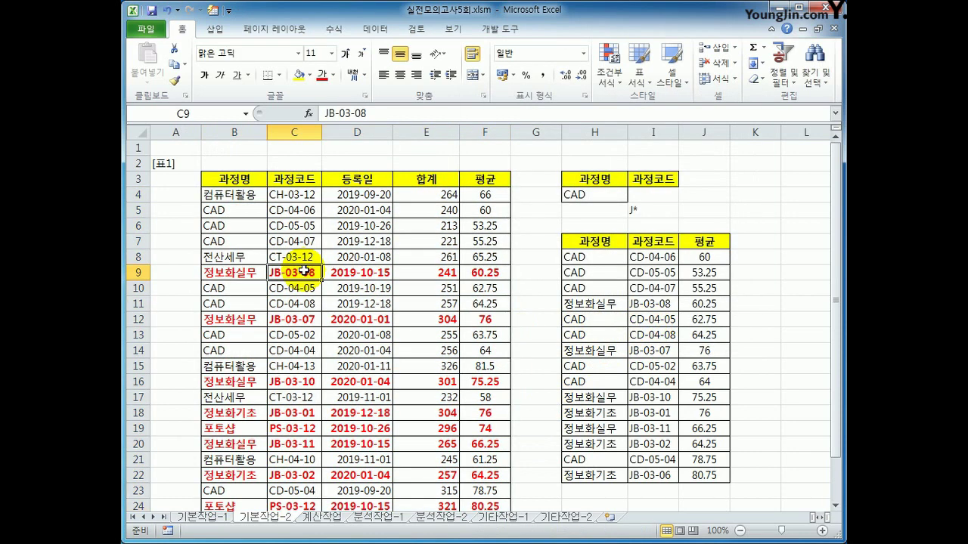
{"action": "scroll", "coordinate": [308, 280], "scroll_direction": "down", "scroll_amount": 2}
{"action": "left_click", "coordinate": [293, 414]}
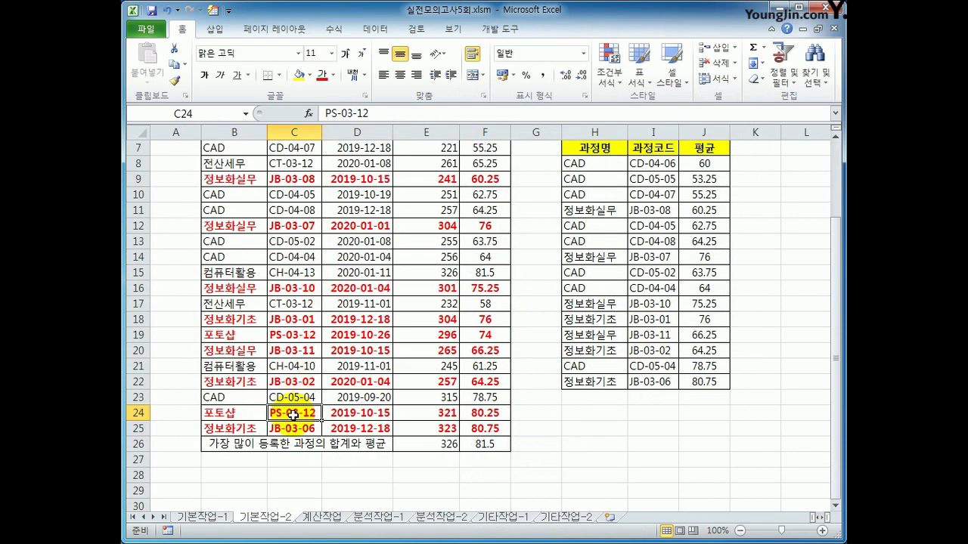
{"action": "scroll", "coordinate": [292, 414], "scroll_direction": "up", "scroll_amount": 2}
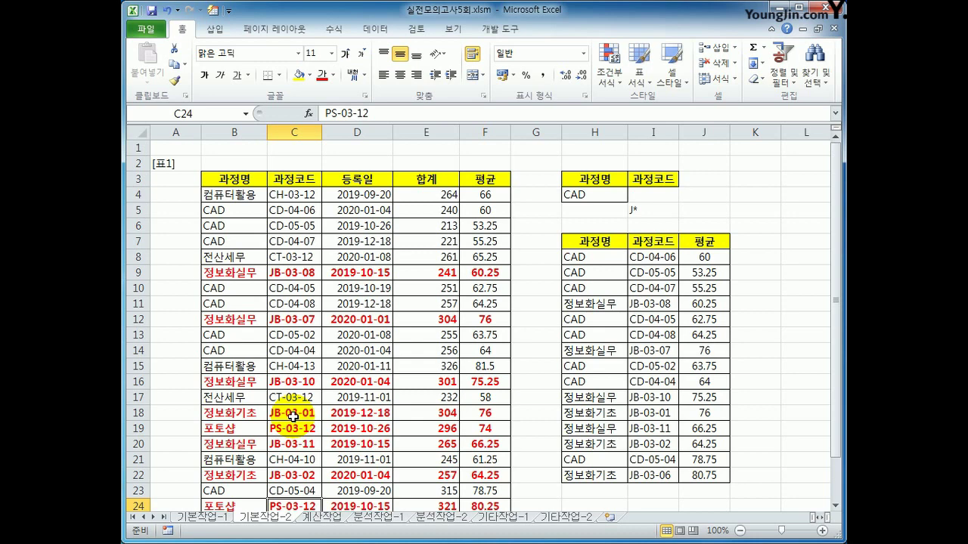
- Set the cell protection of E26:F26 to both locked (잠금) and hidden (숨김)
{"action": "scroll", "coordinate": [512, 287], "scroll_direction": "down", "scroll_amount": 3}
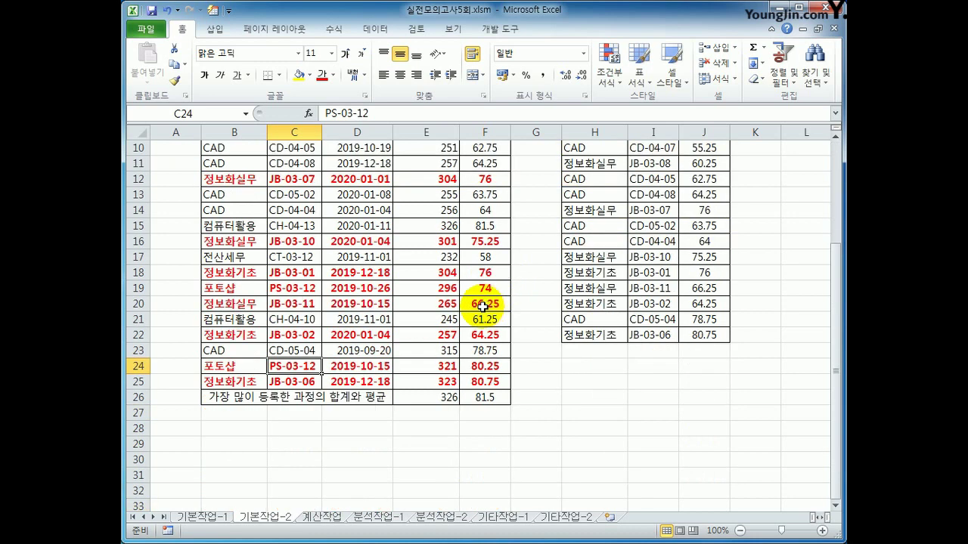
{"action": "left_click", "coordinate": [433, 398]}
{"action": "left_click_drag", "start_coordinate": [432, 398], "coordinate": [484, 398]}
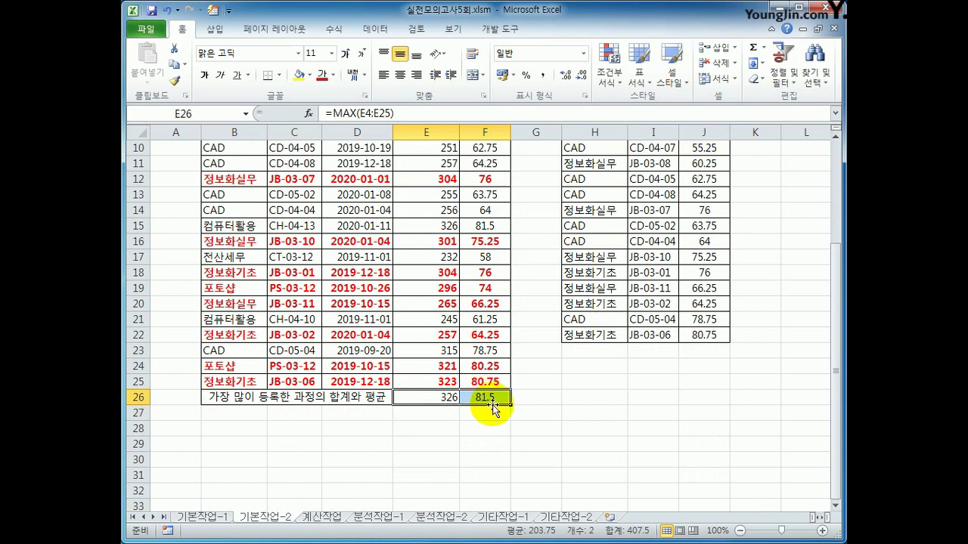
{"action": "scroll", "coordinate": [493, 408], "scroll_direction": "down", "scroll_amount": 2}
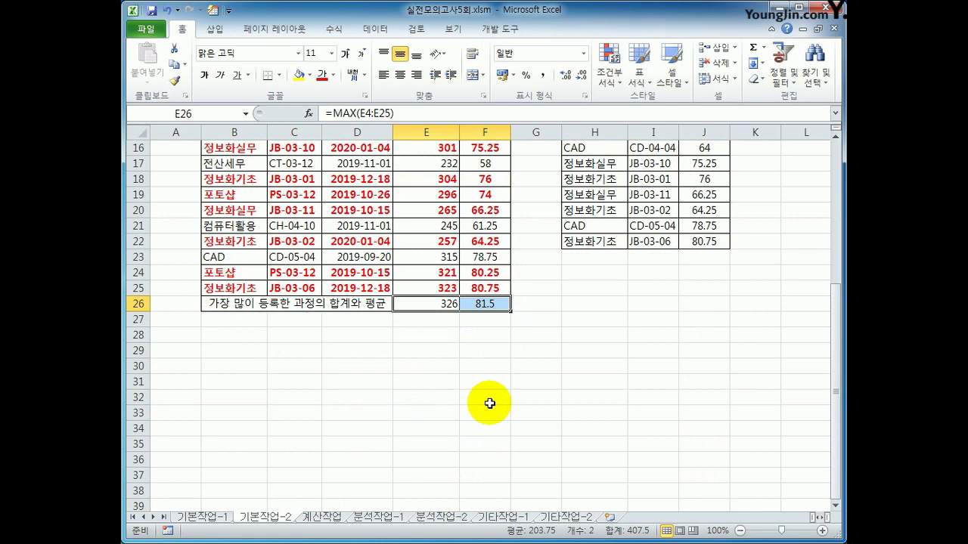
{"action": "right_click", "coordinate": [485, 304]}
{"action": "left_click", "coordinate": [495, 506]}
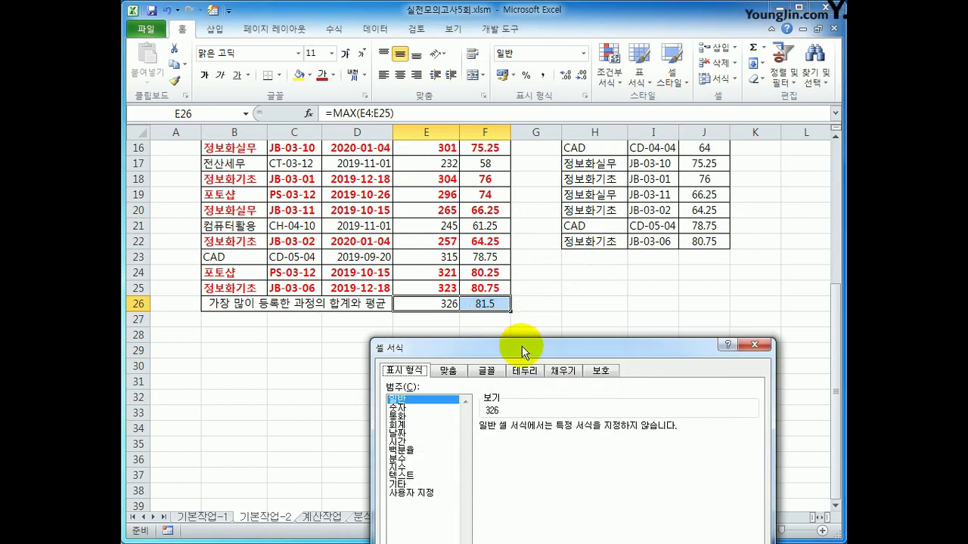
{"action": "left_click_drag", "start_coordinate": [524, 350], "coordinate": [368, 112]}
{"action": "left_click", "coordinate": [440, 135]}
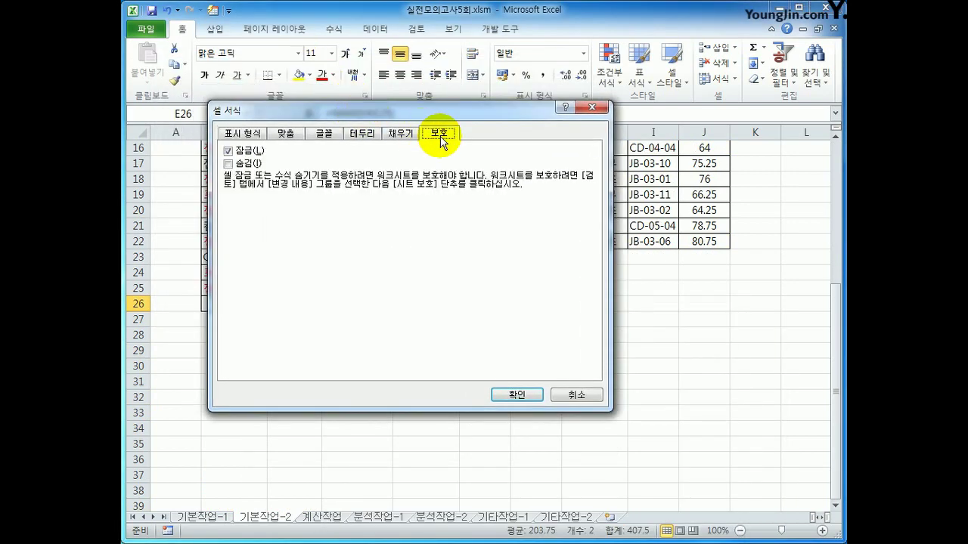
{"action": "left_click", "coordinate": [229, 164]}
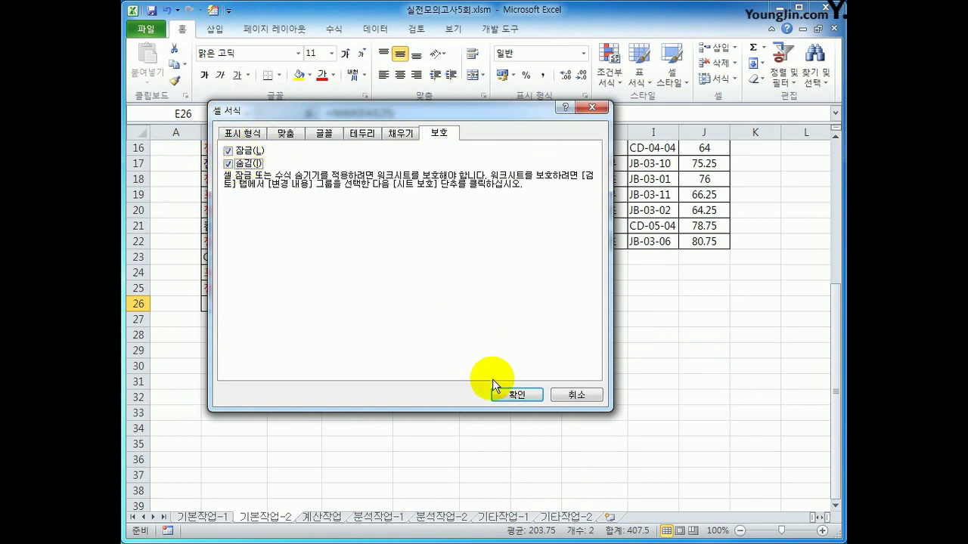
{"action": "left_click", "coordinate": [503, 395]}
{"action": "left_click", "coordinate": [545, 362]}
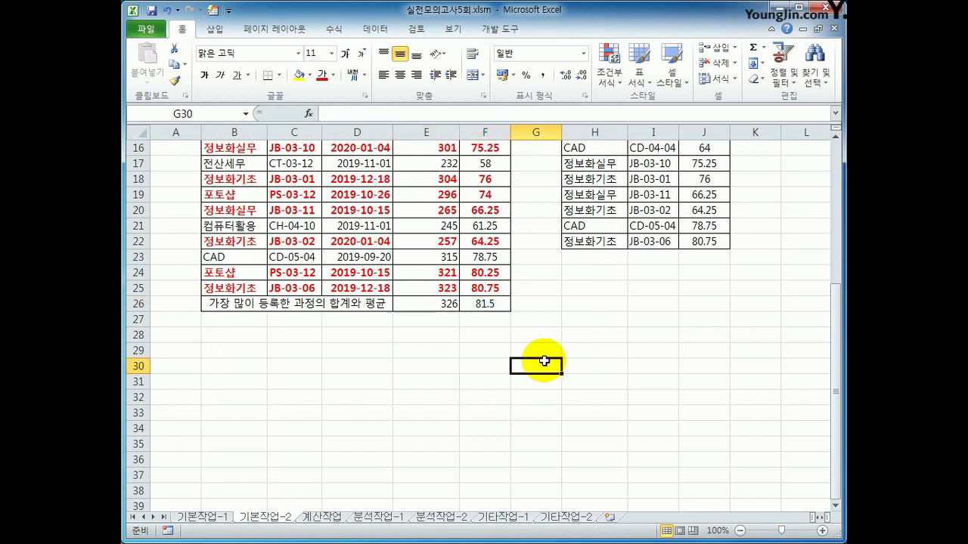
- Examine the formulas behind the 합계 and 평균 results in cells E26 and F26
{"action": "left_click", "coordinate": [439, 303]}
{"action": "left_click", "coordinate": [478, 304]}
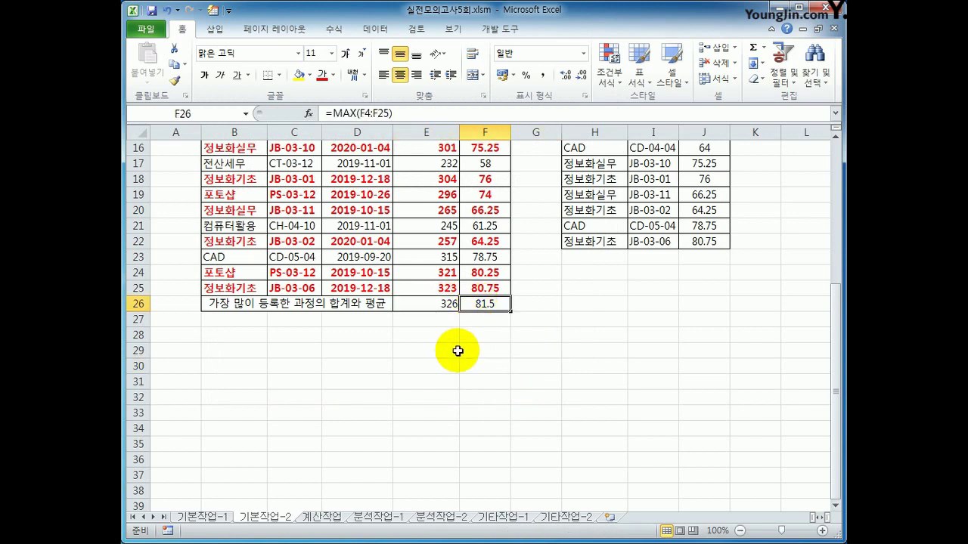
{"action": "left_click", "coordinate": [451, 307]}
{"action": "left_click", "coordinate": [486, 305]}
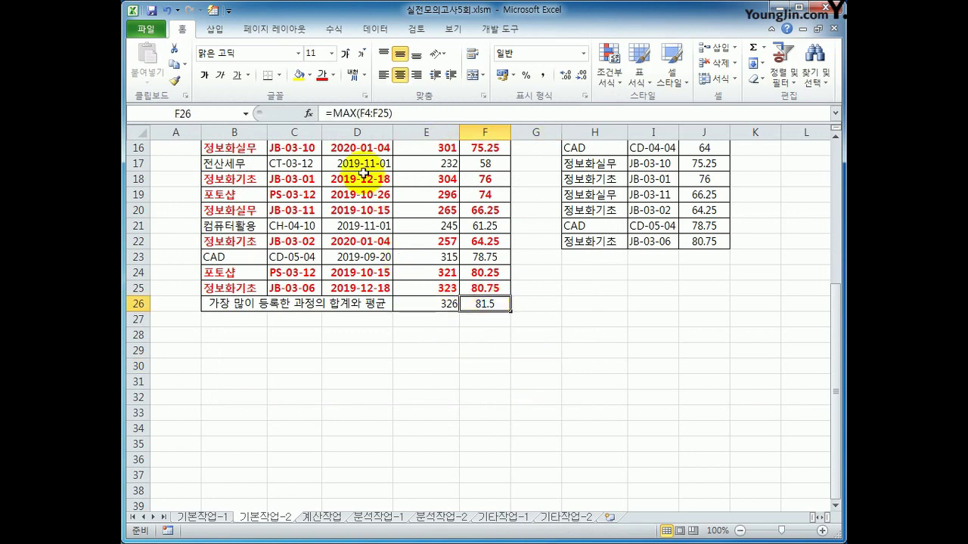
{"action": "left_click_drag", "start_coordinate": [394, 113], "coordinate": [324, 113]}
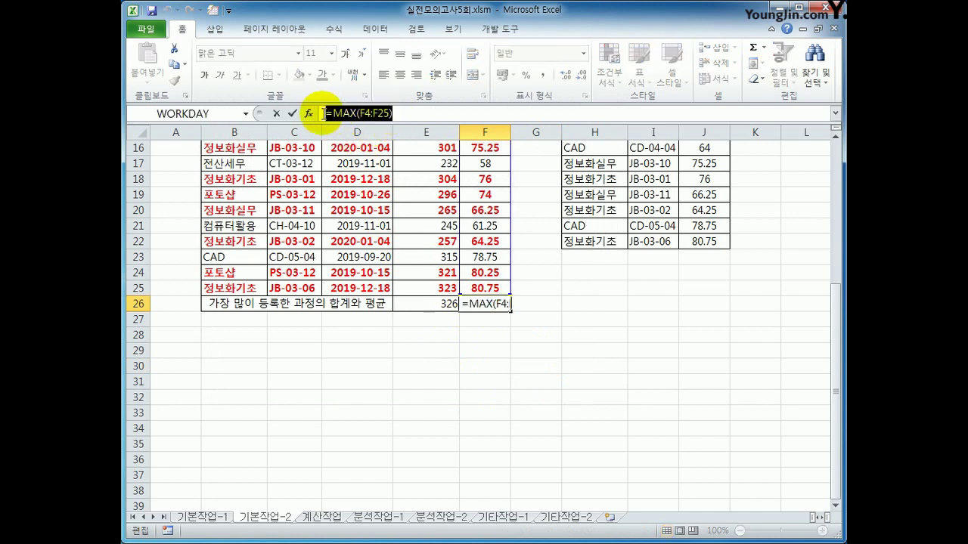
{"action": "key", "text": "Return"}
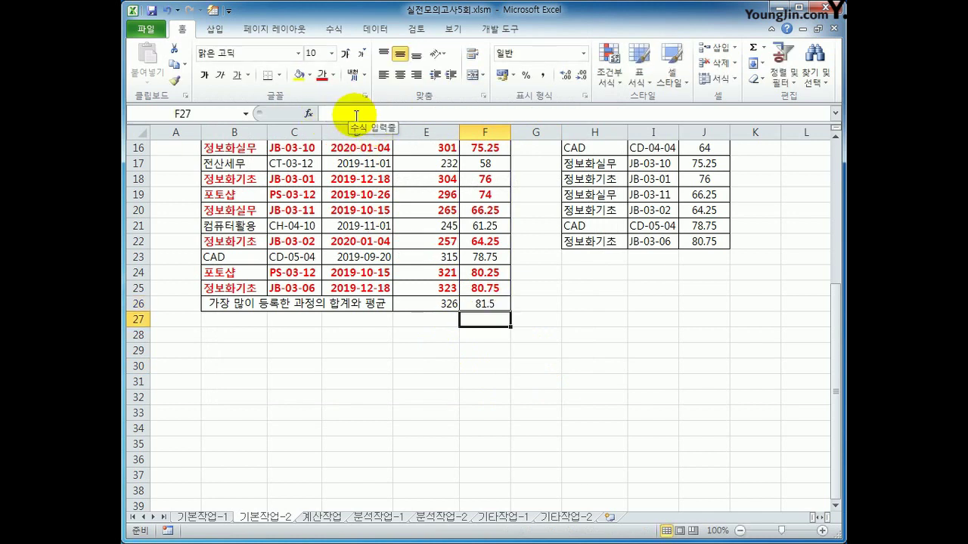
- Protect the 기본작업-2 sheet without a password, allowing selection of locked and unlocked cells, and check that the formulas in E26:F26 are hidden
{"action": "left_click", "coordinate": [414, 31]}
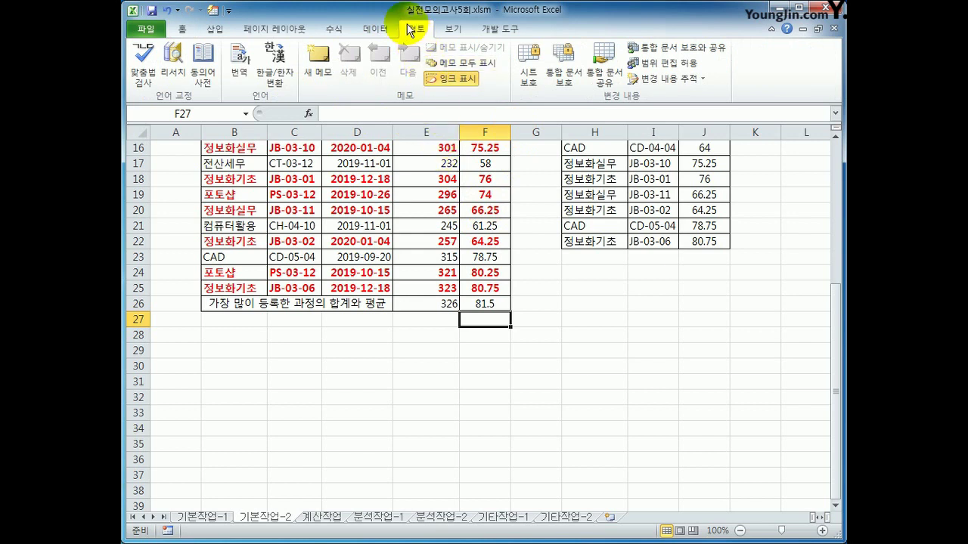
{"action": "left_click", "coordinate": [532, 78]}
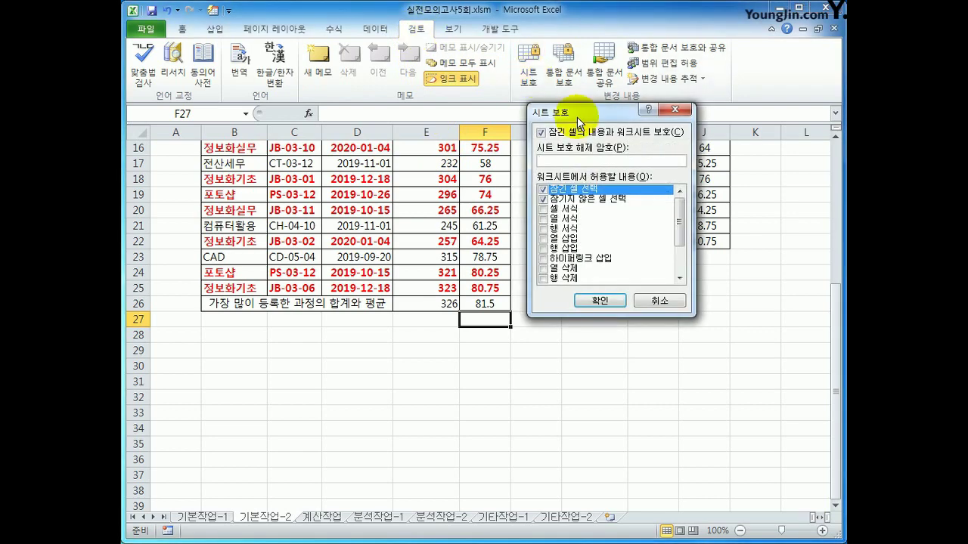
{"action": "left_click_drag", "start_coordinate": [578, 118], "coordinate": [613, 259]}
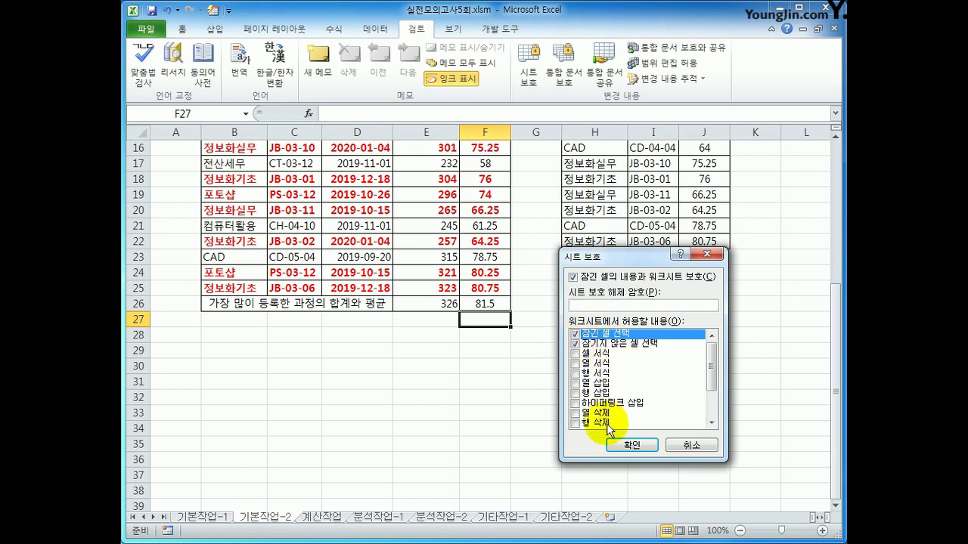
{"action": "left_click", "coordinate": [628, 445]}
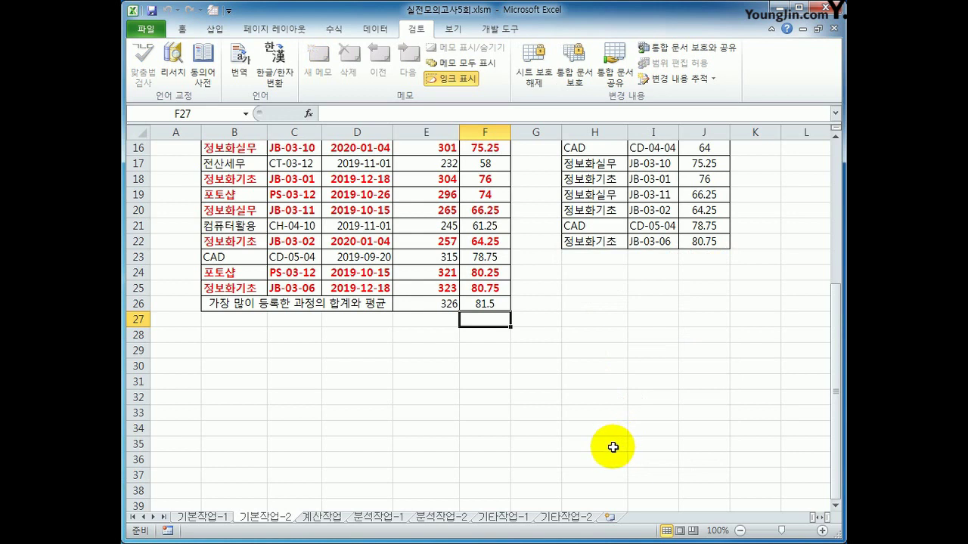
{"action": "left_click", "coordinate": [410, 307]}
{"action": "left_click", "coordinate": [477, 307]}
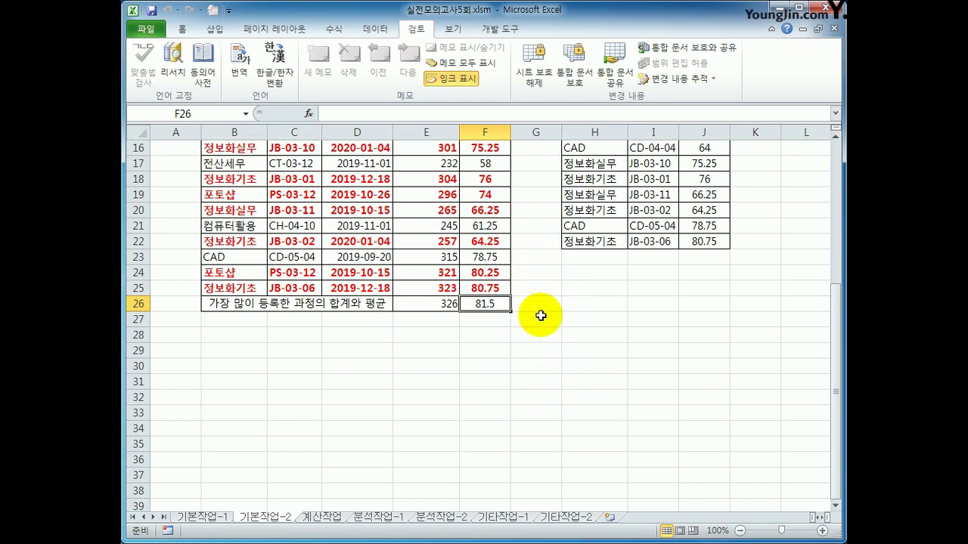
- Protect the workbook's windows (창) only, with structure (구조) protection turned off and no password
{"action": "left_click", "coordinate": [576, 69]}
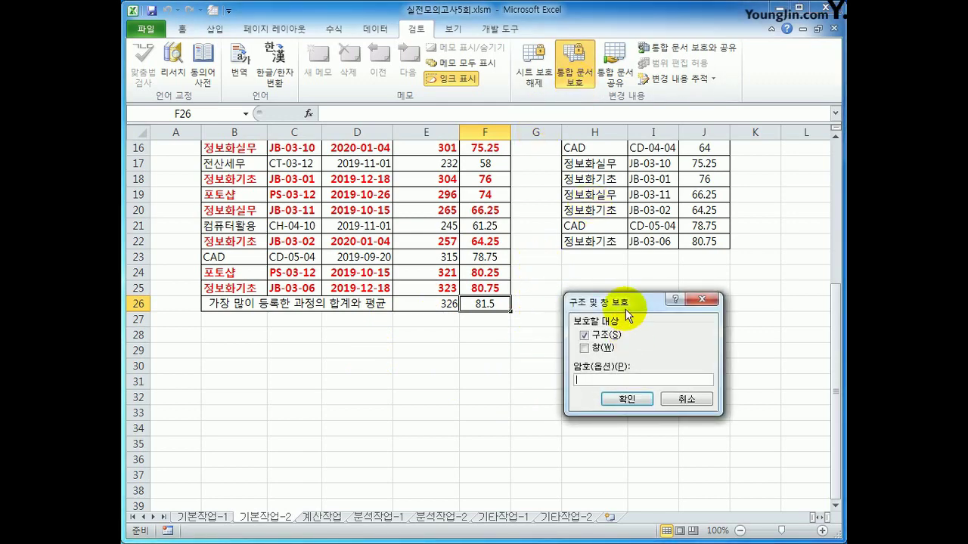
{"action": "left_click_drag", "start_coordinate": [625, 308], "coordinate": [623, 239]}
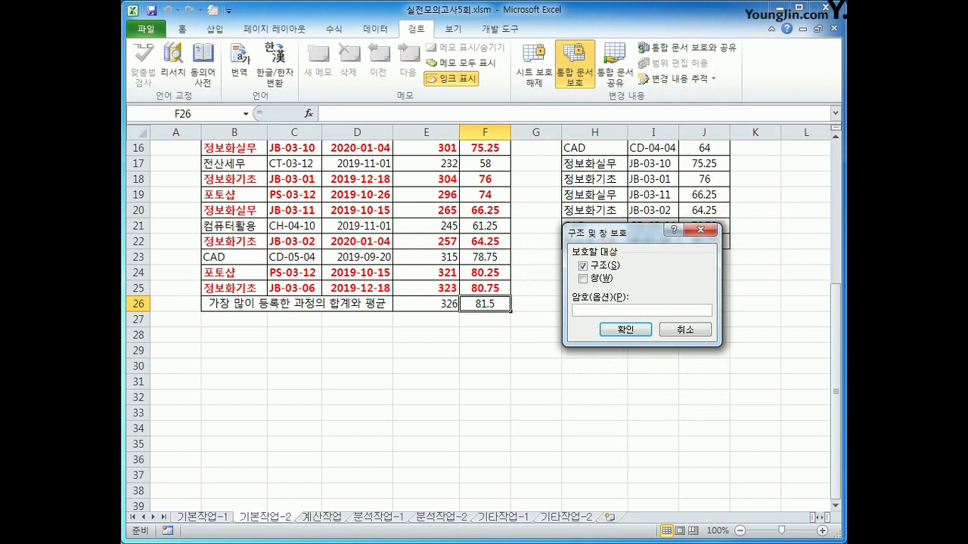
{"action": "left_click", "coordinate": [586, 267]}
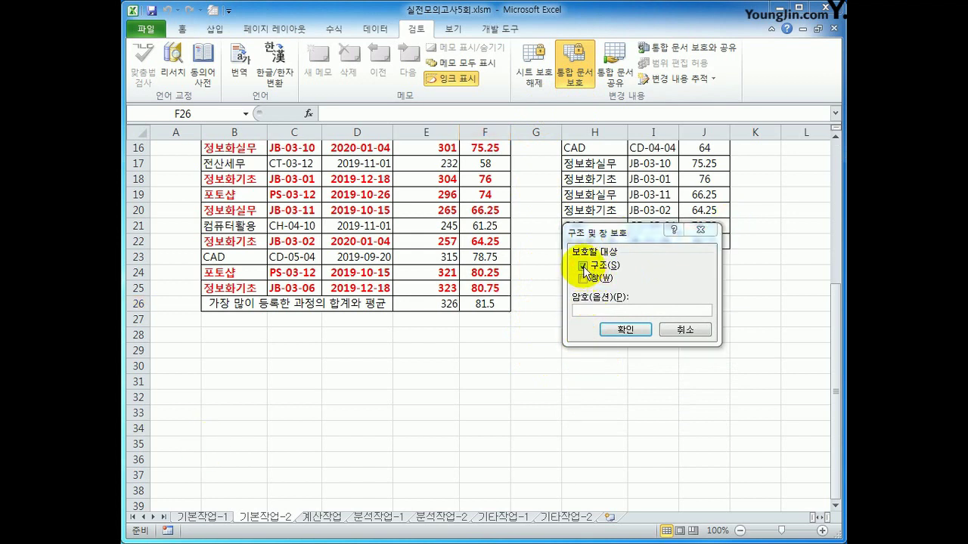
{"action": "left_click", "coordinate": [586, 279]}
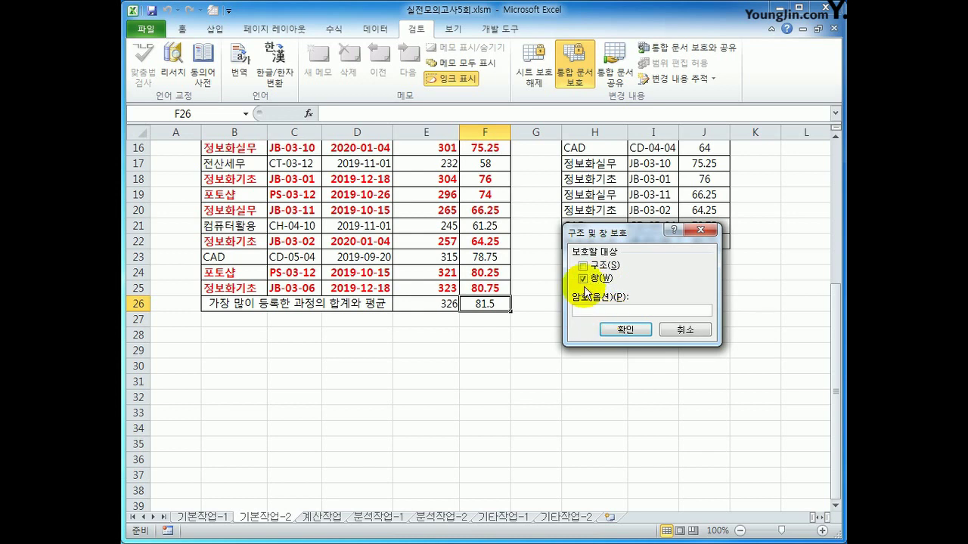
{"action": "left_click", "coordinate": [618, 332]}
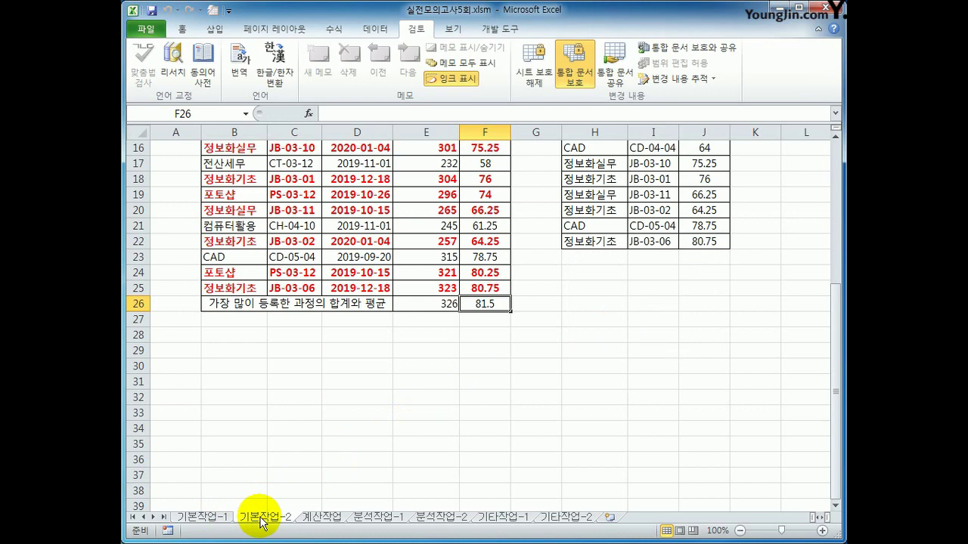
- Open the 계산작업 sheet and examine the first student's scores in E3:H3 and the 반영비율 weights in C26:F26
{"action": "left_click", "coordinate": [335, 521]}
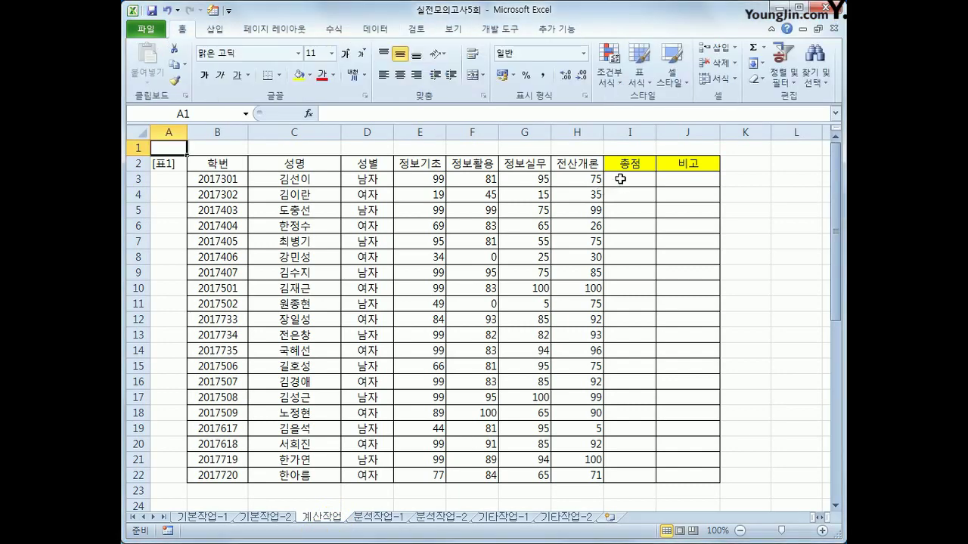
{"action": "left_click", "coordinate": [618, 180]}
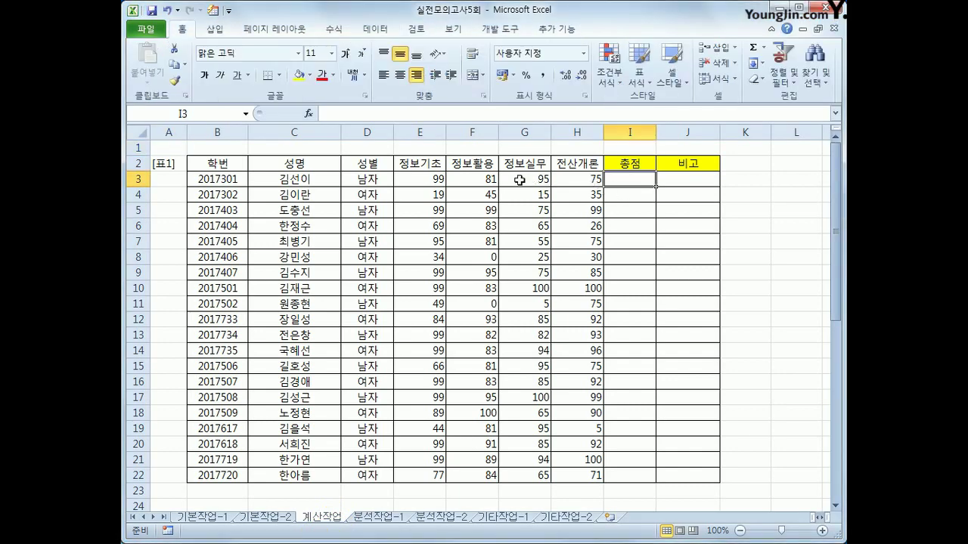
{"action": "left_click", "coordinate": [433, 181]}
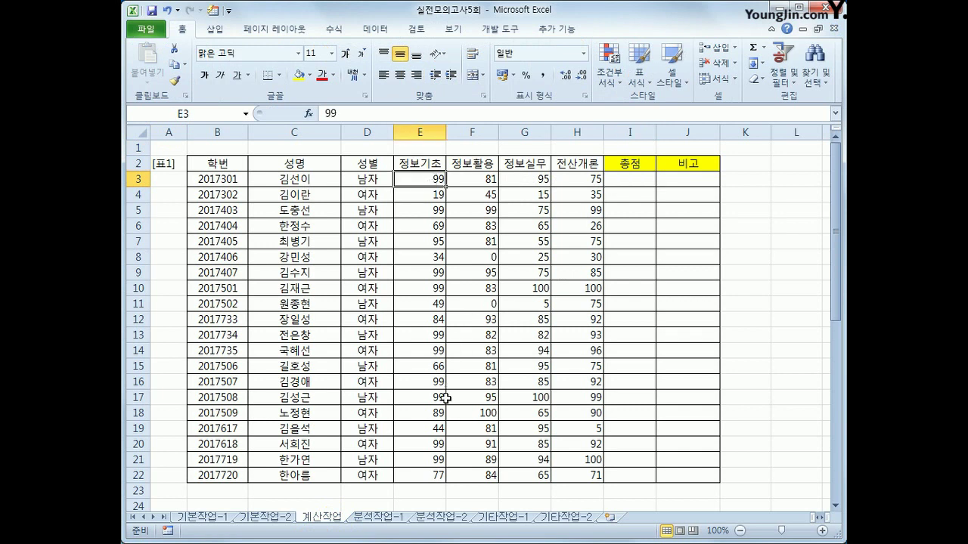
{"action": "left_click", "coordinate": [640, 181]}
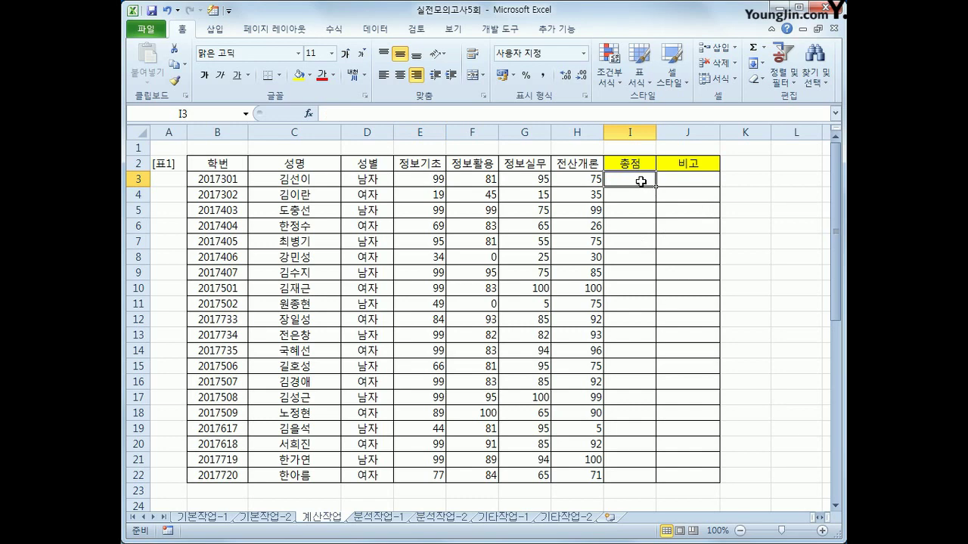
{"action": "left_click_drag", "start_coordinate": [432, 181], "coordinate": [560, 183]}
{"action": "scroll", "coordinate": [550, 323], "scroll_direction": "down", "scroll_amount": 4}
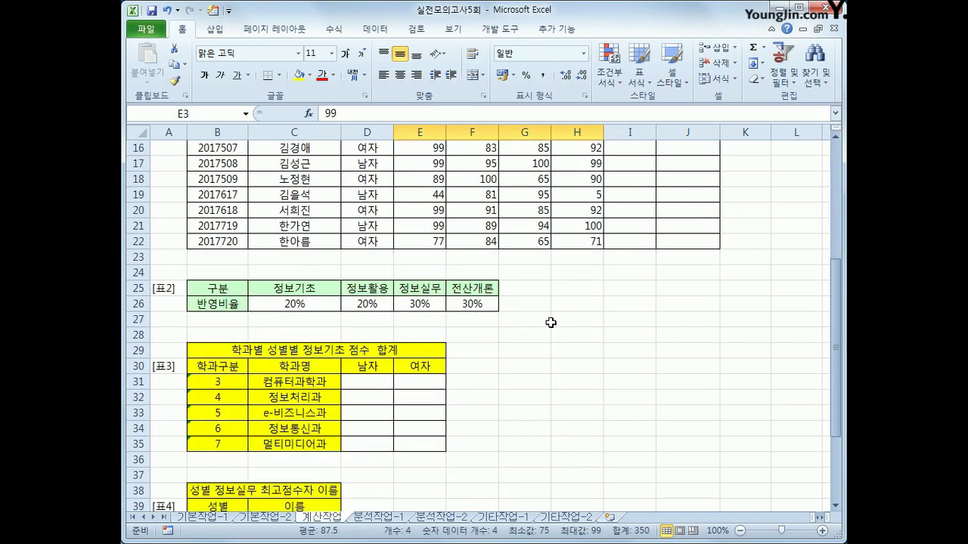
{"action": "left_click_drag", "start_coordinate": [316, 306], "coordinate": [459, 303]}
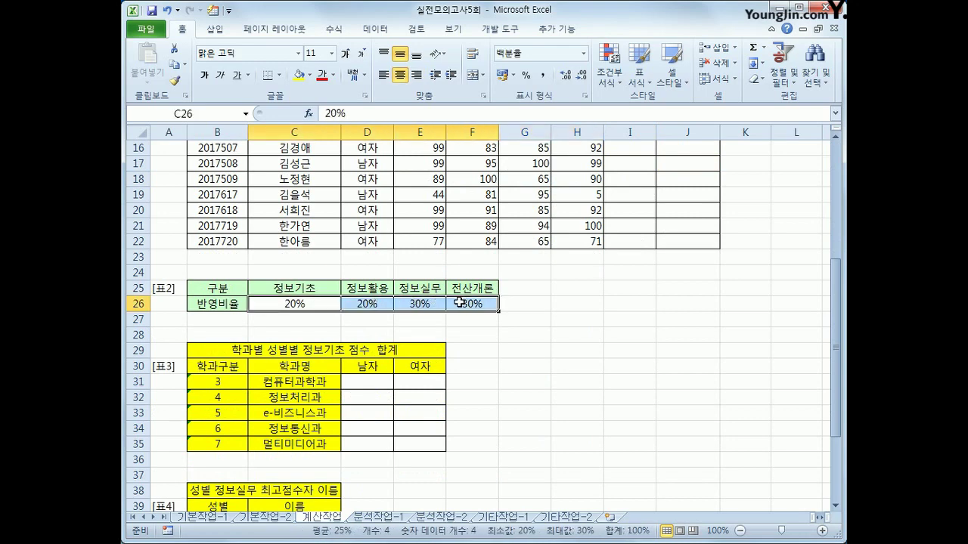
{"action": "scroll", "coordinate": [672, 302], "scroll_direction": "up", "scroll_amount": 3}
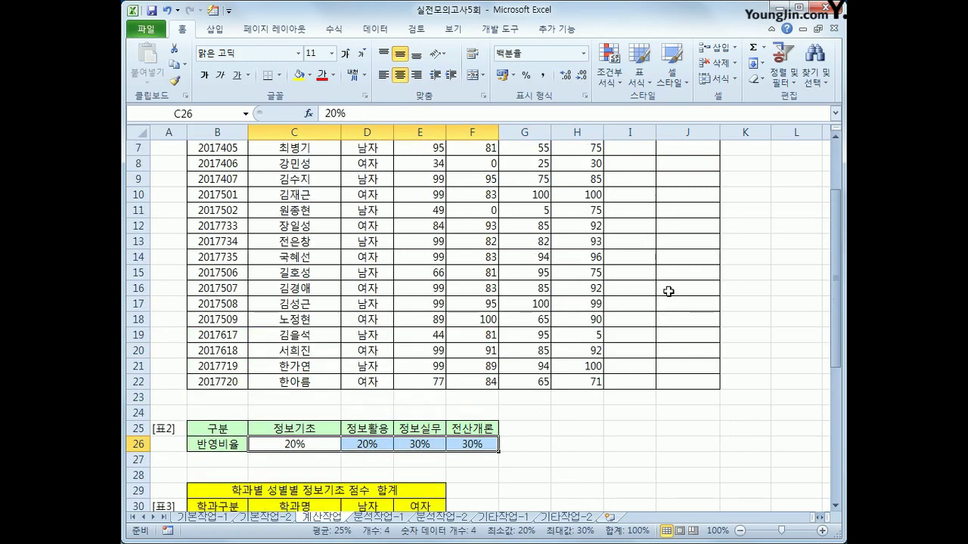
{"action": "scroll", "coordinate": [687, 147], "scroll_direction": "up", "scroll_amount": 2}
- Begin a SUMPRODUCT formula in 총점 cell I3, using the first student's scores E3:H3 as the first array
{"action": "left_click", "coordinate": [628, 179]}
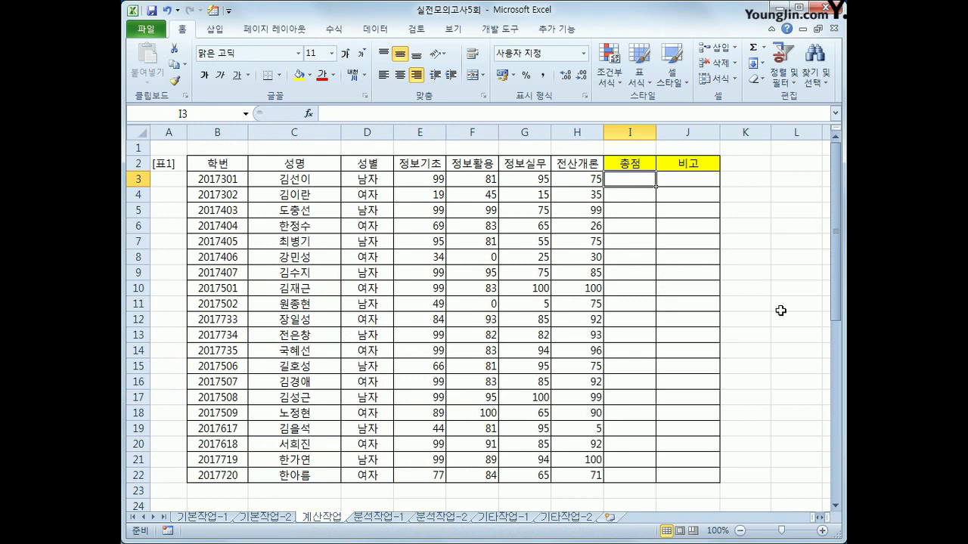
{"action": "type", "text": "=sum"}
{"action": "key", "text": "Down"}
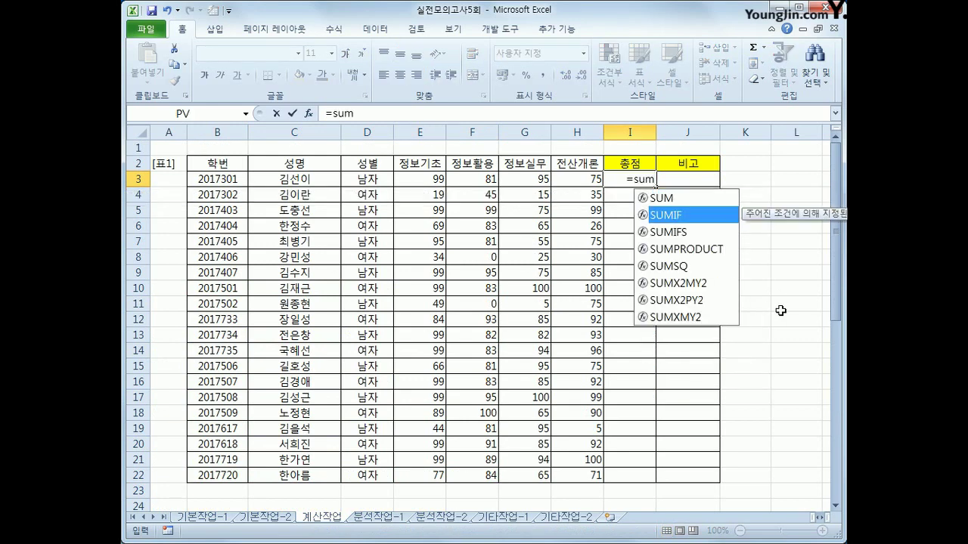
{"action": "key", "text": "Down"}
{"action": "key", "text": "Down"}
{"action": "key", "text": "Tab"}
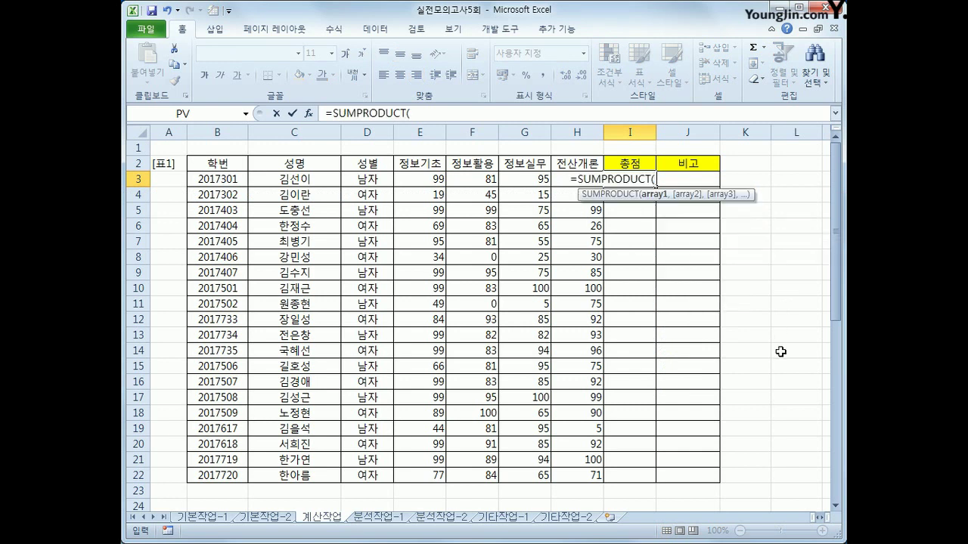
{"action": "left_click_drag", "start_coordinate": [420, 183], "coordinate": [557, 181]}
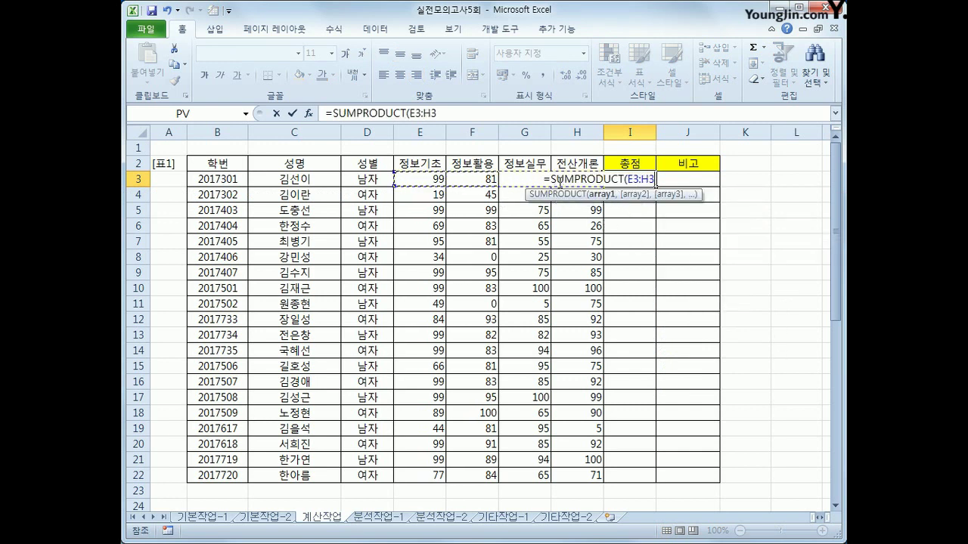
- Complete the formula as =SUMPRODUCT(E3:H3,$C$26:$F$26) with the 반영비율 weights as second array, and fill it down to I22
{"action": "type", "text": ","}
{"action": "scroll", "coordinate": [325, 344], "scroll_direction": "down", "scroll_amount": 3}
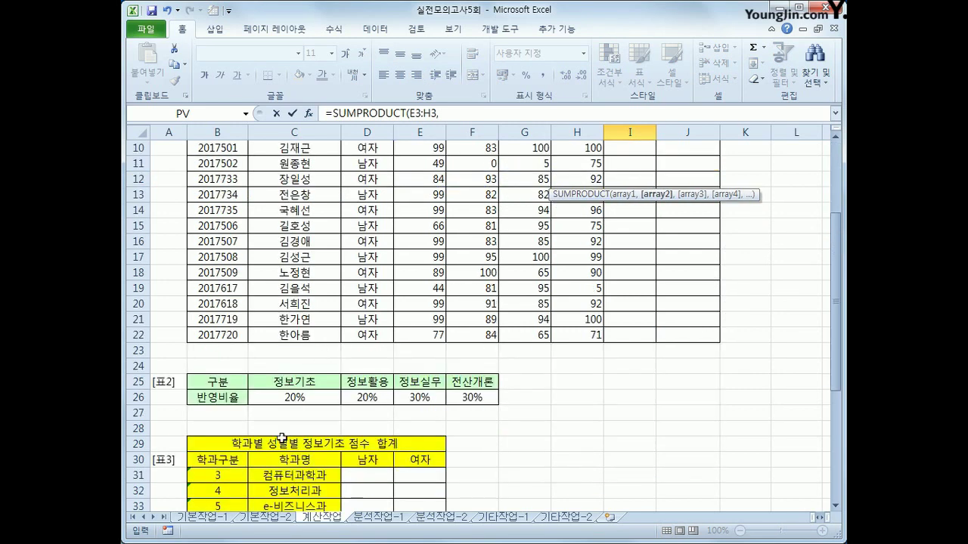
{"action": "left_click_drag", "start_coordinate": [268, 398], "coordinate": [450, 402]}
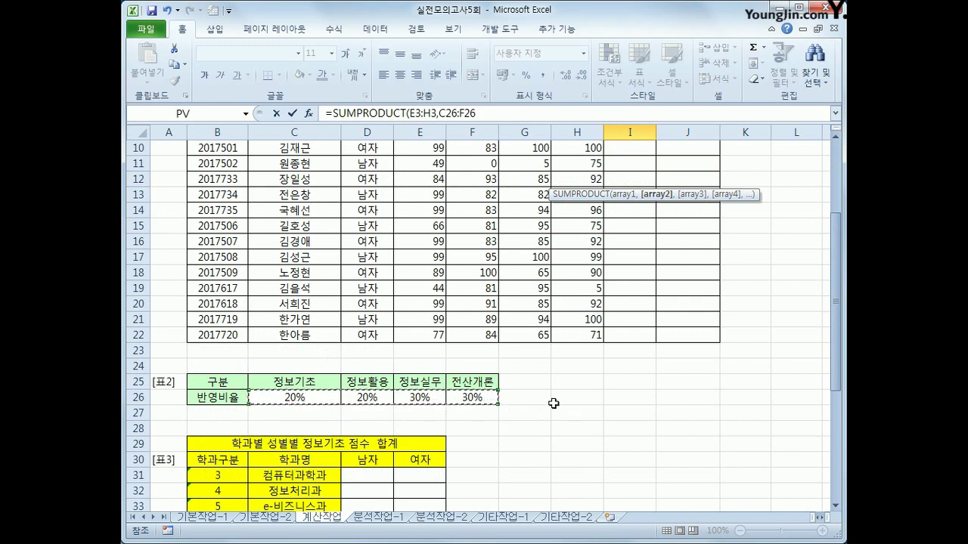
{"action": "key", "text": "F4"}
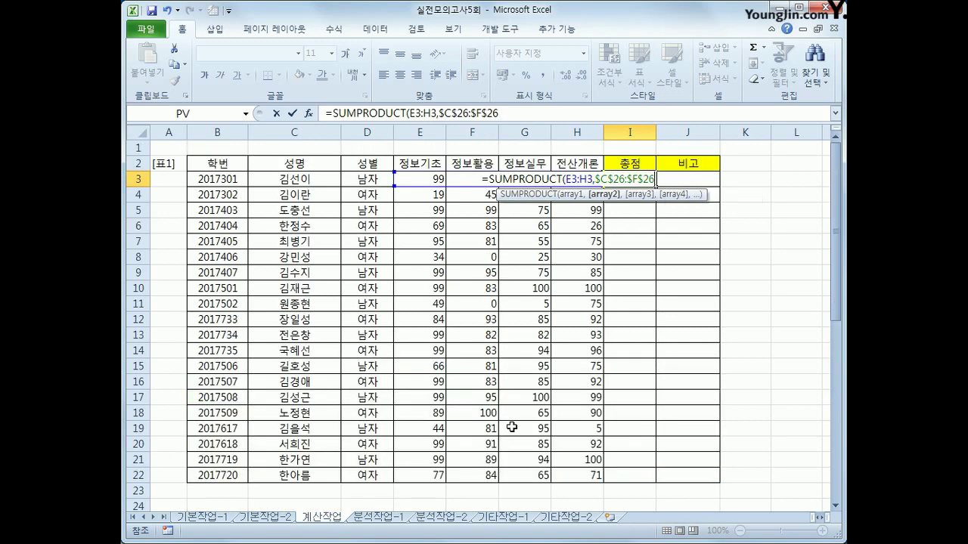
{"action": "type", "text": ")"}
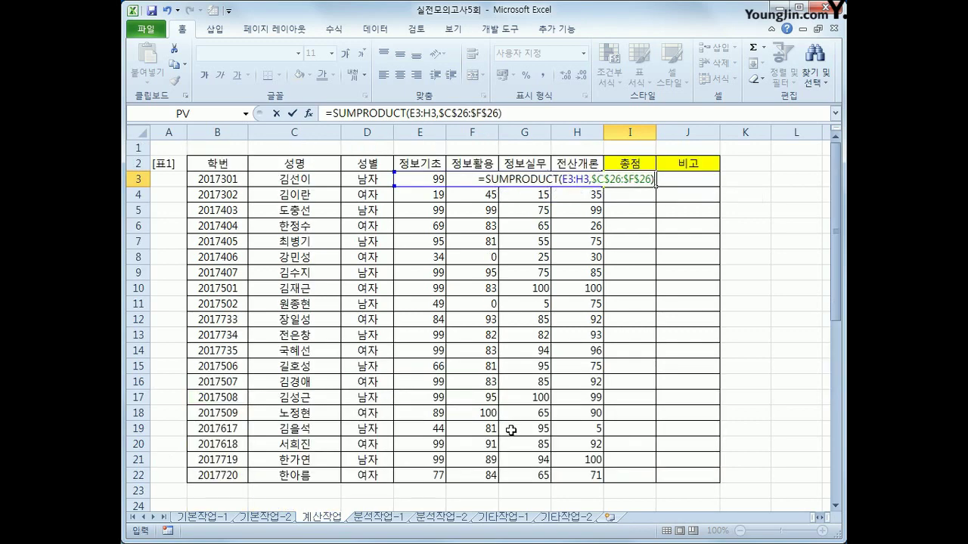
{"action": "key", "text": "Return"}
{"action": "left_click", "coordinate": [635, 180]}
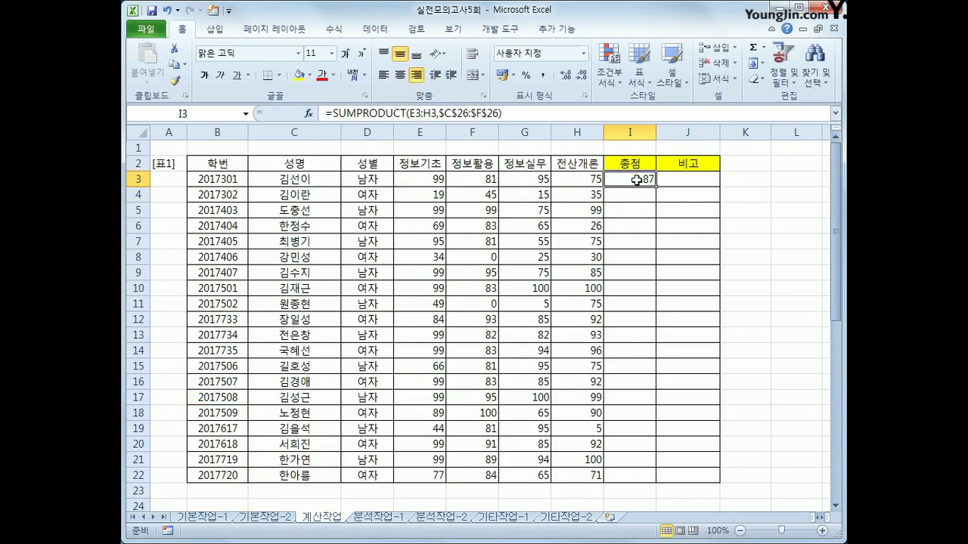
{"action": "double_click", "coordinate": [658, 186]}
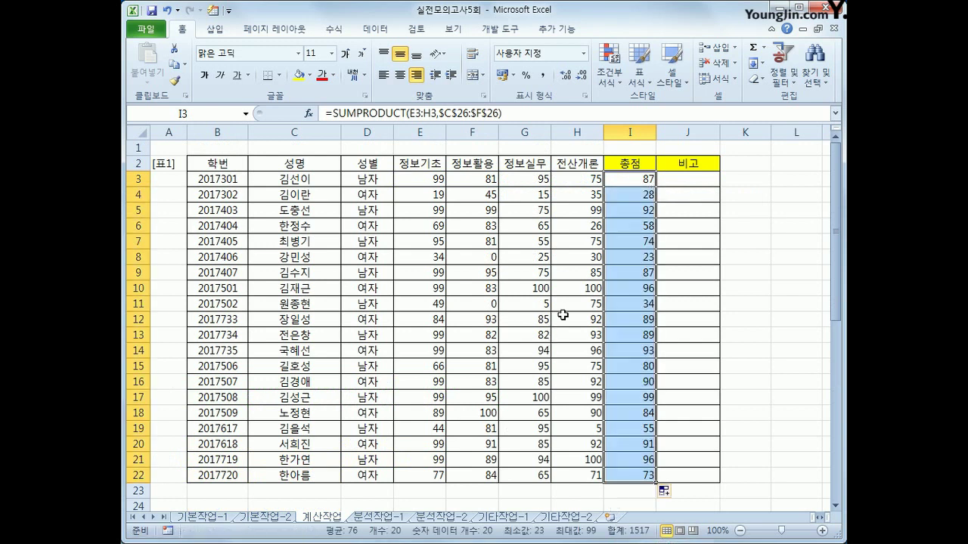
- Wrap the I3 formula in an IF that returns 0 for 정보기초 scores below 40: =IF(E3<40,0,SUMPRODUCT(E3:H3,$C$26:$F$26))
{"action": "left_click", "coordinate": [631, 184]}
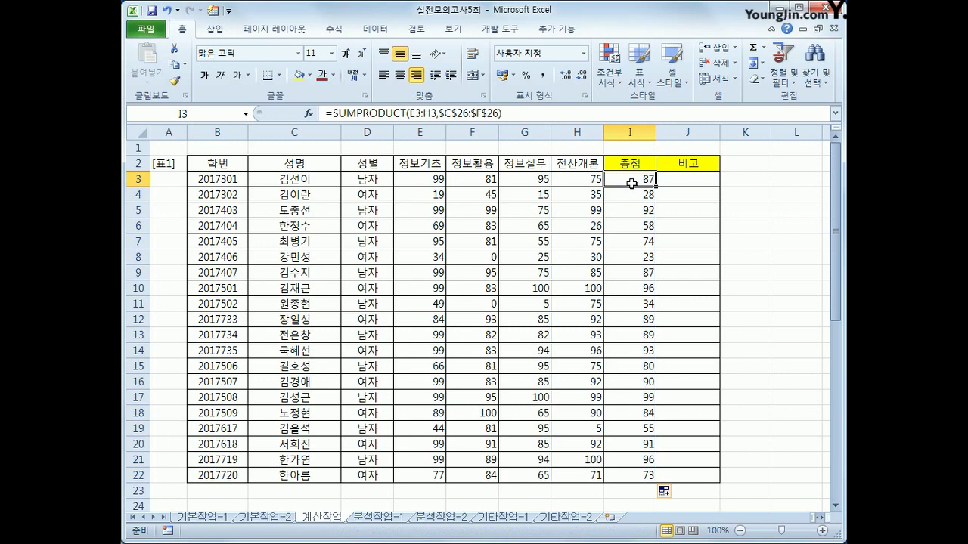
{"action": "left_click", "coordinate": [333, 112]}
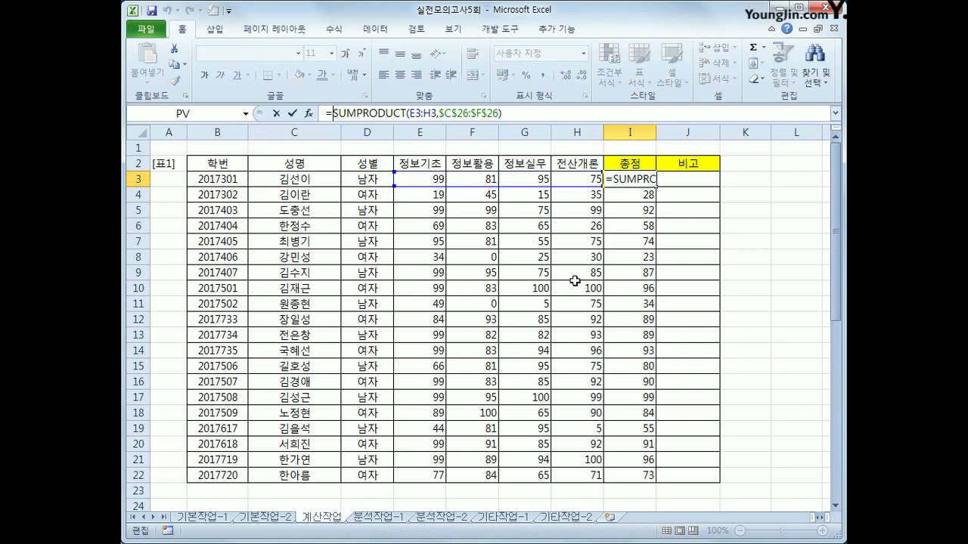
{"action": "type", "text": "if("}
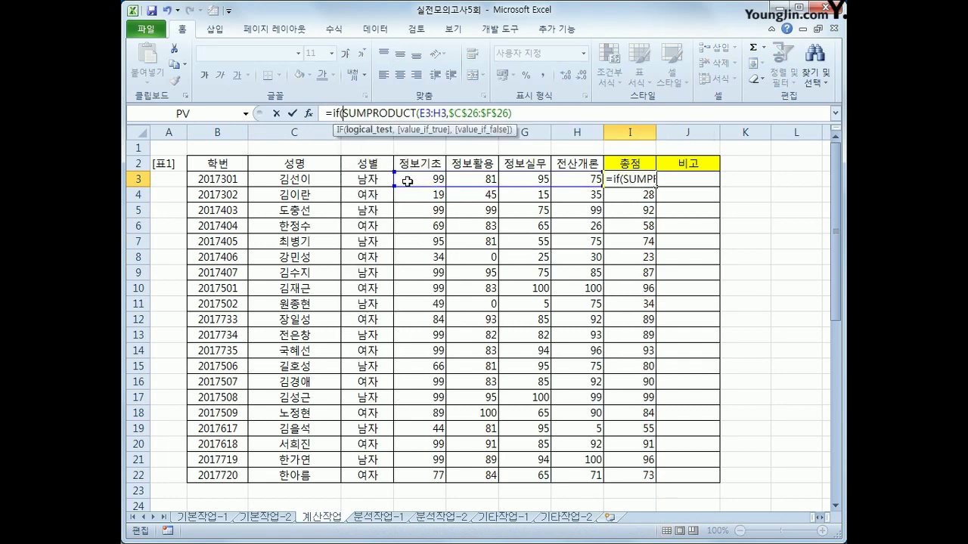
{"action": "left_click", "coordinate": [406, 182]}
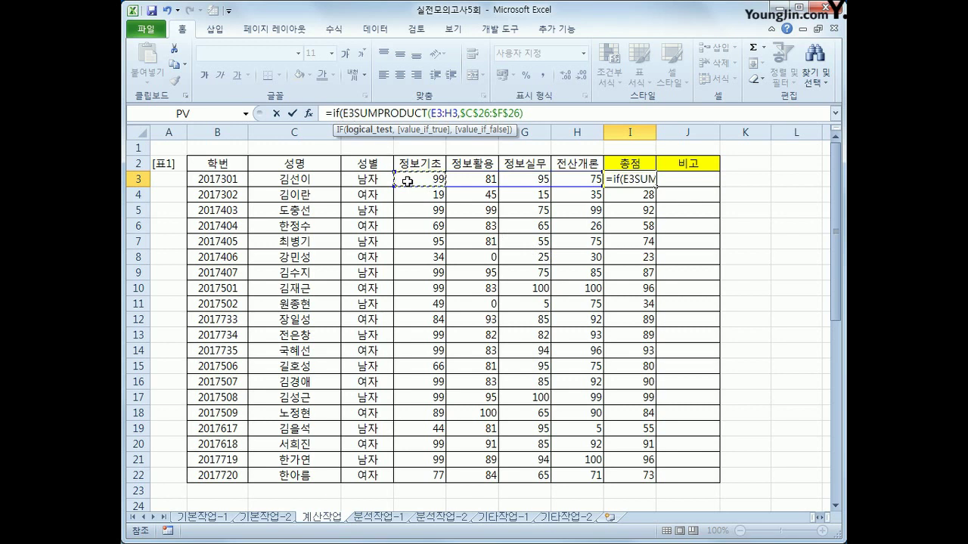
{"action": "type", "text": "<40,"}
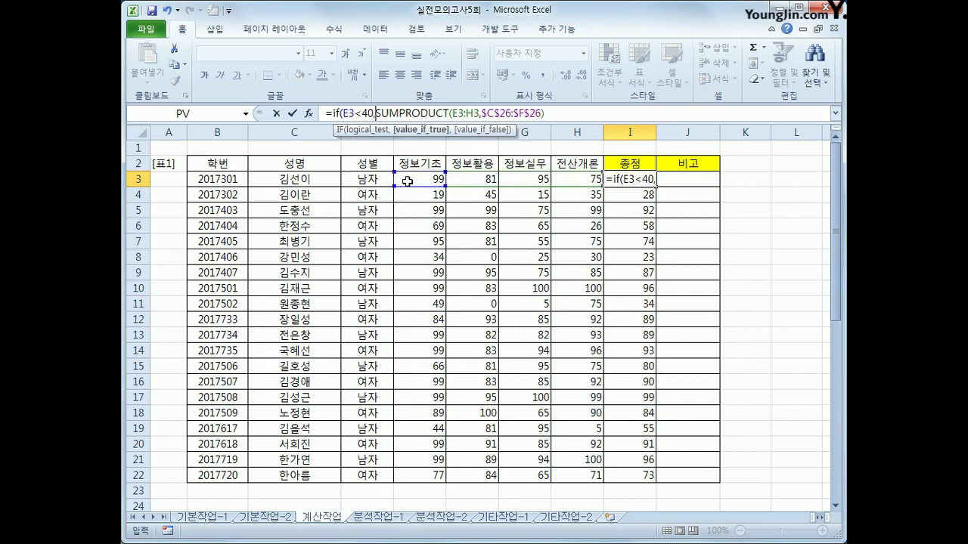
{"action": "type", "text": "0,"}
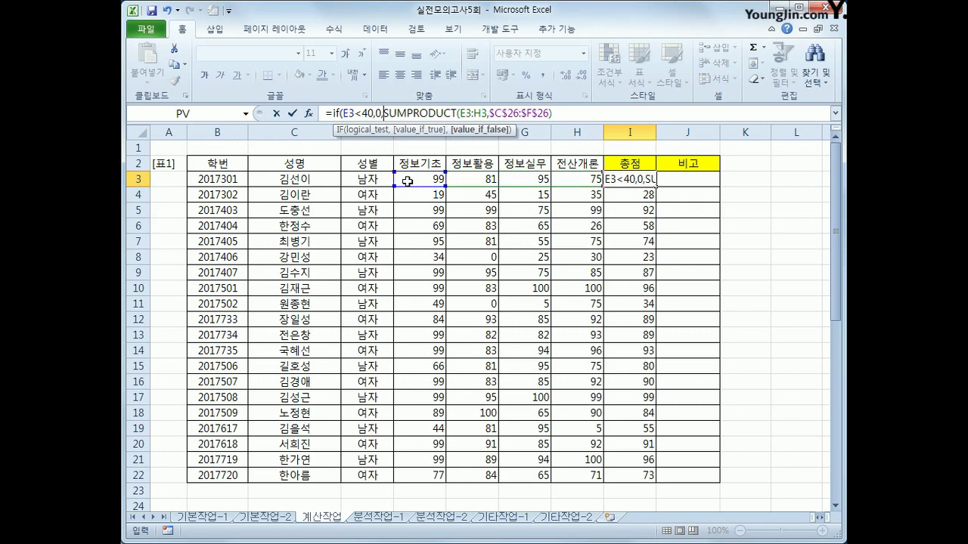
{"action": "key", "text": "F2"}
{"action": "type", "text": ")"}
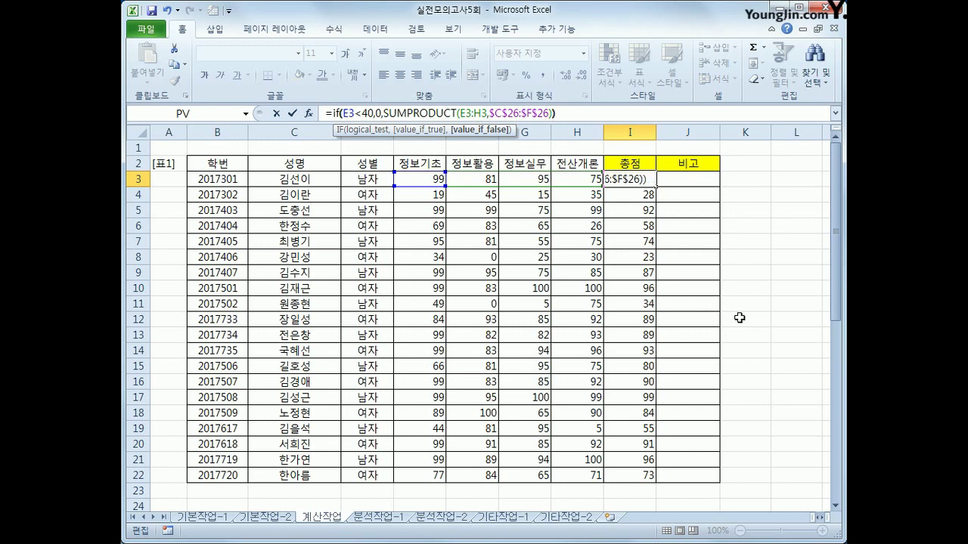
{"action": "key", "text": "Return"}
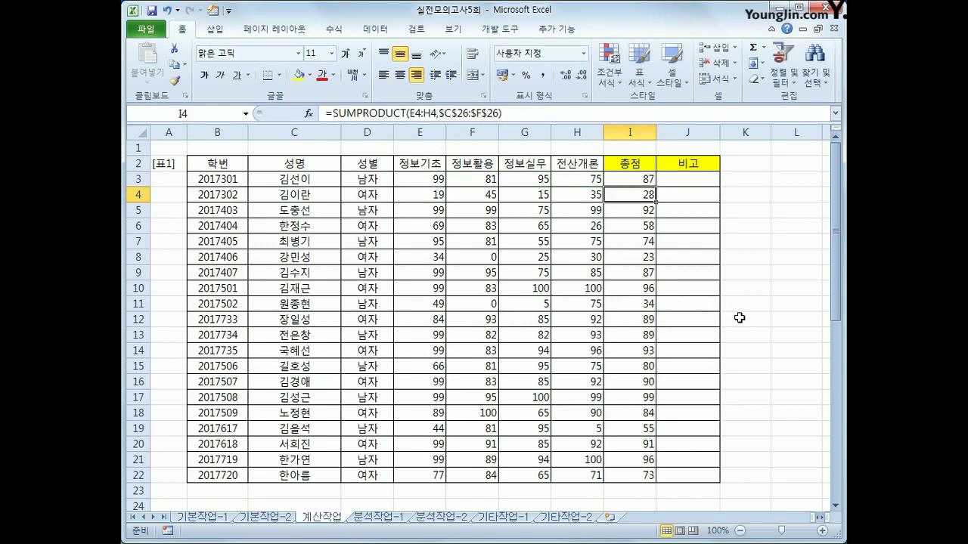
- Fill the updated IF formula from I3 down through I22 in the 총점 column
{"action": "left_click", "coordinate": [632, 181]}
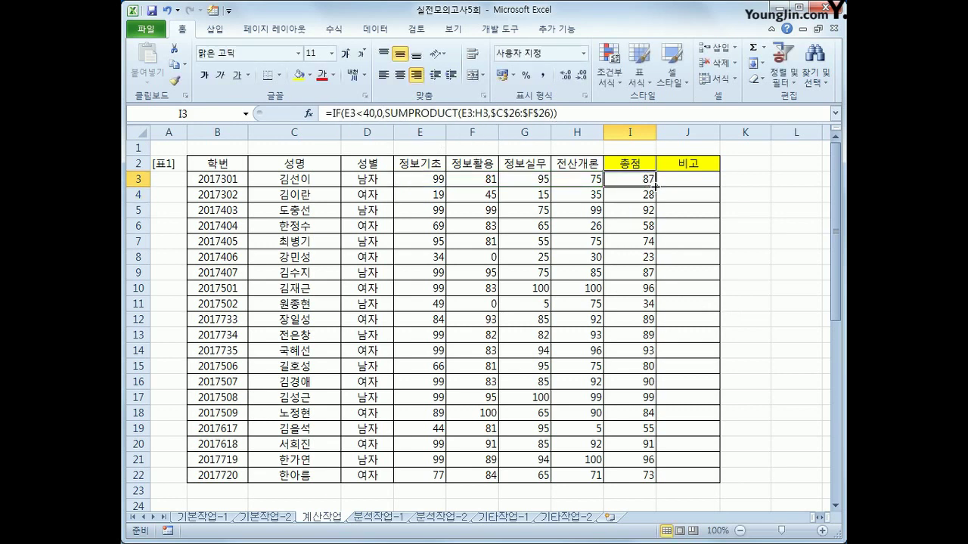
{"action": "double_click", "coordinate": [655, 186]}
{"action": "left_click", "coordinate": [617, 182]}
- Begin a SUM formula with an opening condition bracket, =sum((, in D31 of 표3 for the 컴퓨터과학과 남자 total
{"action": "scroll", "coordinate": [541, 475], "scroll_direction": "down", "scroll_amount": 5}
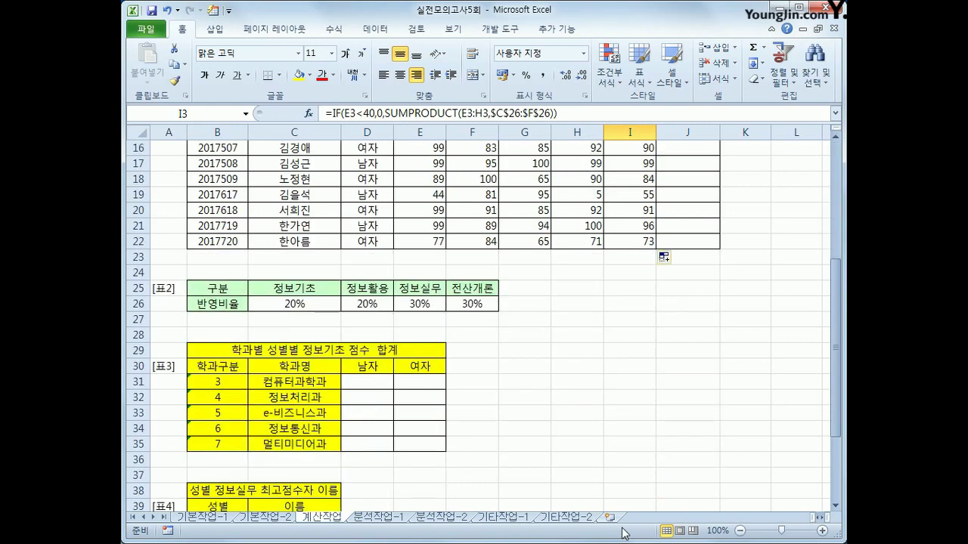
{"action": "left_click", "coordinate": [364, 385]}
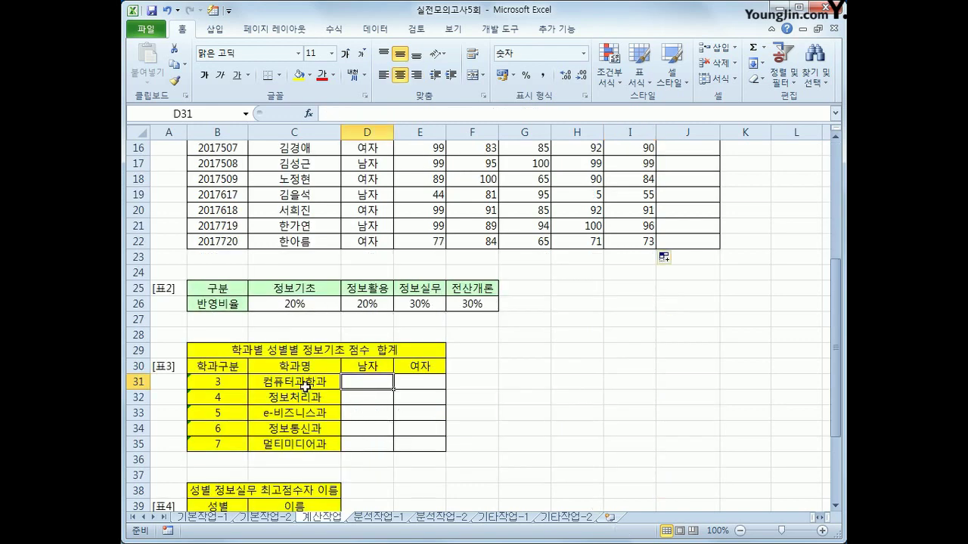
{"action": "left_click_drag", "start_coordinate": [366, 367], "coordinate": [417, 368]}
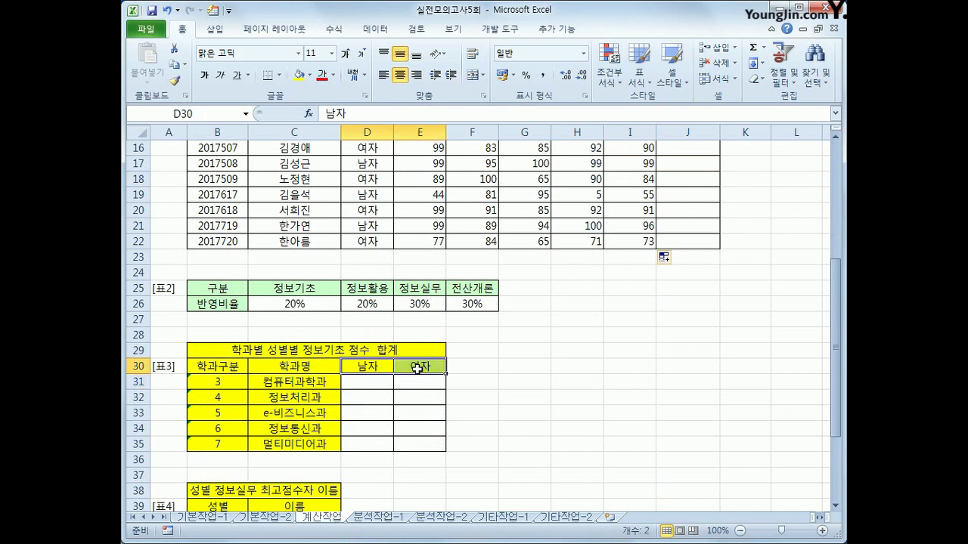
{"action": "left_click", "coordinate": [373, 384]}
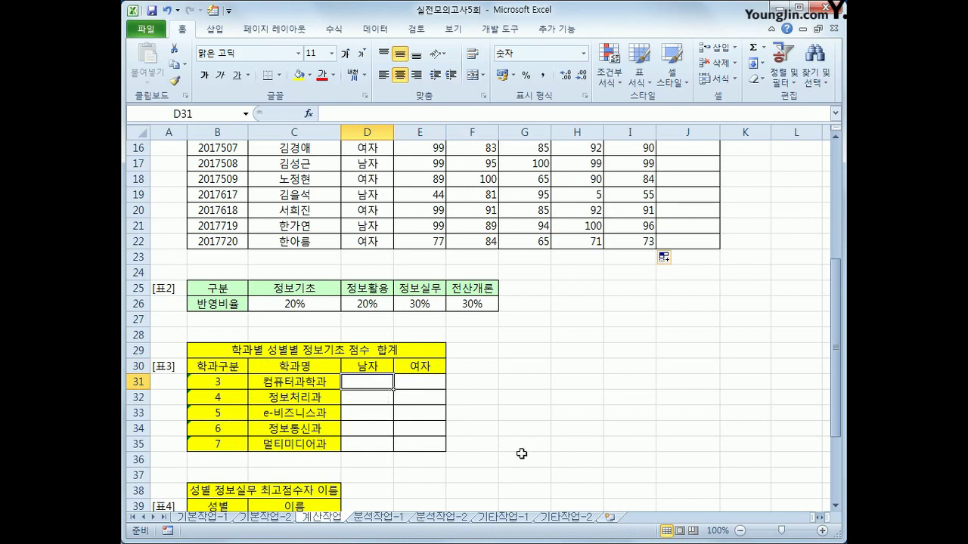
{"action": "type", "text": "=sum("}
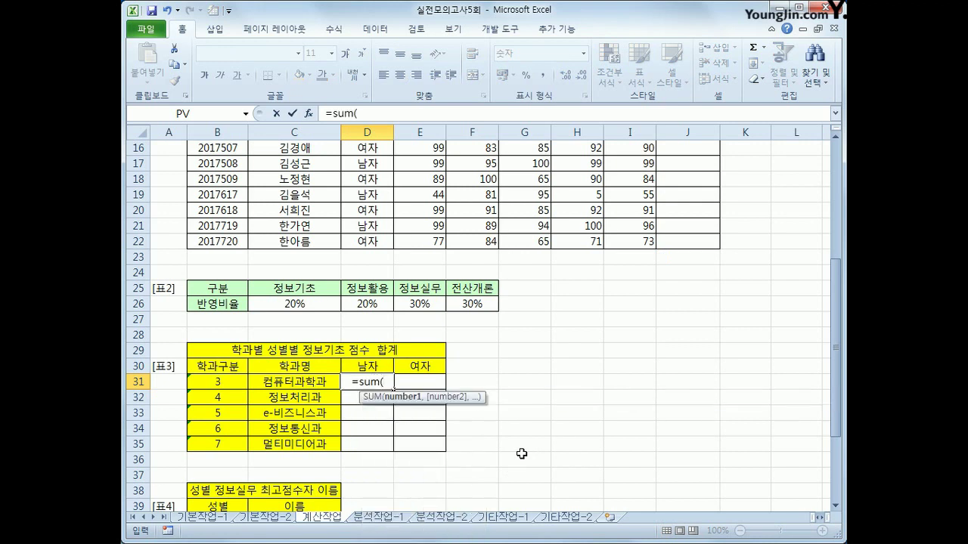
{"action": "type", "text": "("}
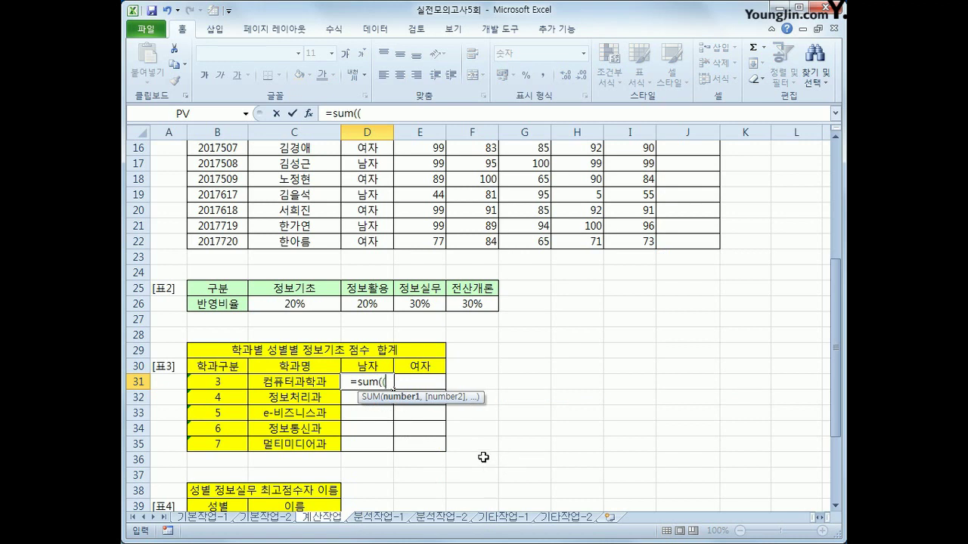
- Nest a MID function in the D31 condition, using the absolute 학번 range $B$3:$B$22 from 표1 as its text argument
{"action": "scroll", "coordinate": [483, 458], "scroll_direction": "up", "scroll_amount": 1}
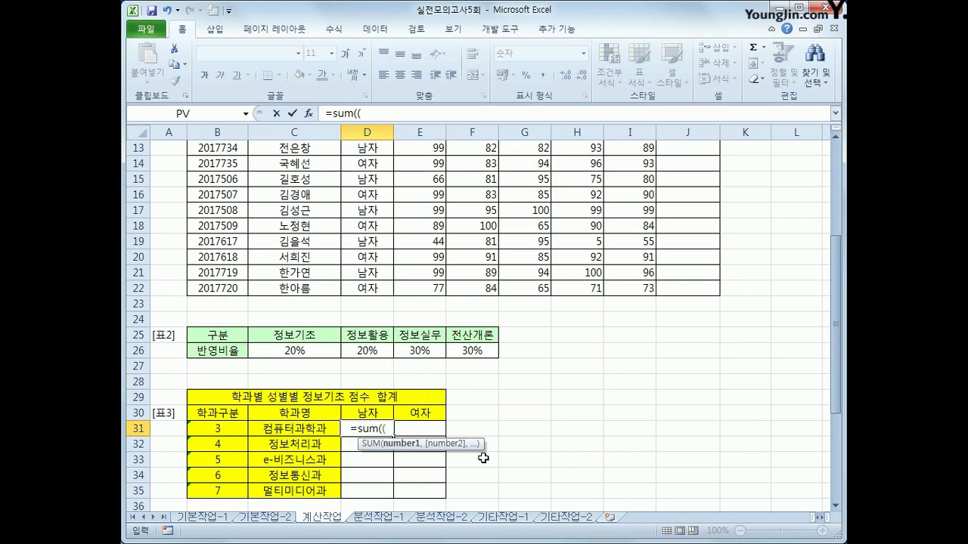
{"action": "scroll", "coordinate": [483, 459], "scroll_direction": "up", "scroll_amount": 4}
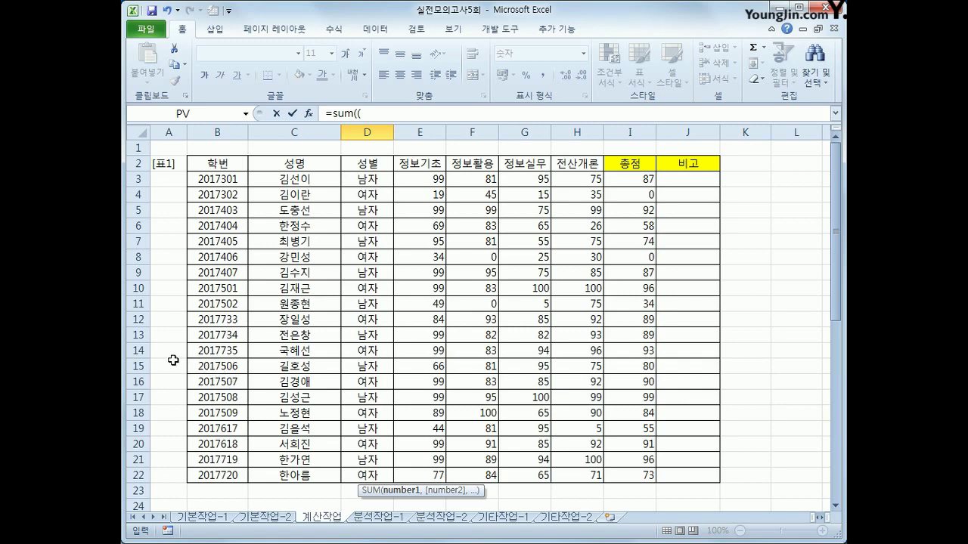
{"action": "scroll", "coordinate": [170, 358], "scroll_direction": "down", "scroll_amount": 3}
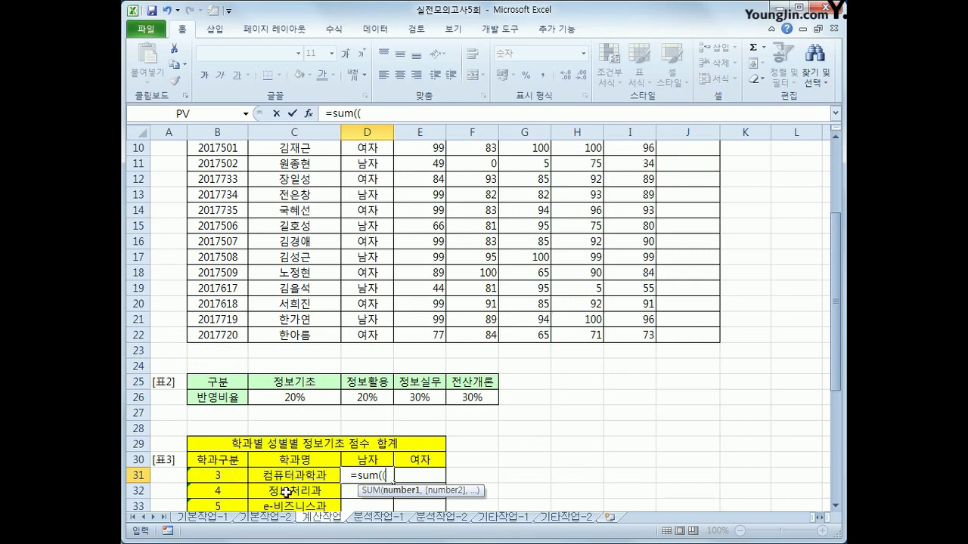
{"action": "scroll", "coordinate": [283, 493], "scroll_direction": "down", "scroll_amount": 2}
{"action": "scroll", "coordinate": [297, 440], "scroll_direction": "up", "scroll_amount": 5}
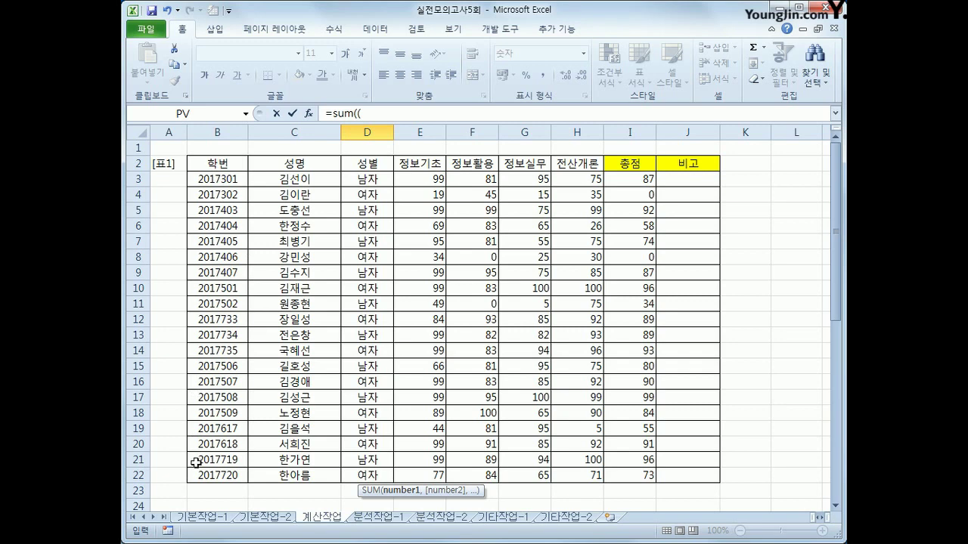
{"action": "scroll", "coordinate": [197, 463], "scroll_direction": "down", "scroll_amount": 3}
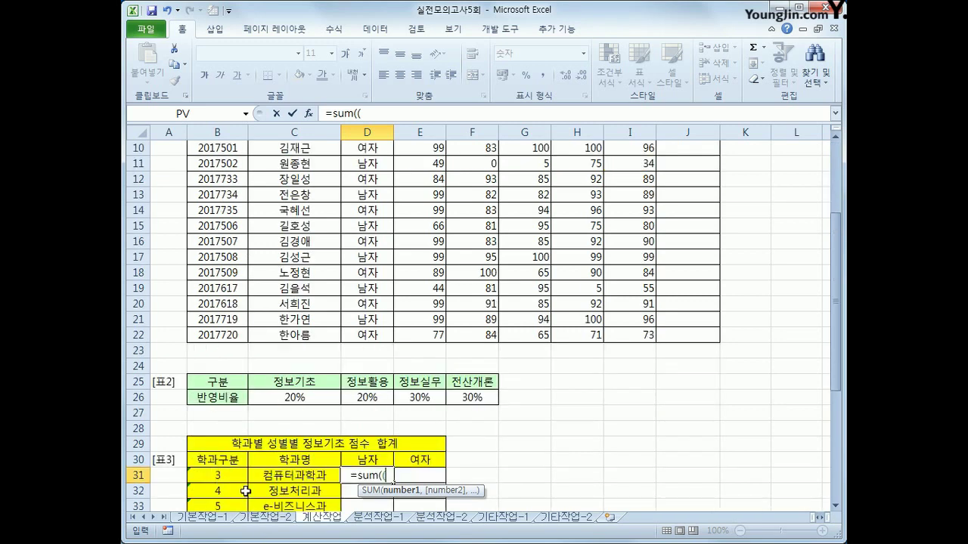
{"action": "scroll", "coordinate": [234, 473], "scroll_direction": "down", "scroll_amount": 2}
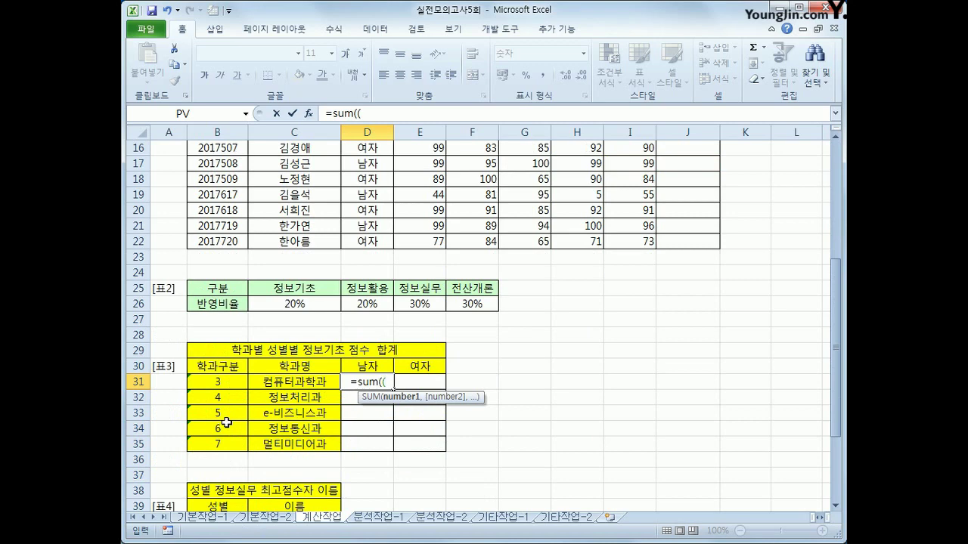
{"action": "type", "text": "mid("}
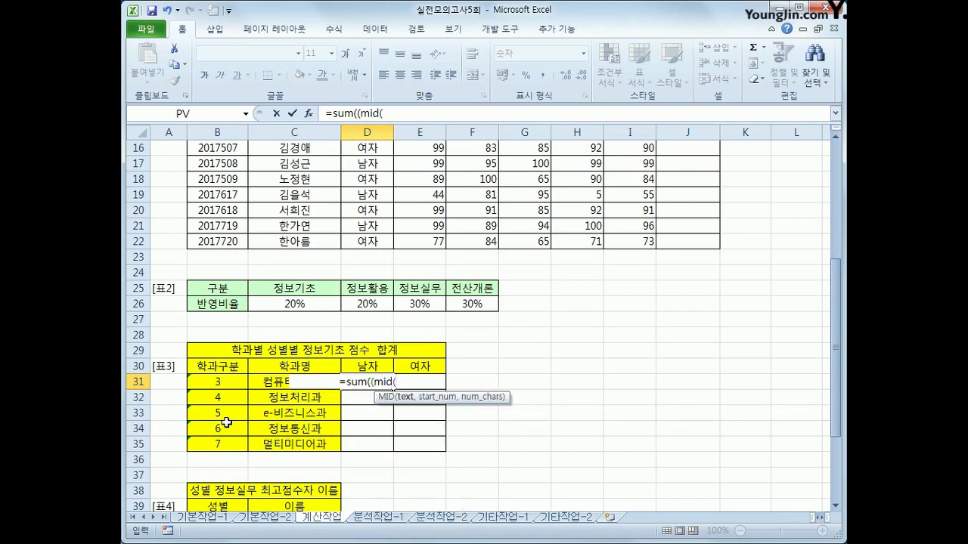
{"action": "scroll", "coordinate": [195, 302], "scroll_direction": "up", "scroll_amount": 5}
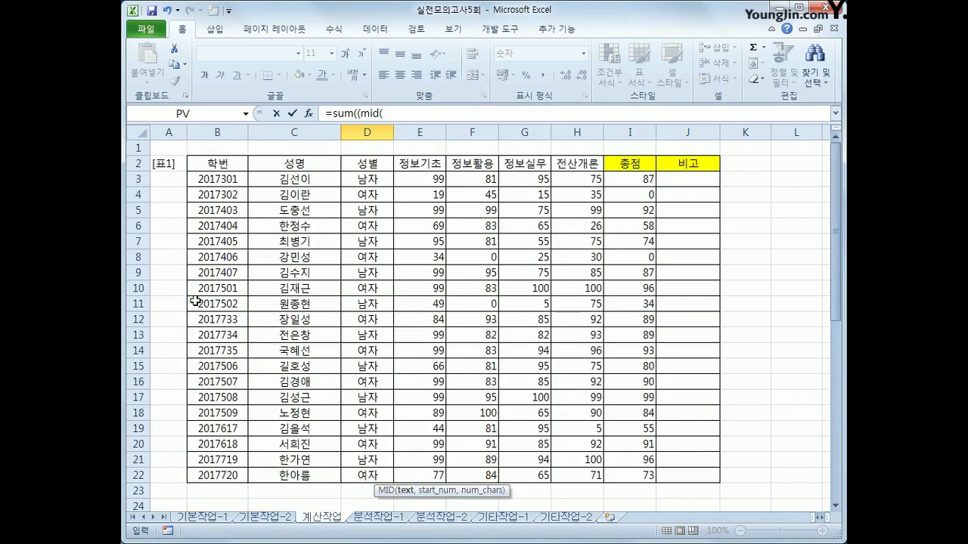
{"action": "left_click_drag", "start_coordinate": [195, 180], "coordinate": [227, 475]}
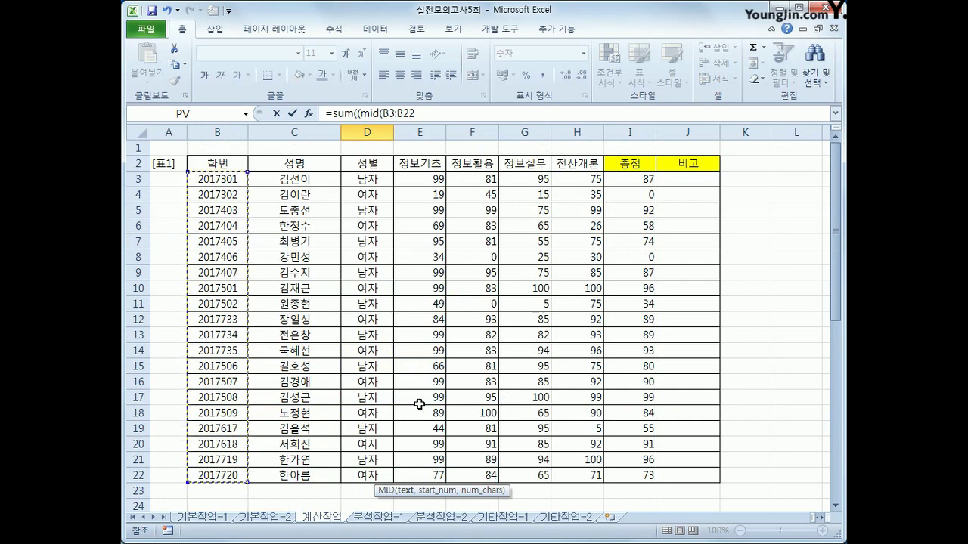
{"action": "key", "text": "F4"}
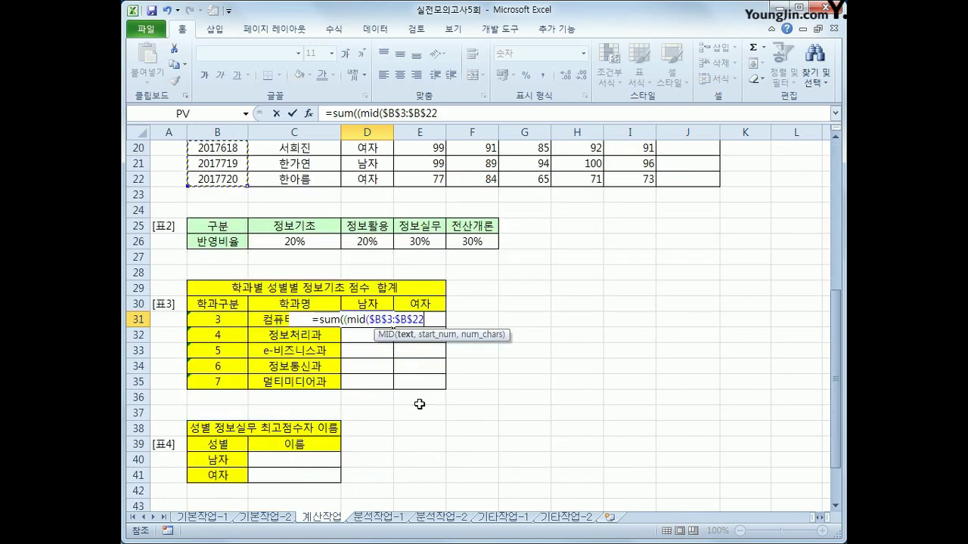
- Complete the MID function so that it extracts 1 character starting at position 5 of each 학번
{"action": "type", "text": ","}
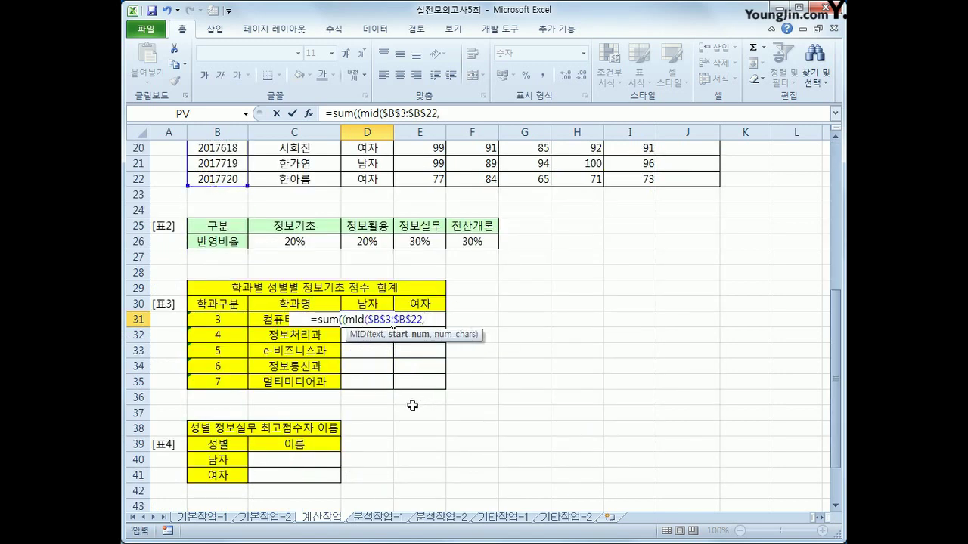
{"action": "type", "text": "5,"}
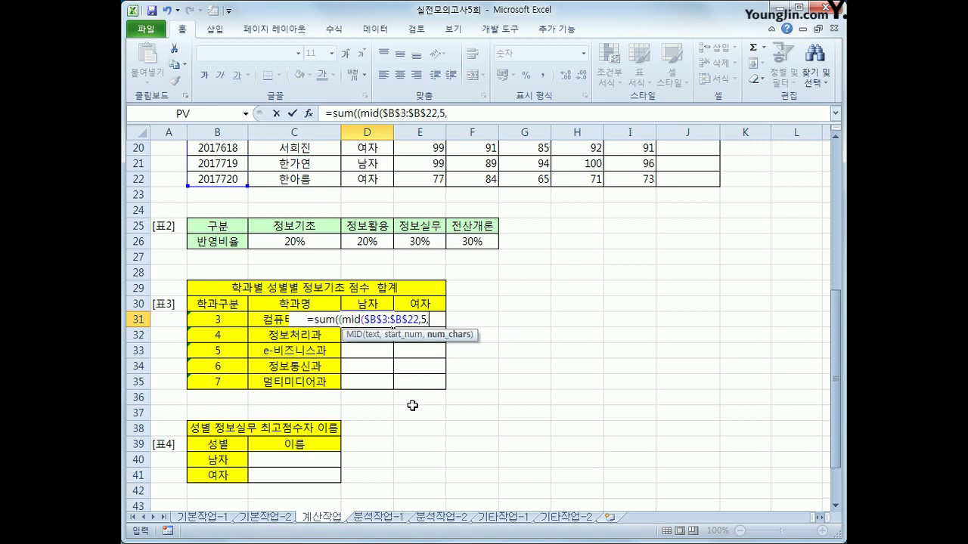
{"action": "type", "text": "1"}
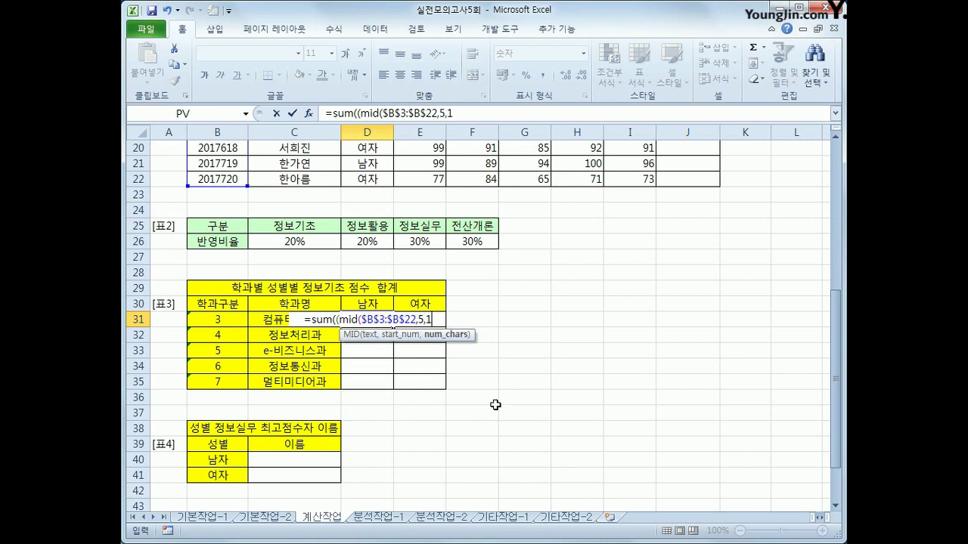
{"action": "type", "text": ")"}
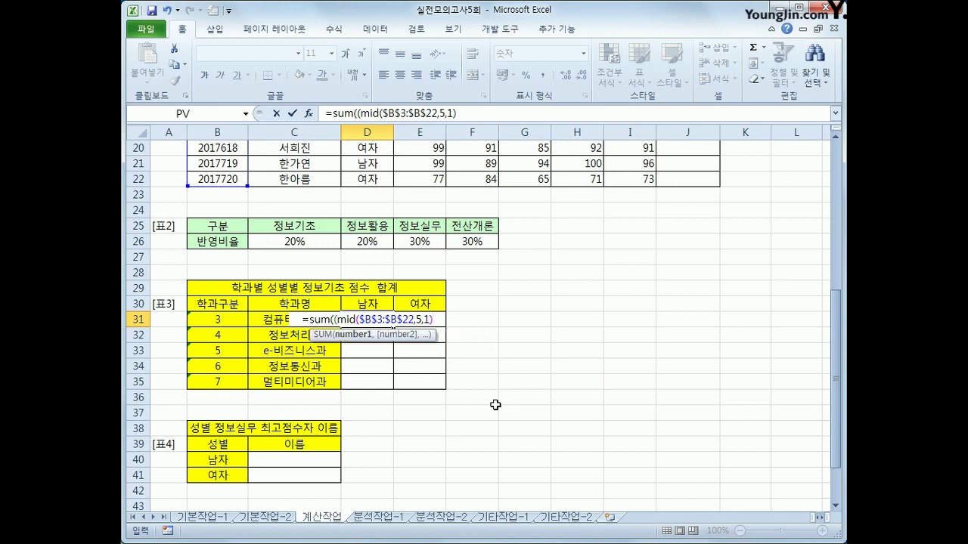
- Compare the MID result with the 학과구분 cell as the column-locked reference $B31 and close the first condition
{"action": "type", "text": "="}
{"action": "key", "text": "Left"}
{"action": "key", "text": "Left"}
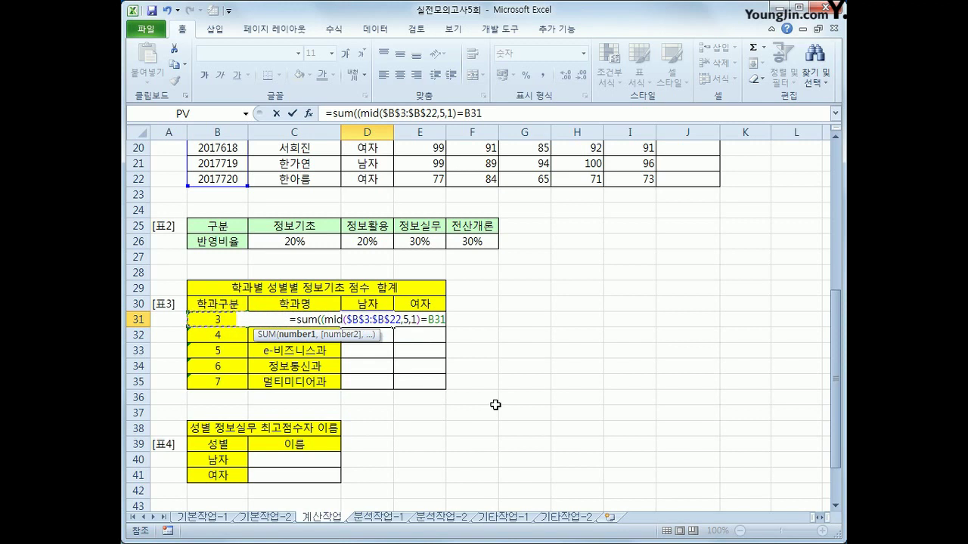
{"action": "key", "text": "F4"}
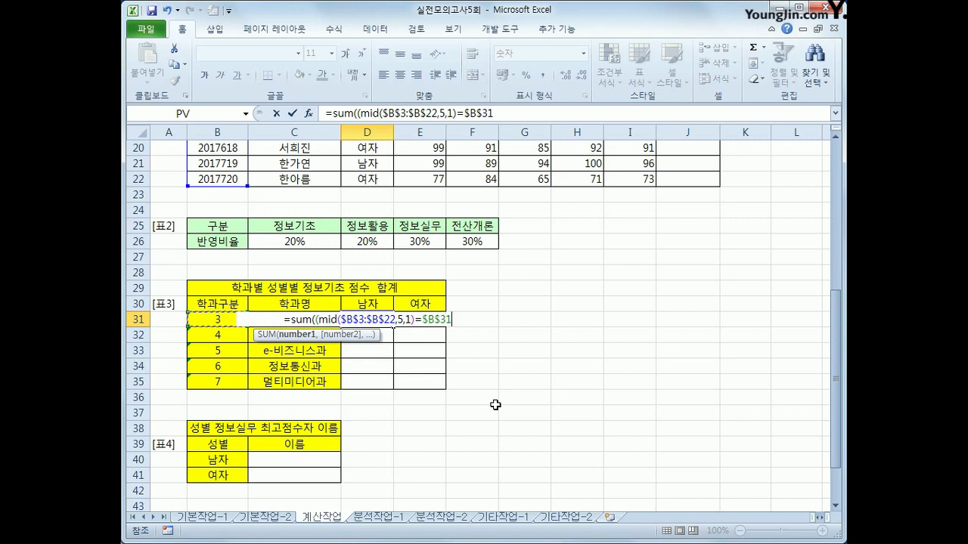
{"action": "key", "text": "F4"}
{"action": "key", "text": "F4"}
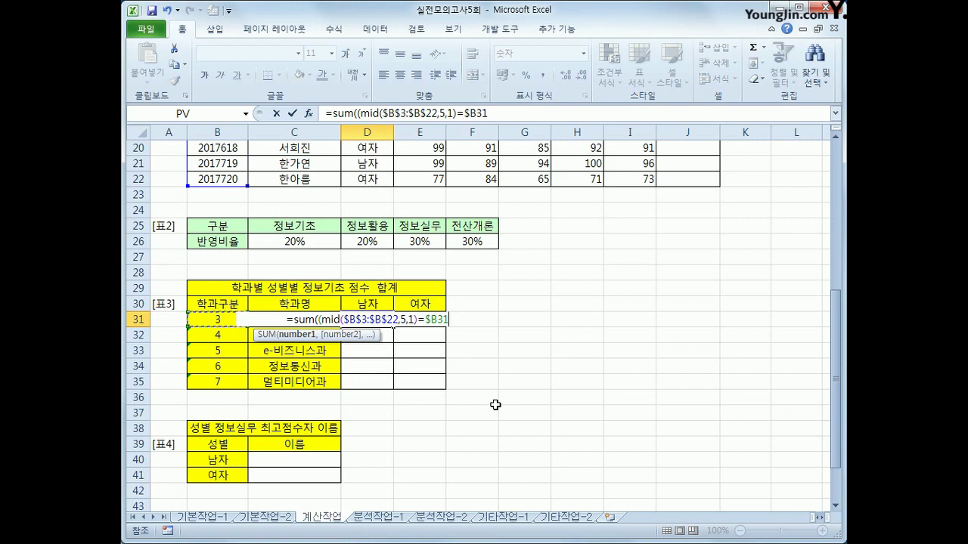
{"action": "type", "text": ")"}
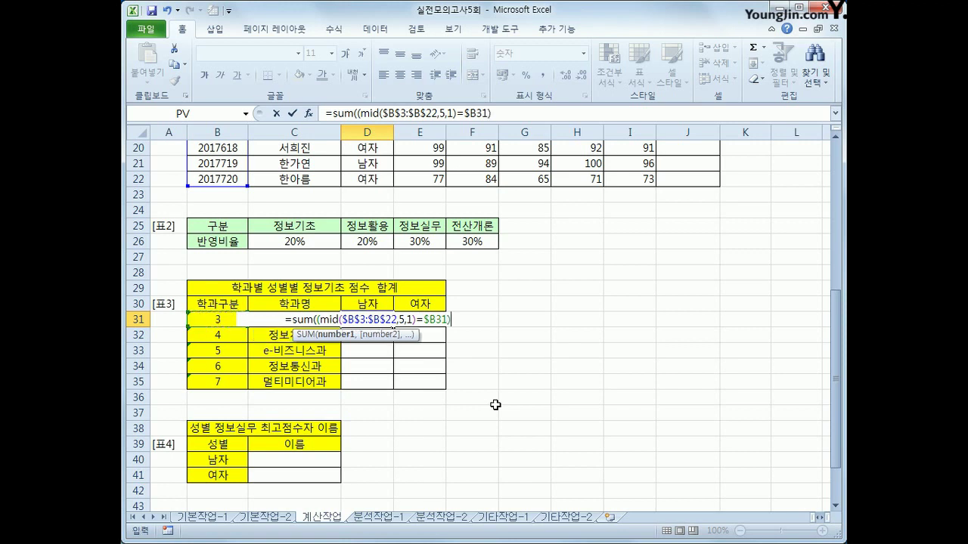
- Multiply by a second condition matching the 성별 range $D$3:$D$22 to the row-locked 남자 header, *($D$3:$D$22=D$30)
{"action": "type", "text": "*"}
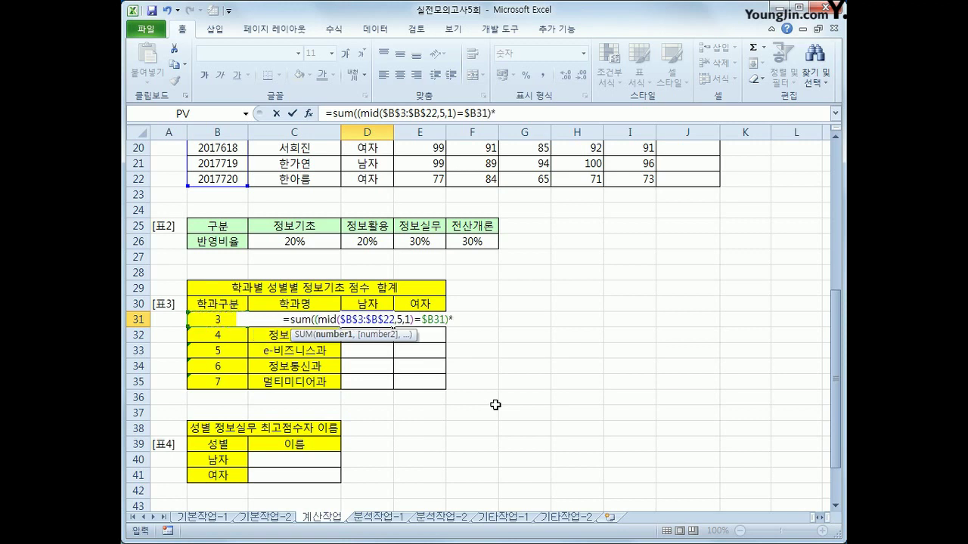
{"action": "type", "text": "("}
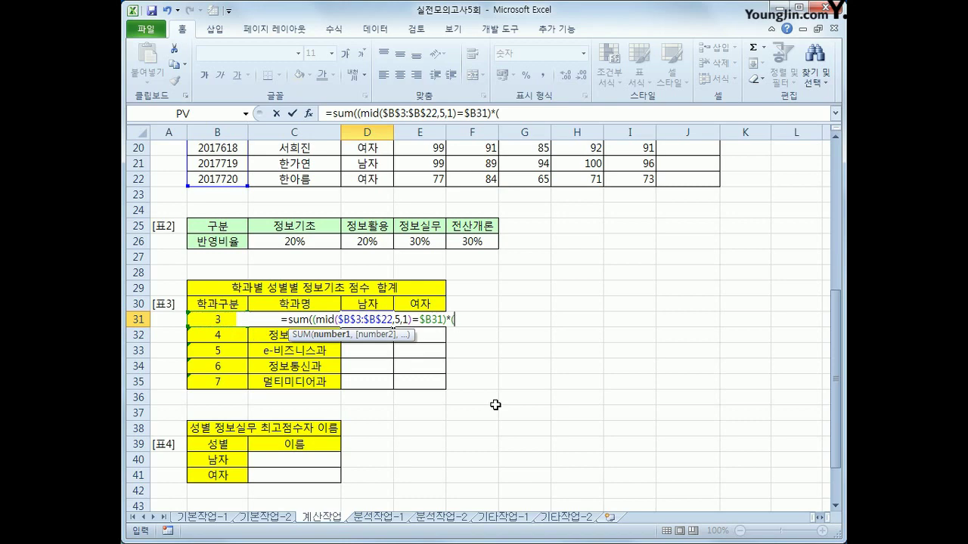
{"action": "scroll", "coordinate": [461, 423], "scroll_direction": "up", "scroll_amount": 6}
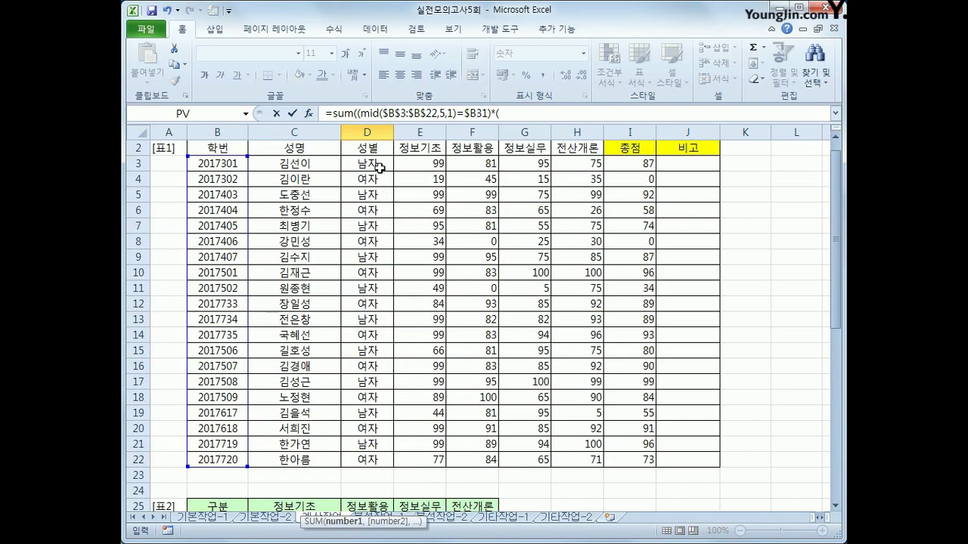
{"action": "left_click_drag", "start_coordinate": [379, 167], "coordinate": [371, 464]}
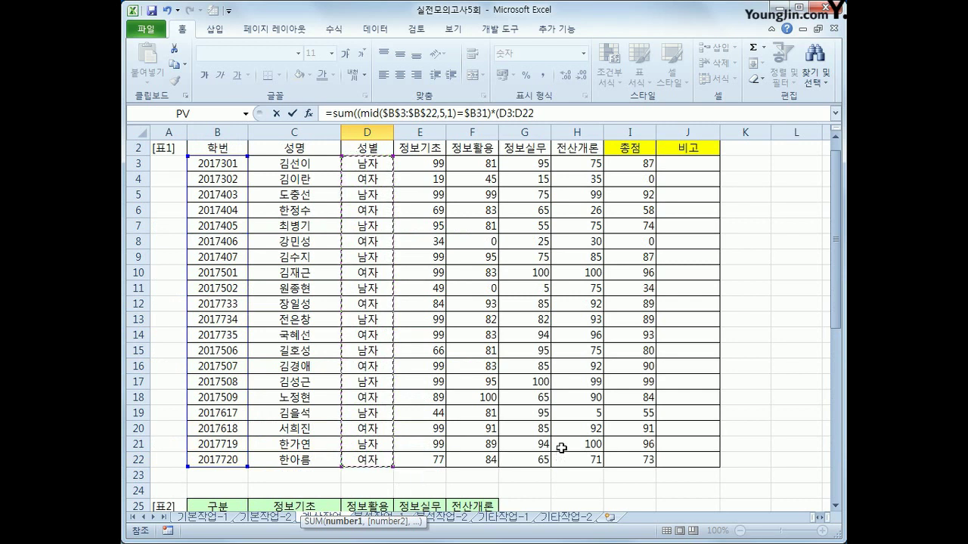
{"action": "key", "text": "F4"}
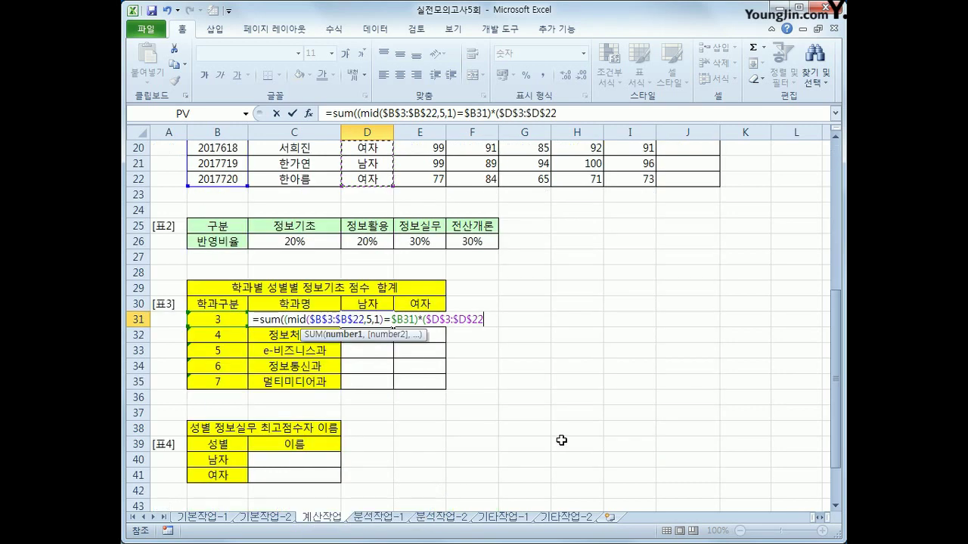
{"action": "type", "text": "="}
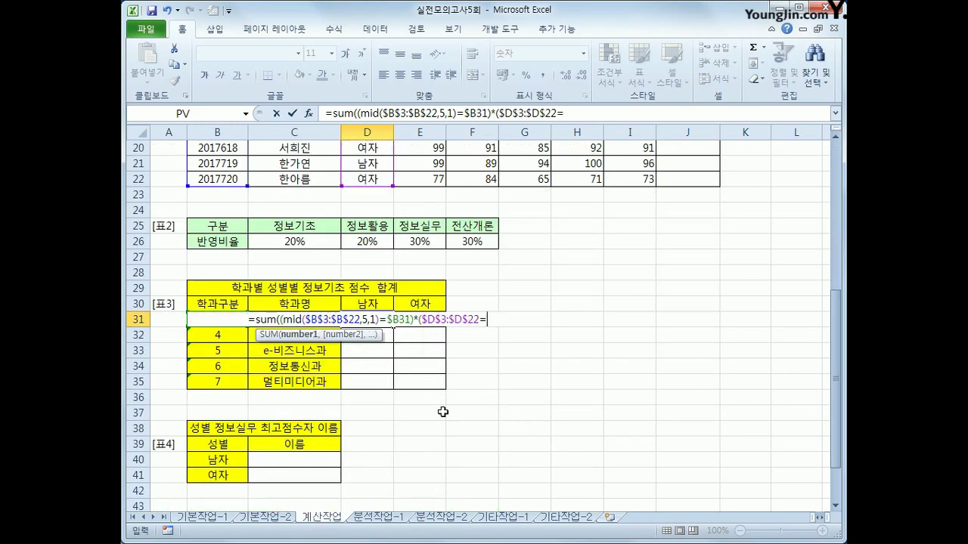
{"action": "left_click", "coordinate": [372, 304]}
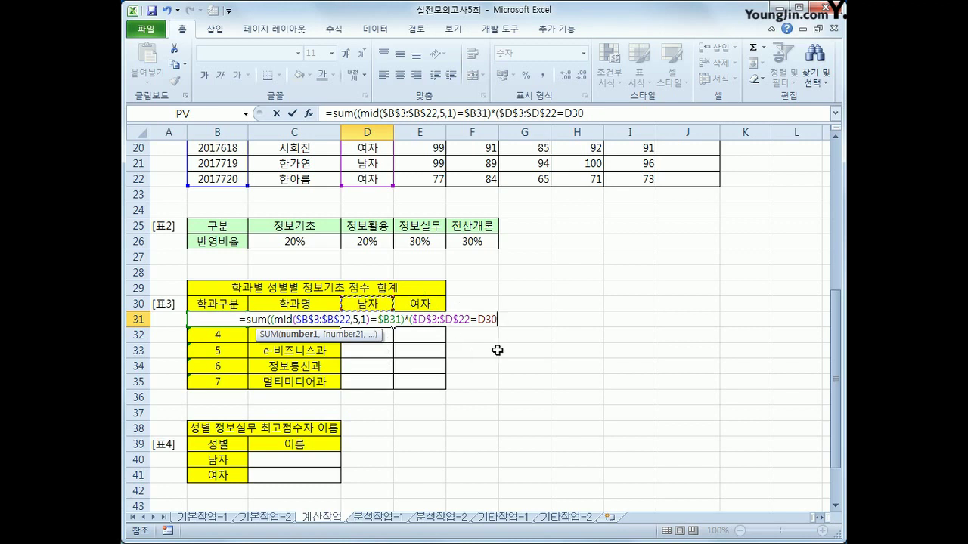
{"action": "key", "text": "F4"}
{"action": "key", "text": "F4"}
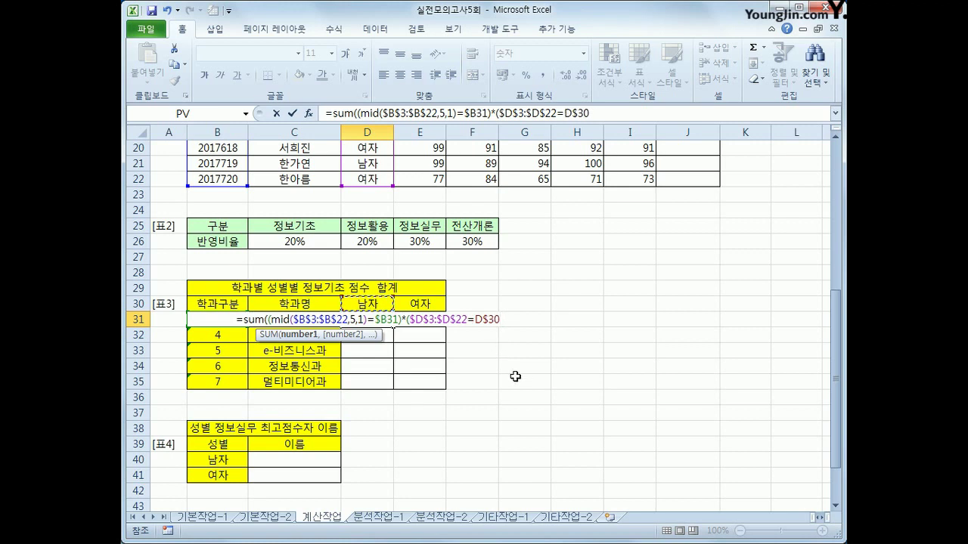
{"action": "type", "text": ")"}
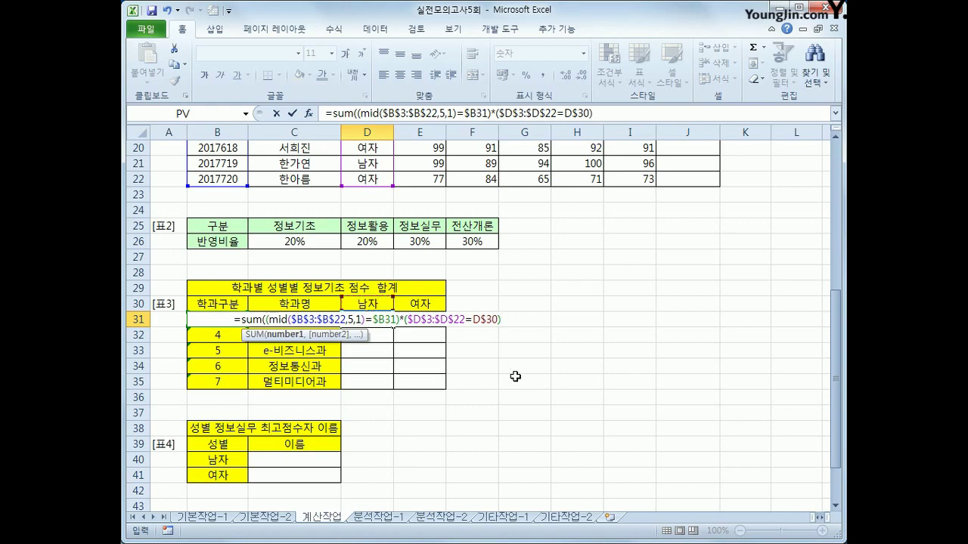
- Multiply by the 정보기초 scores $E$3:$E$22, close the SUM, and enter the D31 formula as an array formula
{"action": "type", "text": "*"}
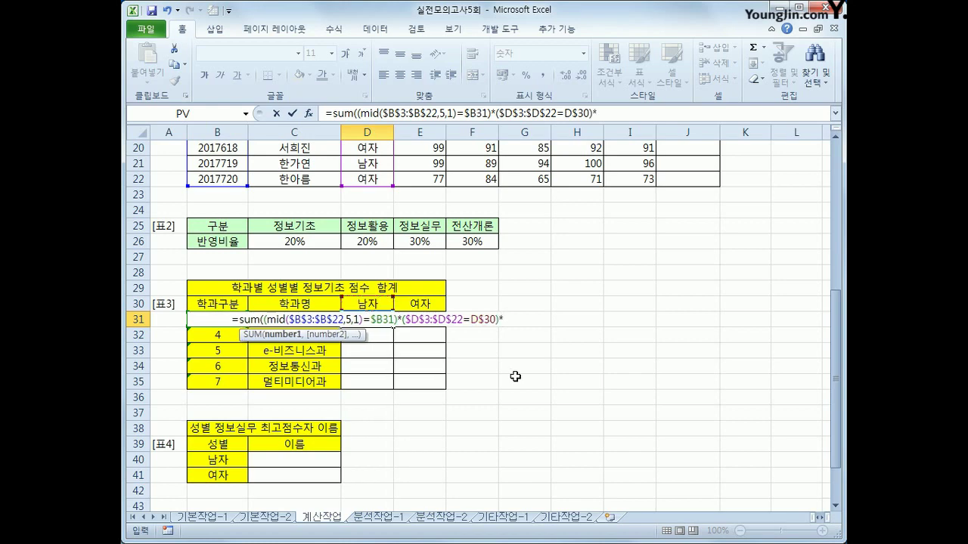
{"action": "scroll", "coordinate": [466, 408], "scroll_direction": "up", "scroll_amount": 6}
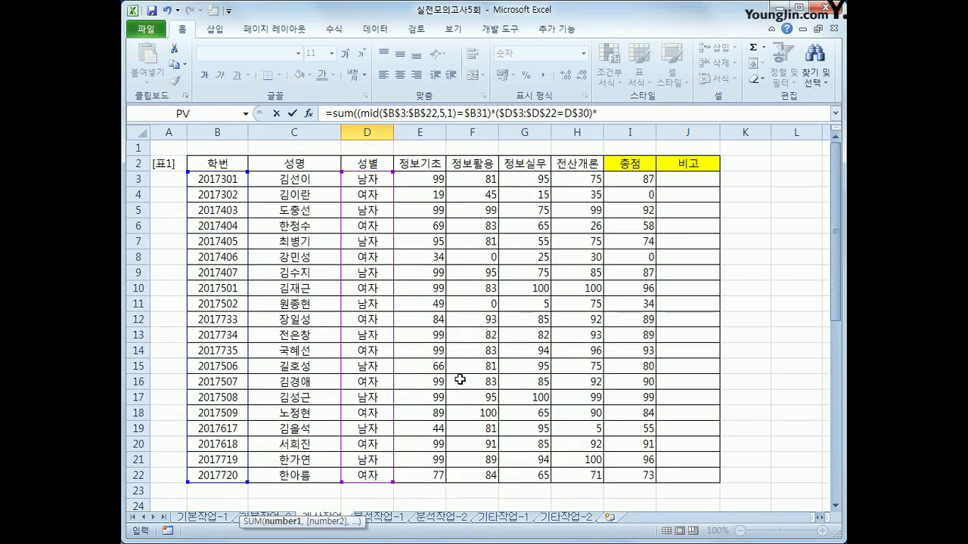
{"action": "left_click_drag", "start_coordinate": [418, 184], "coordinate": [415, 477]}
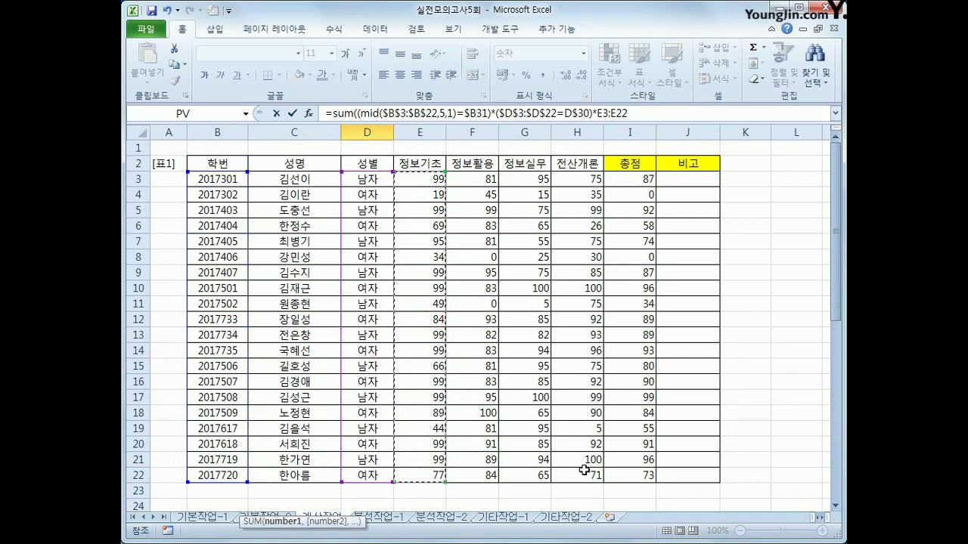
{"action": "key", "text": "F4"}
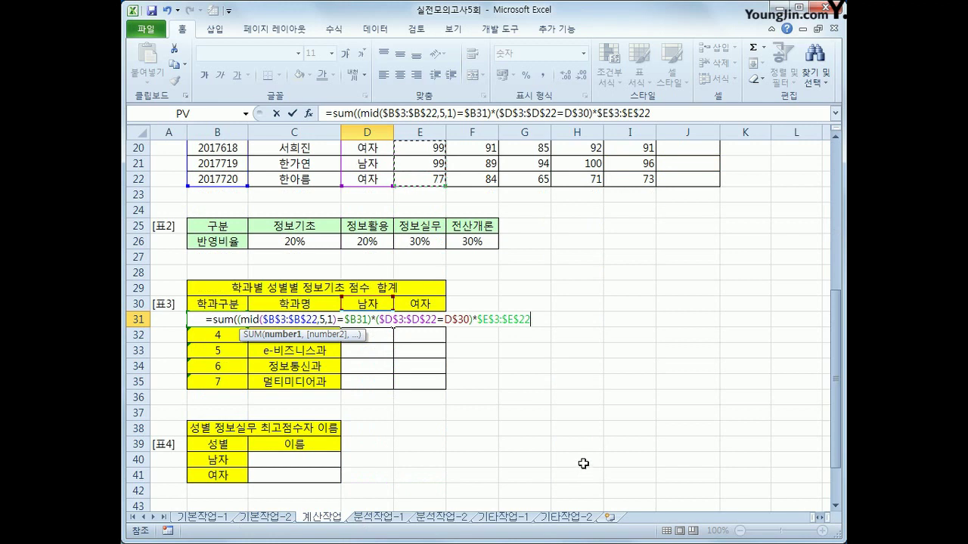
{"action": "type", "text": ")"}
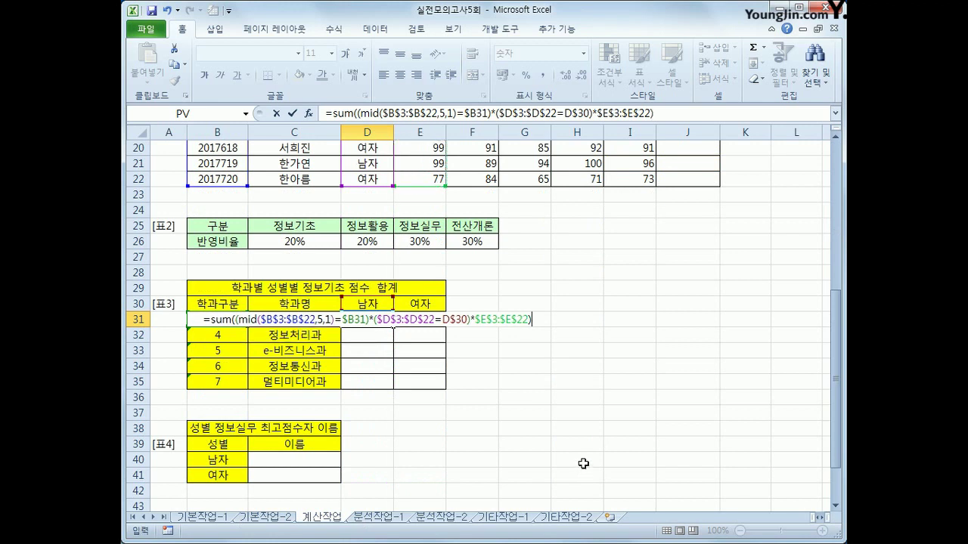
{"action": "key", "text": "ctrl+shift+Return"}
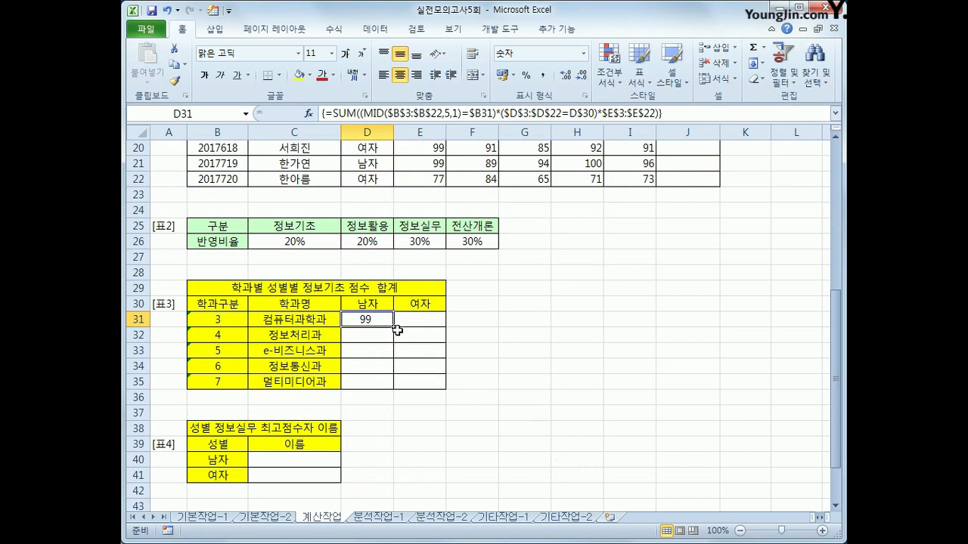
- Fill the D31 array formula across 남자 and 여자 down to E35 and check the copied formula in E35
{"action": "left_click_drag", "start_coordinate": [393, 327], "coordinate": [457, 388]}
{"action": "left_click", "coordinate": [437, 382]}
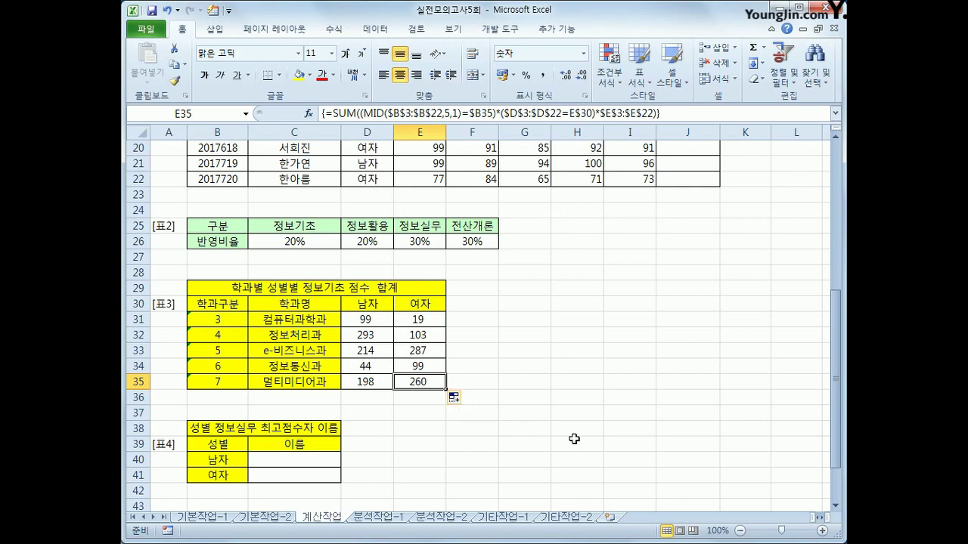
{"action": "scroll", "coordinate": [574, 439], "scroll_direction": "up", "scroll_amount": 6}
{"action": "scroll", "coordinate": [591, 426], "scroll_direction": "down", "scroll_amount": 4}
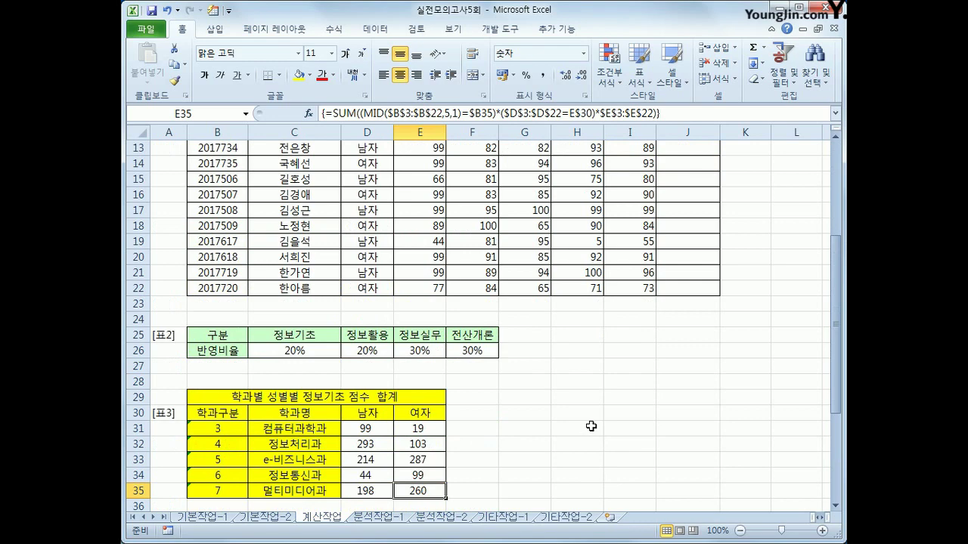
- Begin an INDEX formula in C40, the 이름 cell of the 남자 row in 표4
{"action": "scroll", "coordinate": [591, 426], "scroll_direction": "up", "scroll_amount": 4}
{"action": "scroll", "coordinate": [591, 427], "scroll_direction": "down", "scroll_amount": 7}
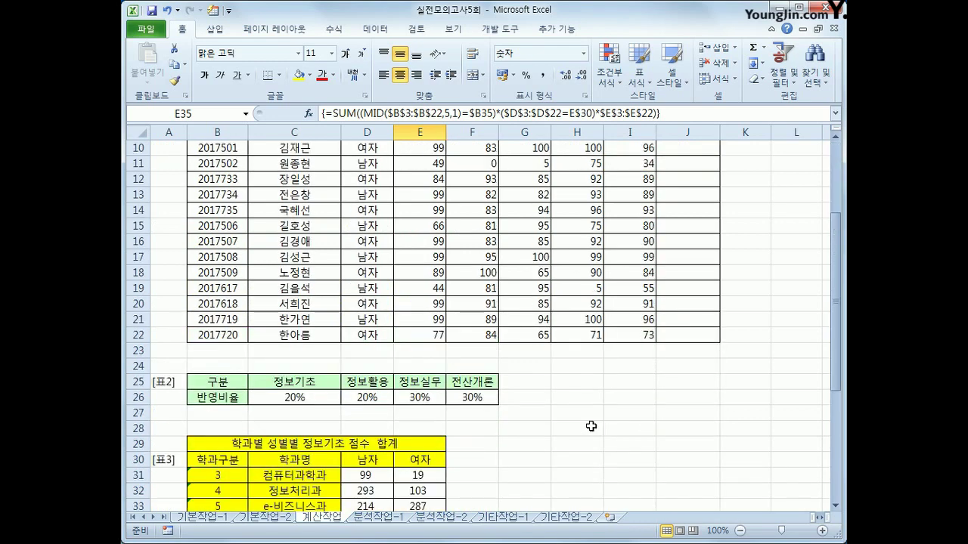
{"action": "scroll", "coordinate": [586, 425], "scroll_direction": "down", "scroll_amount": 2}
{"action": "left_click", "coordinate": [288, 339]}
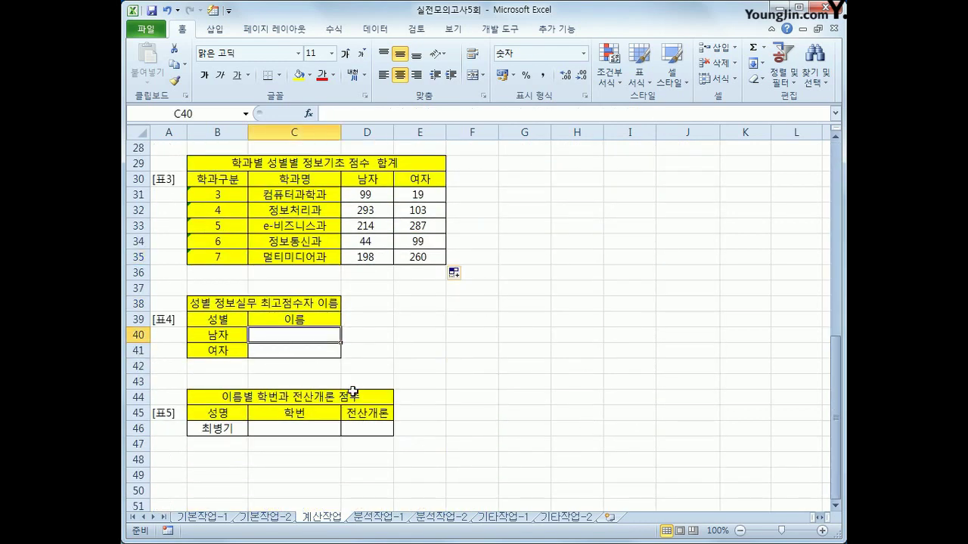
{"action": "scroll", "coordinate": [352, 390], "scroll_direction": "down", "scroll_amount": 2}
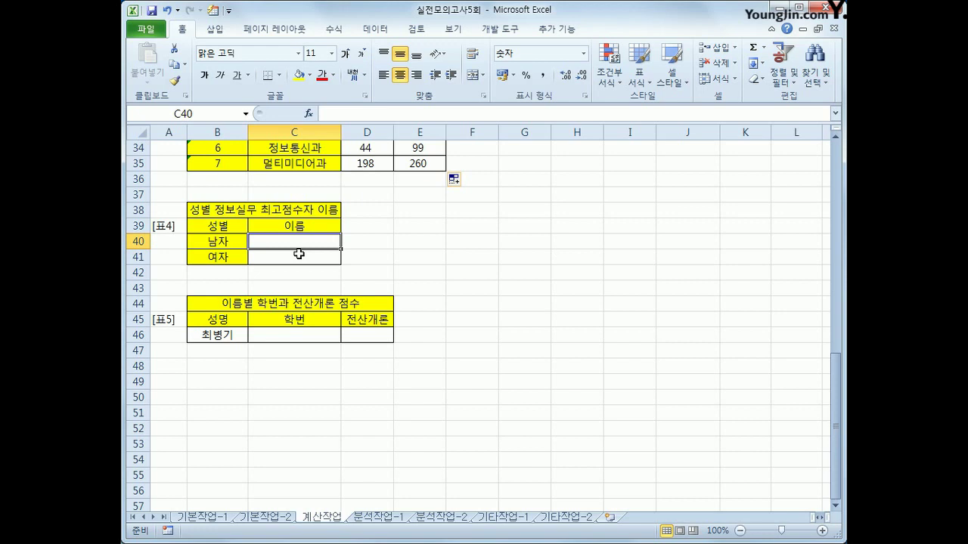
{"action": "type", "text": "=ind"}
{"action": "key", "text": "Tab"}
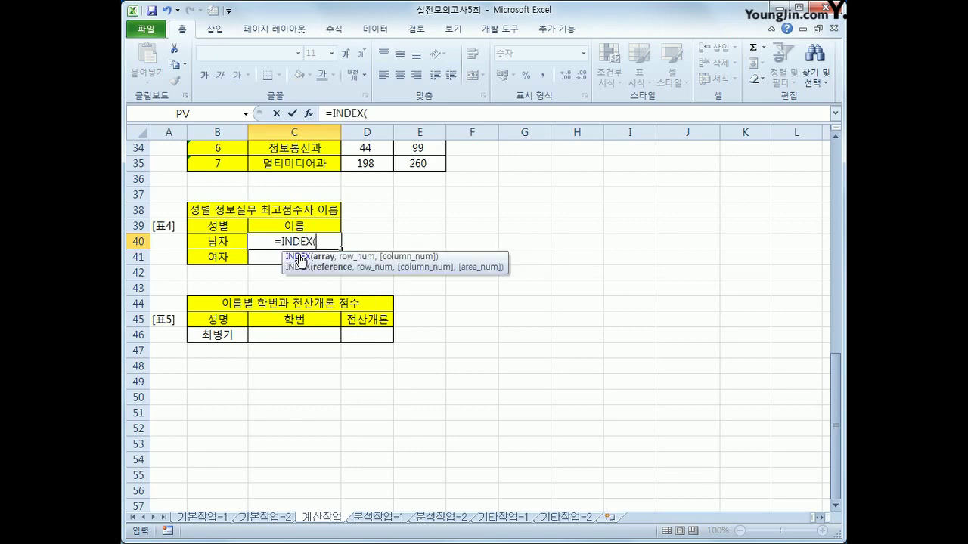
- Set the INDEX array to the 성명 range of 표1 as the absolute reference $C$3:$C$22
{"action": "scroll", "coordinate": [442, 332], "scroll_direction": "up", "scroll_amount": 7}
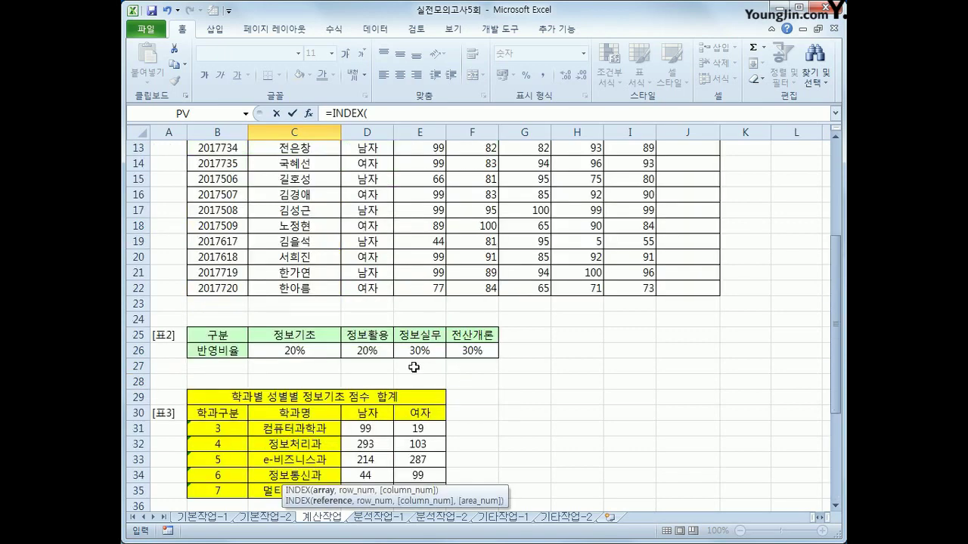
{"action": "scroll", "coordinate": [414, 367], "scroll_direction": "up", "scroll_amount": 4}
{"action": "left_click_drag", "start_coordinate": [366, 180], "coordinate": [364, 206]}
{"action": "left_click", "coordinate": [301, 176]}
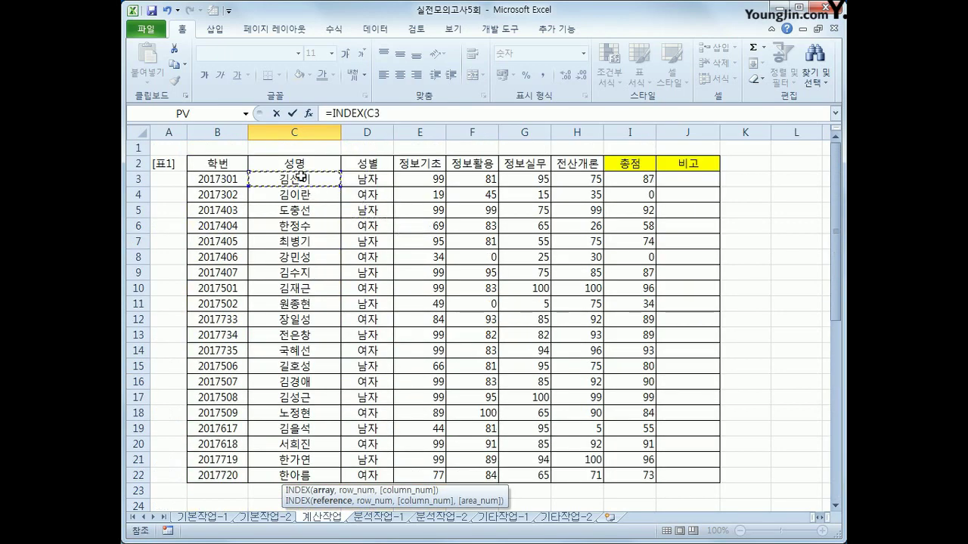
{"action": "left_click_drag", "start_coordinate": [301, 176], "coordinate": [280, 475]}
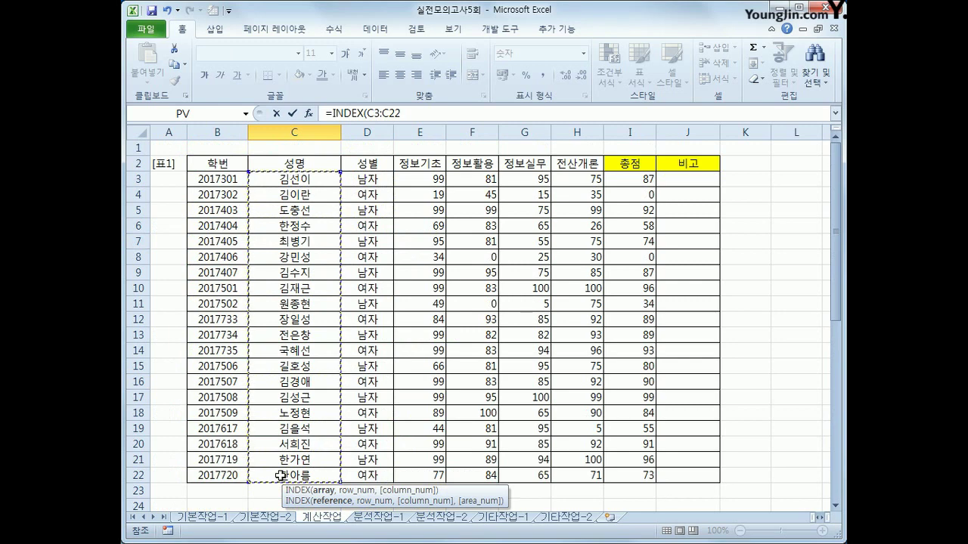
{"action": "scroll", "coordinate": [535, 419], "scroll_direction": "down", "scroll_amount": 1}
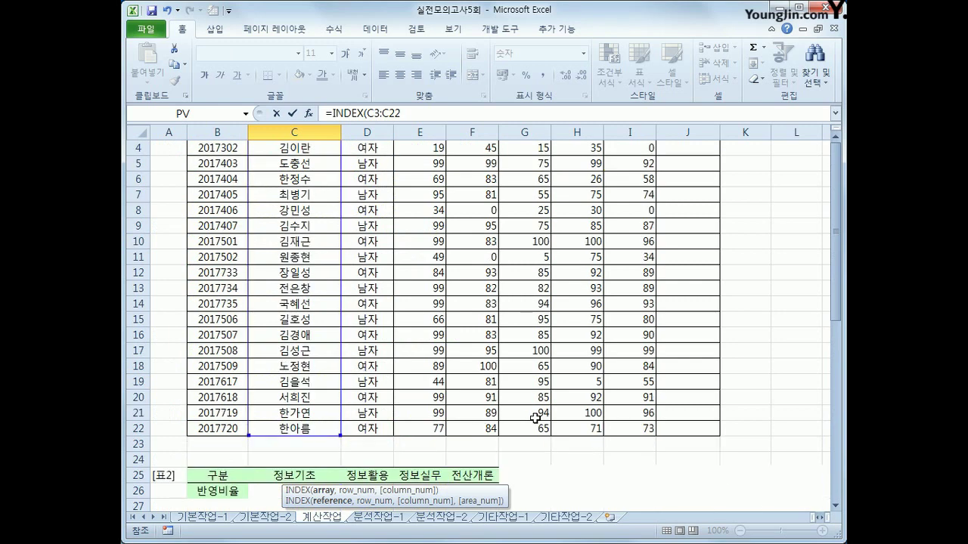
{"action": "scroll", "coordinate": [534, 418], "scroll_direction": "down", "scroll_amount": 8}
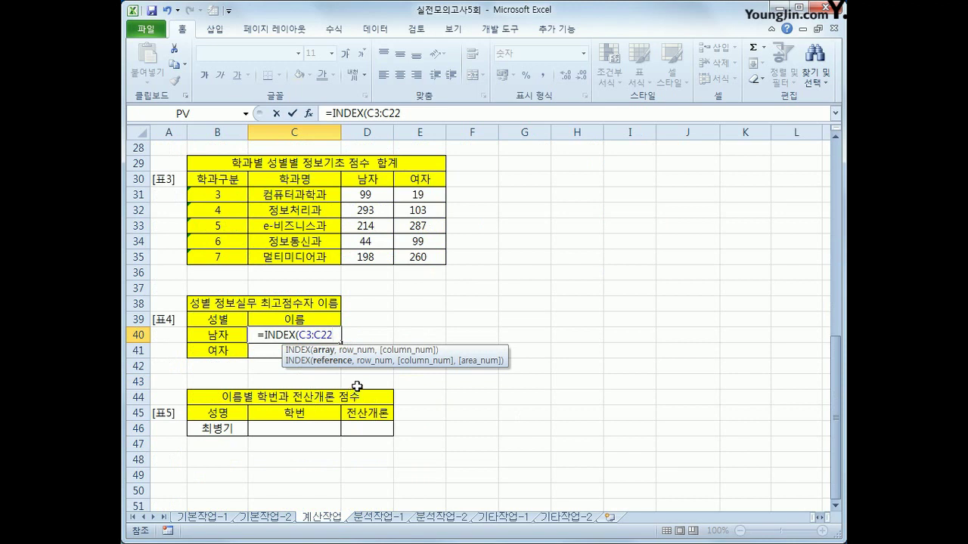
{"action": "key", "text": "F4"}
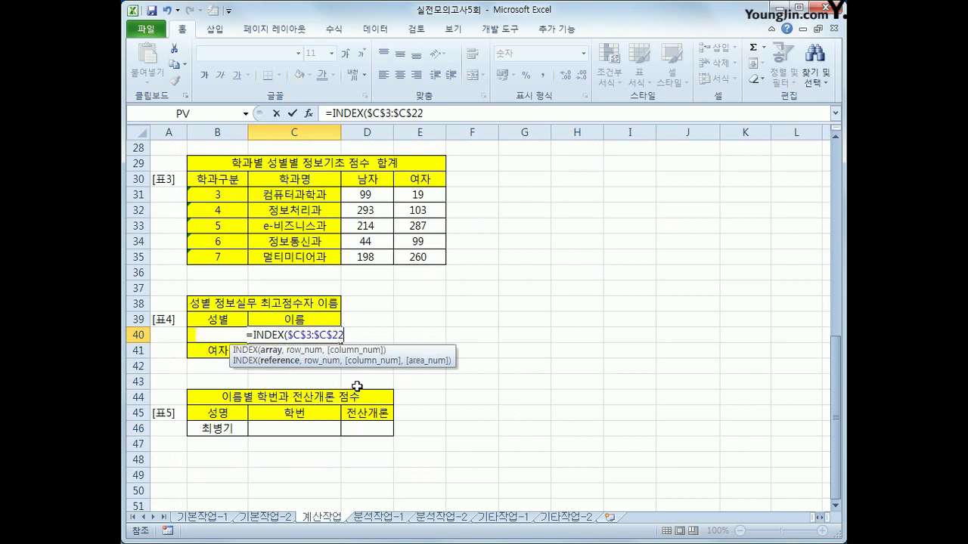
{"action": "type", "text": ","}
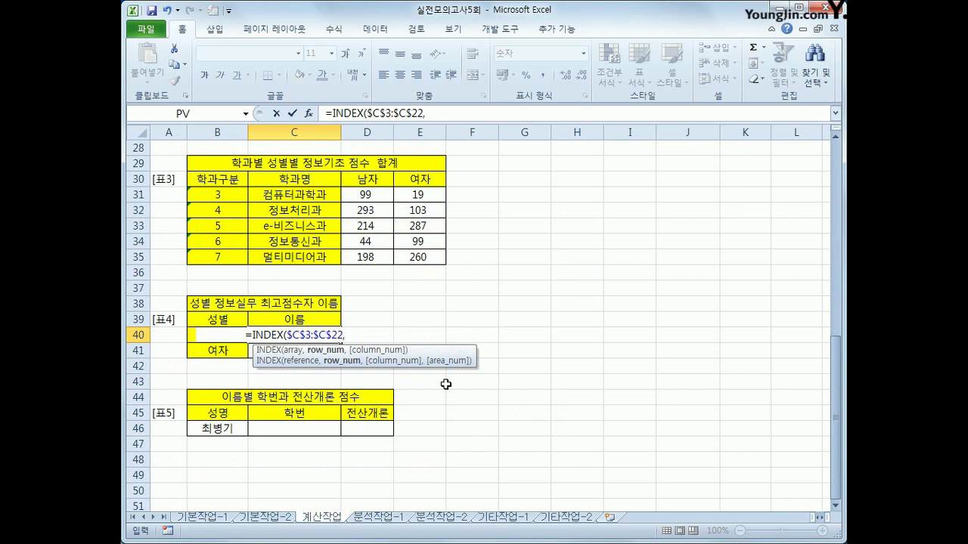
- Nest MATCH as the INDEX row number, with MAX as its lookup value and an opened condition parenthesis
{"action": "type", "text": "mat"}
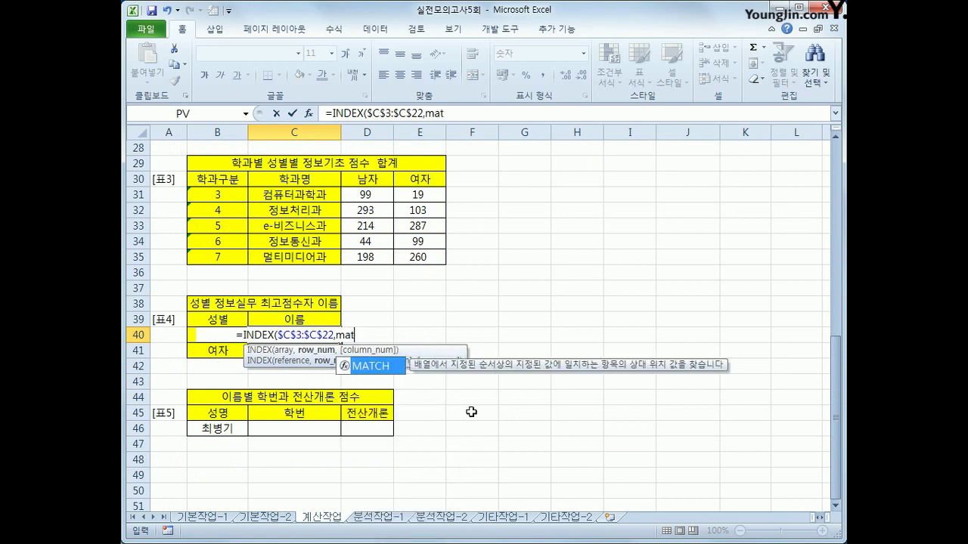
{"action": "key", "text": "Tab"}
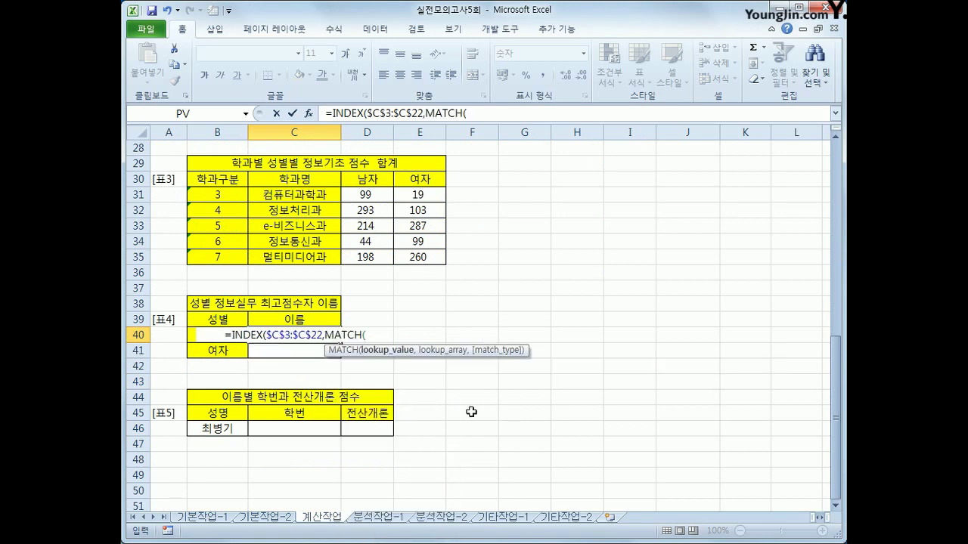
{"action": "type", "text": "max("}
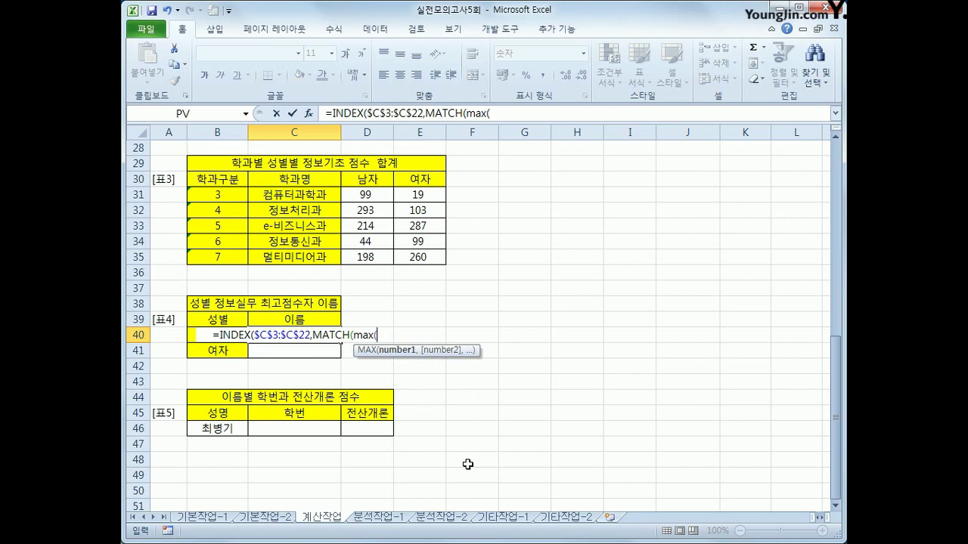
{"action": "type", "text": "("}
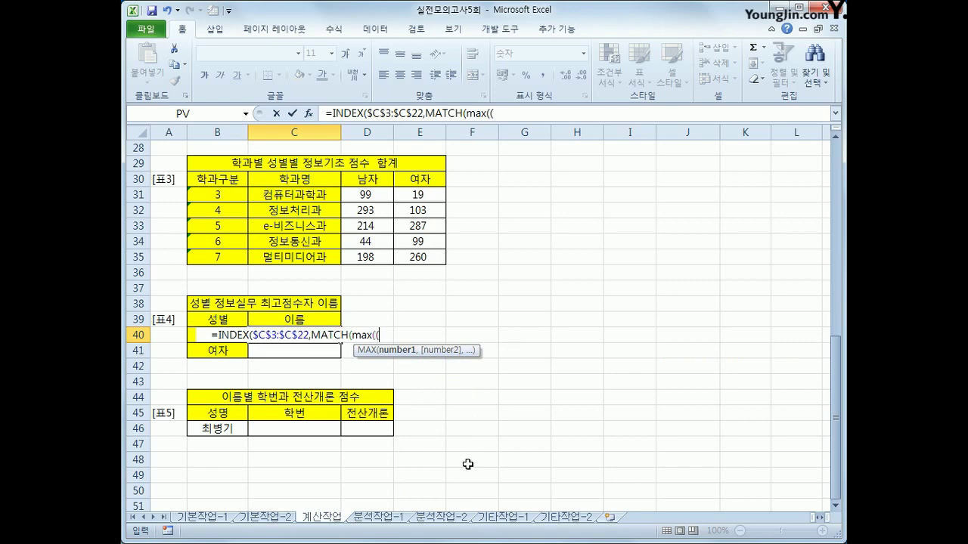
- Add the condition inside MAX that the absolute 성별 range equals the 남자 cell, ($D$3:$D$22=B40)
{"action": "scroll", "coordinate": [468, 464], "scroll_direction": "up", "scroll_amount": 8}
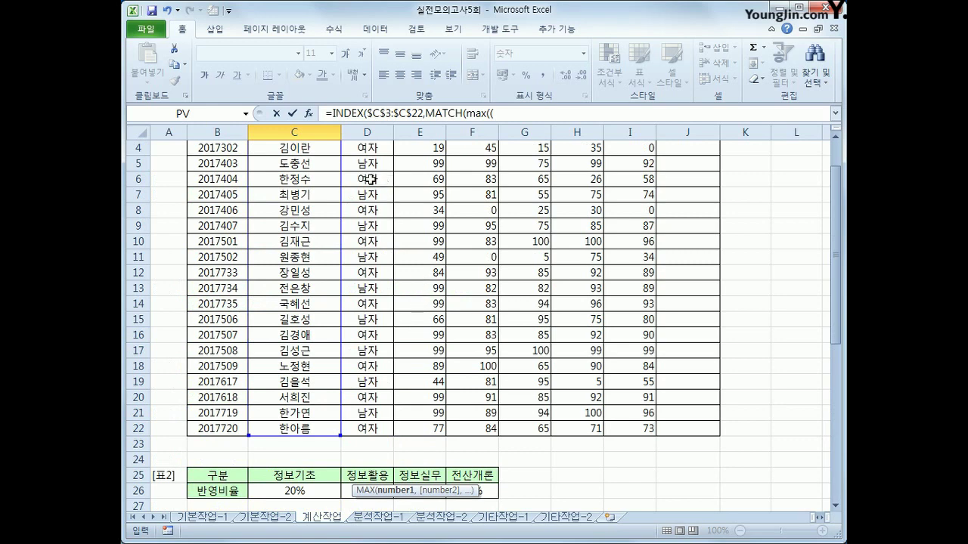
{"action": "scroll", "coordinate": [370, 186], "scroll_direction": "up", "scroll_amount": 1}
{"action": "left_click_drag", "start_coordinate": [367, 179], "coordinate": [371, 475]}
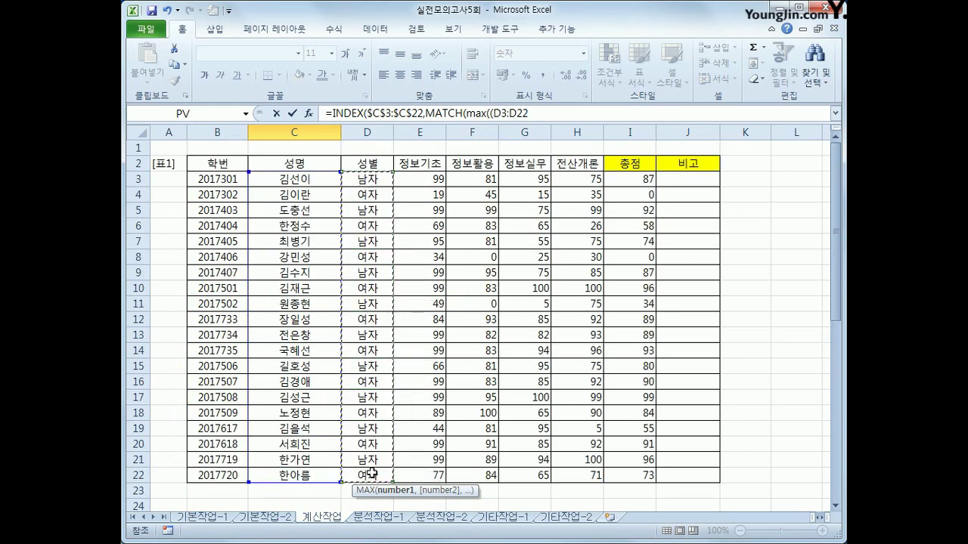
{"action": "key", "text": "F4"}
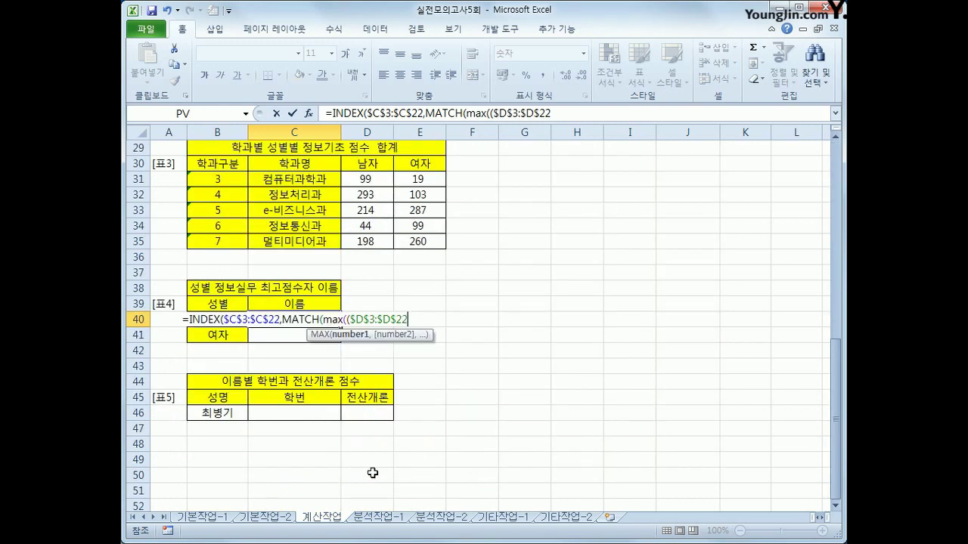
{"action": "type", "text": "="}
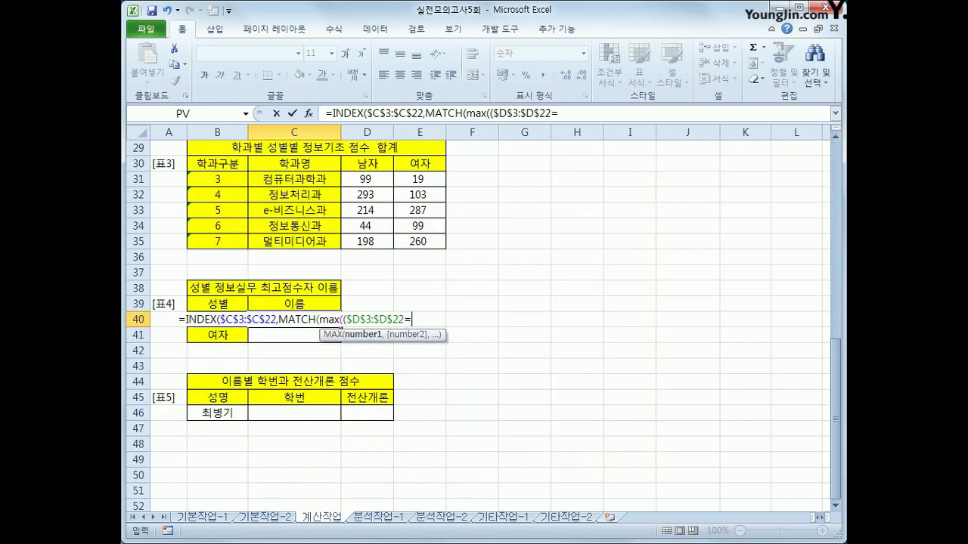
{"action": "key", "text": "Left"}
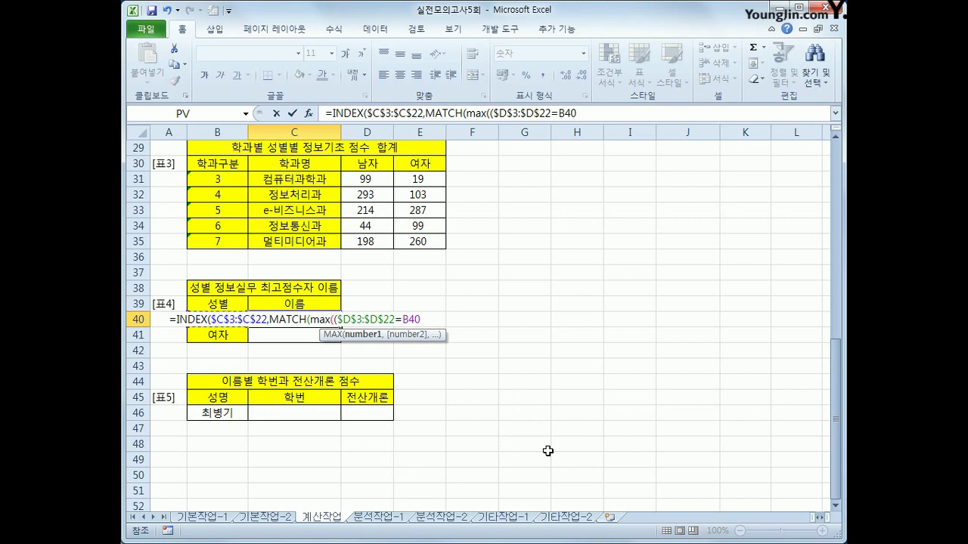
{"action": "type", "text": ")"}
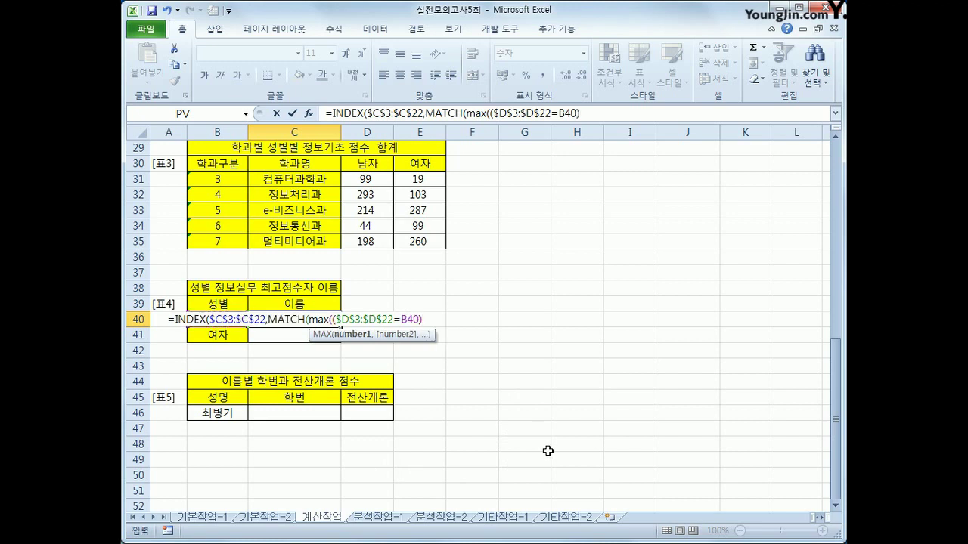
- Multiply the condition by the absolute 정보실무 score range $G$3:$G$22 and close the MAX function
{"action": "type", "text": "*"}
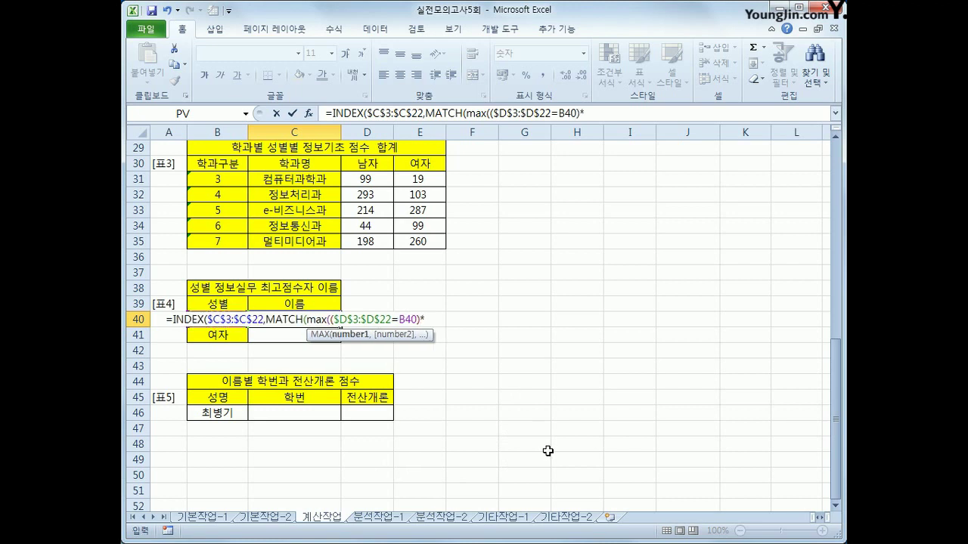
{"action": "scroll", "coordinate": [559, 467], "scroll_direction": "up", "scroll_amount": 9}
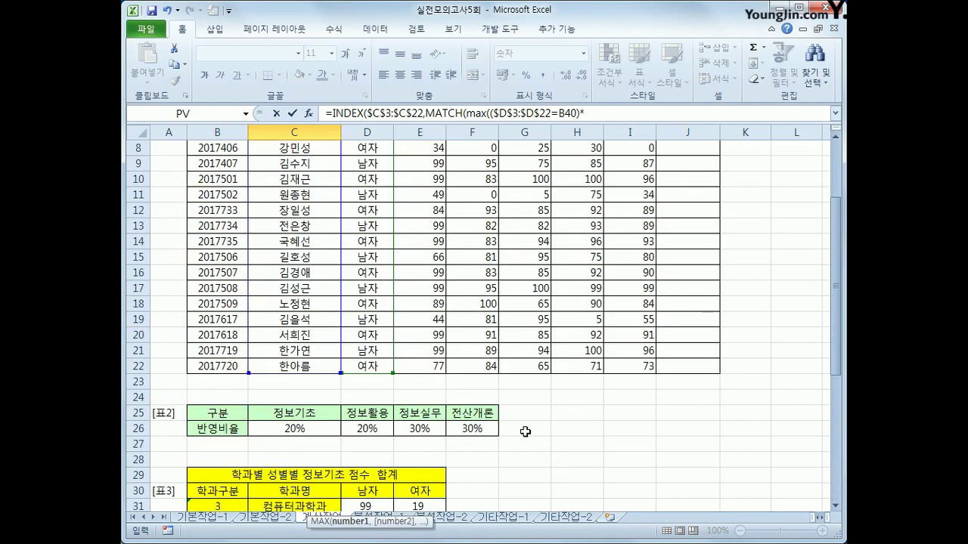
{"action": "scroll", "coordinate": [510, 355], "scroll_direction": "down", "scroll_amount": 7}
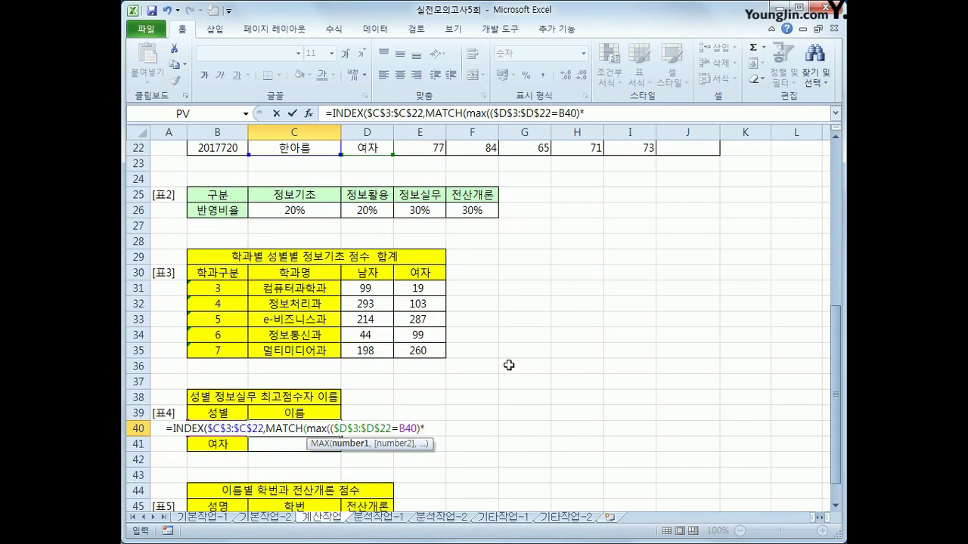
{"action": "scroll", "coordinate": [509, 366], "scroll_direction": "up", "scroll_amount": 7}
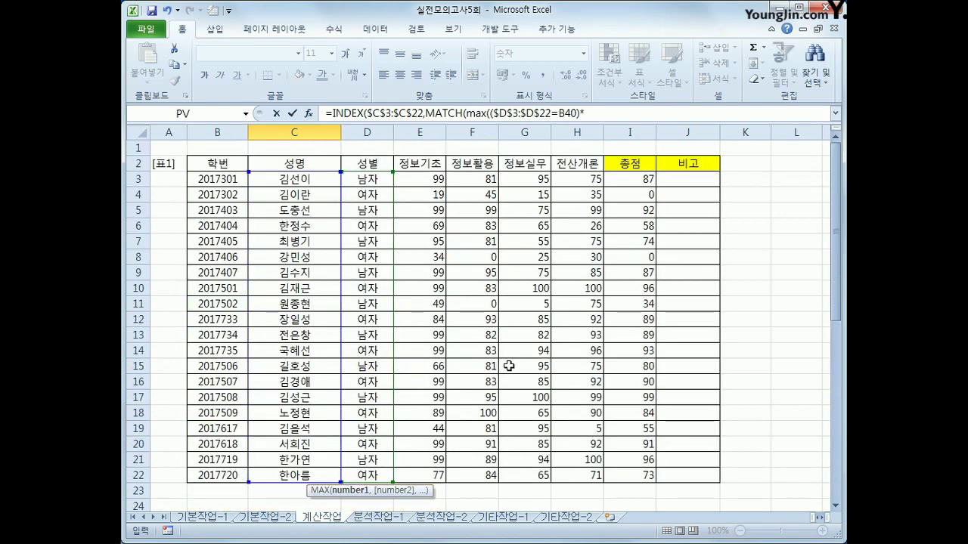
{"action": "left_click_drag", "start_coordinate": [533, 182], "coordinate": [530, 471]}
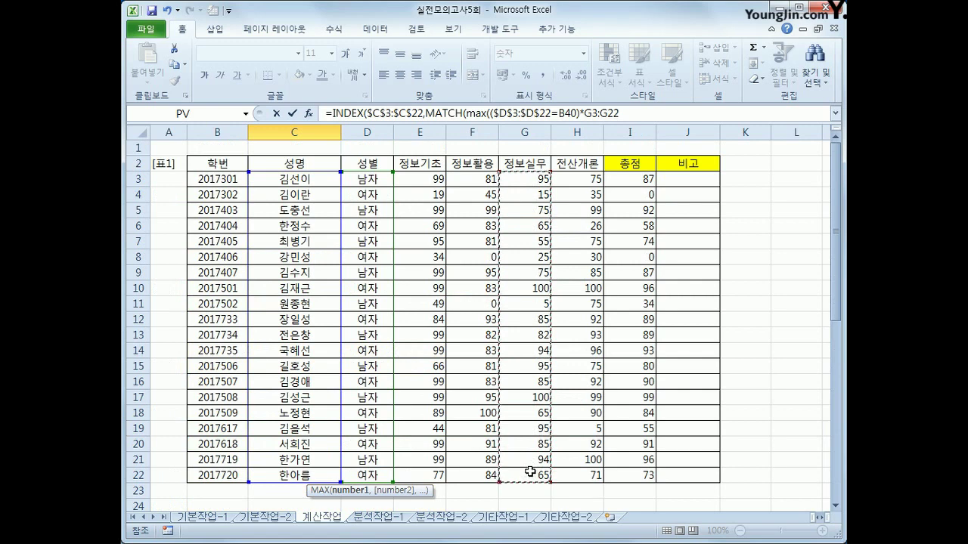
{"action": "scroll", "coordinate": [708, 454], "scroll_direction": "down", "scroll_amount": 7}
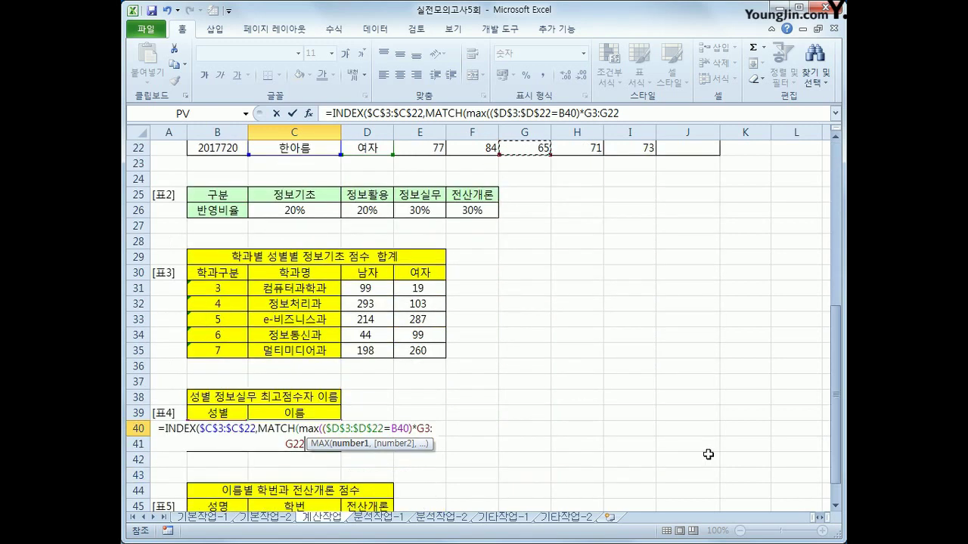
{"action": "key", "text": "F4"}
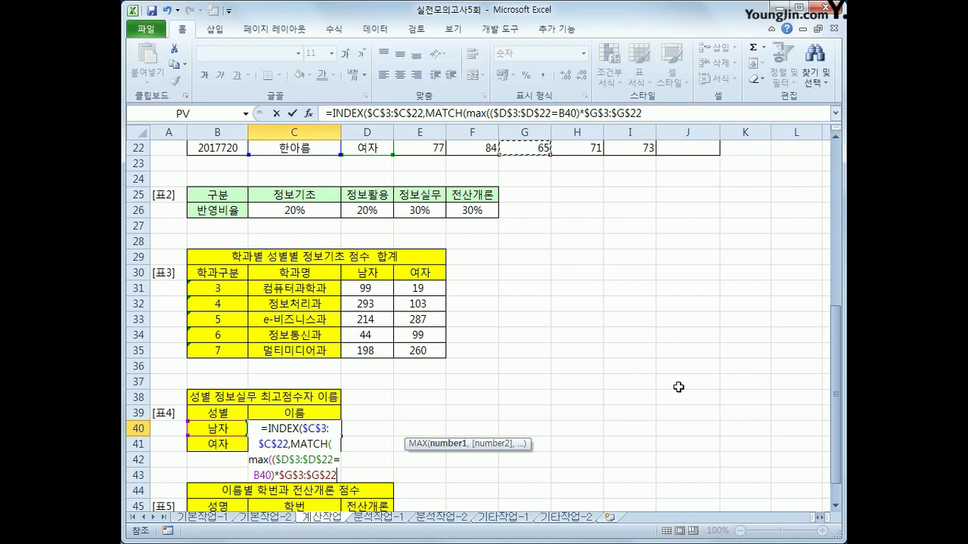
{"action": "type", "text": ")"}
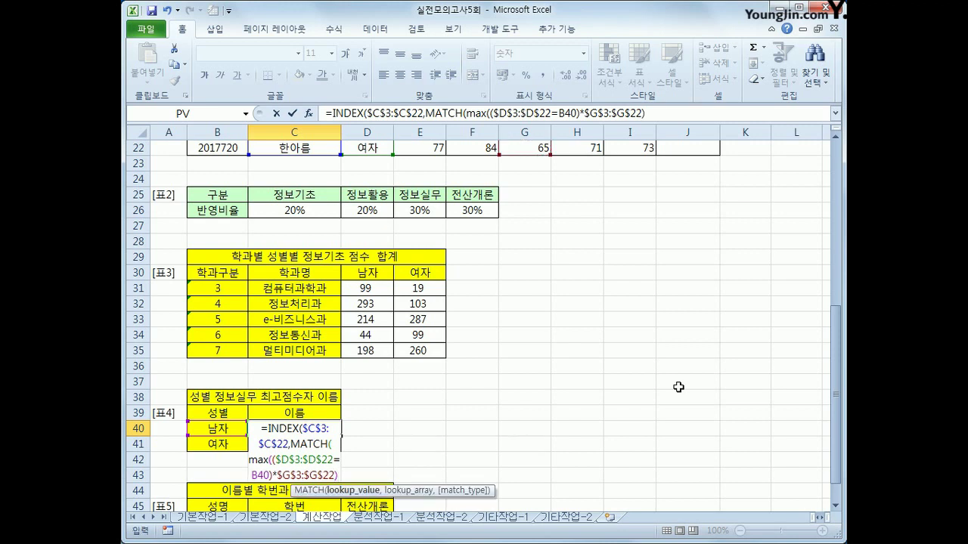
- Reuse the MAX expression ($D$3:$D$22=B40)*$G$3:$G$22 as the MATCH lookup array, followed by a comma for the match type
{"action": "left_click", "coordinate": [655, 115]}
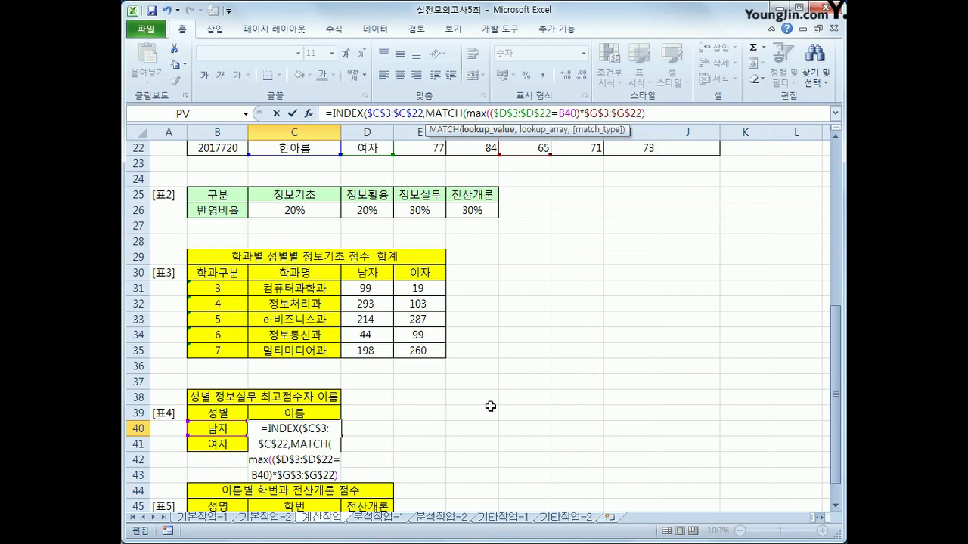
{"action": "type", "text": ","}
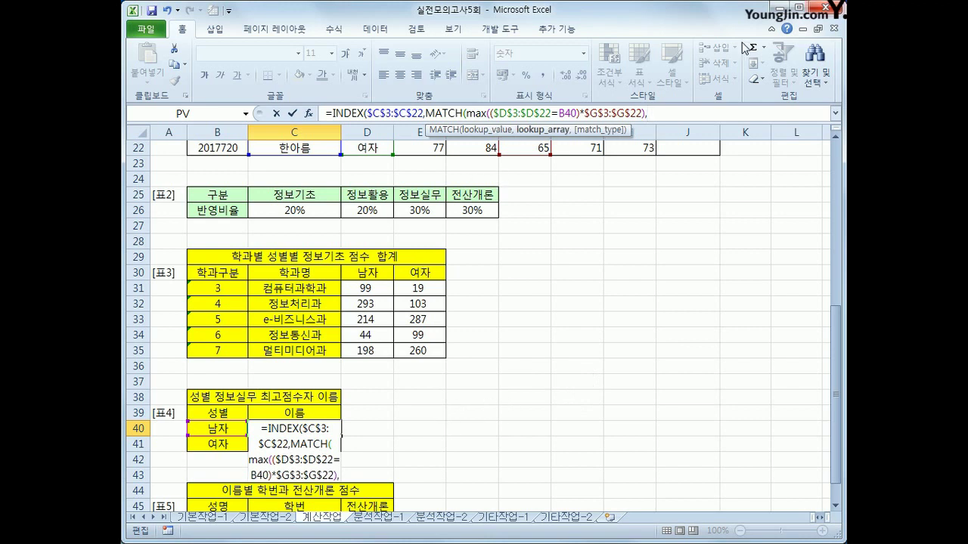
{"action": "left_click_drag", "start_coordinate": [492, 113], "coordinate": [644, 113]}
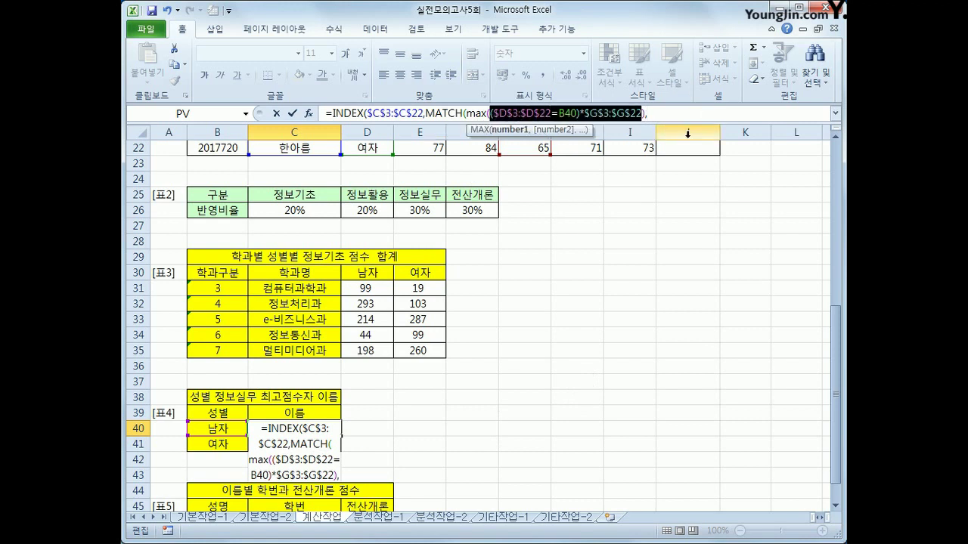
{"action": "key", "text": "ctrl+c"}
{"action": "left_click", "coordinate": [666, 115]}
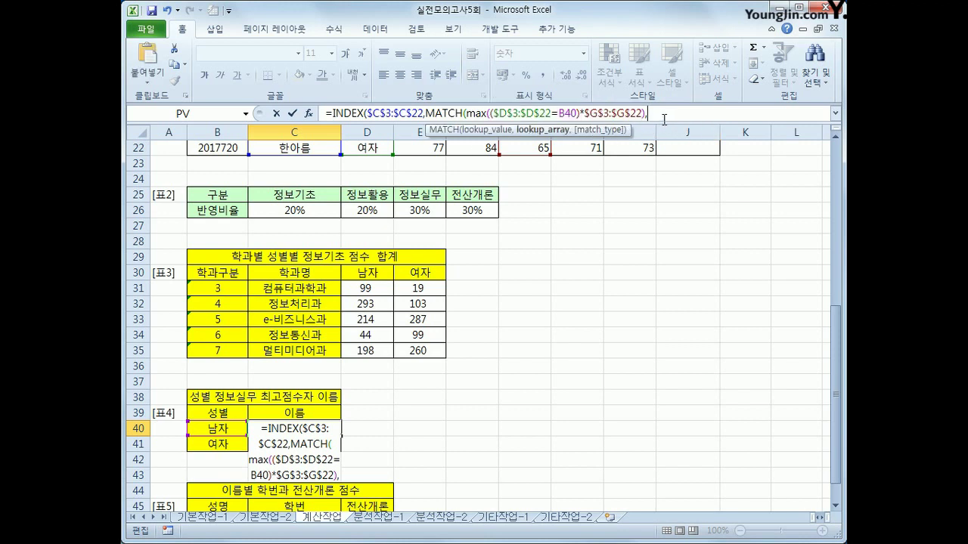
{"action": "key", "text": "ctrl+v"}
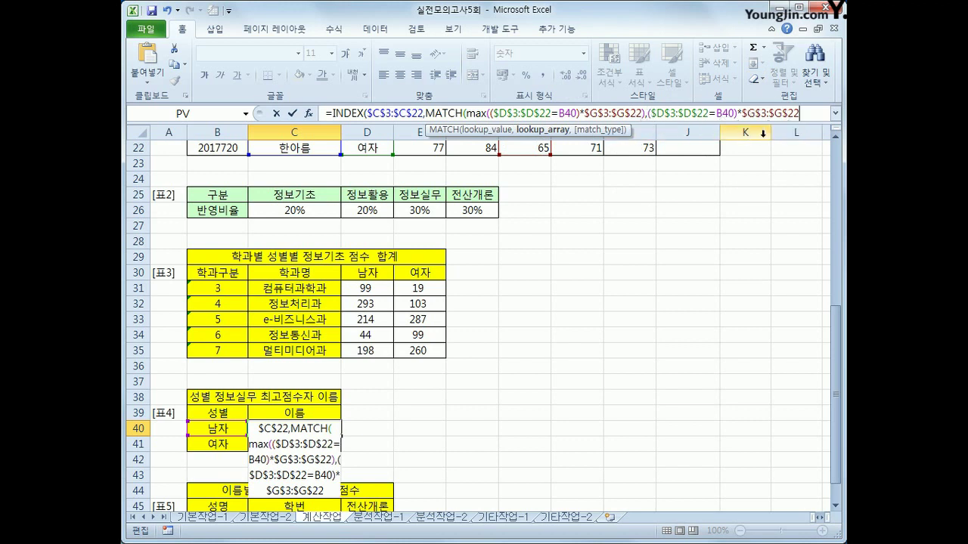
{"action": "type", "text": ","}
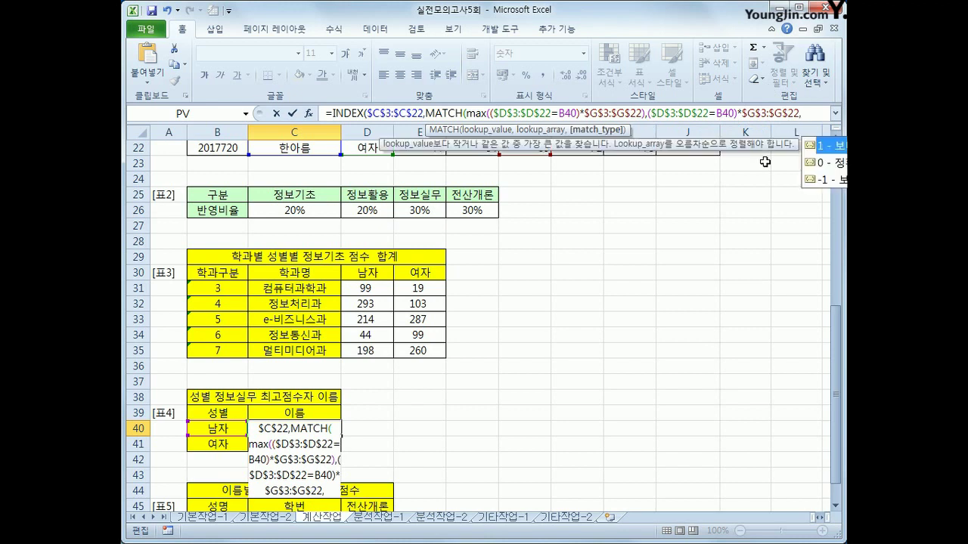
- Complete the MATCH with match type 0, enter C40 as an array formula, and copy it to the 여자 row
{"action": "type", "text": "0"}
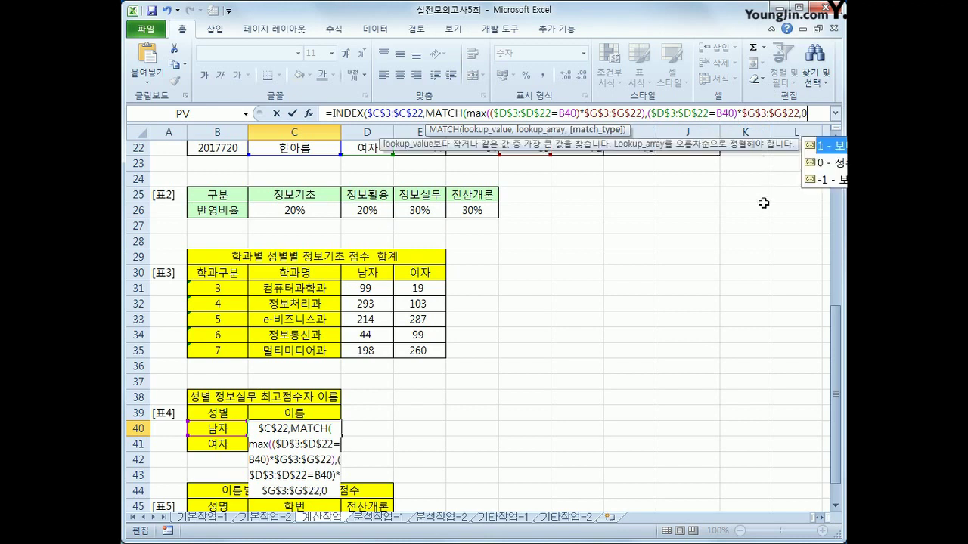
{"action": "type", "text": ")"}
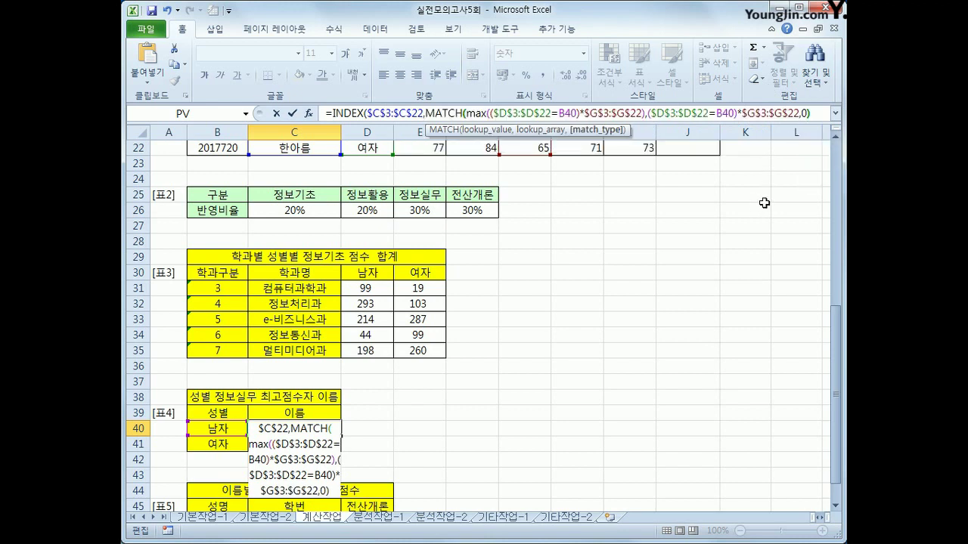
{"action": "type", "text": ")"}
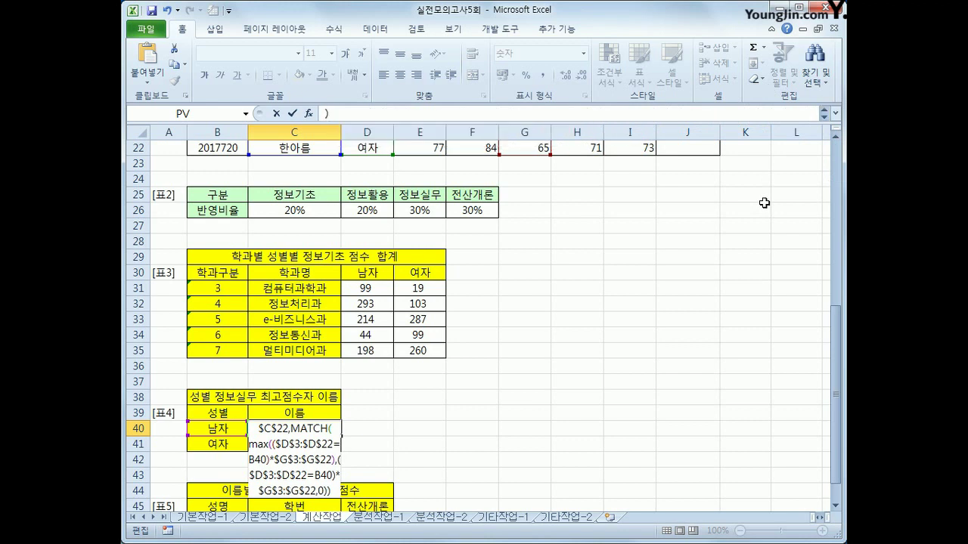
{"action": "key", "text": "ctrl+shift+Return"}
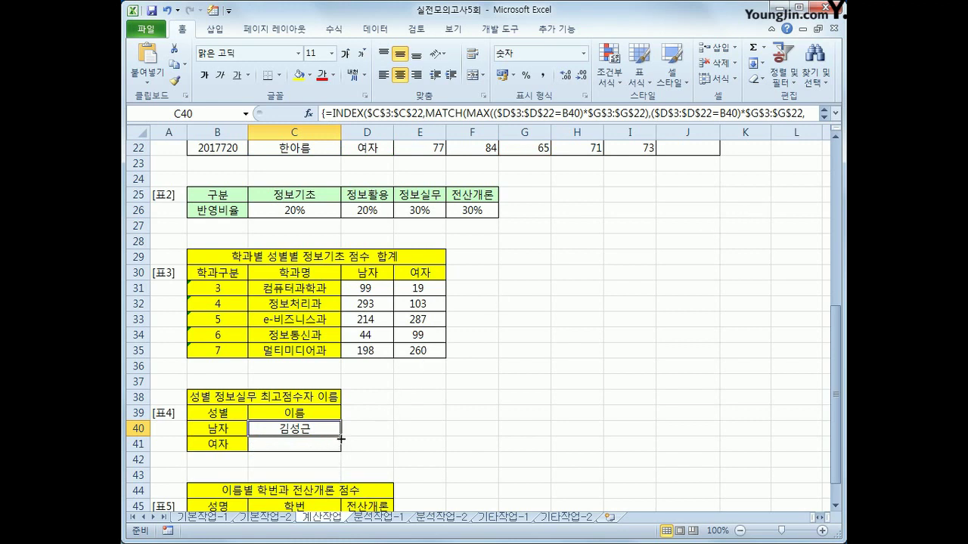
{"action": "left_click_drag", "start_coordinate": [341, 439], "coordinate": [341, 454]}
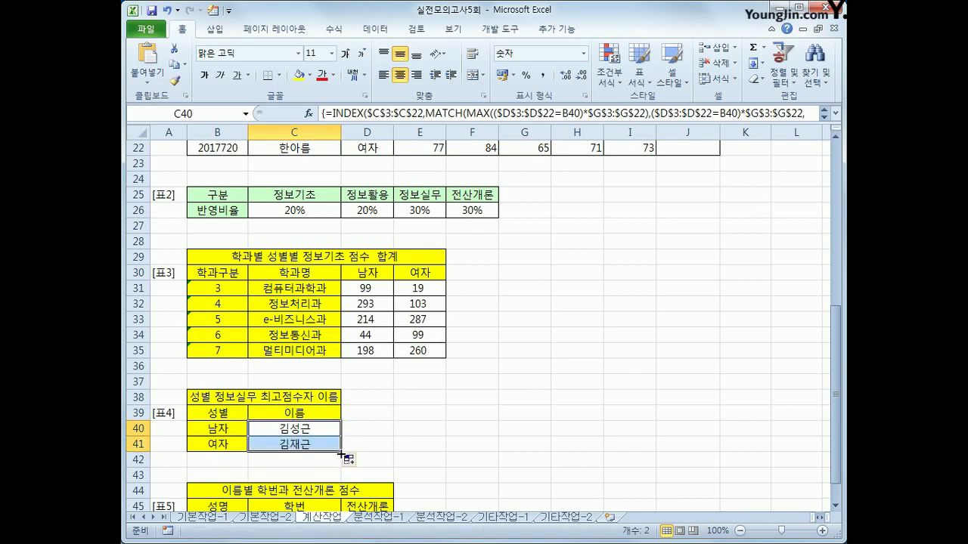
- Check the 표4 names against the 성별 and 정보실무 scores in 표1 rows 10 and 17
{"action": "left_click", "coordinate": [310, 446]}
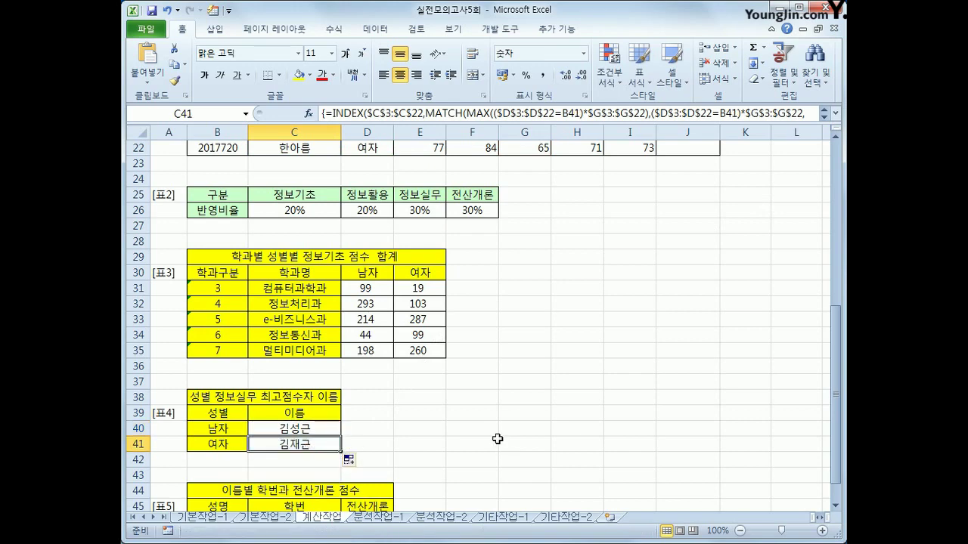
{"action": "scroll", "coordinate": [492, 436], "scroll_direction": "up", "scroll_amount": 7}
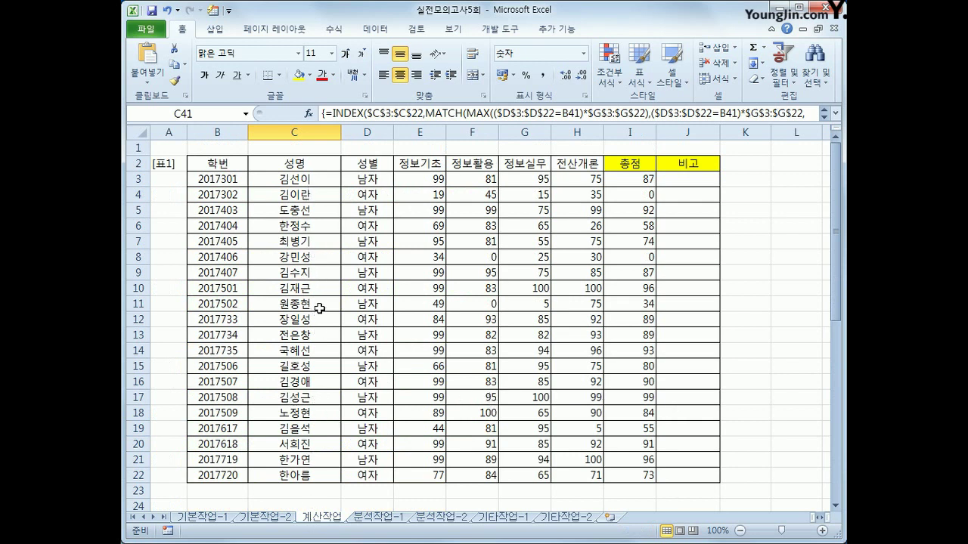
{"action": "left_click_drag", "start_coordinate": [322, 291], "coordinate": [368, 287]}
{"action": "left_click", "coordinate": [365, 290]}
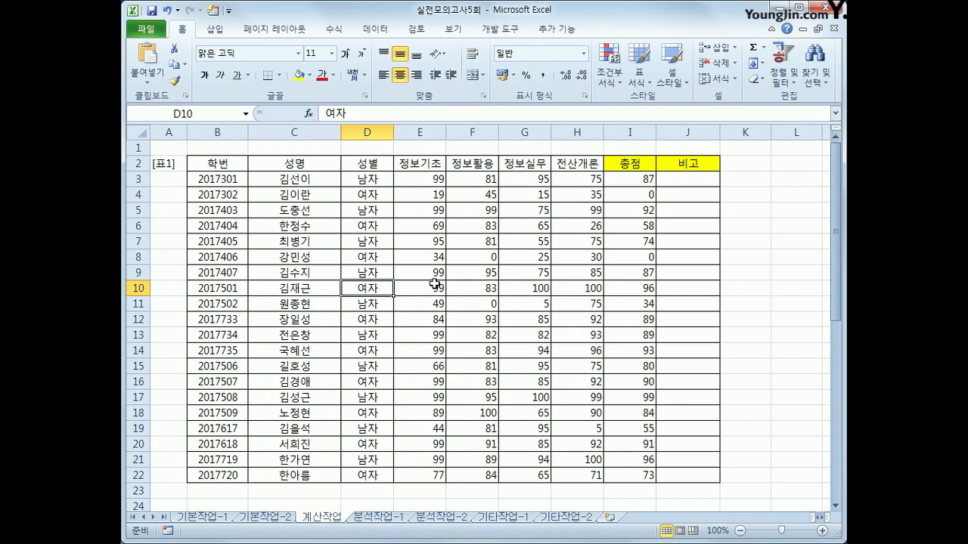
{"action": "left_click", "coordinate": [527, 286]}
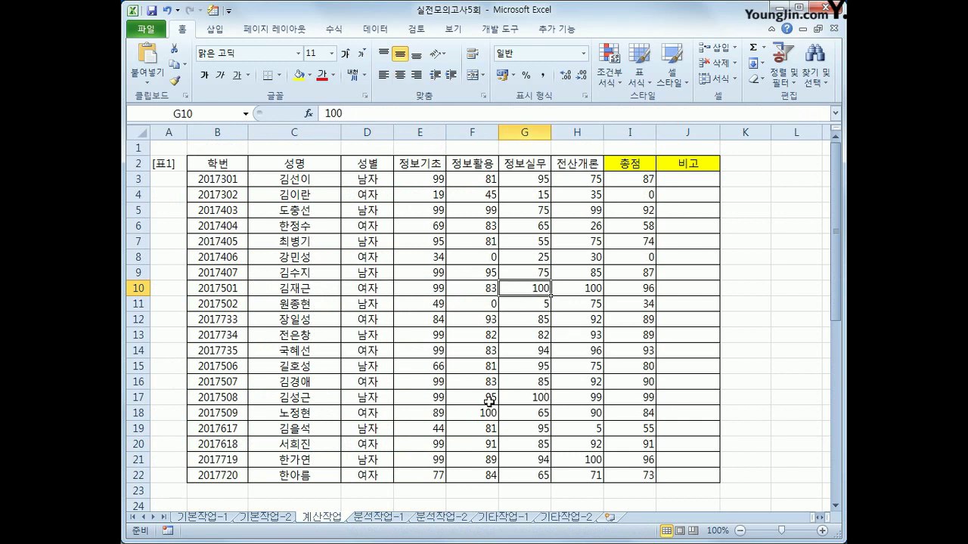
{"action": "left_click", "coordinate": [310, 398]}
{"action": "left_click", "coordinate": [535, 399]}
{"action": "left_click", "coordinate": [330, 398]}
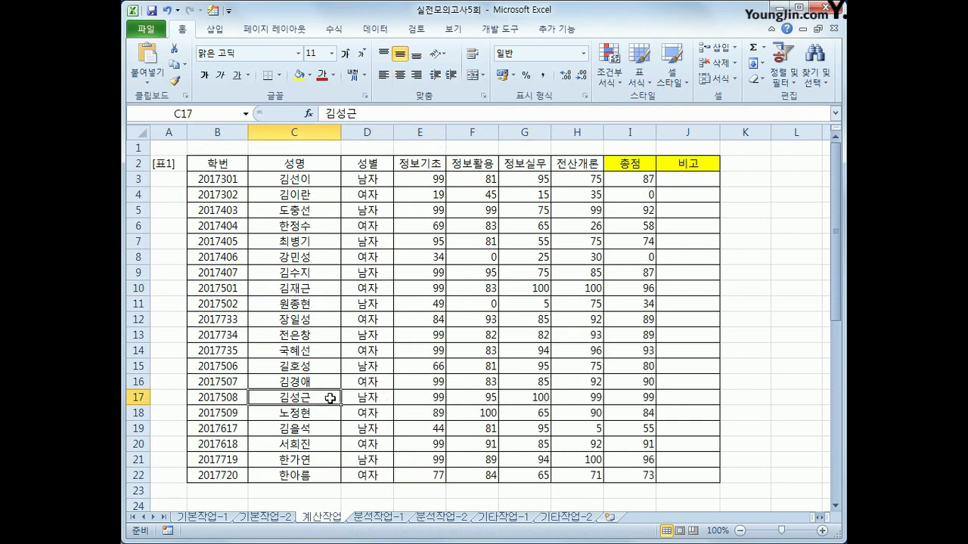
{"action": "left_click", "coordinate": [370, 398]}
{"action": "left_click", "coordinate": [527, 399]}
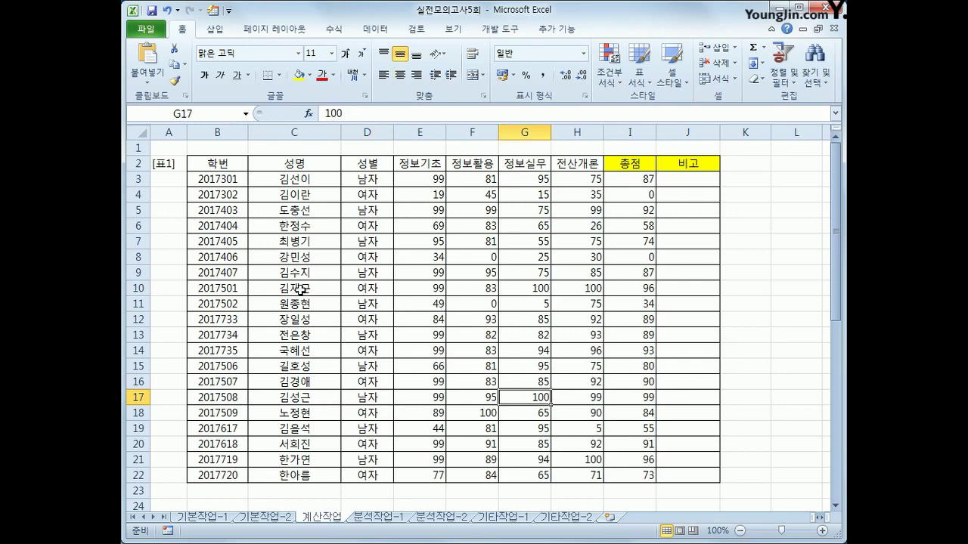
{"action": "left_click_drag", "start_coordinate": [296, 290], "coordinate": [519, 292]}
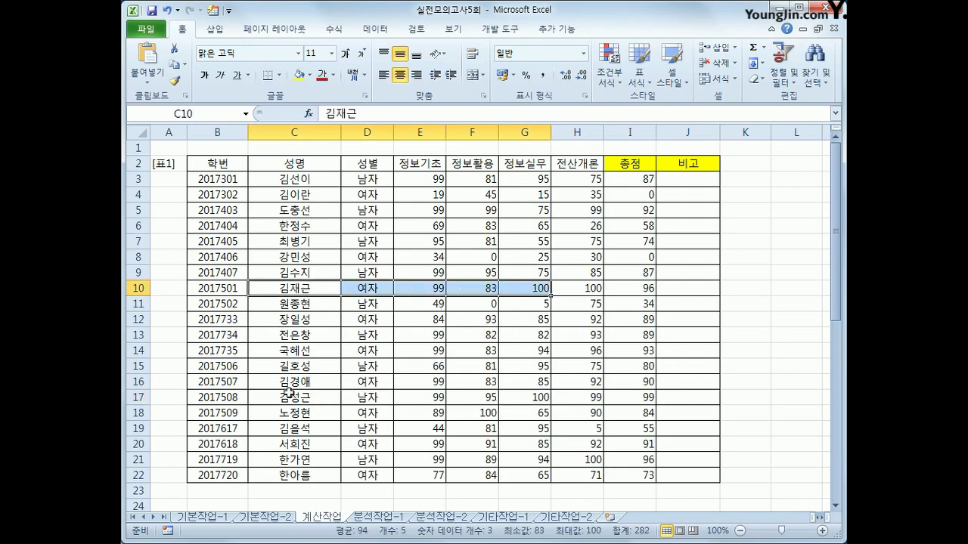
{"action": "left_click_drag", "start_coordinate": [291, 395], "coordinate": [538, 396], "text": "ctrl"}
{"action": "scroll", "coordinate": [537, 396], "scroll_direction": "down", "scroll_amount": 10}
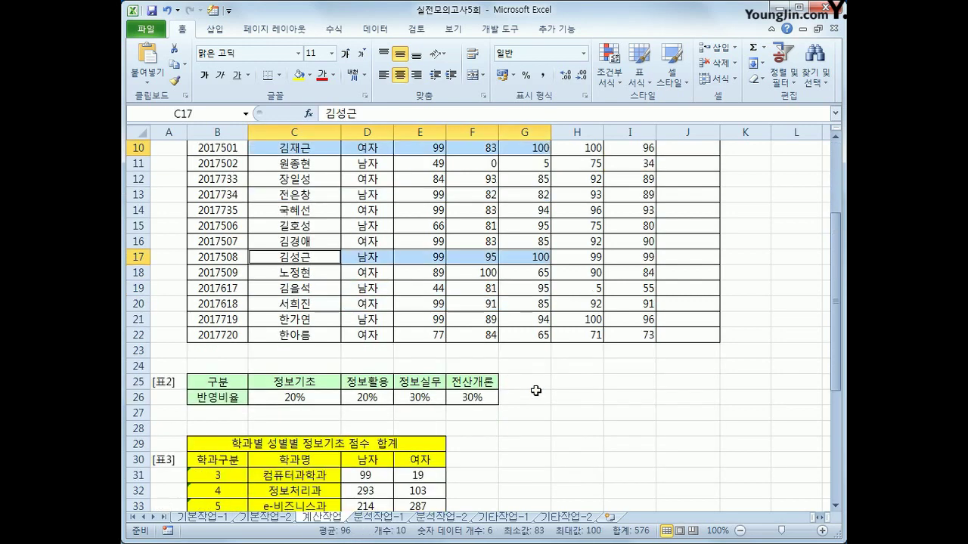
{"action": "left_click", "coordinate": [532, 396]}
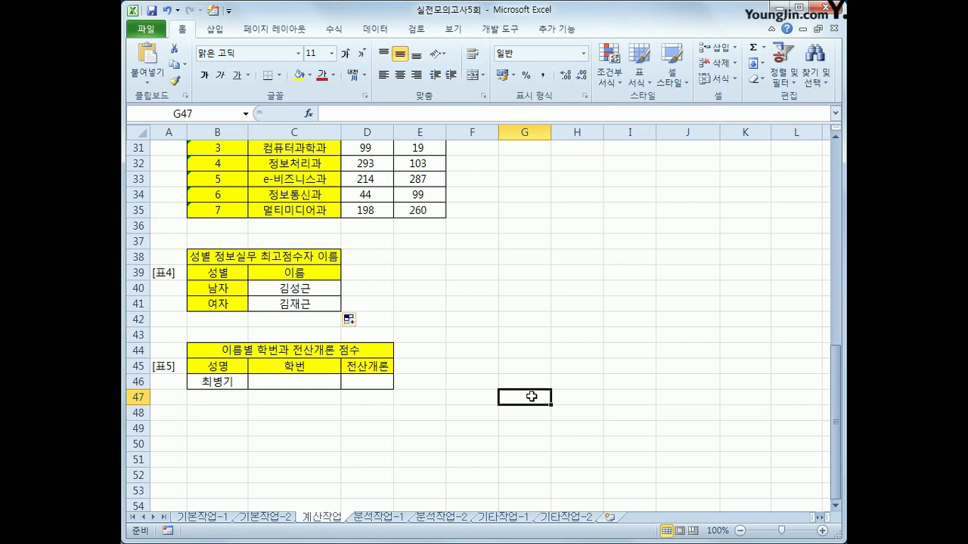
- Start a DGET formula in the 학번 result cell C46 of 표5
{"action": "left_click", "coordinate": [292, 385]}
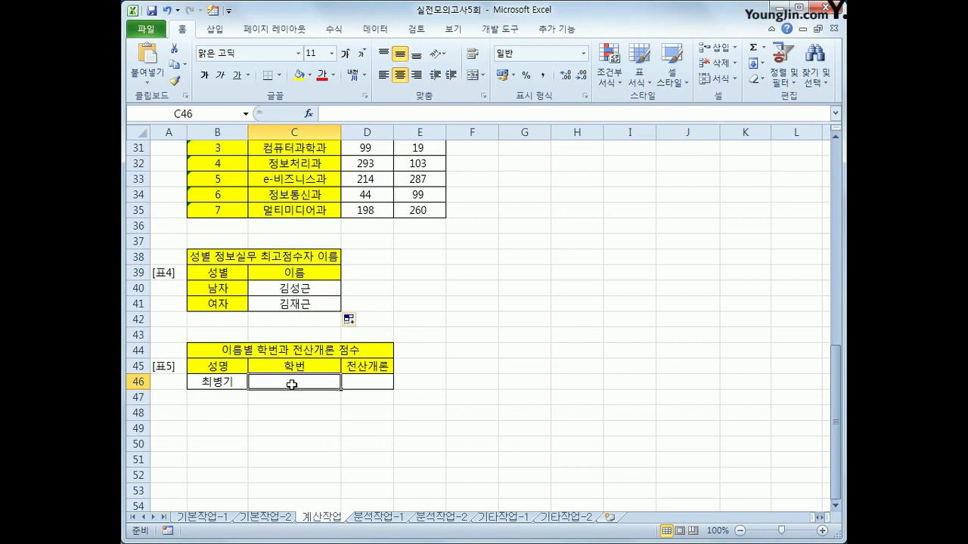
{"action": "left_click_drag", "start_coordinate": [231, 369], "coordinate": [251, 389]}
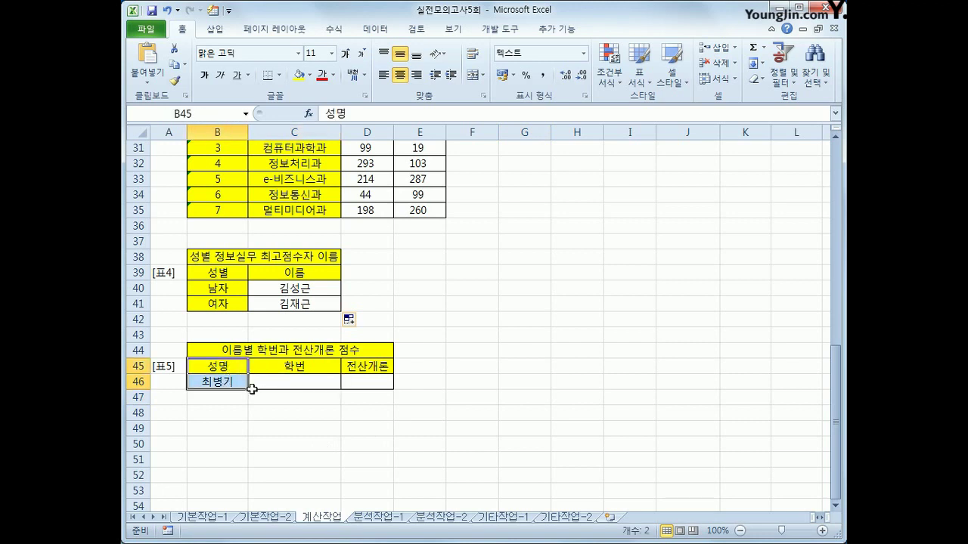
{"action": "left_click", "coordinate": [298, 388]}
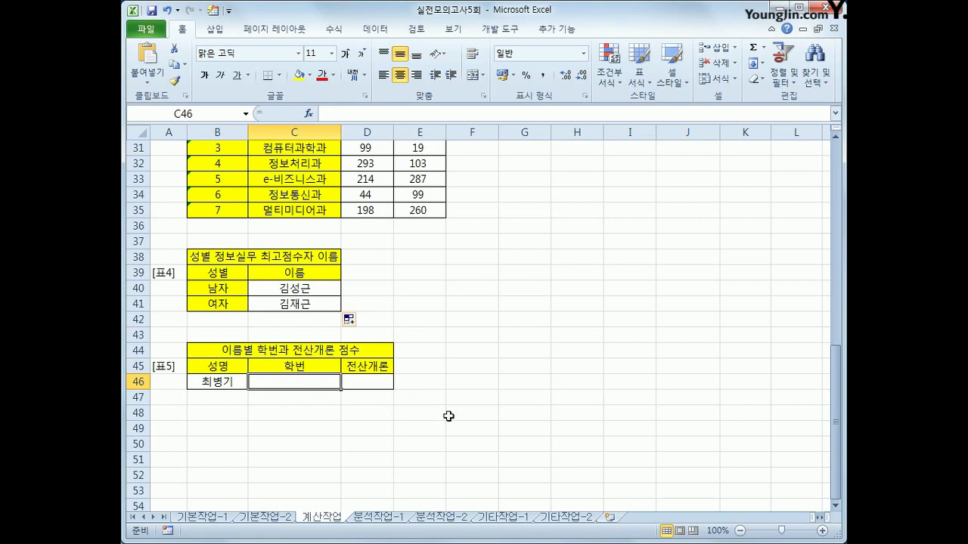
{"action": "type", "text": "="}
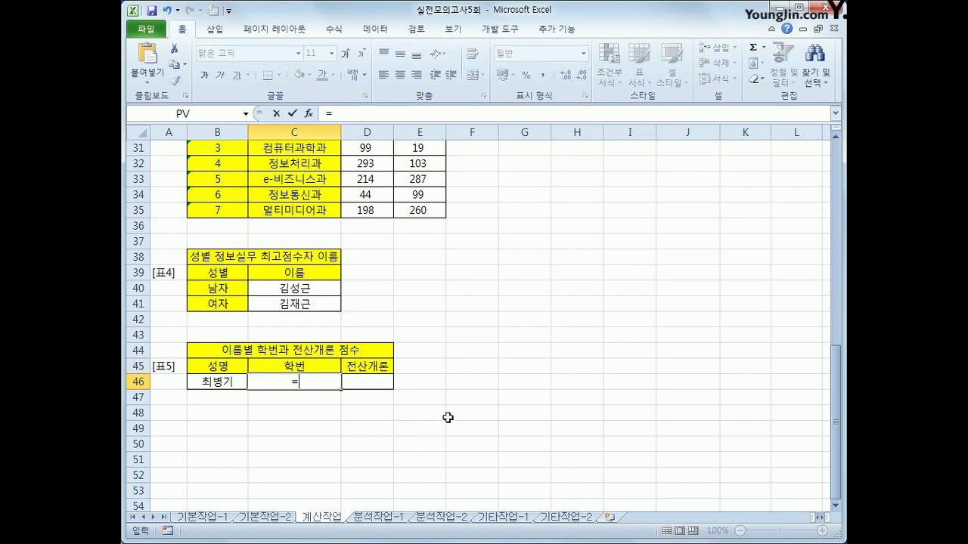
{"action": "type", "text": "dg"}
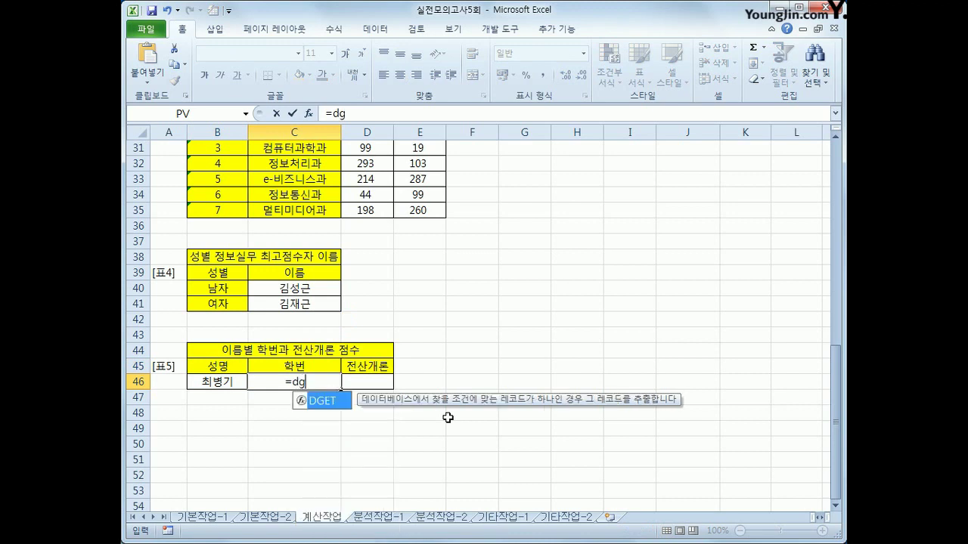
{"action": "key", "text": "Tab"}
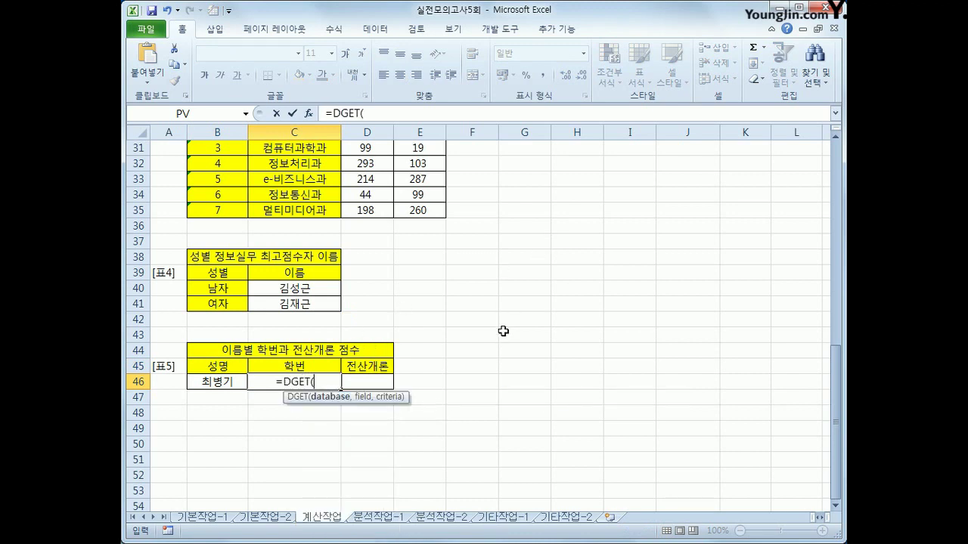
- Set the DGET database to the absolute 표1 range from 학번 to 전산개론 including headers, $B$2:$H$22
{"action": "scroll", "coordinate": [503, 330], "scroll_direction": "up", "scroll_amount": 10}
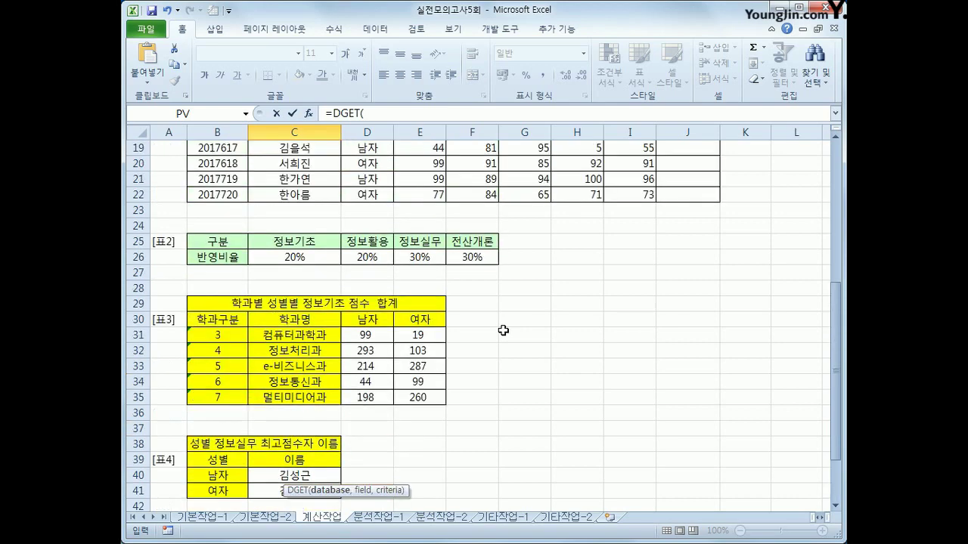
{"action": "left_click_drag", "start_coordinate": [219, 165], "coordinate": [631, 475]}
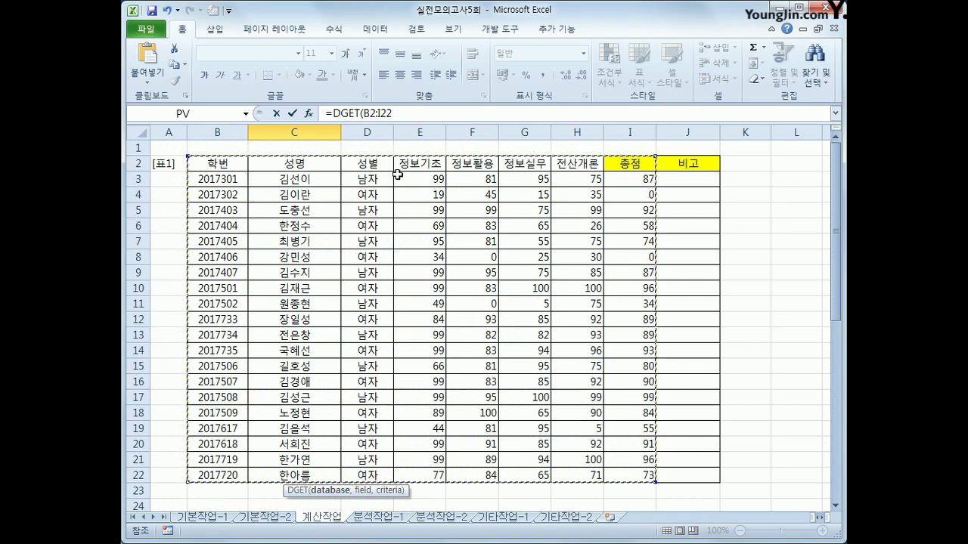
{"action": "left_click_drag", "start_coordinate": [203, 166], "coordinate": [576, 475]}
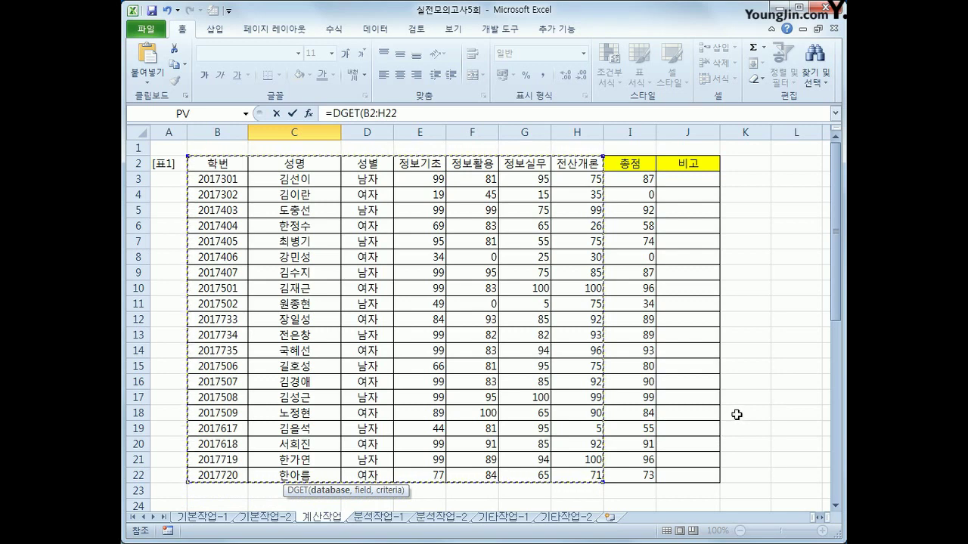
{"action": "scroll", "coordinate": [737, 414], "scroll_direction": "down", "scroll_amount": 10}
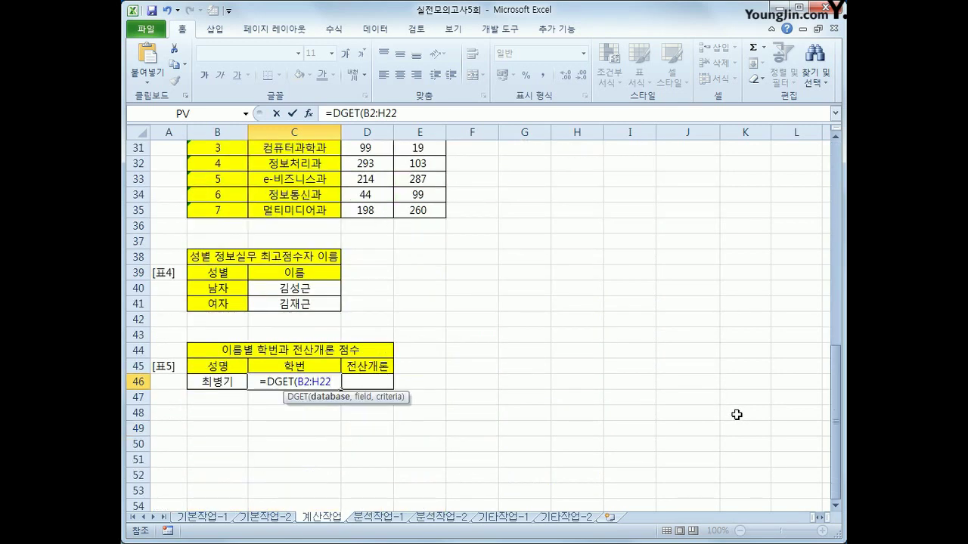
{"action": "key", "text": "F4"}
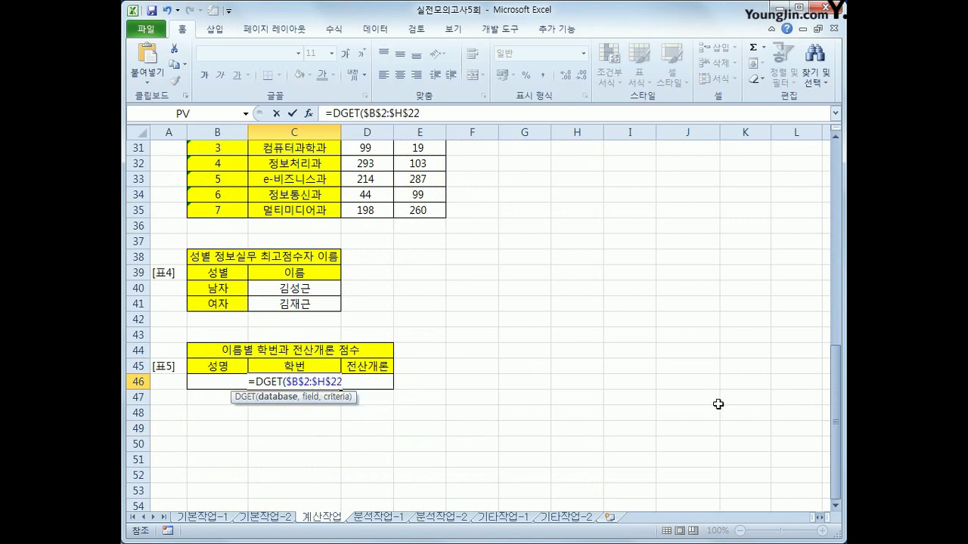
{"action": "type", "text": ","}
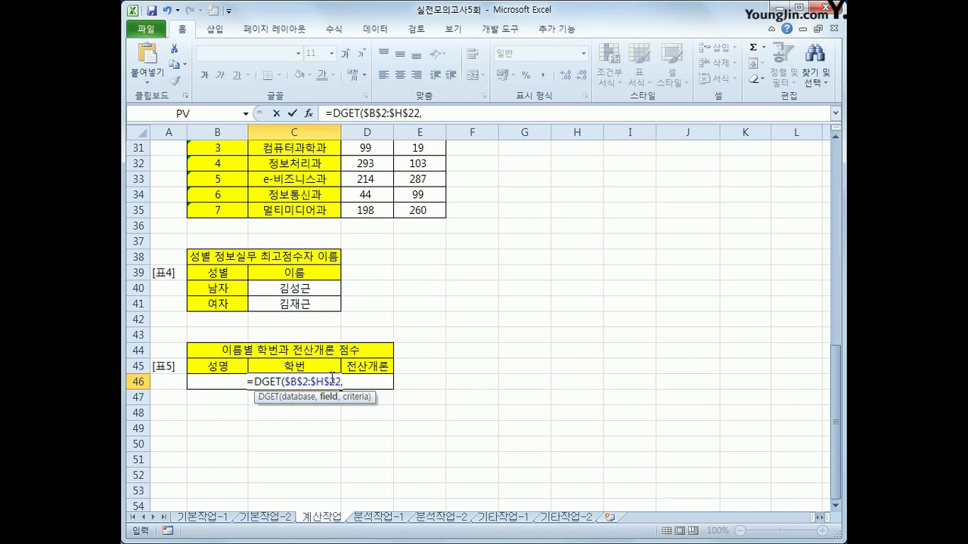
- Use the 학번 header cell C45 of 표5 as the DGET field, keeping the reference relative
{"action": "left_click", "coordinate": [312, 367]}
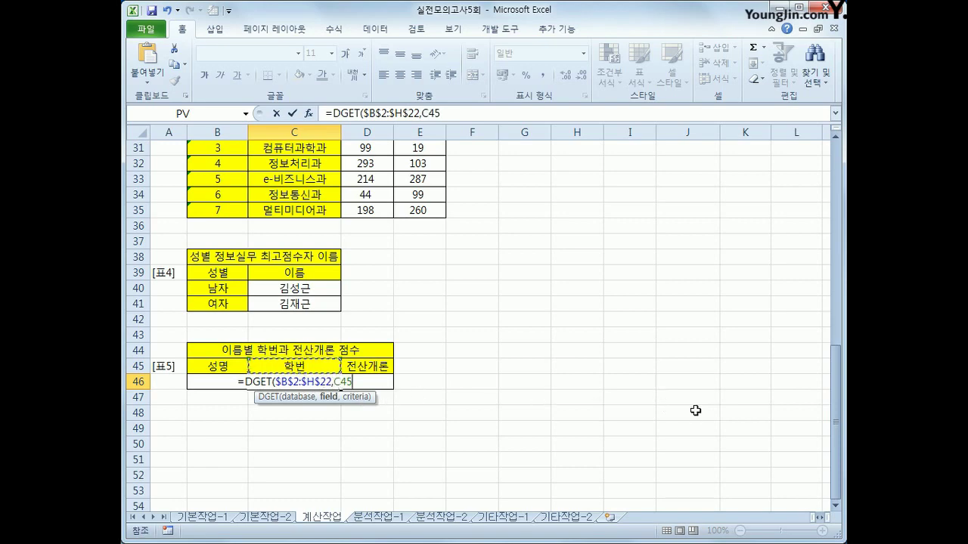
{"action": "scroll", "coordinate": [691, 412], "scroll_direction": "up", "scroll_amount": 10}
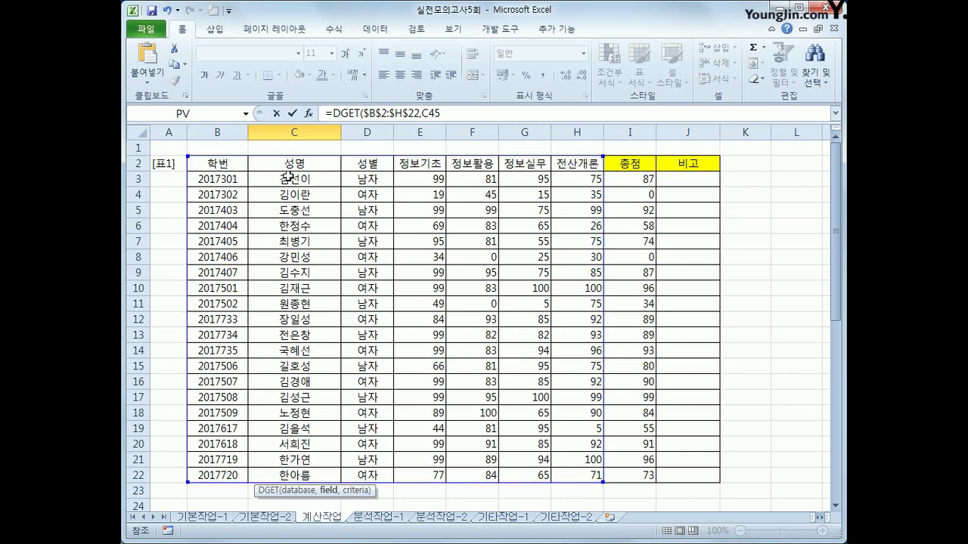
{"action": "type", "text": ","}
{"action": "scroll", "coordinate": [609, 314], "scroll_direction": "down", "scroll_amount": 12}
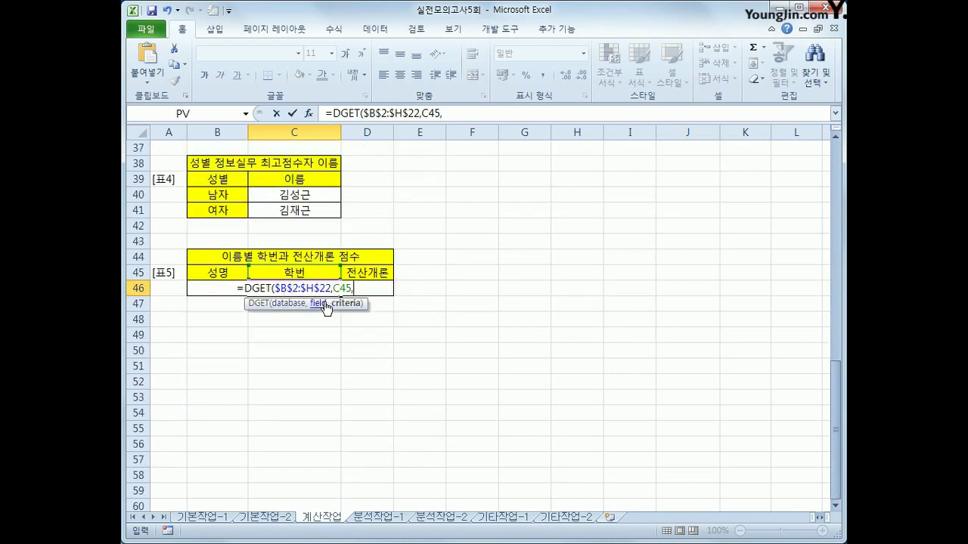
- Set the DGET criteria to the absolute 성명 range $B$45:$B$46 and complete the formula
{"action": "left_click_drag", "start_coordinate": [236, 273], "coordinate": [219, 289]}
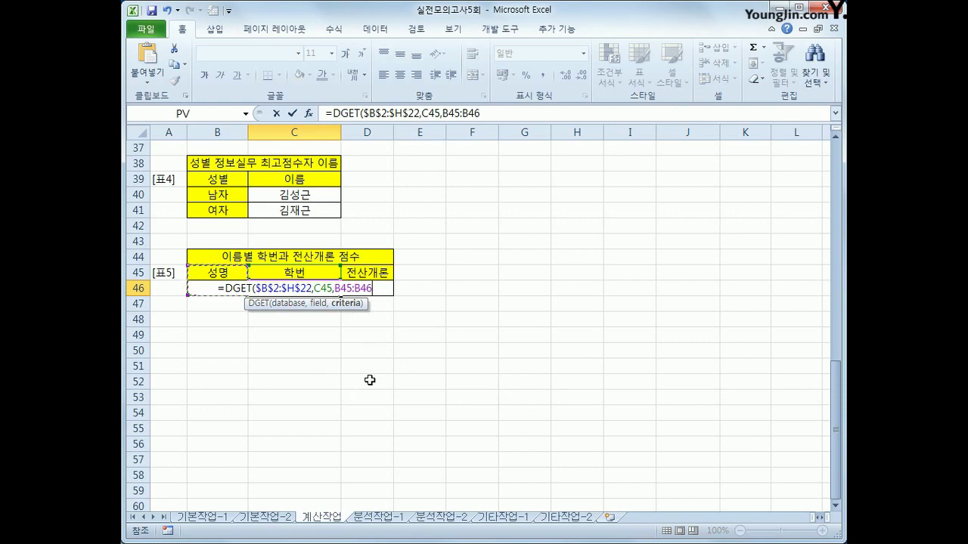
{"action": "key", "text": "F4"}
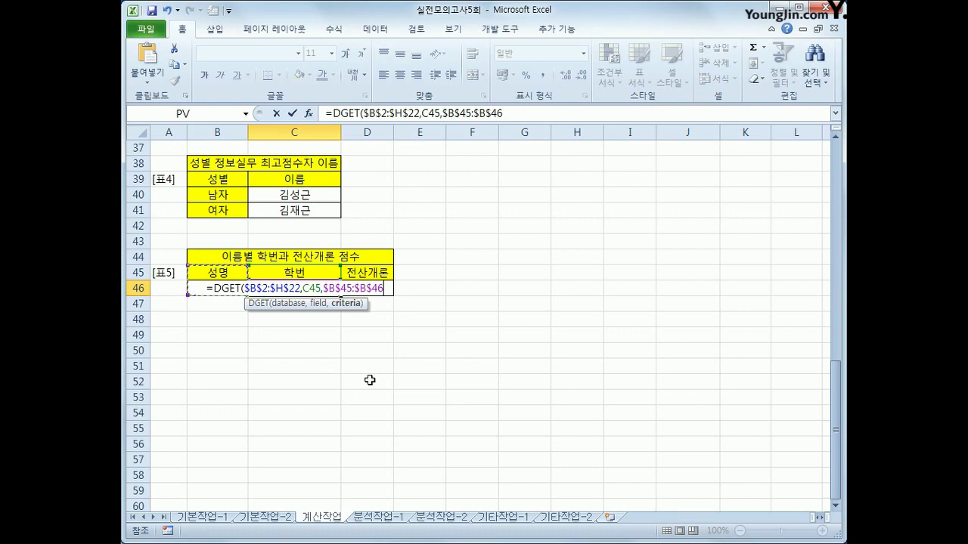
{"action": "type", "text": ")"}
{"action": "key", "text": "Return"}
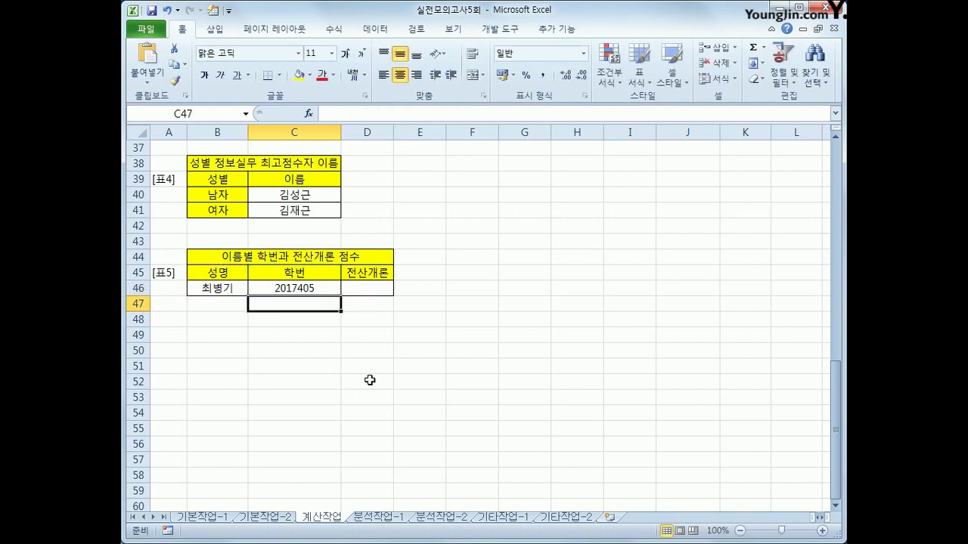
- Copy the DGET formula from C46 across to the 전산개론 cell D46
{"action": "key", "text": "Up"}
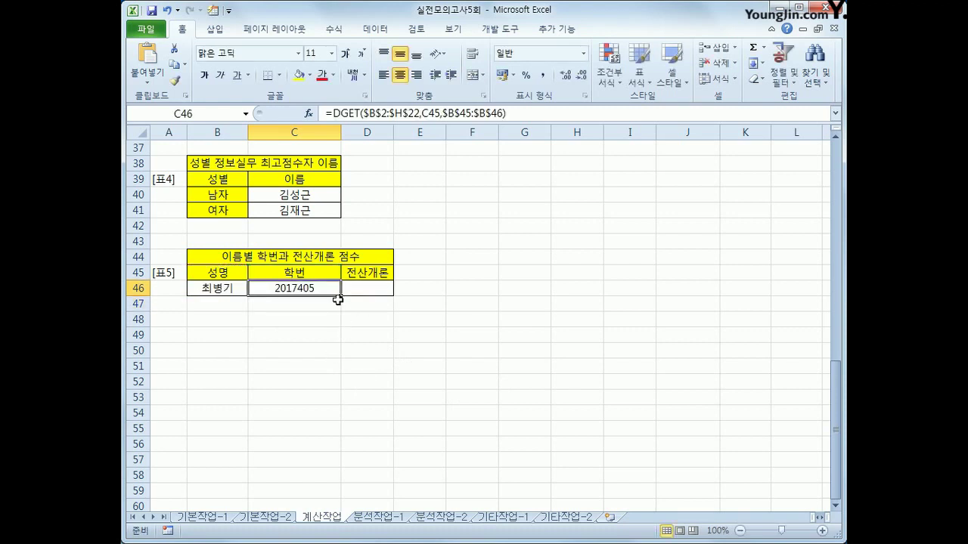
{"action": "left_click_drag", "start_coordinate": [341, 297], "coordinate": [389, 299]}
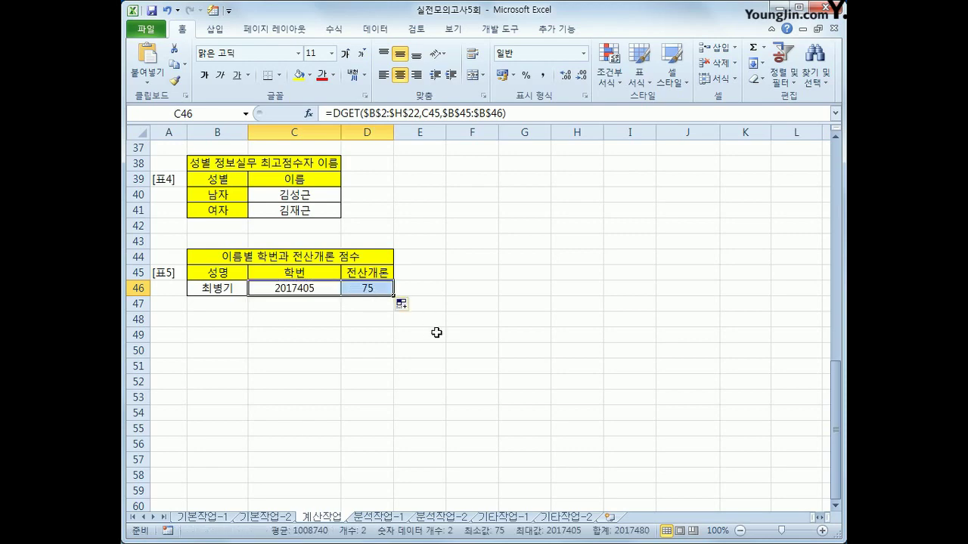
{"action": "scroll", "coordinate": [434, 330], "scroll_direction": "up", "scroll_amount": 12}
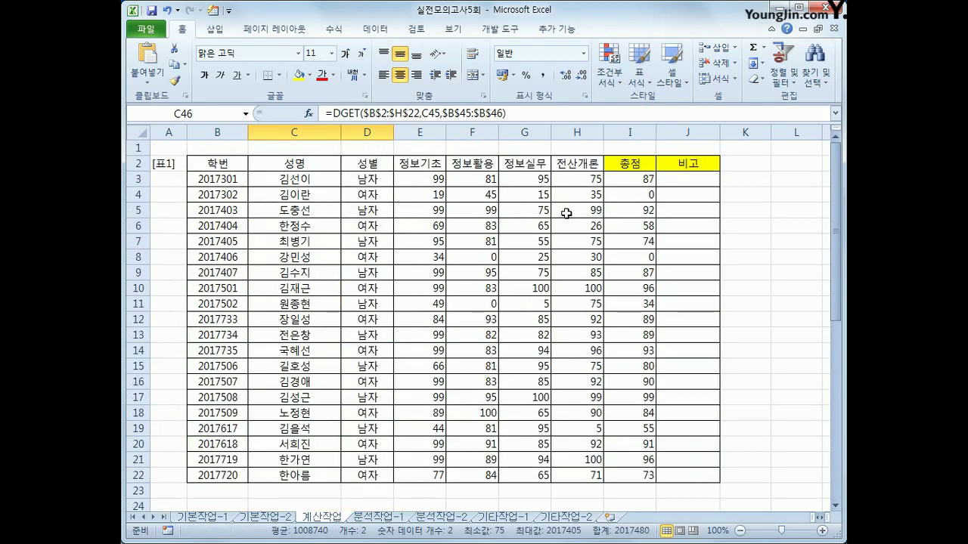
- Check the 표5 학번 and 전산개론 lookups against the matching student's row in 표1
{"action": "left_click", "coordinate": [587, 178]}
{"action": "scroll", "coordinate": [657, 342], "scroll_direction": "down", "scroll_amount": 4}
{"action": "scroll", "coordinate": [650, 342], "scroll_direction": "down", "scroll_amount": 5}
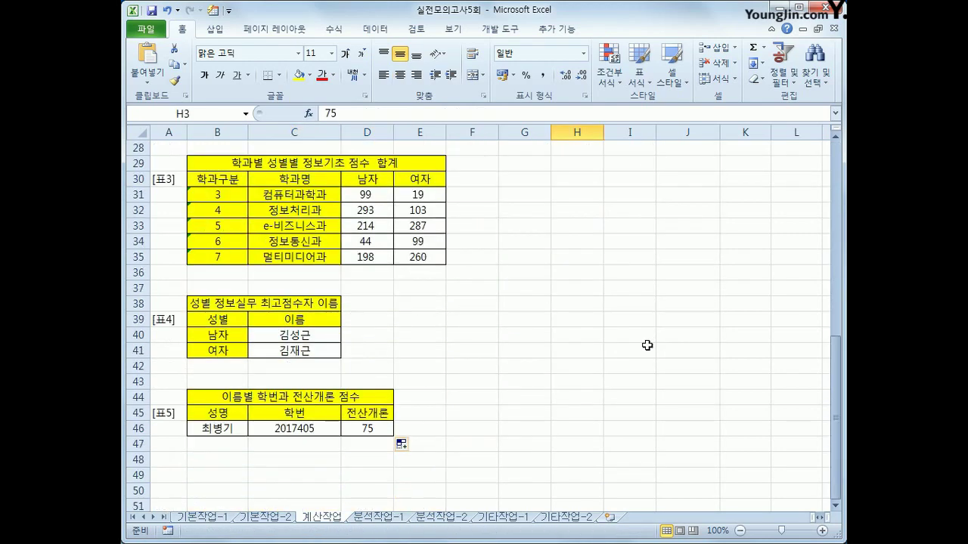
{"action": "scroll", "coordinate": [648, 341], "scroll_direction": "up", "scroll_amount": 10}
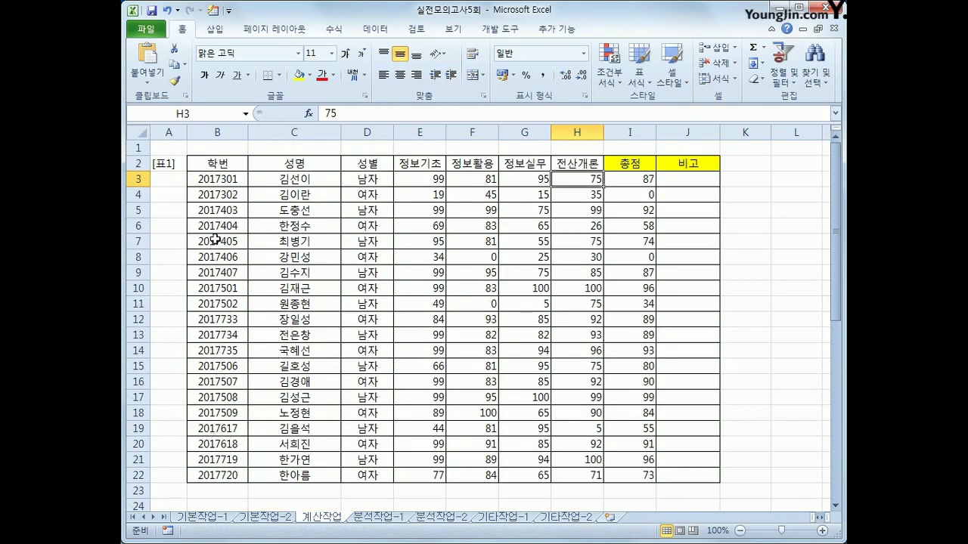
{"action": "left_click_drag", "start_coordinate": [215, 240], "coordinate": [583, 247]}
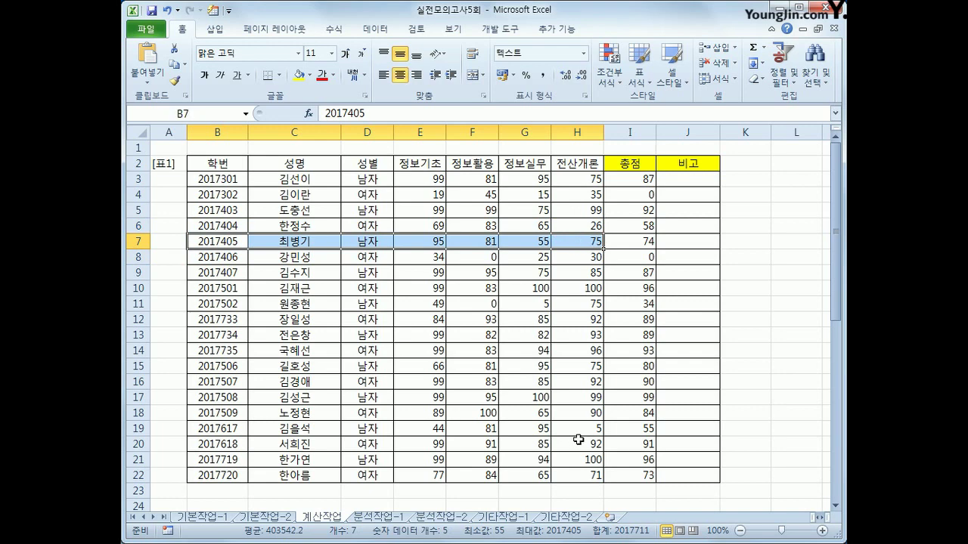
{"action": "scroll", "coordinate": [578, 440], "scroll_direction": "down", "scroll_amount": 9}
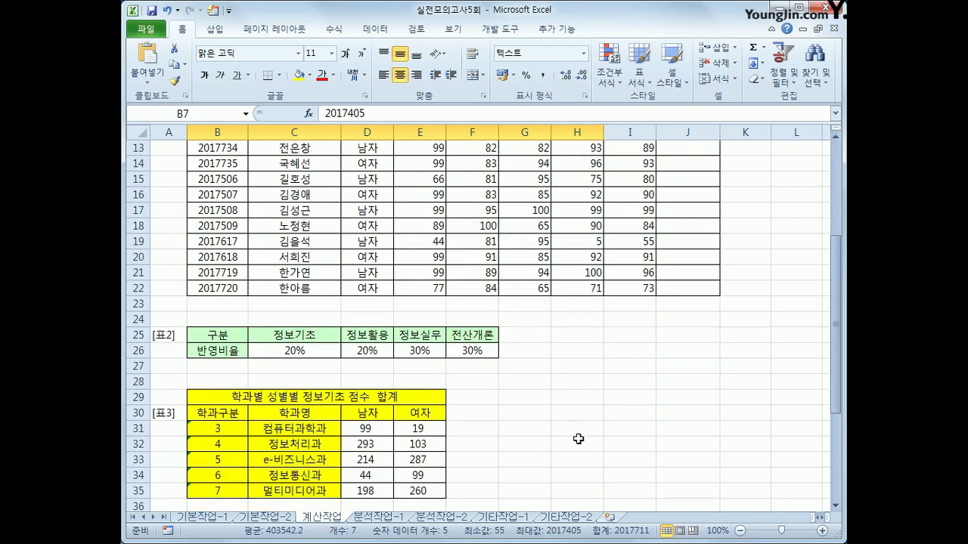
{"action": "left_click", "coordinate": [378, 427]}
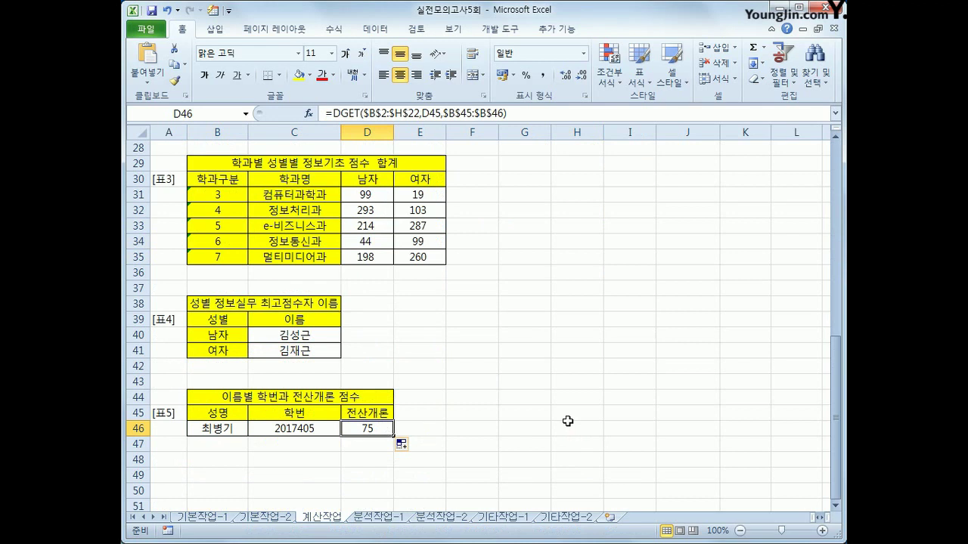
- Select the first 비고 cell J3 of 표1 and insert a new standard module in the workbook's Visual Basic project
{"action": "scroll", "coordinate": [568, 421], "scroll_direction": "up", "scroll_amount": 9}
{"action": "left_click", "coordinate": [694, 183]}
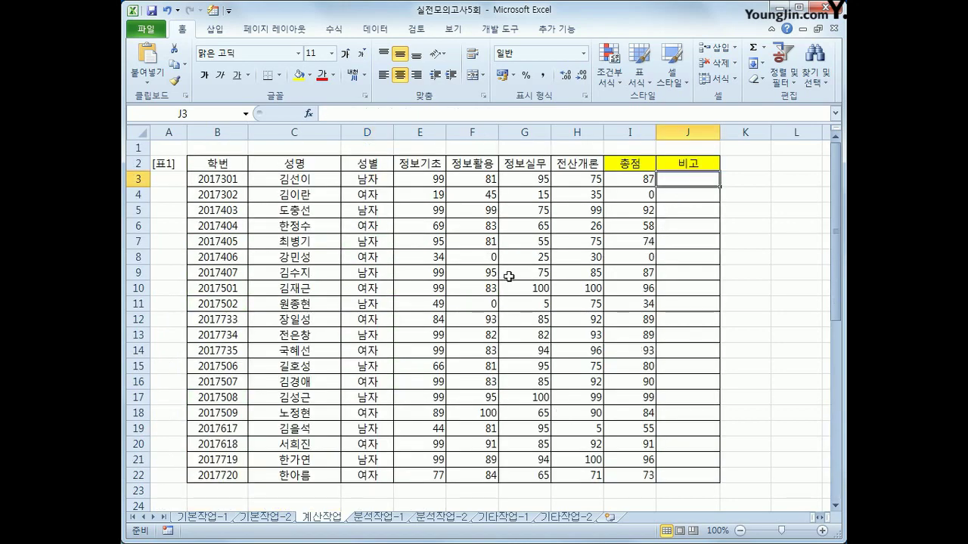
{"action": "left_click", "coordinate": [500, 28]}
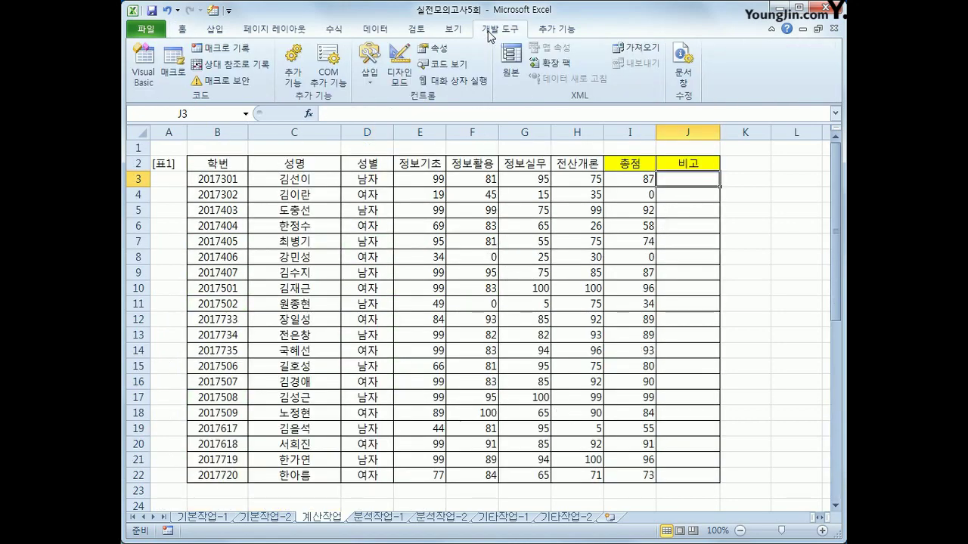
{"action": "left_click", "coordinate": [140, 89]}
{"action": "left_click", "coordinate": [289, 84]}
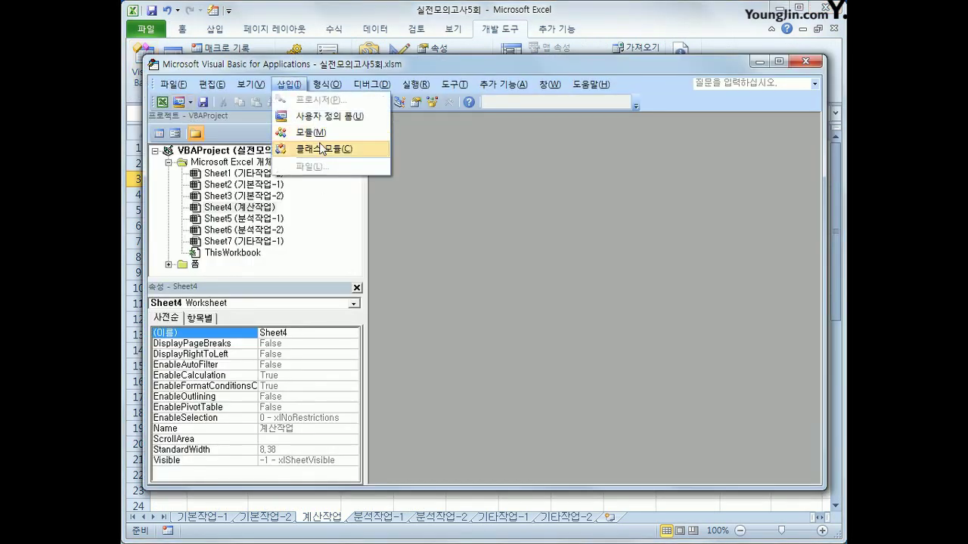
{"action": "left_click", "coordinate": [310, 133]}
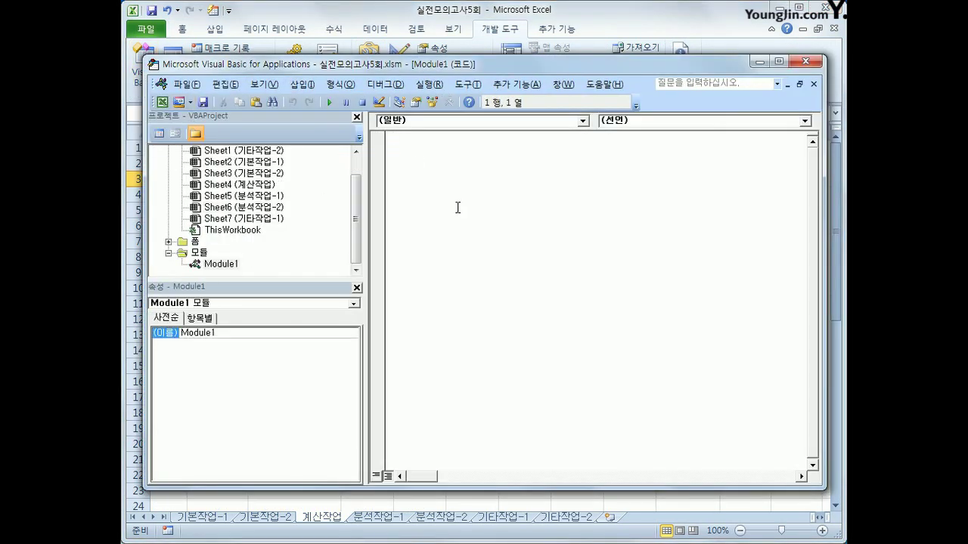
- Declare the user-defined function fn비고(총점) in the new module
{"action": "type", "text": "function"}
{"action": "type", "text": " fn"}
{"action": "type", "text": "ㅇ"}
{"action": "key", "text": "BackSpace"}
{"action": "type", "text": "비고("}
{"action": "type", "text": "초"}
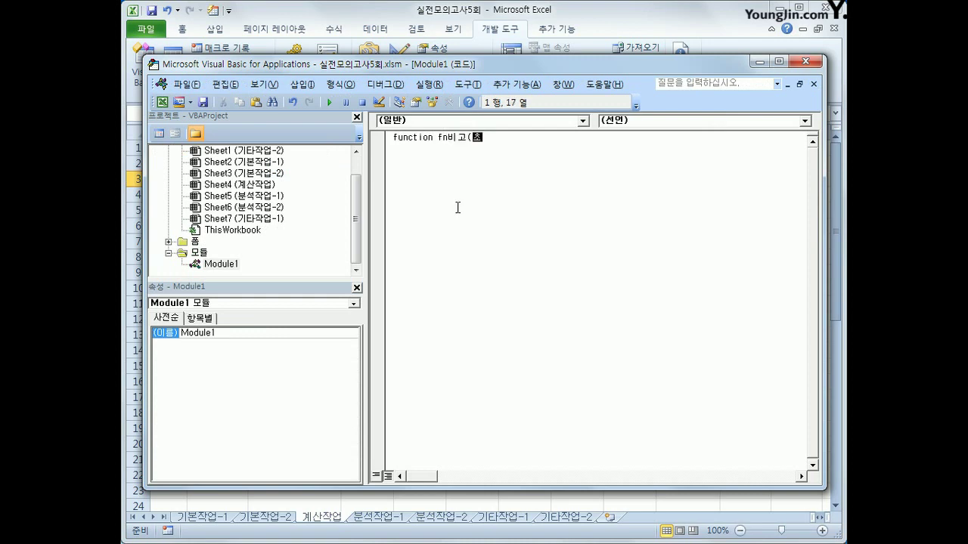
{"action": "type", "text": "ㅇ점)"}
{"action": "key", "text": "Return"}
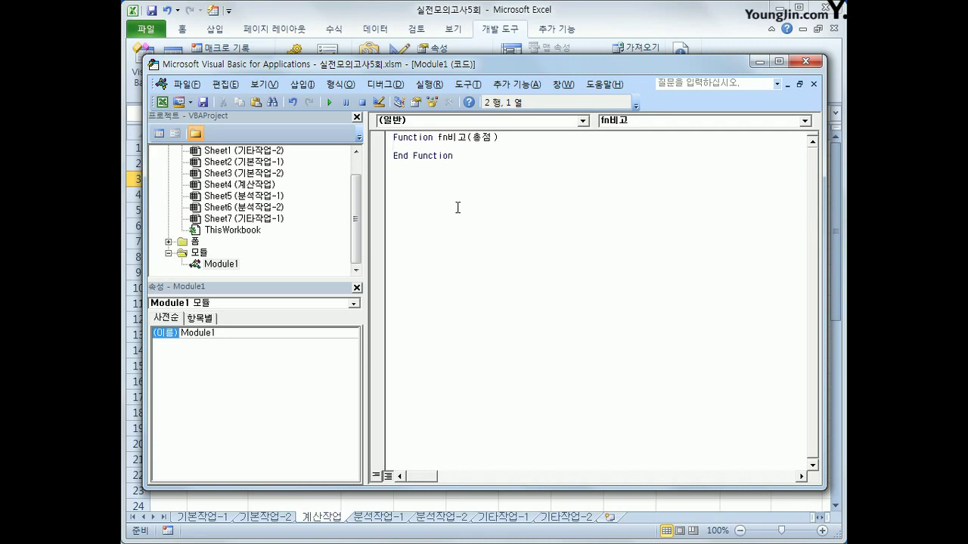
- Add an If condition to fn비고 that returns "미달" when 총점 < 60
{"action": "key", "text": "Return"}
{"action": "key", "text": "Tab"}
{"action": "type", "text": "i"}
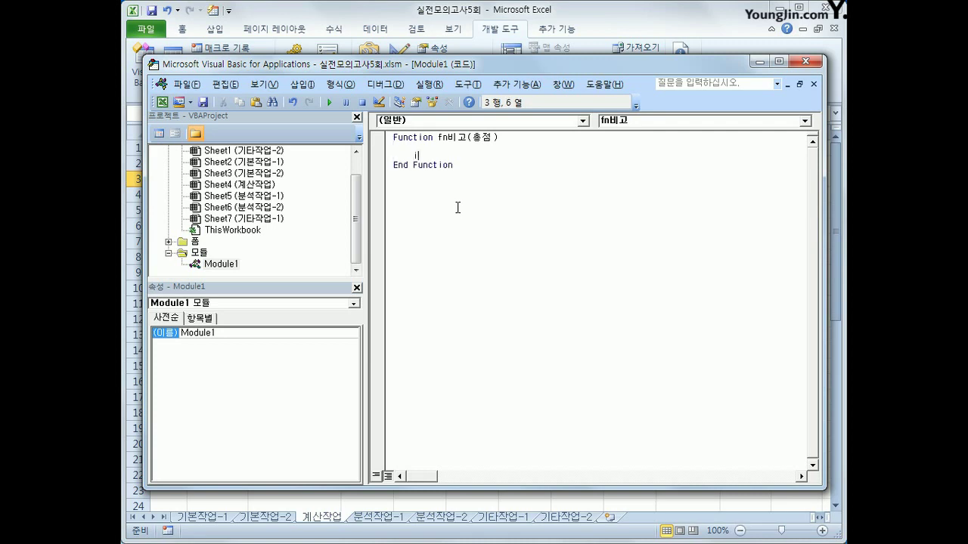
{"action": "type", "text": "f 총점 < 60 then"}
{"action": "key", "text": "Return"}
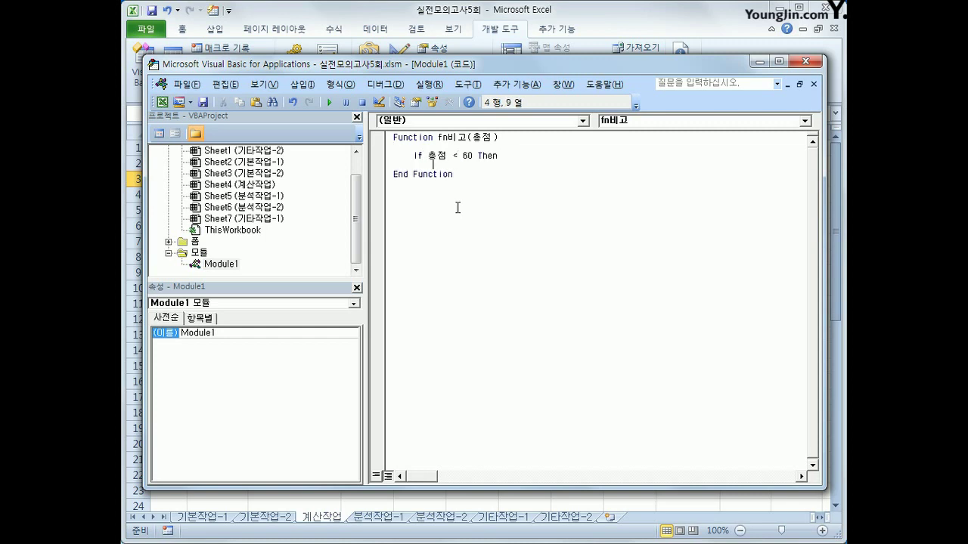
{"action": "type", "text": "fn비고 = \"미달\""}
{"action": "key", "text": "Return"}
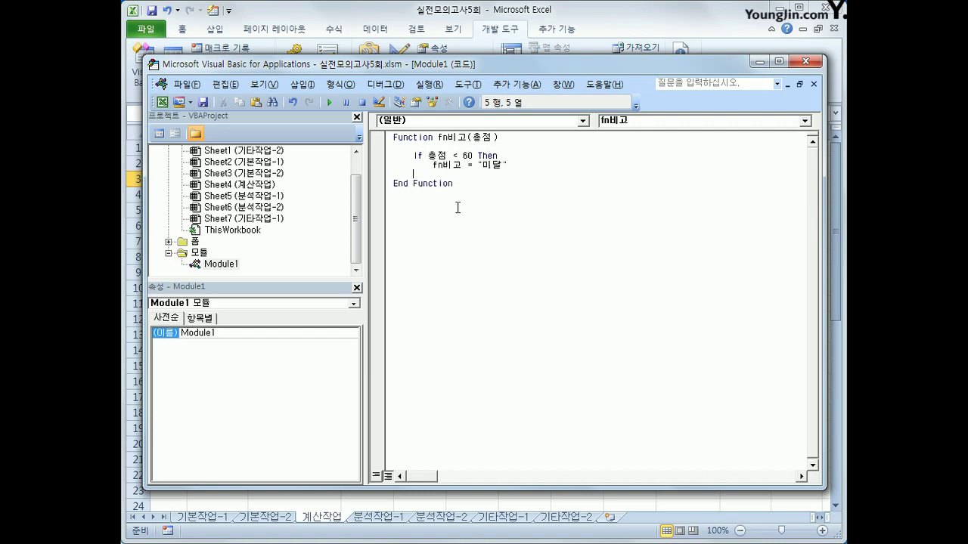
- Add an Else branch that sets fn비고 to an empty string ""
{"action": "type", "text": "else"}
{"action": "key", "text": "Return"}
{"action": "key", "text": "Tab"}
{"action": "type", "text": "fn"}
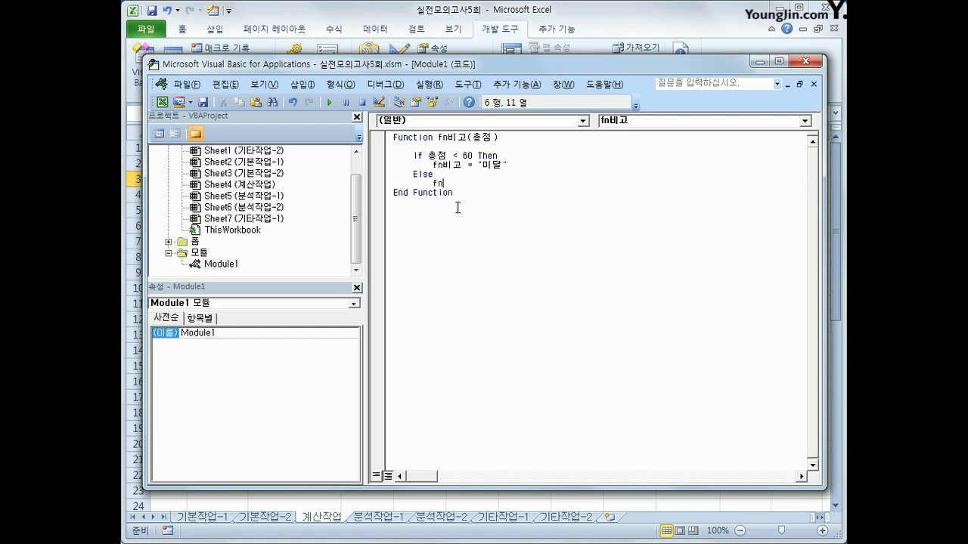
{"action": "type", "text": "f비고"}
{"action": "key", "text": "BackSpace"}
{"action": "key", "text": "BackSpace"}
{"action": "type", "text": "비고 = \"\""}
{"action": "key", "text": "Return"}
{"action": "key", "text": "BackSpace"}
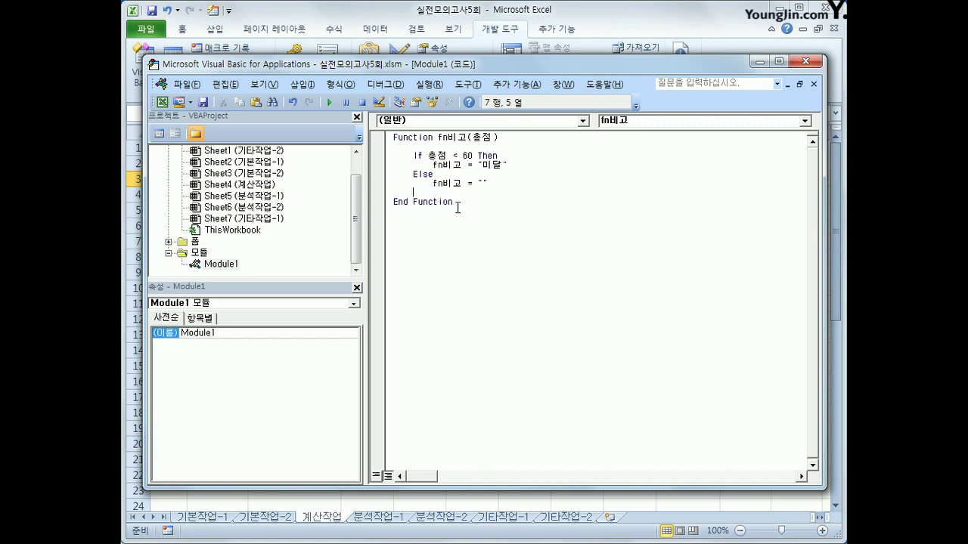
- End the conditional block with End If and close the code editor to return to the 계산작업 sheet
{"action": "type", "text": "end if"}
{"action": "key", "text": "Return"}
{"action": "left_click", "coordinate": [806, 61]}
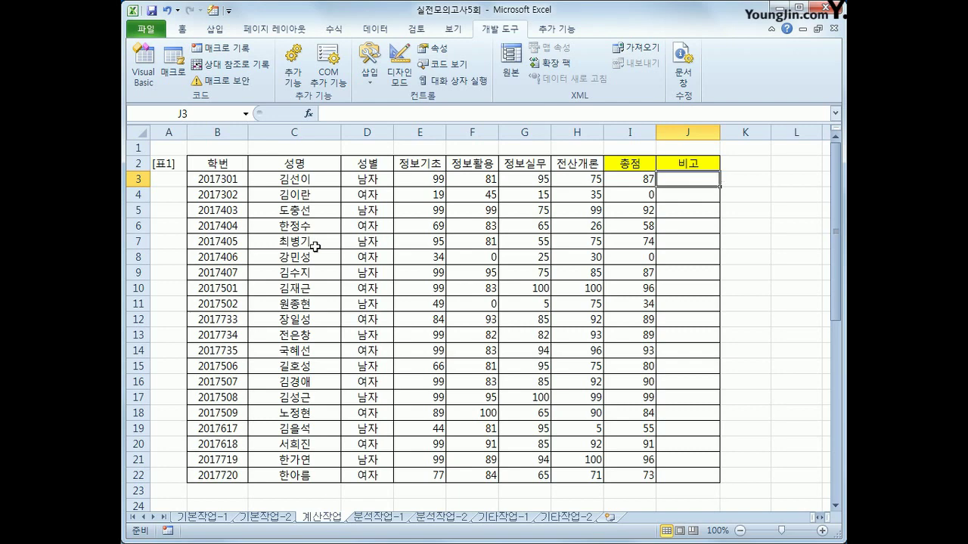
- Enter the user-defined function fn비고 in J3 with I3 as 총점, and fill it down the 비고 column to J22
{"action": "left_click", "coordinate": [310, 114]}
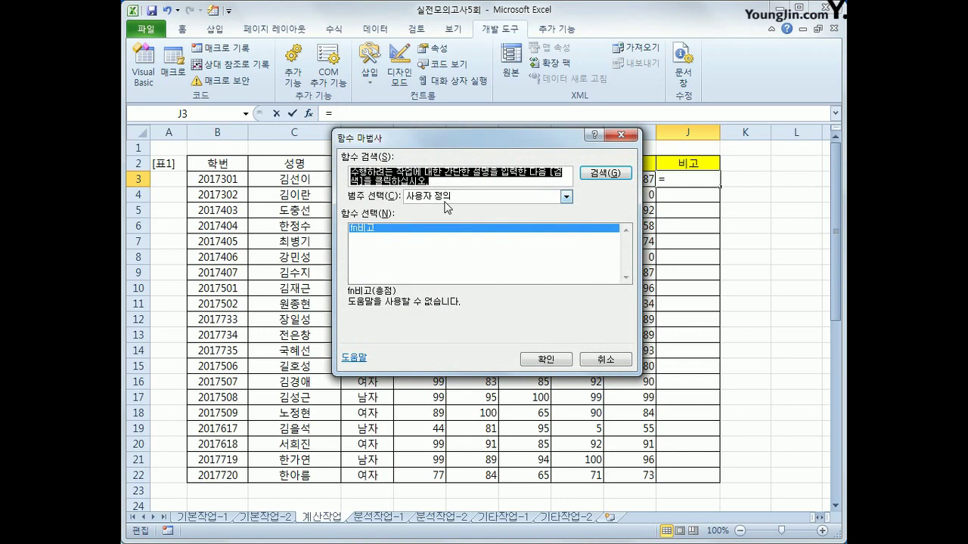
{"action": "left_click", "coordinate": [380, 230]}
{"action": "left_click", "coordinate": [536, 362]}
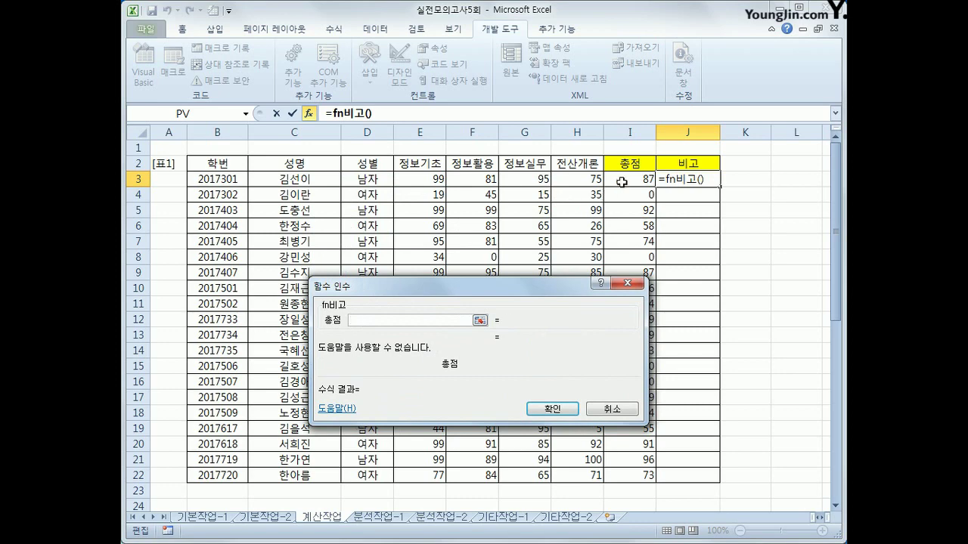
{"action": "left_click", "coordinate": [621, 182]}
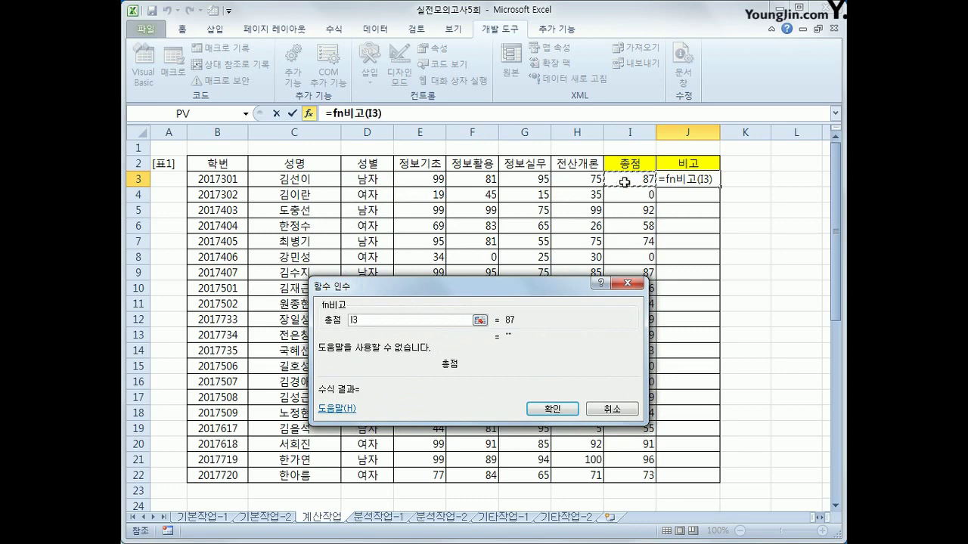
{"action": "left_click", "coordinate": [552, 408]}
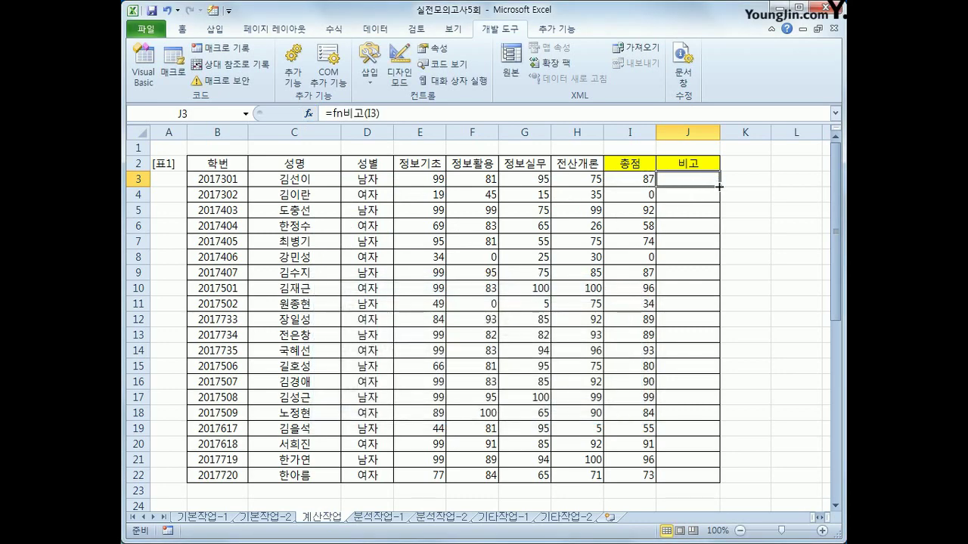
{"action": "double_click", "coordinate": [719, 186]}
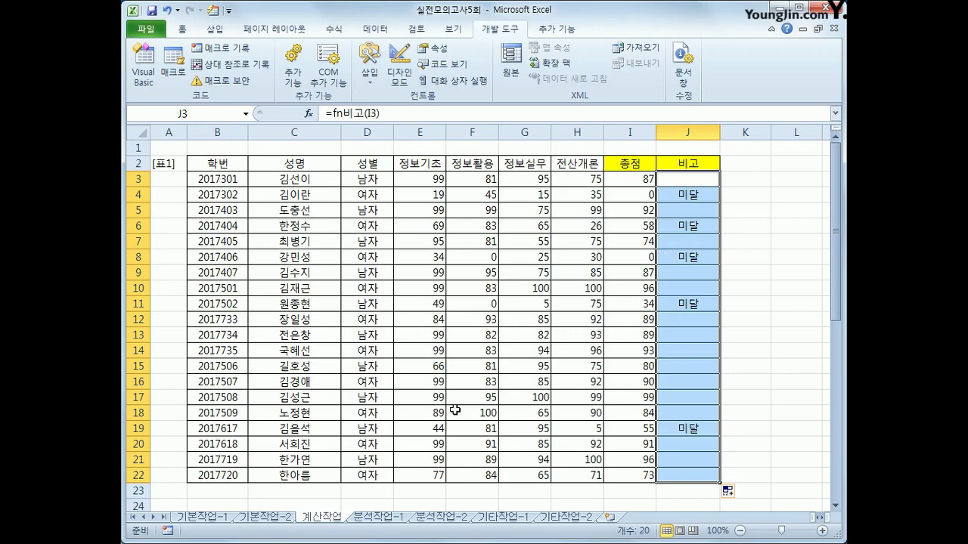
- Start a PivotTable from the 훈련생 성적 결과 table on the 분석작업-1 sheet, using the source range $B$3:$H$26
{"action": "left_click", "coordinate": [374, 518]}
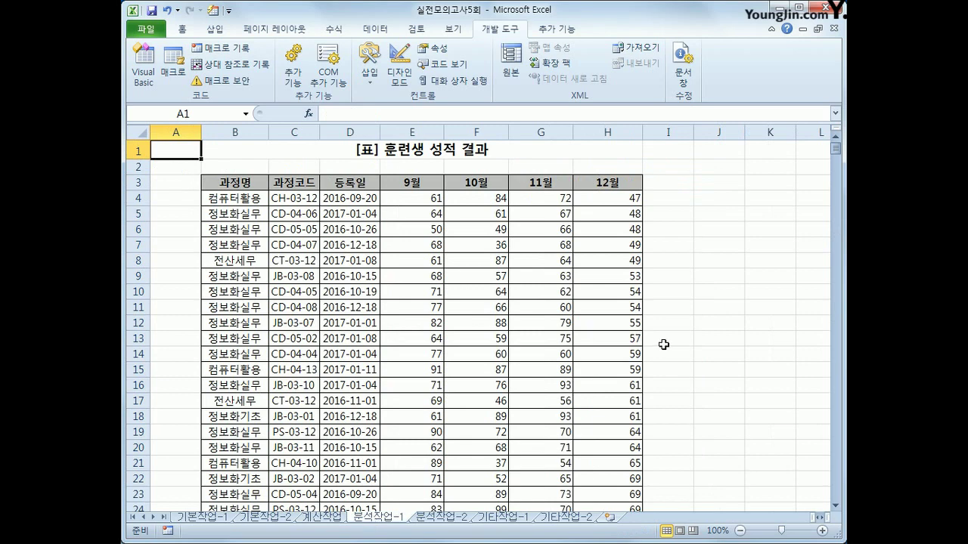
{"action": "left_click", "coordinate": [740, 312]}
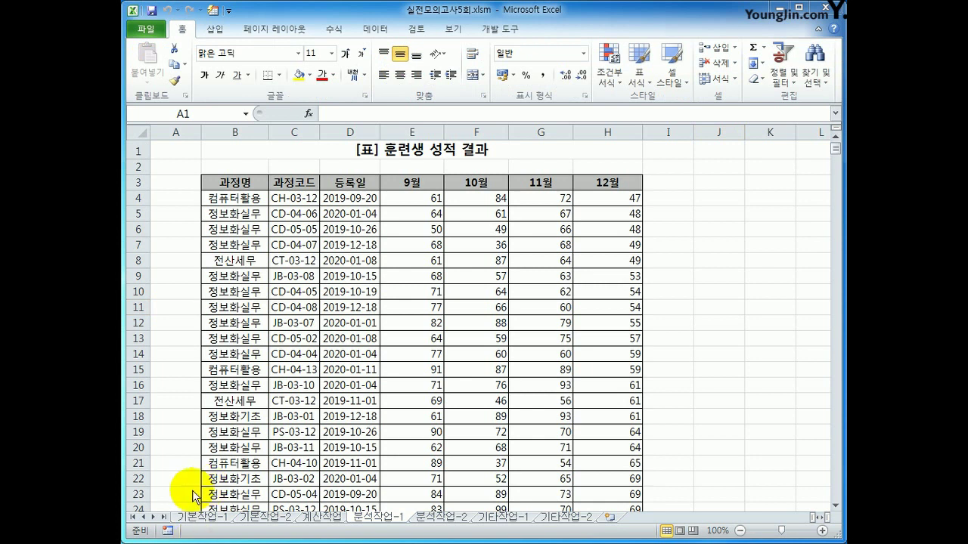
{"action": "left_click", "coordinate": [235, 185]}
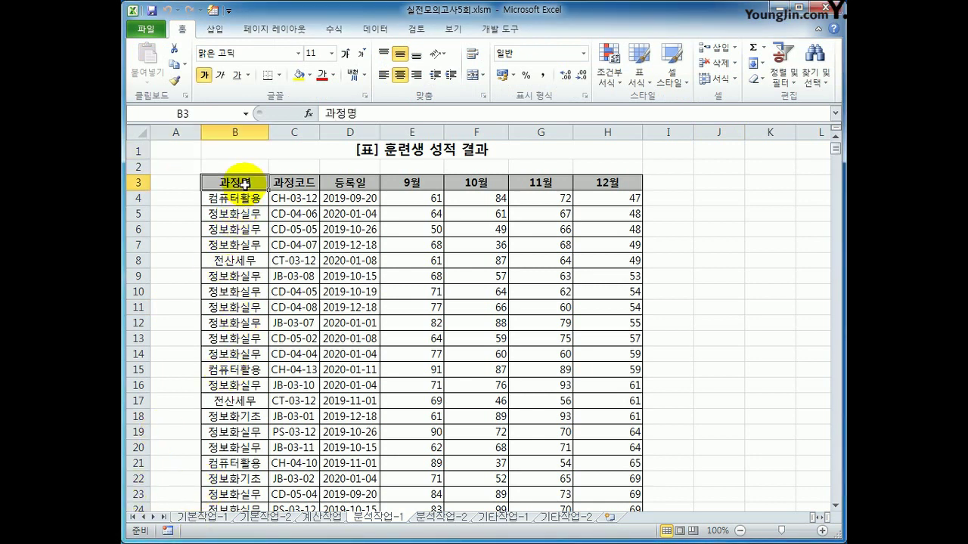
{"action": "left_click", "coordinate": [213, 28]}
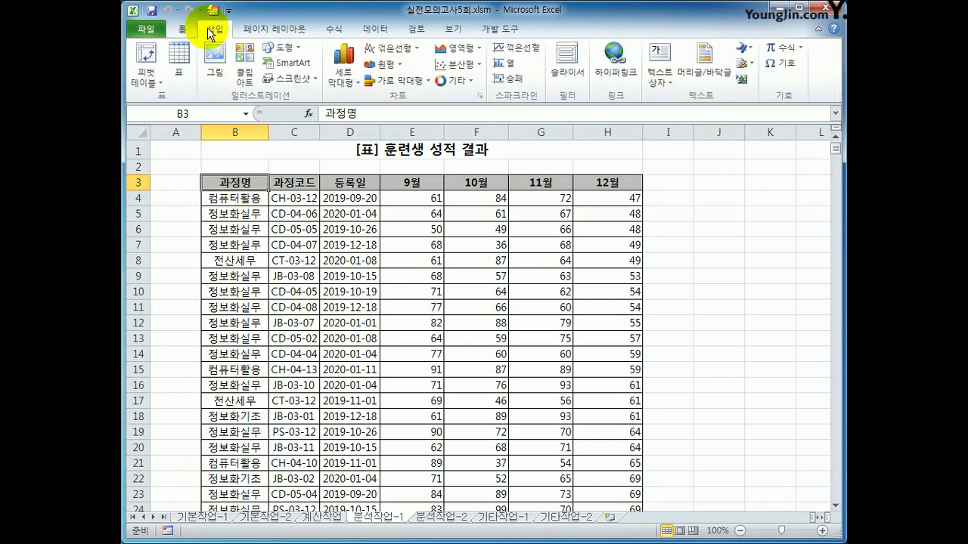
{"action": "left_click", "coordinate": [141, 56]}
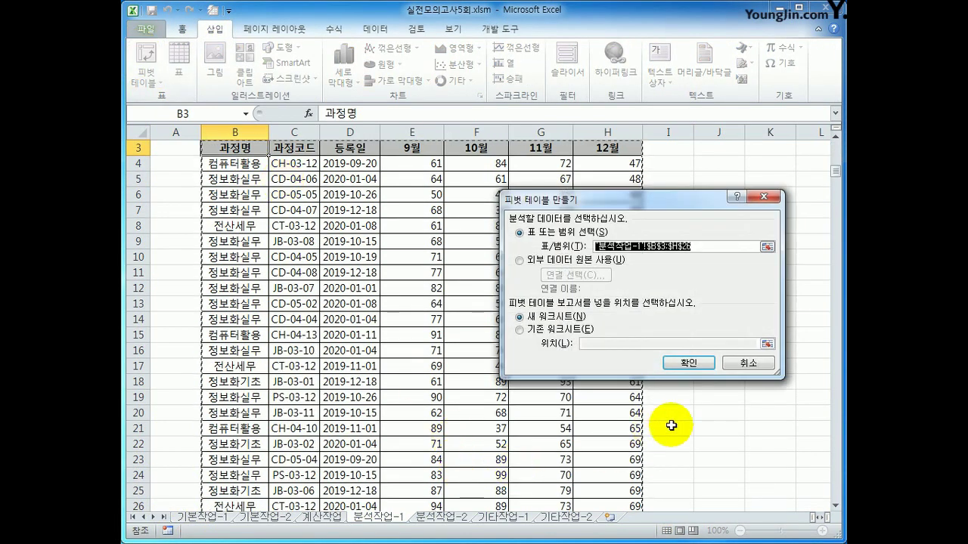
{"action": "scroll", "coordinate": [741, 458], "scroll_direction": "down", "scroll_amount": 2}
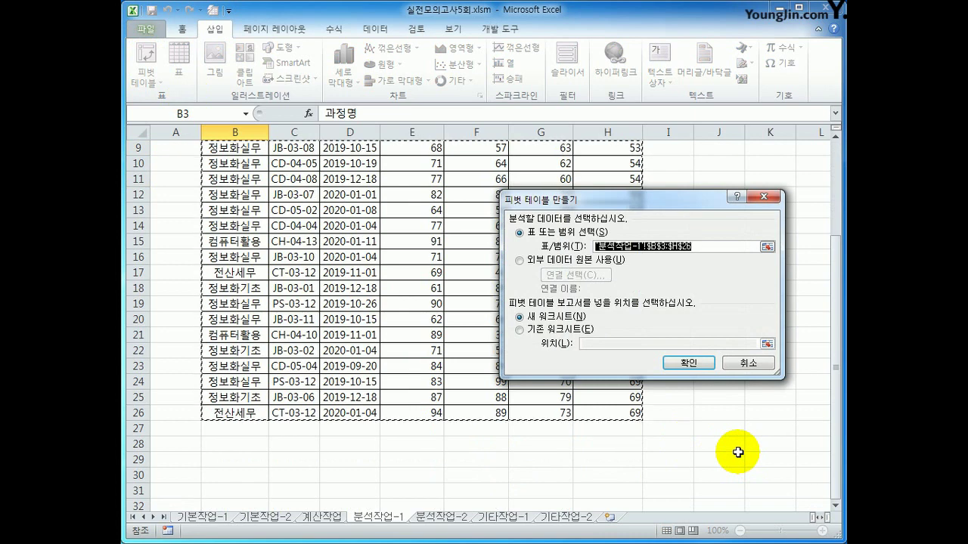
{"action": "scroll", "coordinate": [738, 452], "scroll_direction": "up", "scroll_amount": 2}
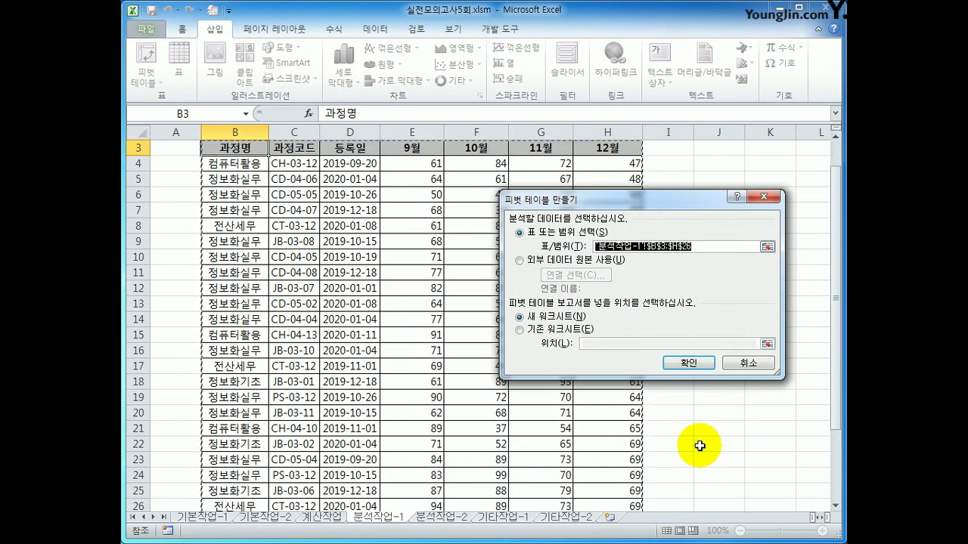
{"action": "scroll", "coordinate": [694, 445], "scroll_direction": "down", "scroll_amount": 1}
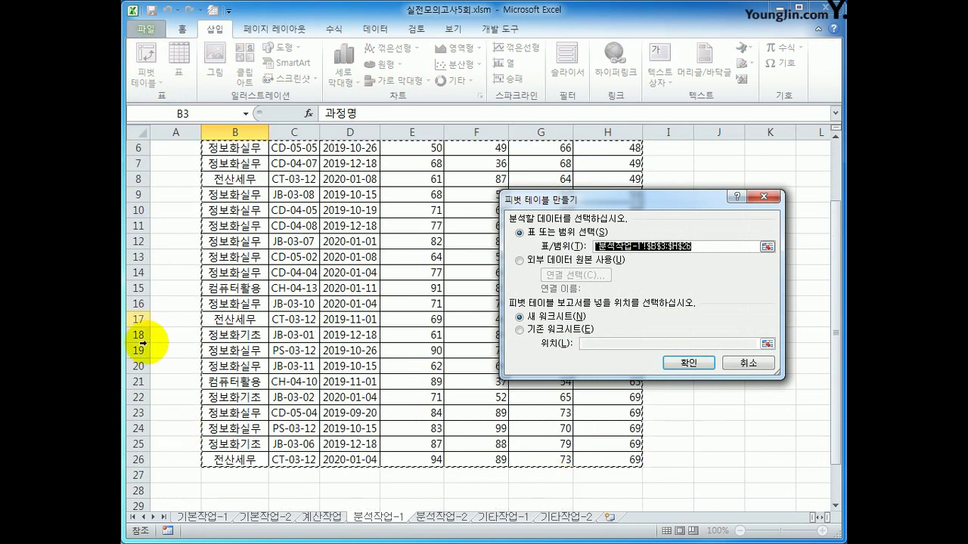
- Set the PivotTable's location to cell L8 of the existing 분석작업-1 worksheet and create it
{"action": "left_click", "coordinate": [543, 331]}
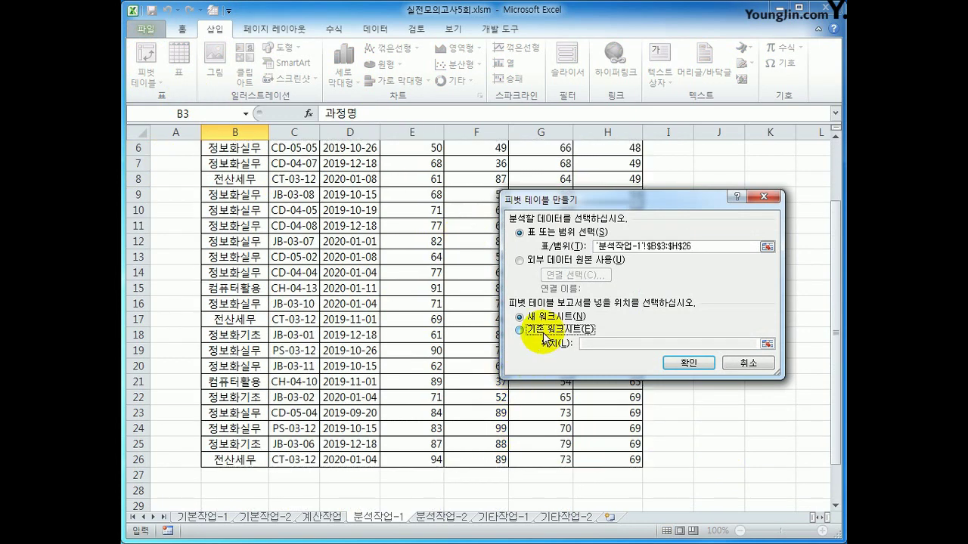
{"action": "left_click", "coordinate": [596, 345]}
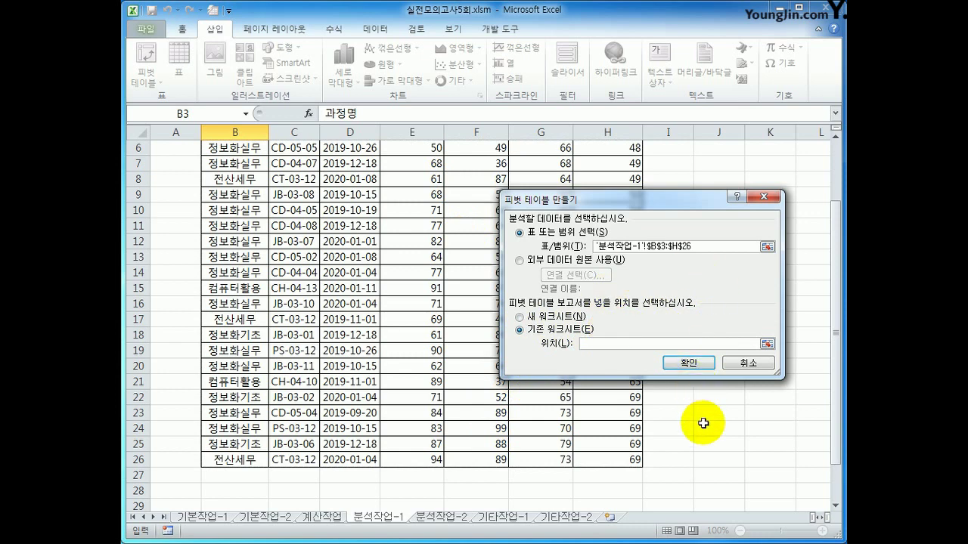
{"action": "scroll", "coordinate": [748, 442], "scroll_direction": "up", "scroll_amount": 2}
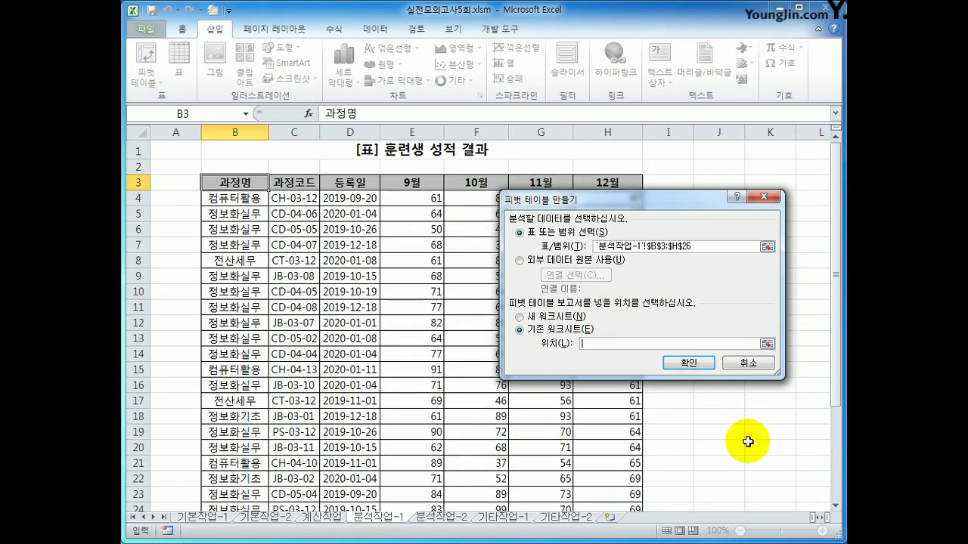
{"action": "left_click", "coordinate": [823, 519]}
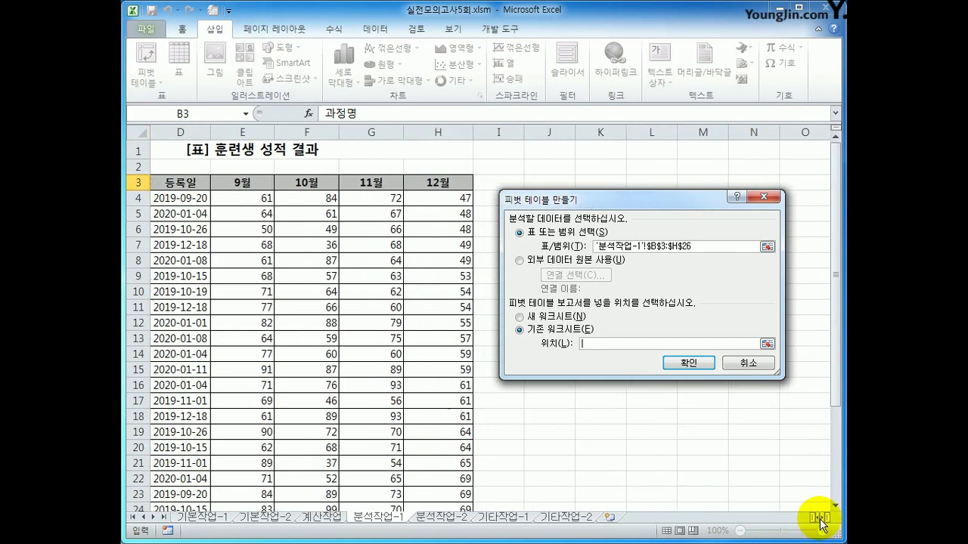
{"action": "left_click_drag", "start_coordinate": [642, 210], "coordinate": [634, 322]}
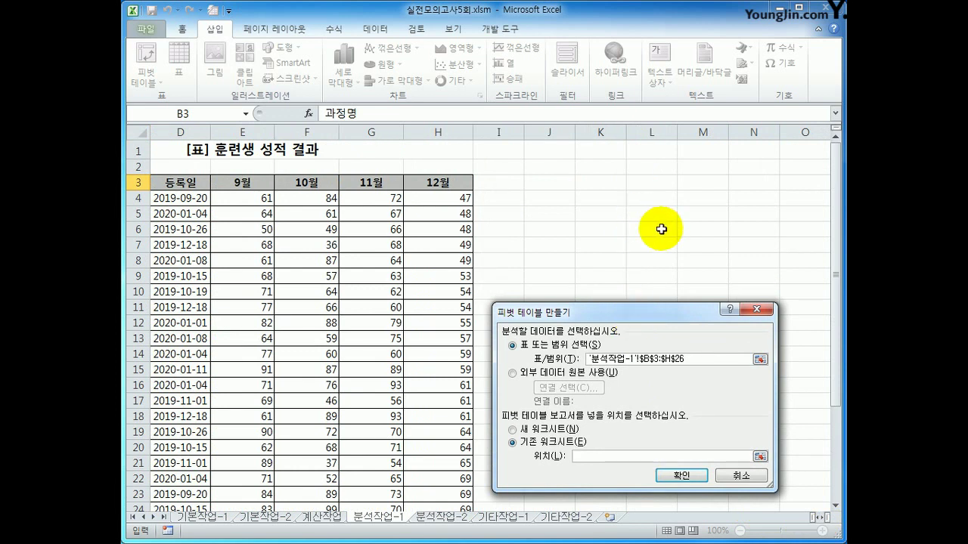
{"action": "left_click", "coordinate": [655, 259]}
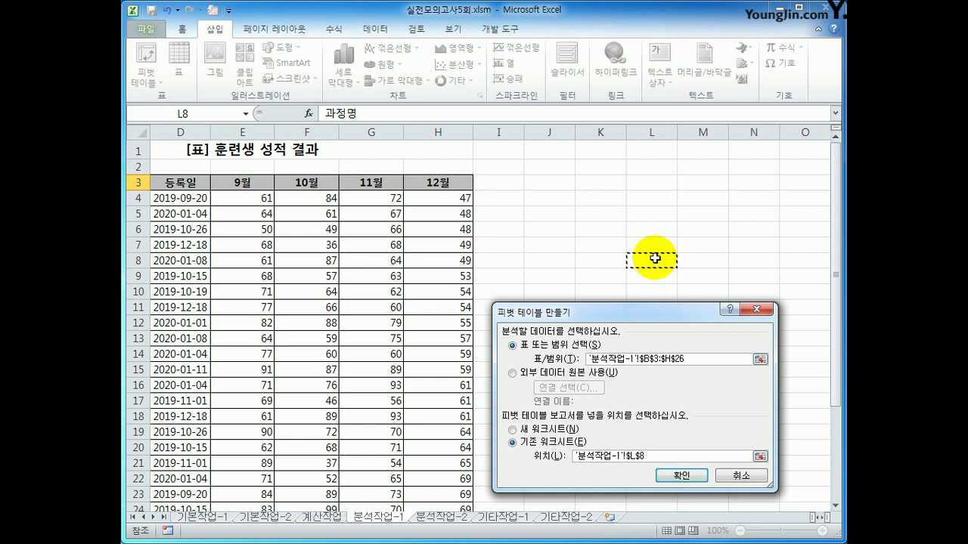
{"action": "left_click", "coordinate": [650, 227]}
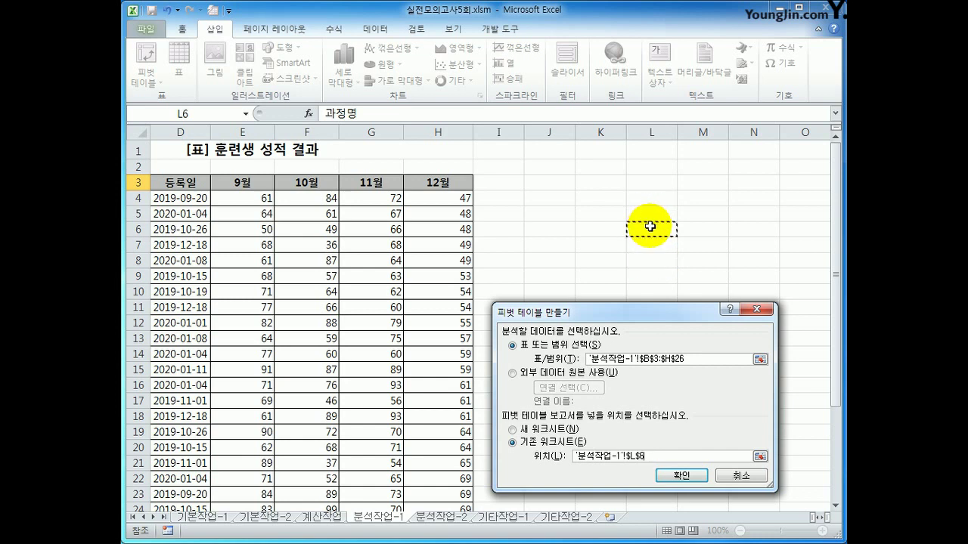
{"action": "left_click", "coordinate": [651, 259]}
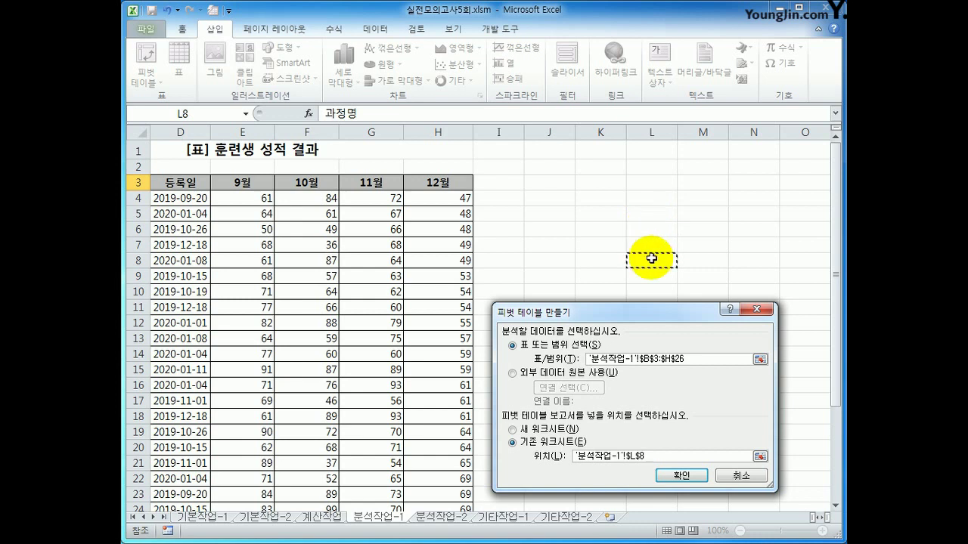
{"action": "left_click", "coordinate": [668, 477]}
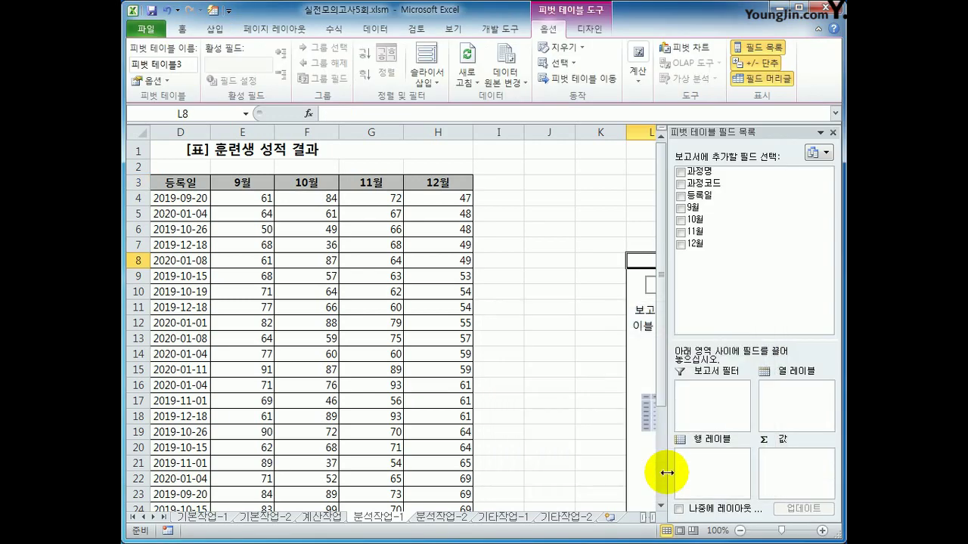
- Add 과정코드 as the report filter and 과정명 as the row label of the new PivotTable
{"action": "left_click", "coordinate": [650, 519]}
{"action": "left_click", "coordinate": [649, 520]}
{"action": "left_click", "coordinate": [648, 519]}
{"action": "left_click", "coordinate": [648, 520]}
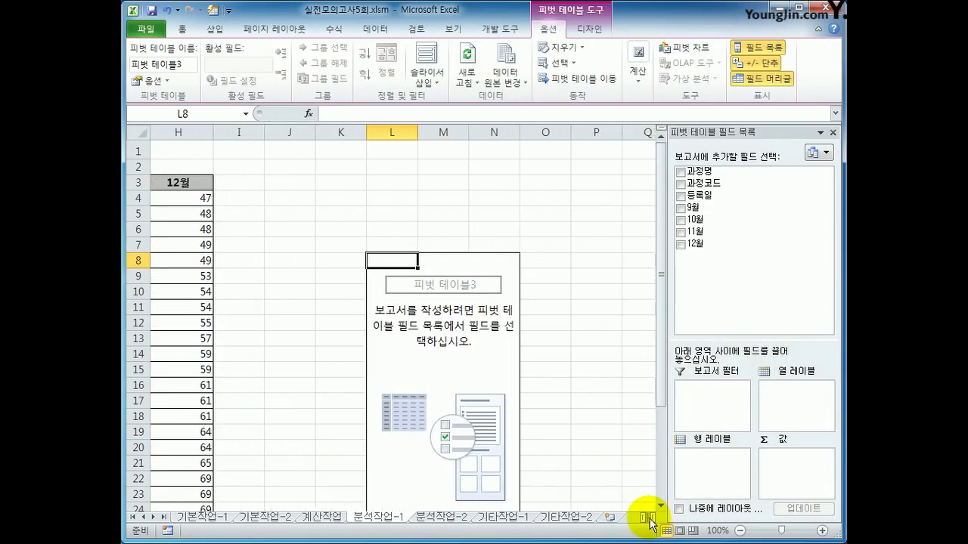
{"action": "left_click", "coordinate": [648, 519]}
{"action": "scroll", "coordinate": [586, 461], "scroll_direction": "down", "scroll_amount": 2}
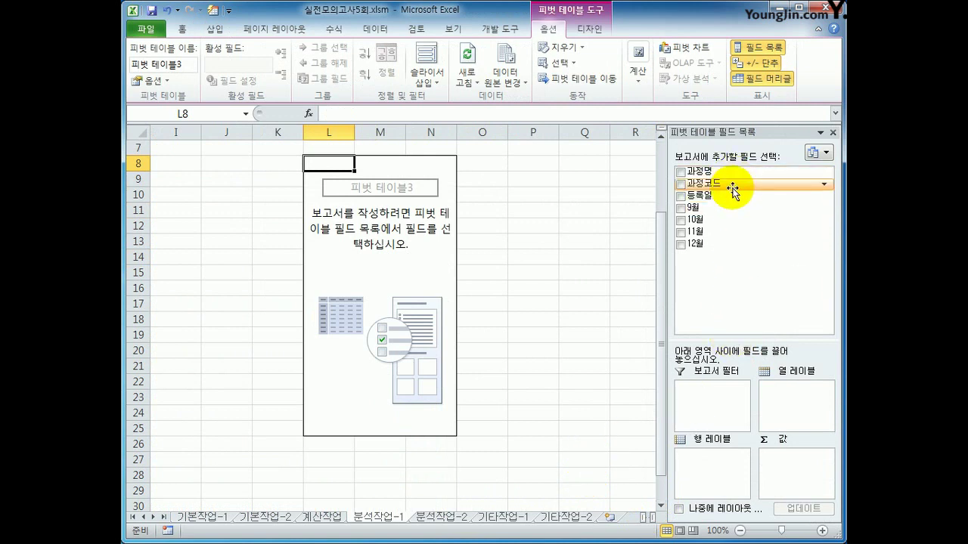
{"action": "left_click_drag", "start_coordinate": [728, 186], "coordinate": [703, 414]}
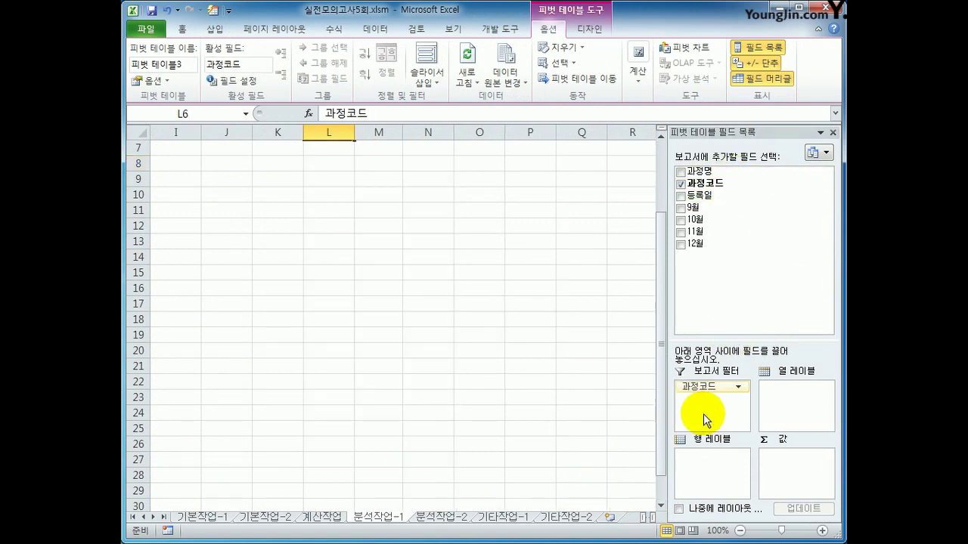
{"action": "left_click_drag", "start_coordinate": [719, 171], "coordinate": [718, 463]}
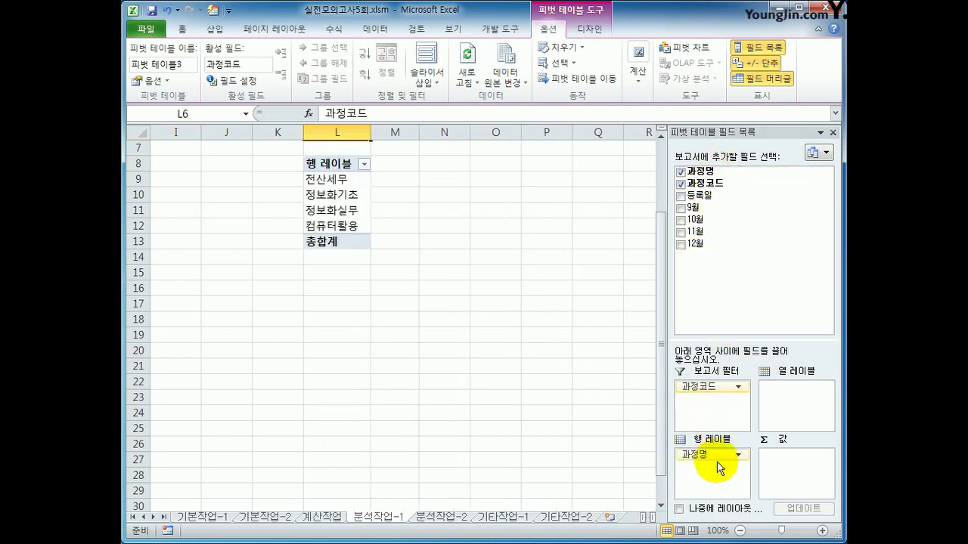
- Add 9월, 10월, 11월 and 12월 to the PivotTable as summed value fields
{"action": "left_click_drag", "start_coordinate": [714, 208], "coordinate": [791, 469]}
{"action": "left_click_drag", "start_coordinate": [707, 235], "coordinate": [790, 480]}
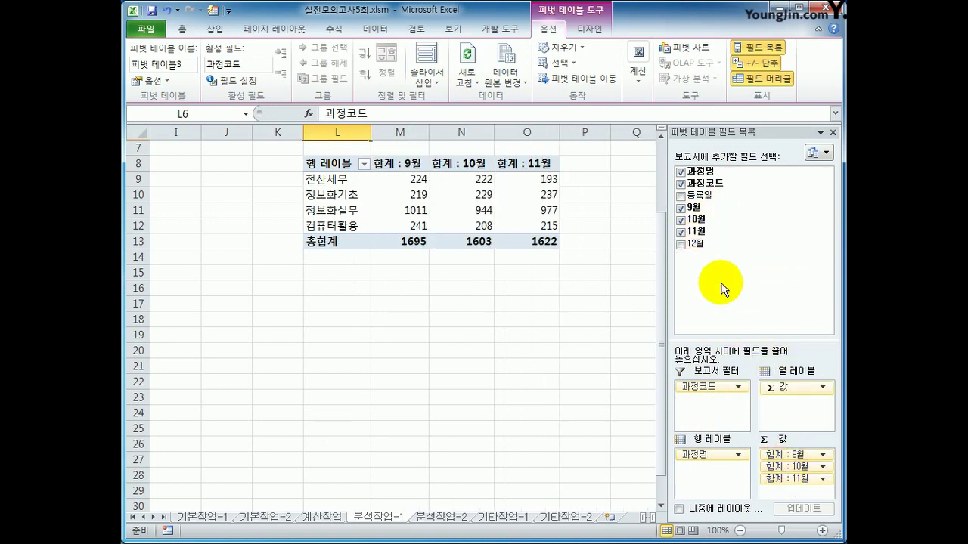
{"action": "left_click_drag", "start_coordinate": [713, 244], "coordinate": [787, 490]}
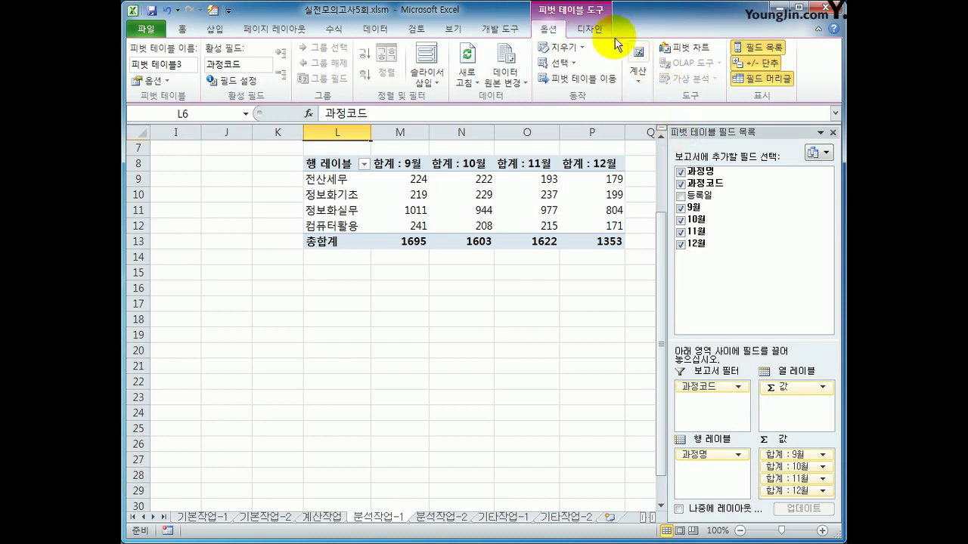
- Show the PivotTable in tabular form and move the Σ 값 field from the column labels to the row labels below 과정명
{"action": "left_click", "coordinate": [593, 30]}
{"action": "left_click", "coordinate": [224, 78]}
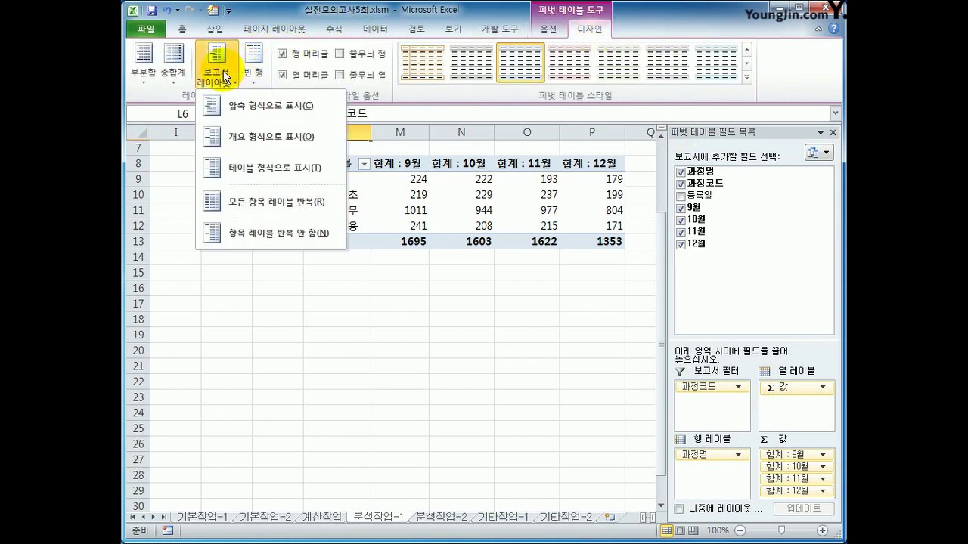
{"action": "left_click", "coordinate": [254, 176]}
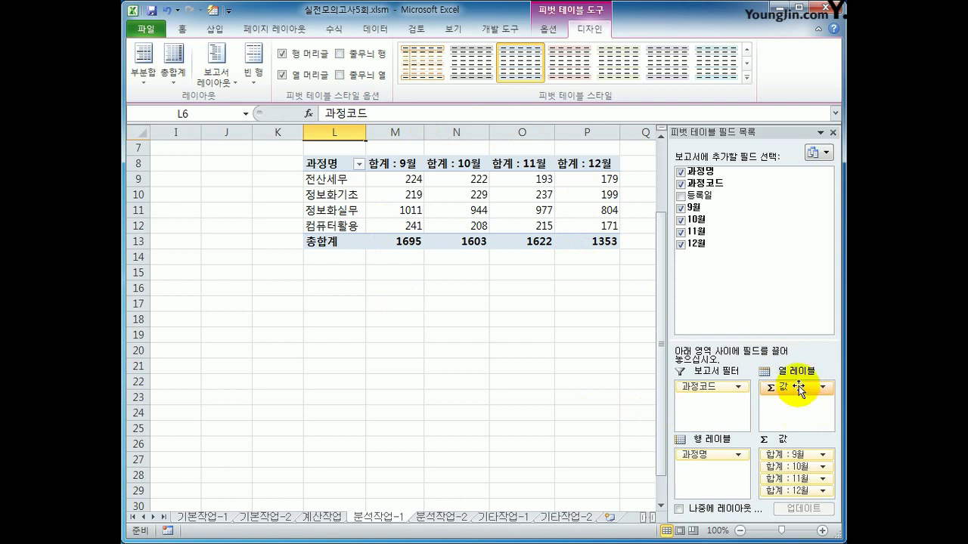
{"action": "left_click_drag", "start_coordinate": [798, 387], "coordinate": [715, 463]}
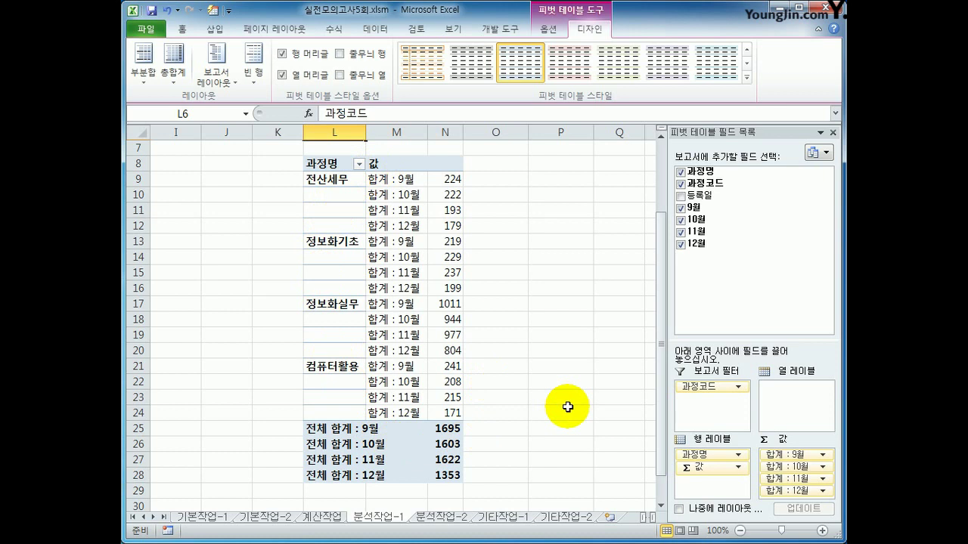
- Start a calculated field for the PivotTable and name it 평균
{"action": "left_click", "coordinate": [441, 179]}
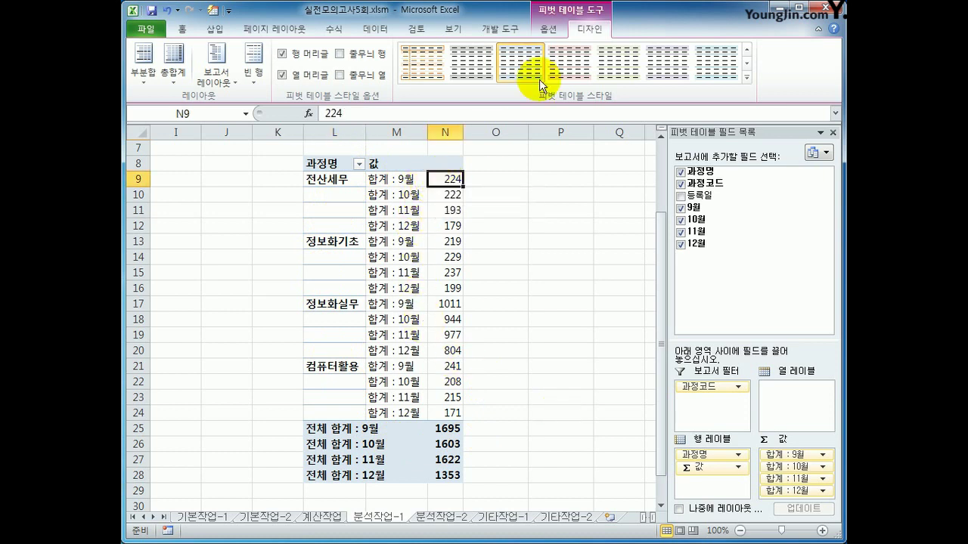
{"action": "left_click", "coordinate": [548, 29]}
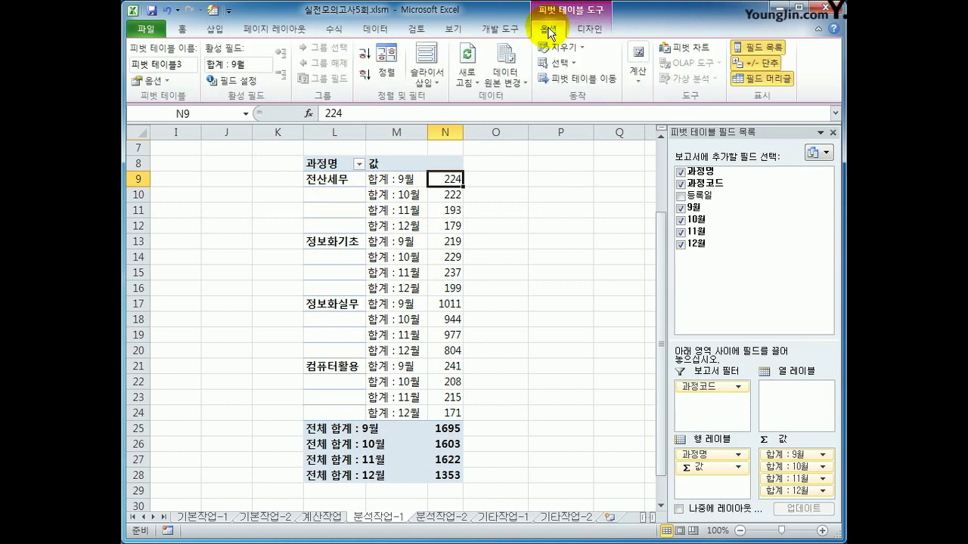
{"action": "left_click", "coordinate": [638, 68]}
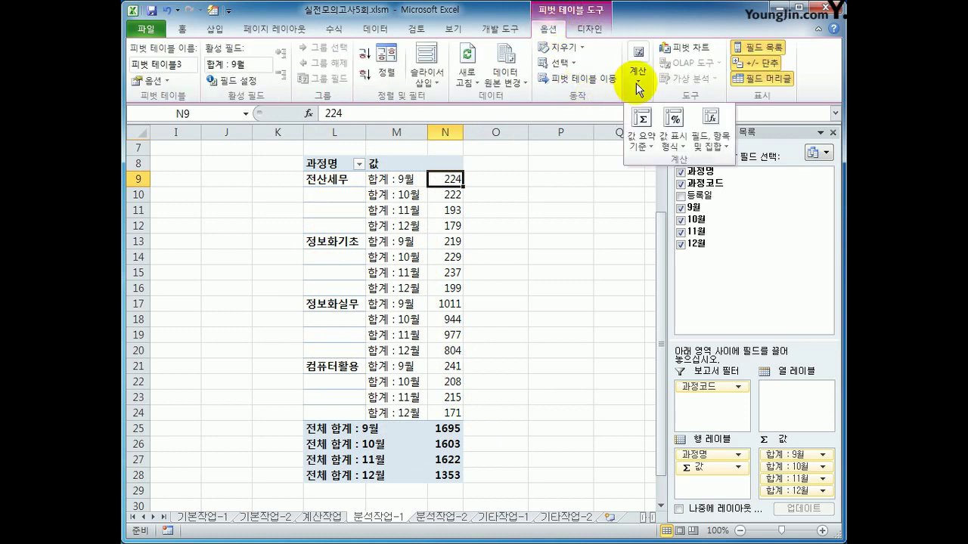
{"action": "left_click", "coordinate": [722, 143]}
{"action": "left_click", "coordinate": [723, 162]}
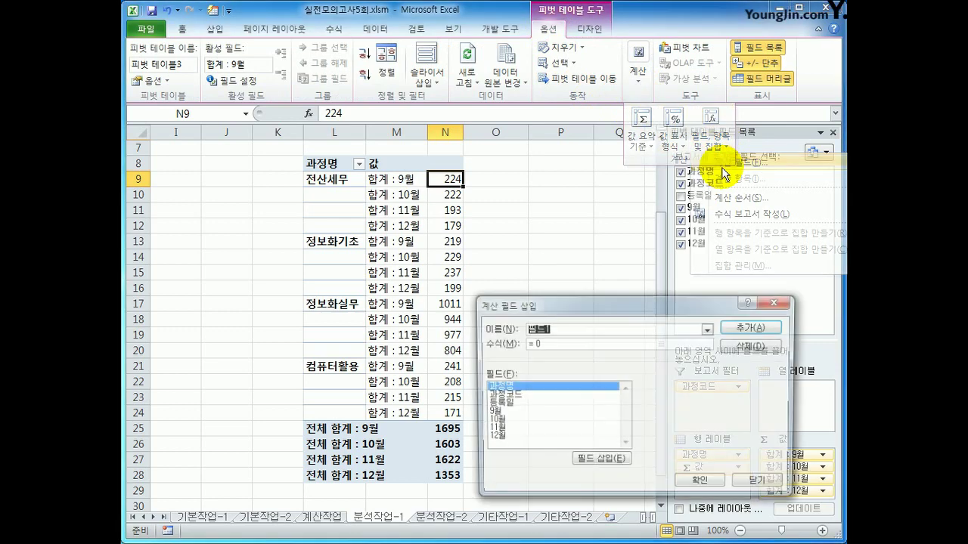
{"action": "left_click_drag", "start_coordinate": [608, 301], "coordinate": [635, 143]}
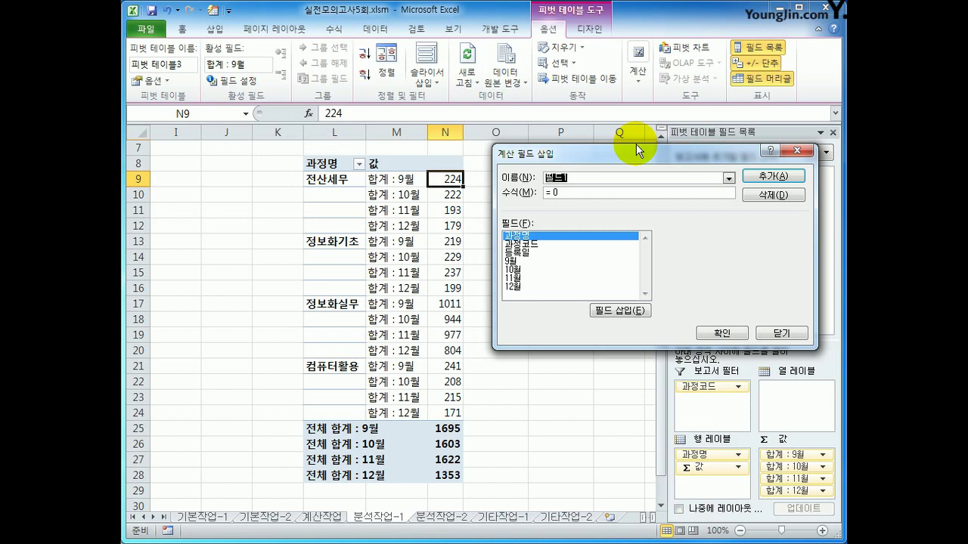
{"action": "type", "text": "평"}
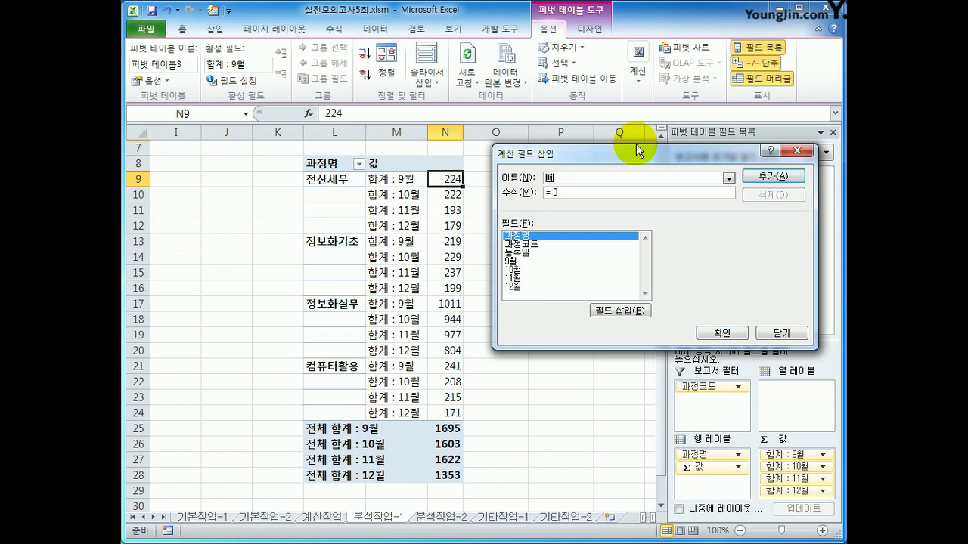
{"action": "type", "text": "균"}
{"action": "key", "text": "Tab"}
- Define the 평균 field's formula as =average('9월', '10월', '11월', '12월') and add it to the PivotTable
{"action": "type", "text": "=ㅁ"}
{"action": "key", "text": "BackSpace"}
{"action": "type", "text": "average("}
{"action": "double_click", "coordinate": [533, 261]}
{"action": "type", "text": ","}
{"action": "double_click", "coordinate": [529, 270]}
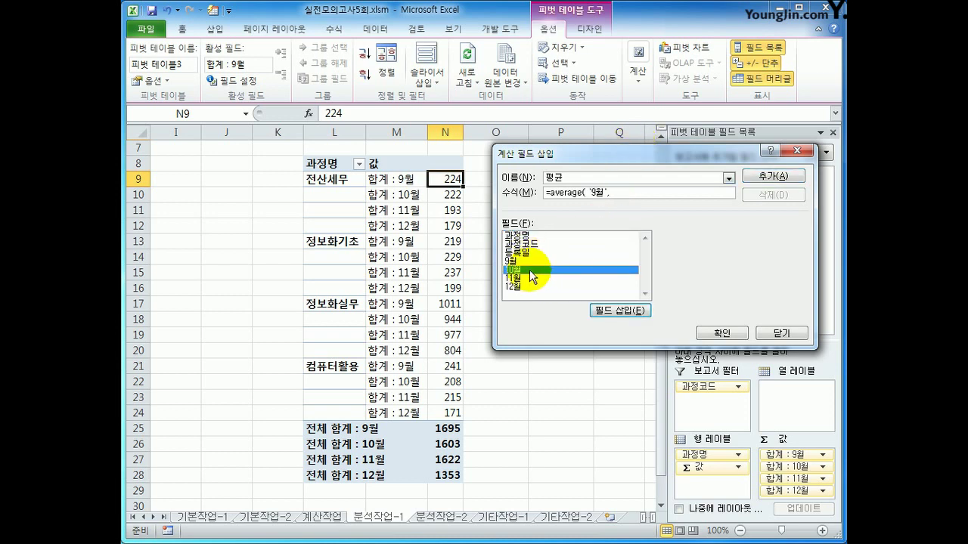
{"action": "type", "text": ","}
{"action": "double_click", "coordinate": [524, 280]}
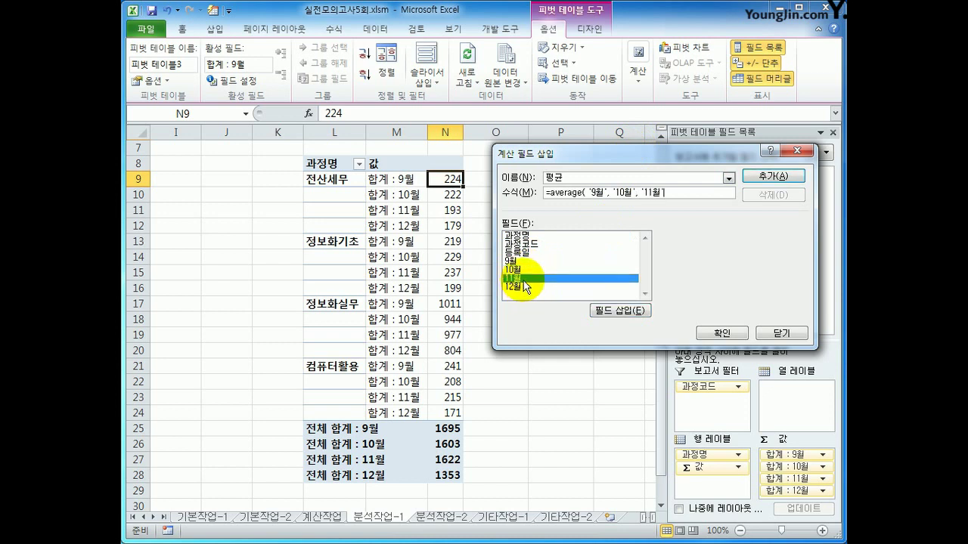
{"action": "type", "text": ","}
{"action": "double_click", "coordinate": [521, 287]}
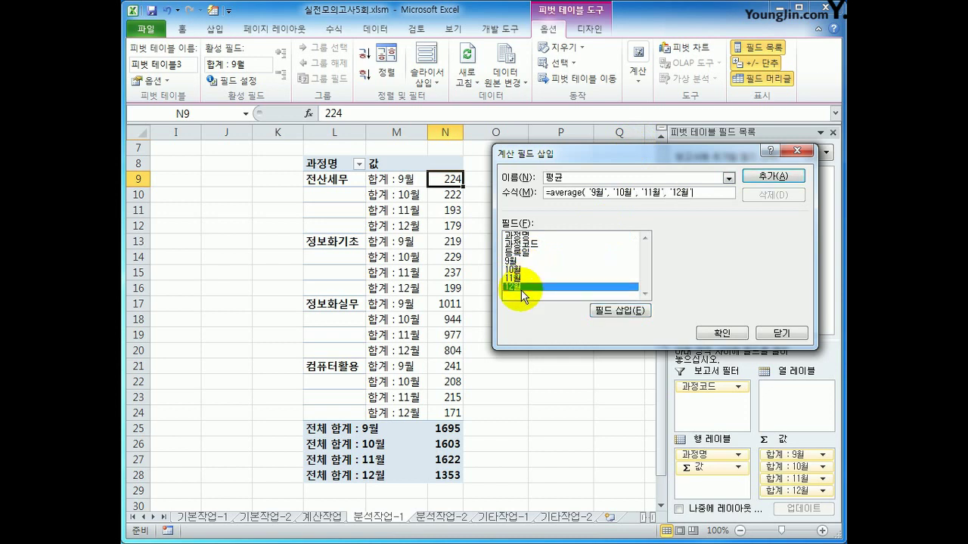
{"action": "type", "text": ")"}
{"action": "left_click", "coordinate": [704, 334]}
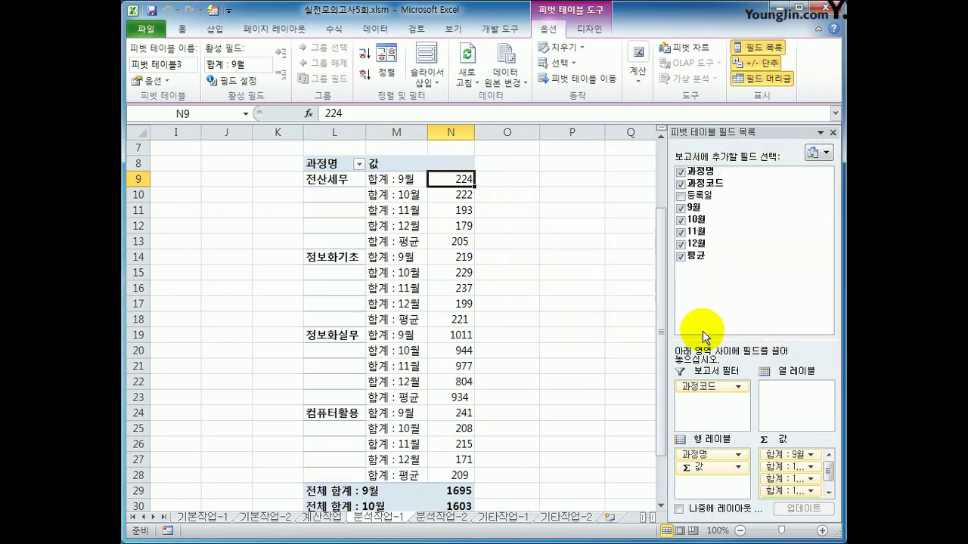
- Extract the source records behind the 9월 sum of 전산세무 to a new sheet and return to that sheet after checking 분석작업-1
{"action": "left_click", "coordinate": [450, 241]}
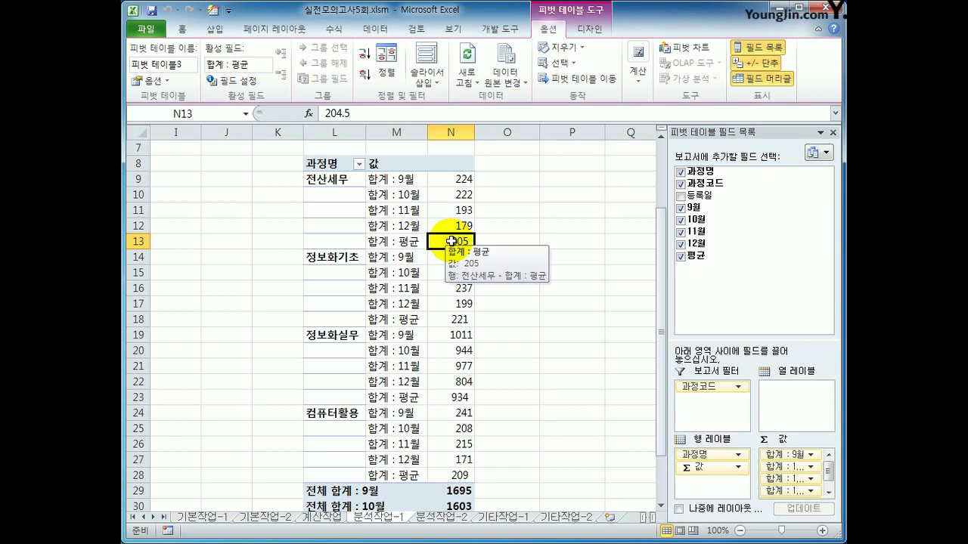
{"action": "left_click", "coordinate": [332, 181]}
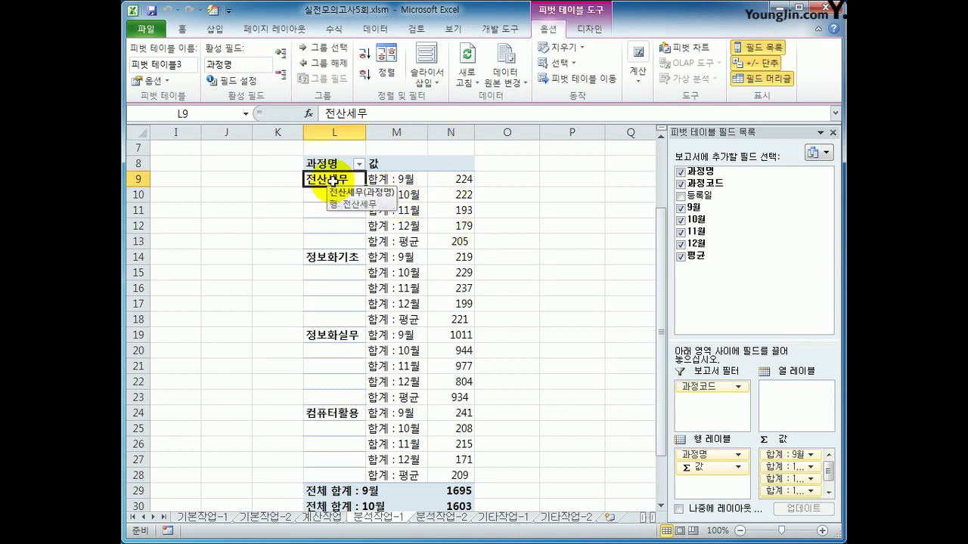
{"action": "left_click", "coordinate": [399, 179]}
{"action": "left_click", "coordinate": [407, 194]}
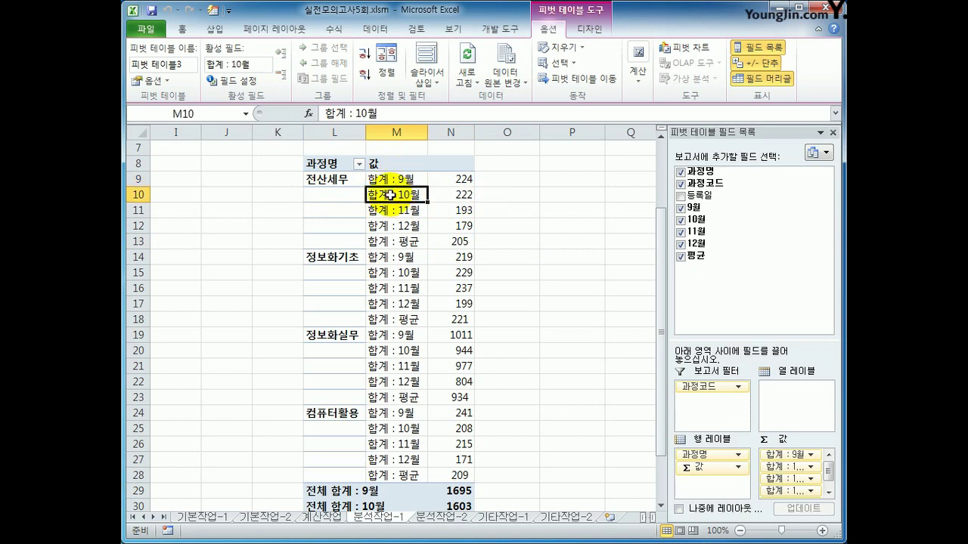
{"action": "left_click", "coordinate": [461, 181]}
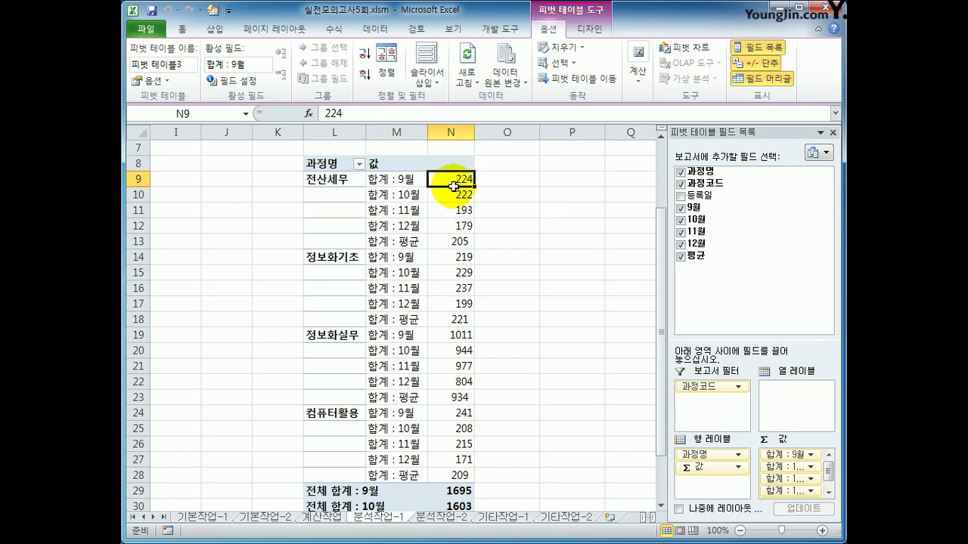
{"action": "double_click", "coordinate": [458, 180]}
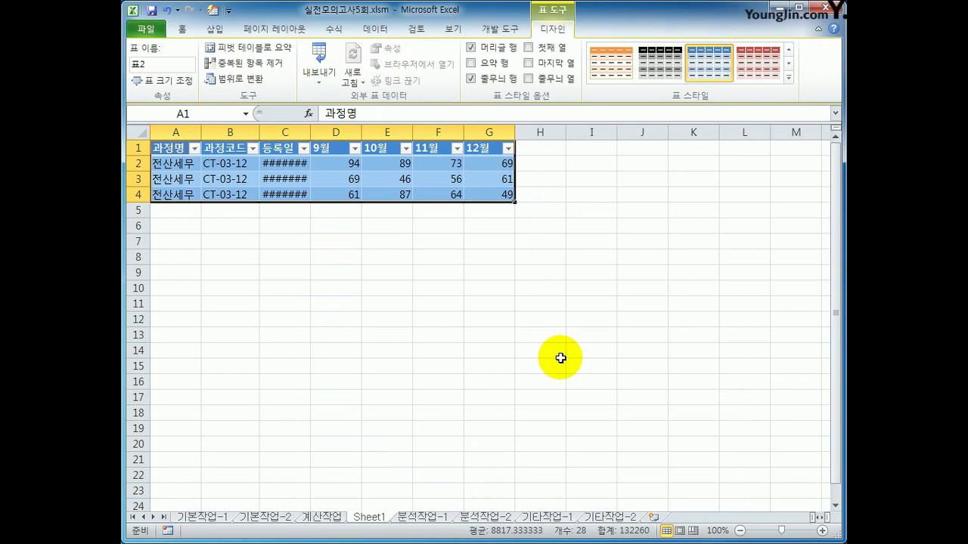
{"action": "left_click", "coordinate": [430, 516]}
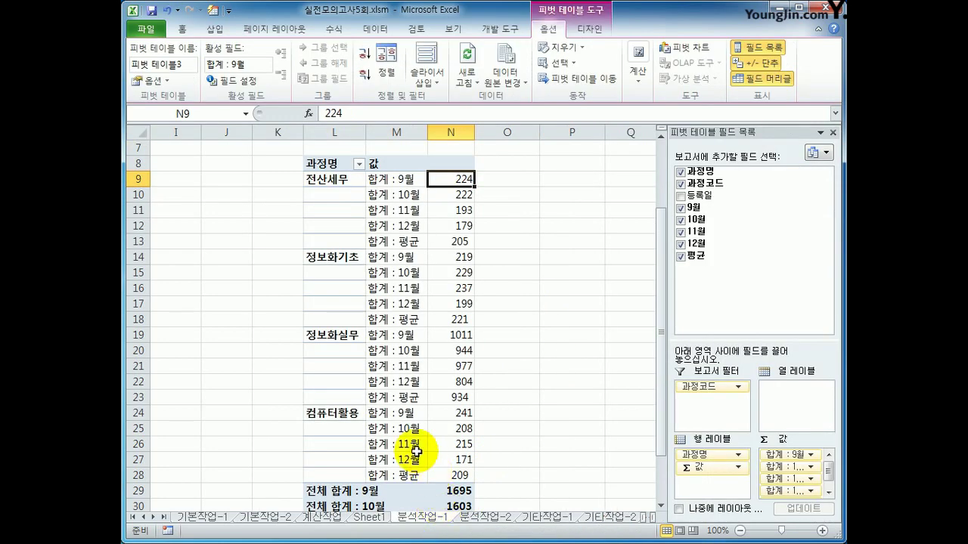
{"action": "left_click", "coordinate": [369, 517]}
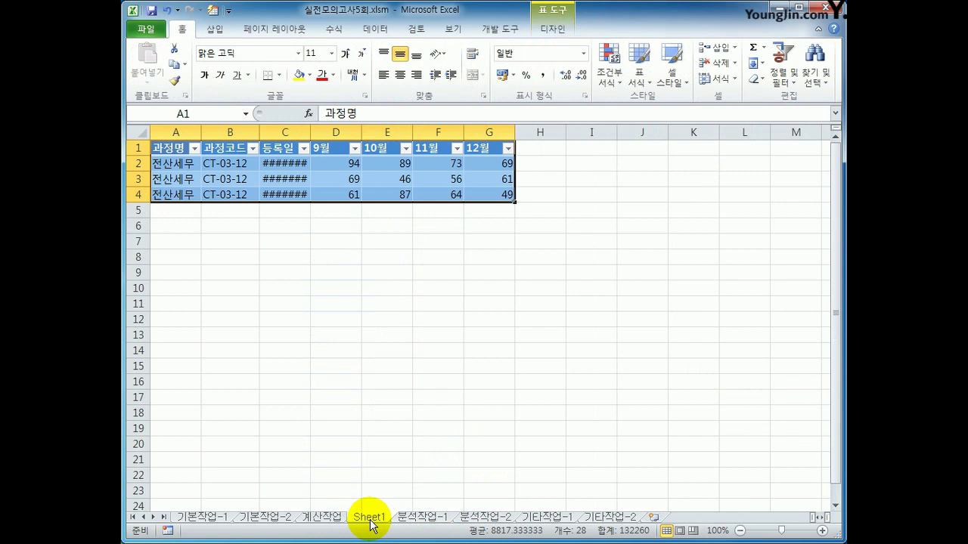
- Rename the sheet with the extracted detail records as 전산세무
{"action": "double_click", "coordinate": [371, 520]}
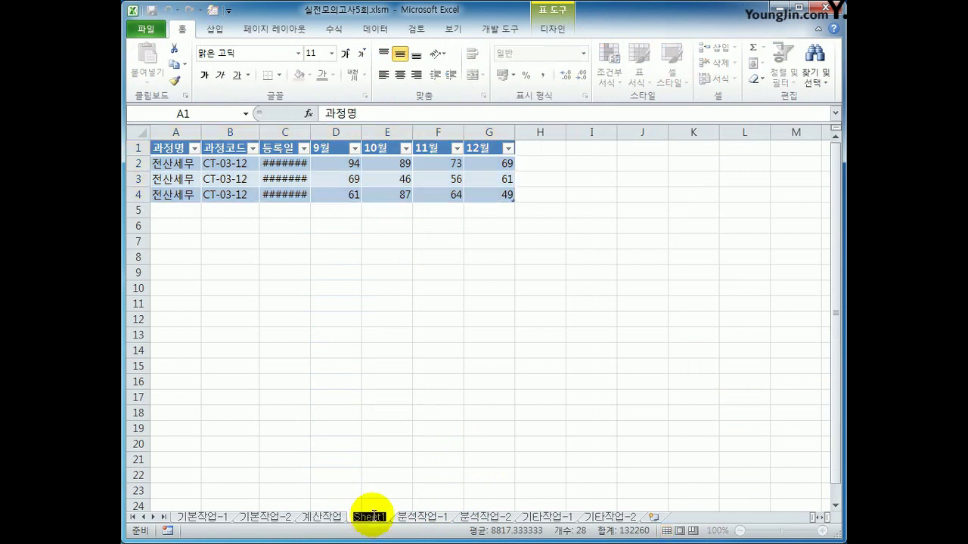
{"action": "type", "text": "ㅅ"}
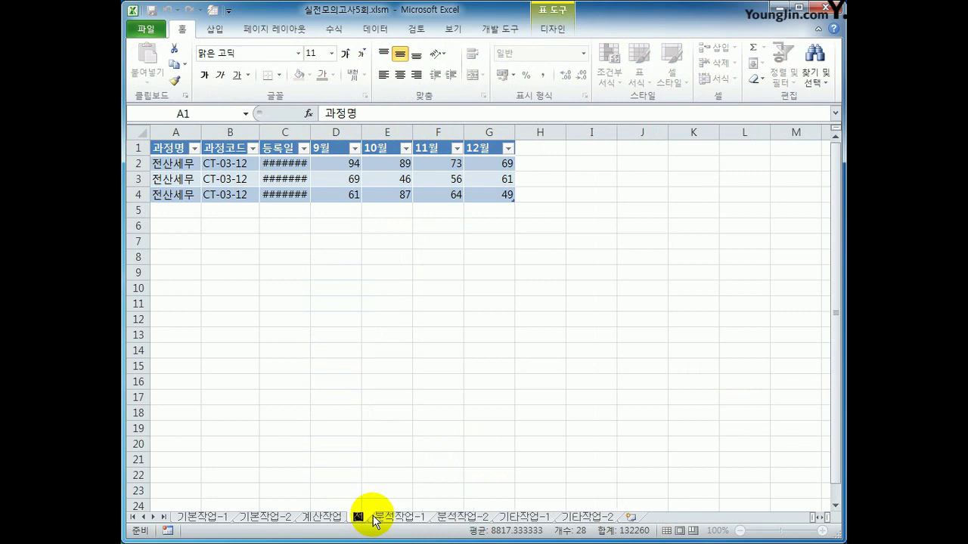
{"action": "type", "text": "산세무"}
{"action": "key", "text": "Return"}
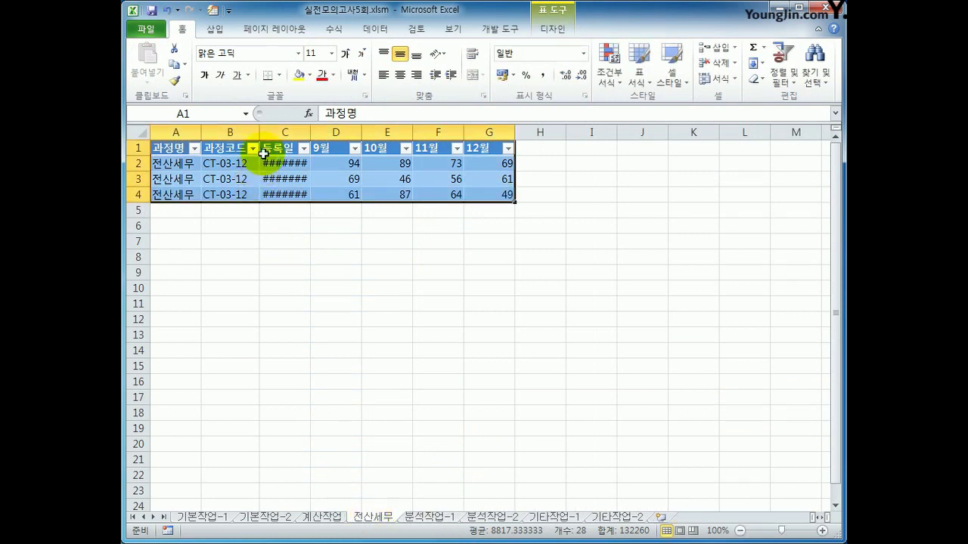
- AutoFit the width of the 등록일 column on the 전산세무 sheet and return to 분석작업-1
{"action": "left_click", "coordinate": [286, 132]}
{"action": "double_click", "coordinate": [307, 131]}
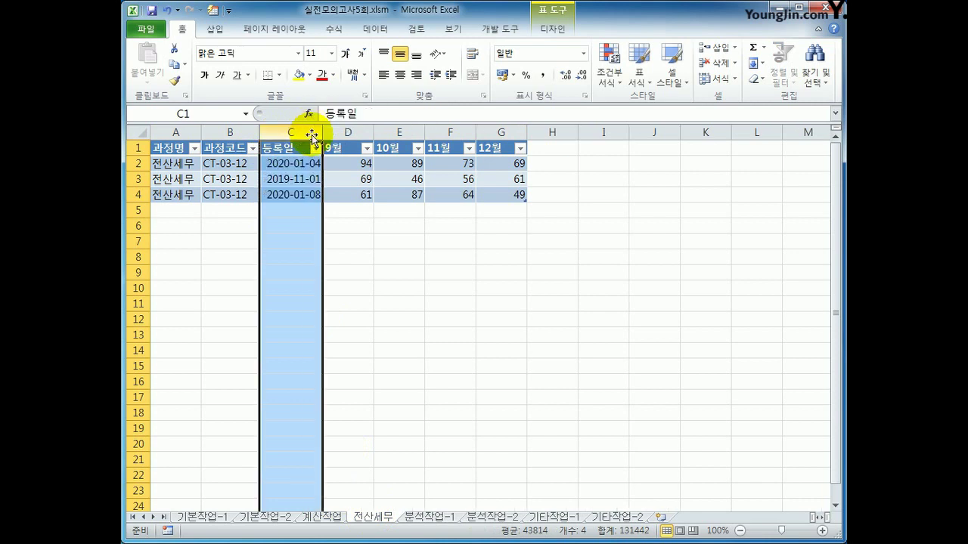
{"action": "left_click", "coordinate": [299, 165]}
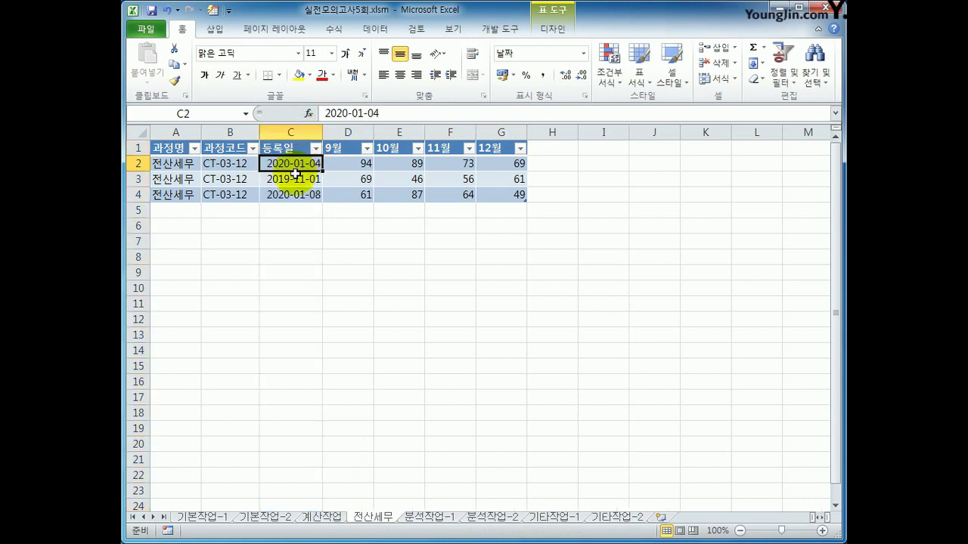
{"action": "left_click", "coordinate": [428, 518]}
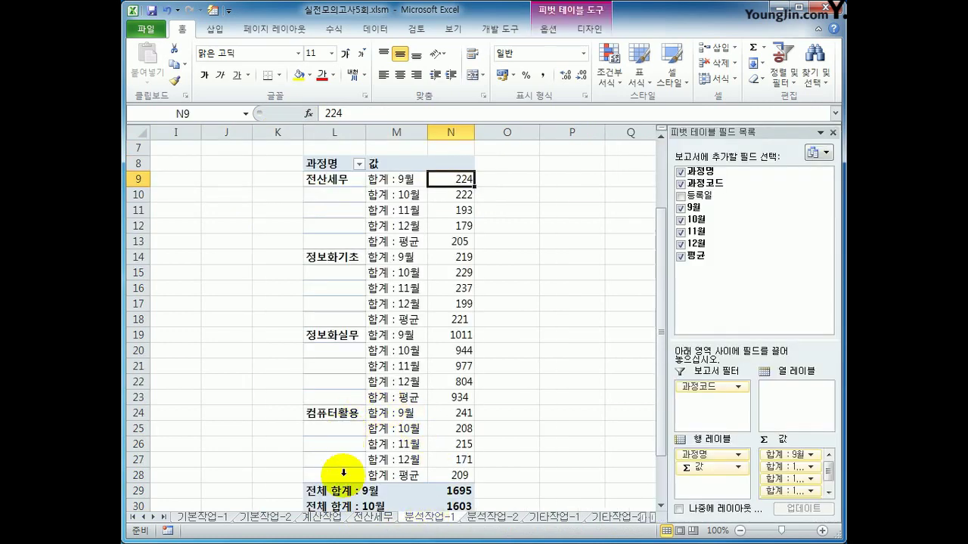
{"action": "left_click", "coordinate": [370, 517]}
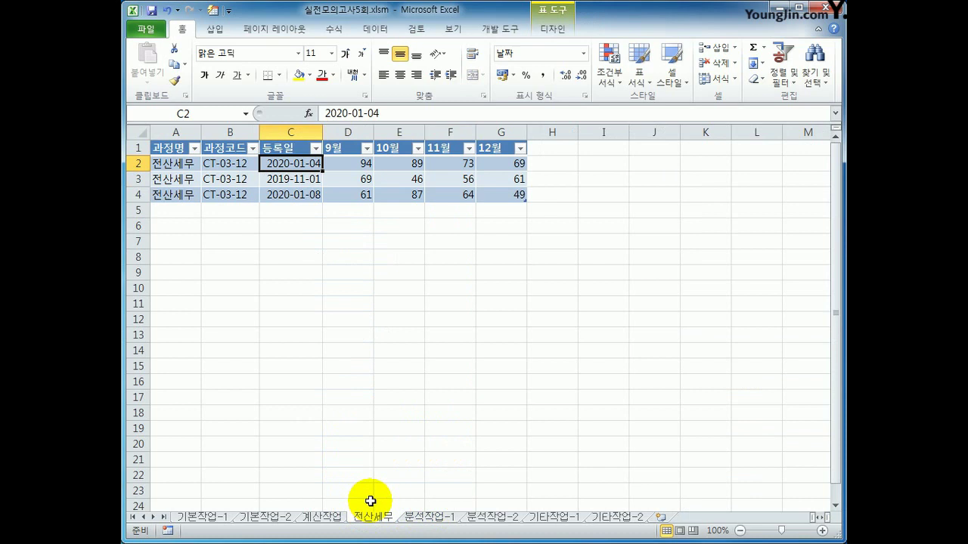
{"action": "left_click", "coordinate": [416, 519]}
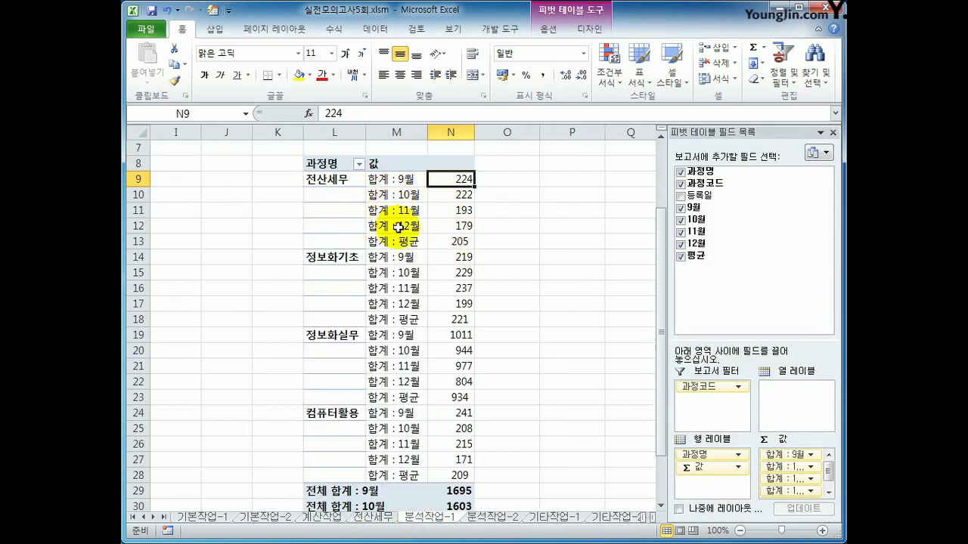
{"action": "mouse_move", "coordinate": [454, 181]}
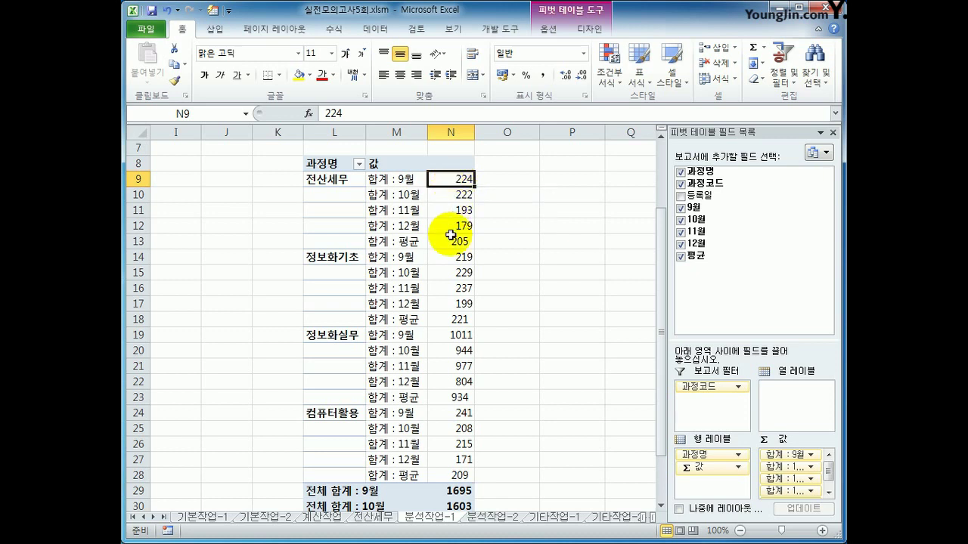
- Start recording a macro named 미래가치 on the 분석작업-2 sheet, stored in the current workbook
{"action": "left_click", "coordinate": [488, 518]}
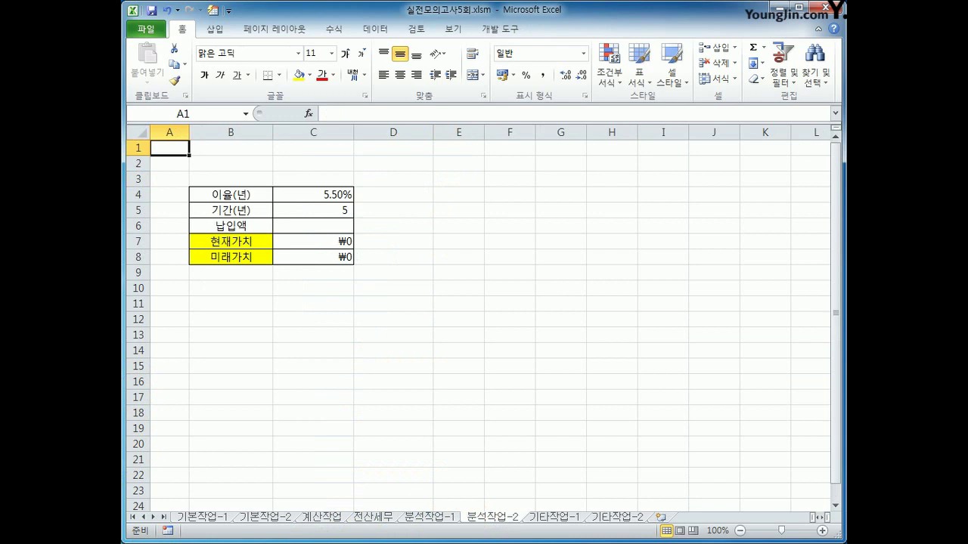
{"action": "left_click", "coordinate": [447, 244]}
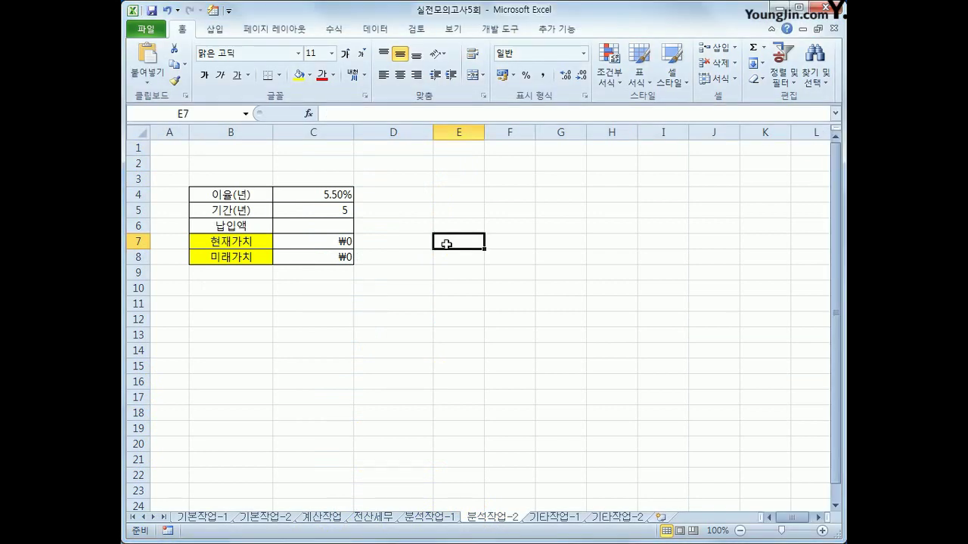
{"action": "left_click", "coordinate": [170, 533]}
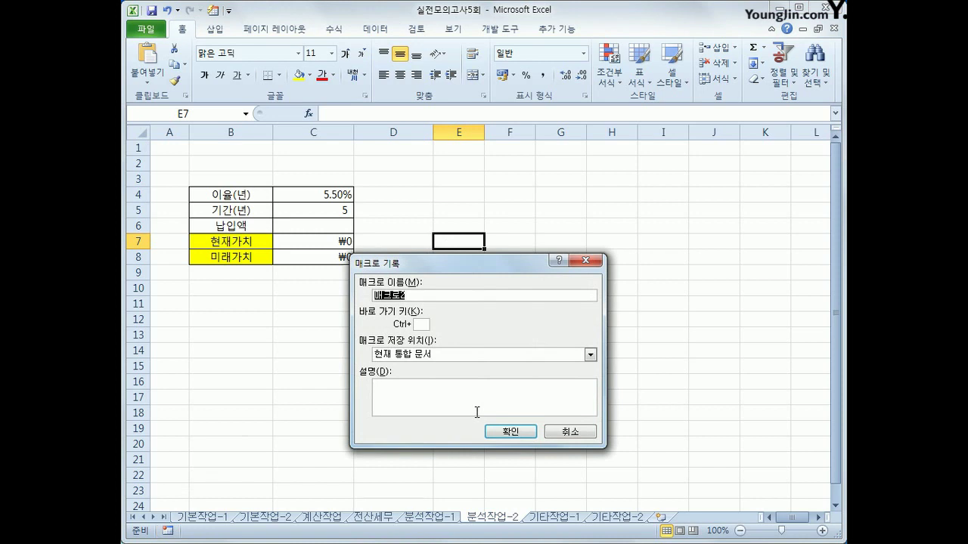
{"action": "type", "text": "현재가치"}
{"action": "key", "text": "Return"}
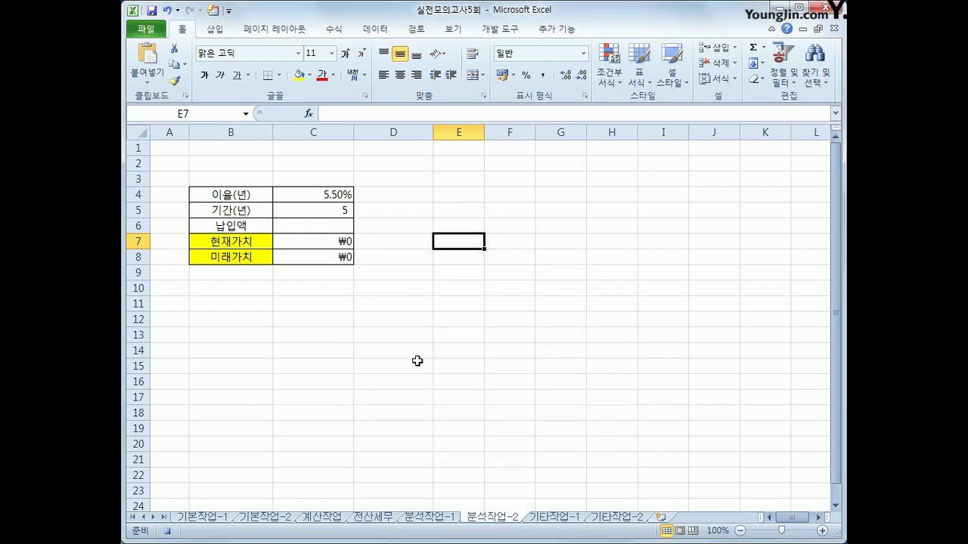
- Use Goal Seek to bring C8 to 20000000 by changing C6, and stop the macro recording
{"action": "left_click", "coordinate": [330, 260]}
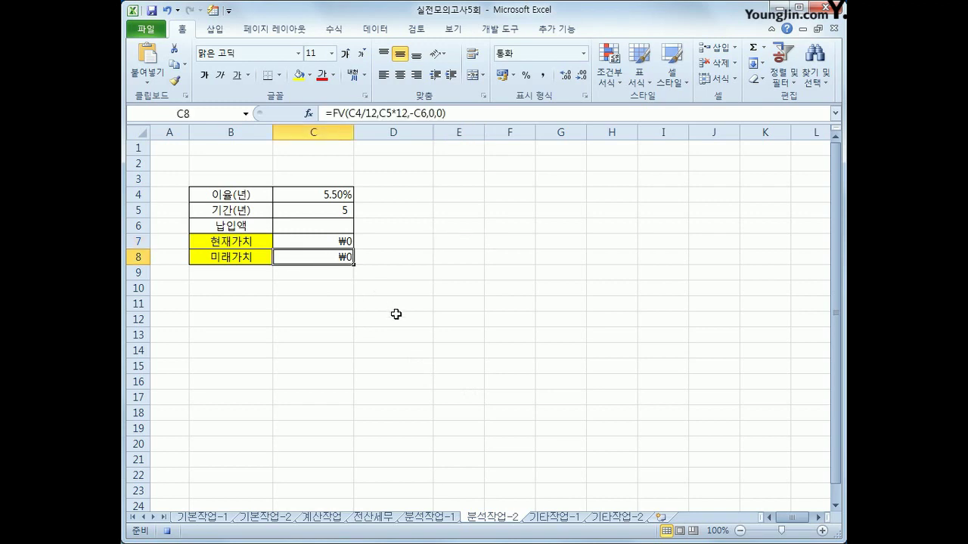
{"action": "left_click", "coordinate": [378, 30]}
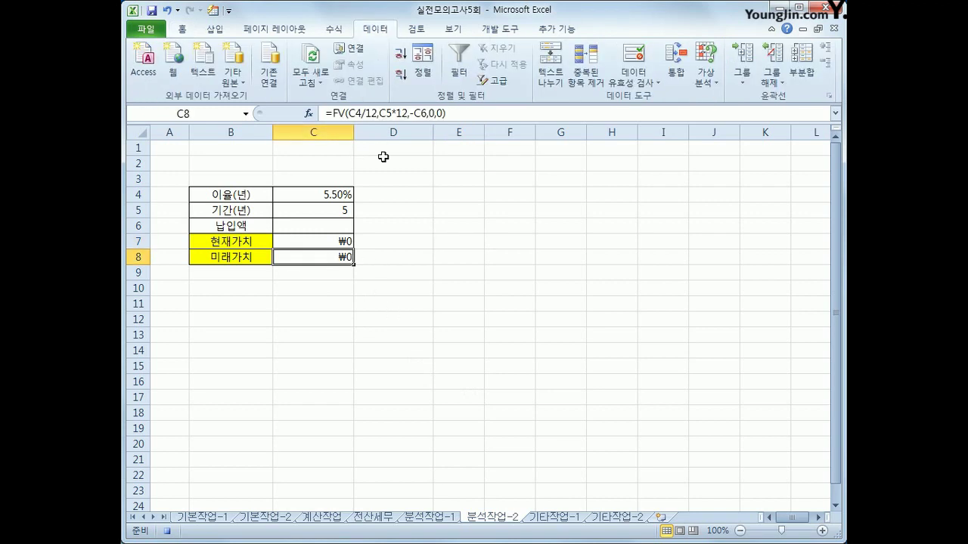
{"action": "left_click", "coordinate": [704, 79]}
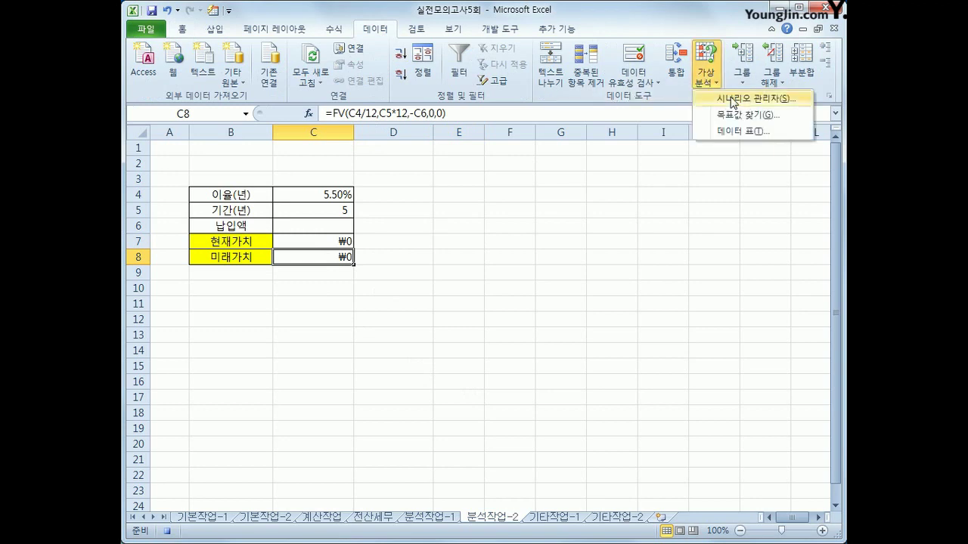
{"action": "left_click", "coordinate": [745, 117]}
{"action": "left_click_drag", "start_coordinate": [464, 306], "coordinate": [574, 217]}
{"action": "left_click", "coordinate": [589, 254]}
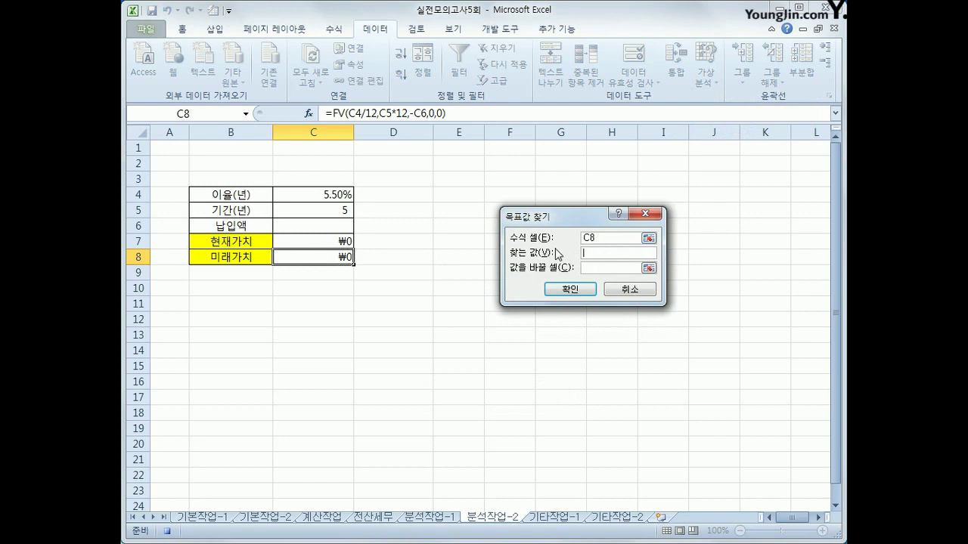
{"action": "type", "text": "20000000"}
{"action": "left_click", "coordinate": [596, 270]}
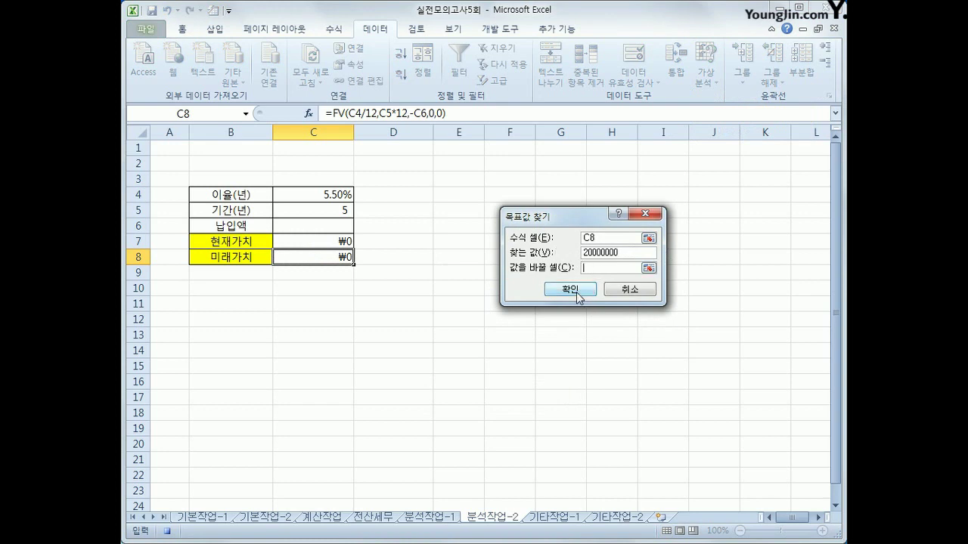
{"action": "left_click", "coordinate": [313, 227]}
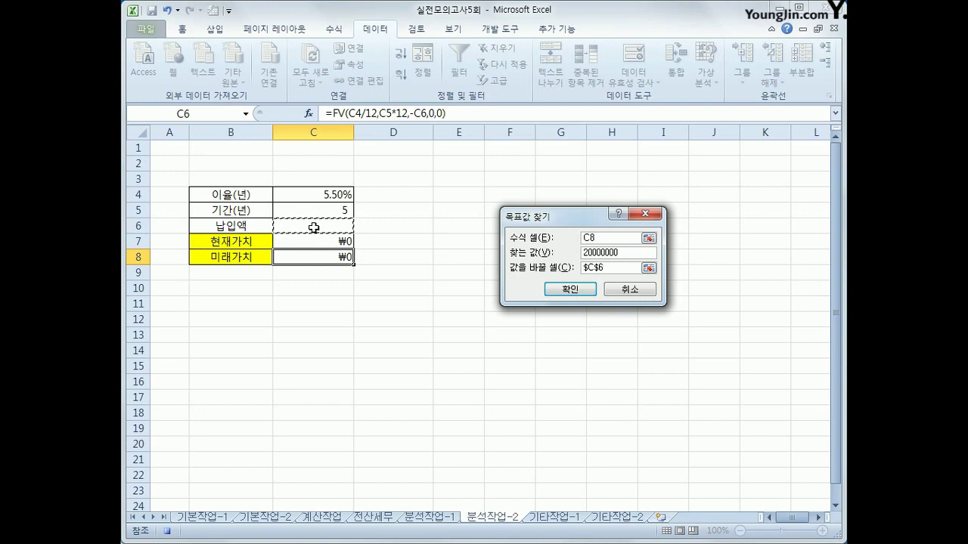
{"action": "left_click", "coordinate": [570, 290]}
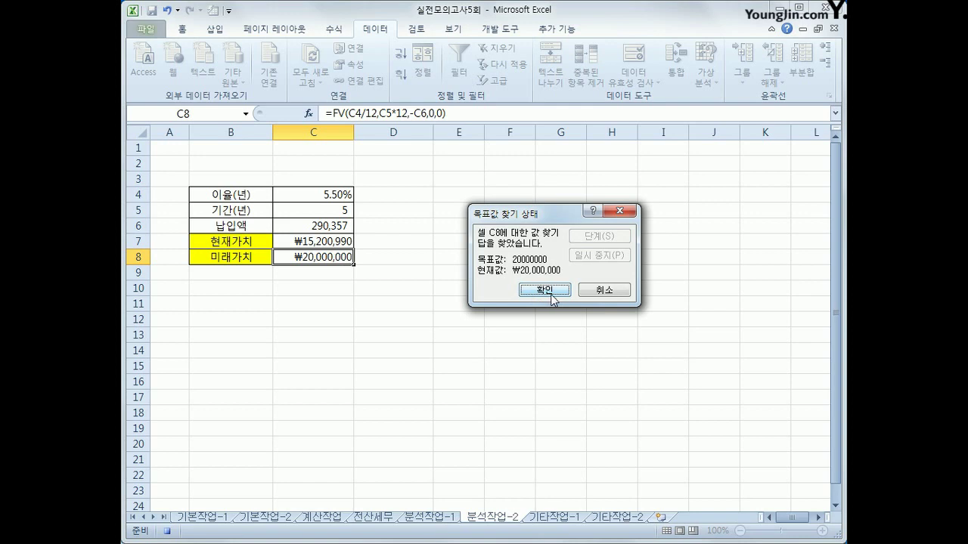
{"action": "left_click", "coordinate": [553, 293]}
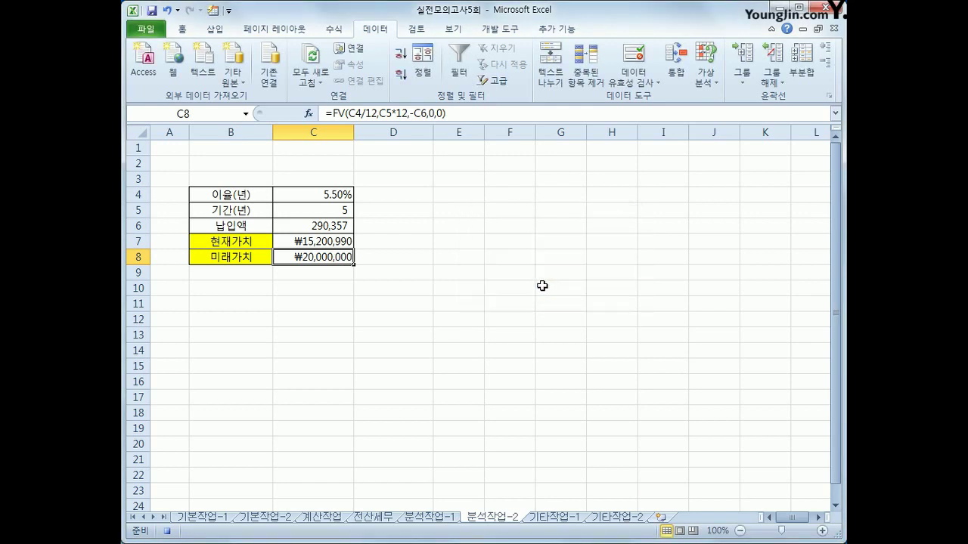
{"action": "left_click", "coordinate": [168, 532]}
{"action": "left_click", "coordinate": [483, 279]}
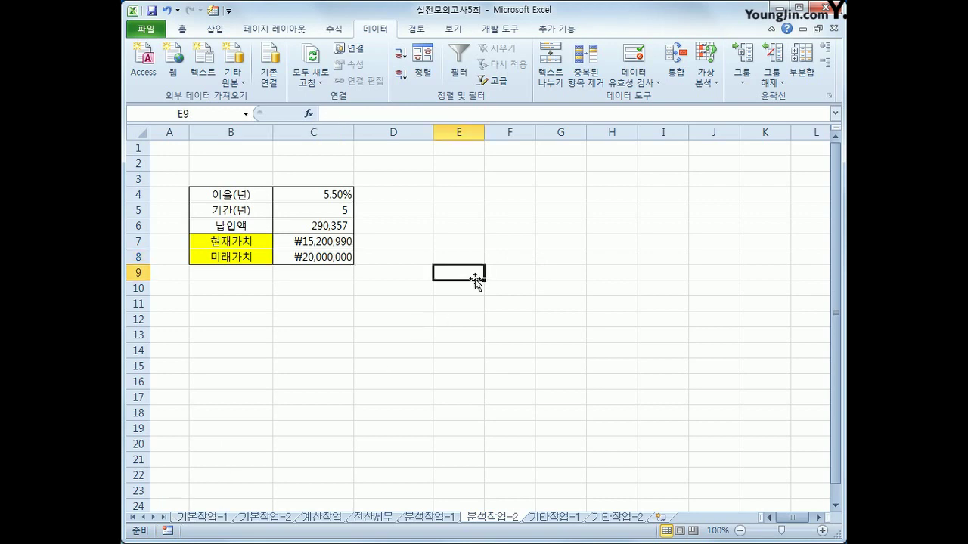
- Draw a bevel shape over E5:F6, about 1.16 cm high and 3.81 cm wide, with the text 미래가치
{"action": "left_click", "coordinate": [217, 30]}
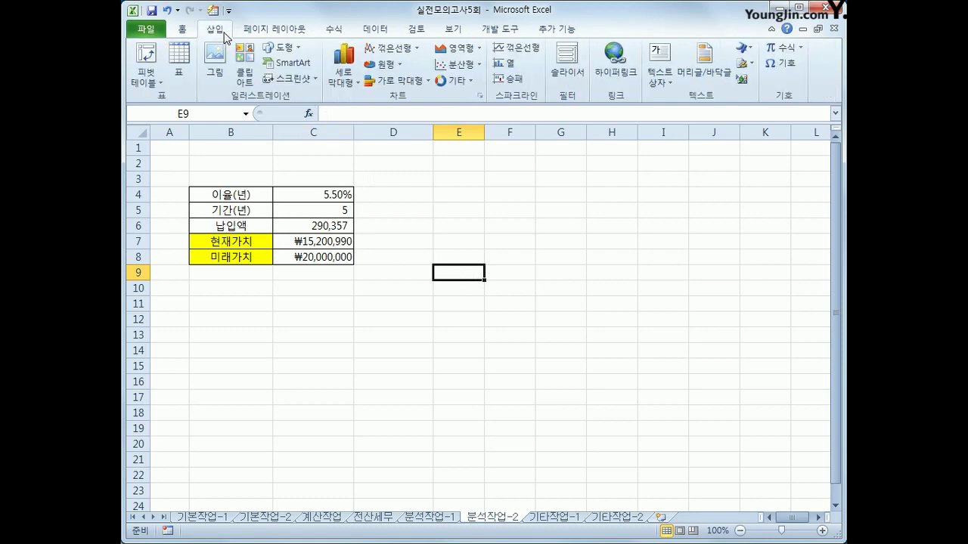
{"action": "left_click", "coordinate": [285, 50]}
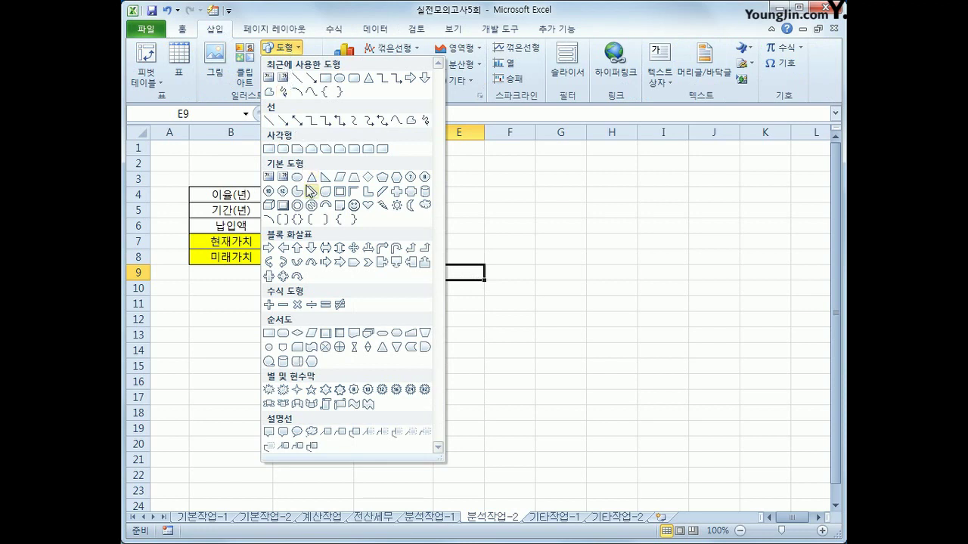
{"action": "left_click", "coordinate": [285, 207]}
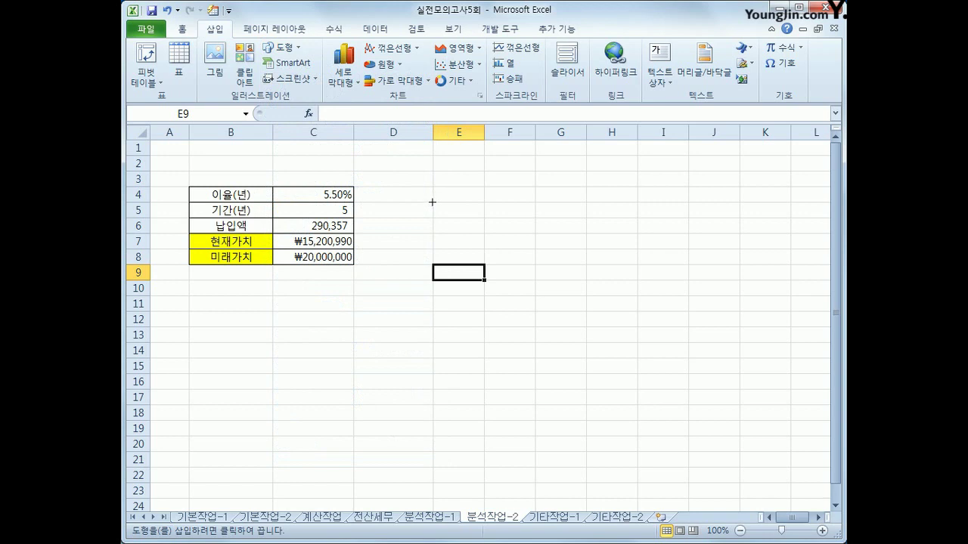
{"action": "left_click_drag", "start_coordinate": [434, 201], "coordinate": [535, 234]}
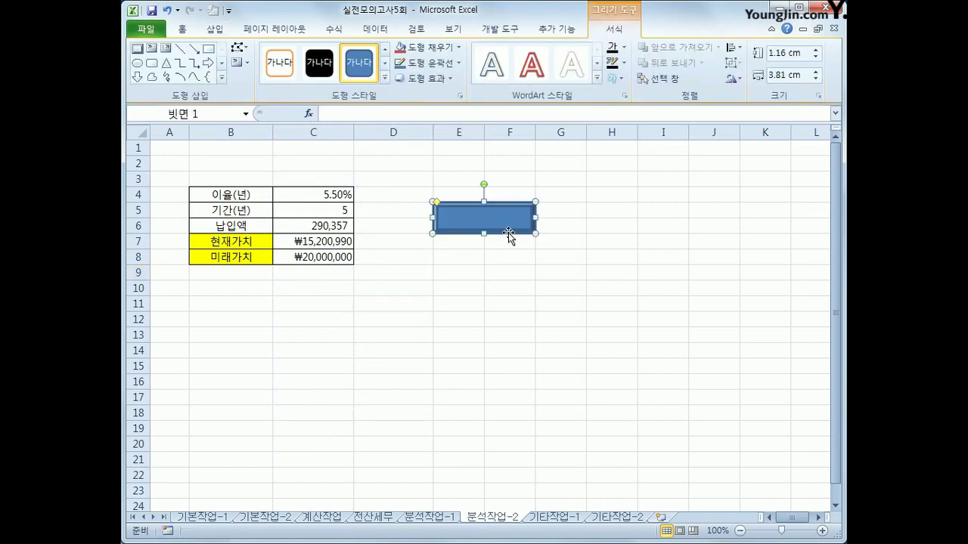
{"action": "type", "text": "미래가치"}
{"action": "left_click", "coordinate": [493, 256]}
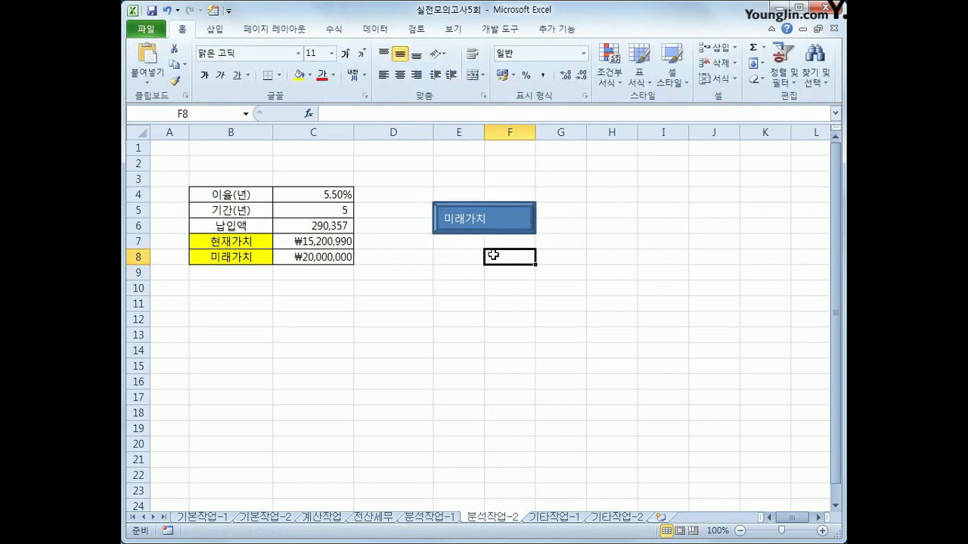
- Center the bevel shape's text both vertically and horizontally
{"action": "left_click", "coordinate": [505, 218]}
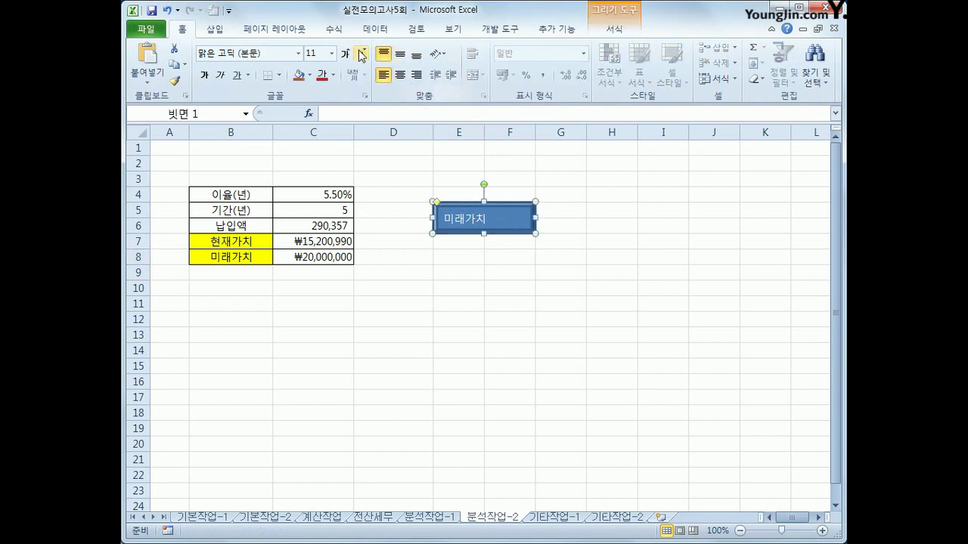
{"action": "left_click", "coordinate": [398, 59]}
{"action": "left_click", "coordinate": [402, 75]}
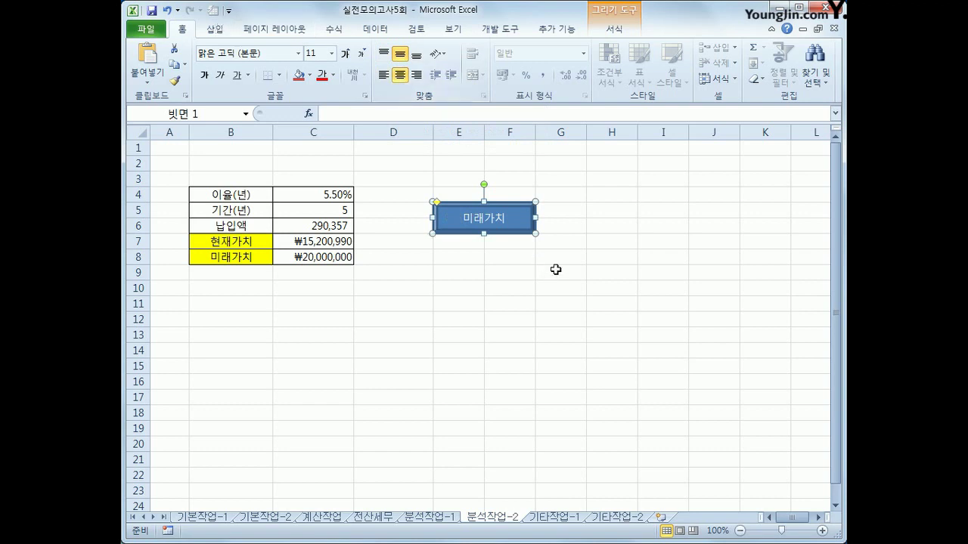
- Assign the 미래가치 macro to the bevel shape and deselect it
{"action": "right_click", "coordinate": [509, 218]}
{"action": "left_click", "coordinate": [566, 406]}
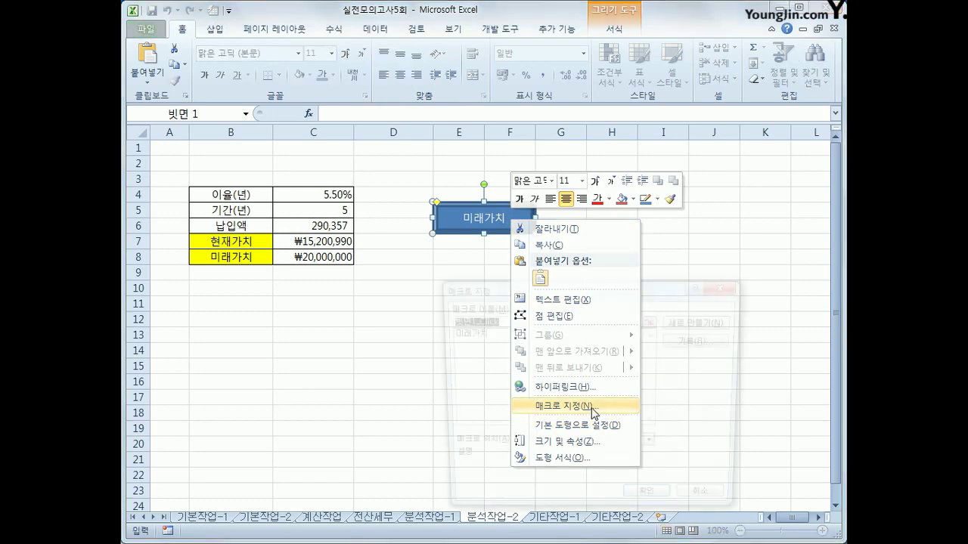
{"action": "left_click", "coordinate": [478, 334]}
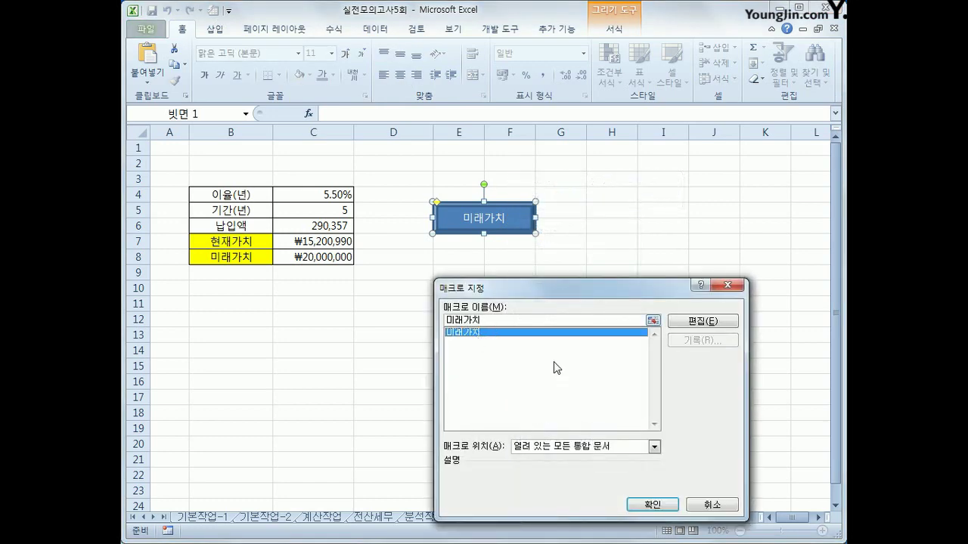
{"action": "left_click", "coordinate": [653, 504]}
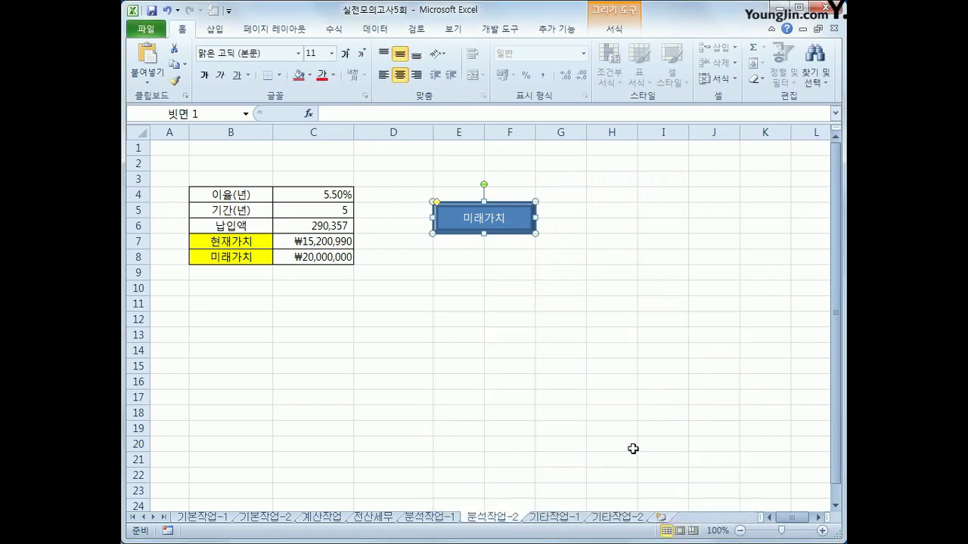
{"action": "left_click", "coordinate": [643, 385]}
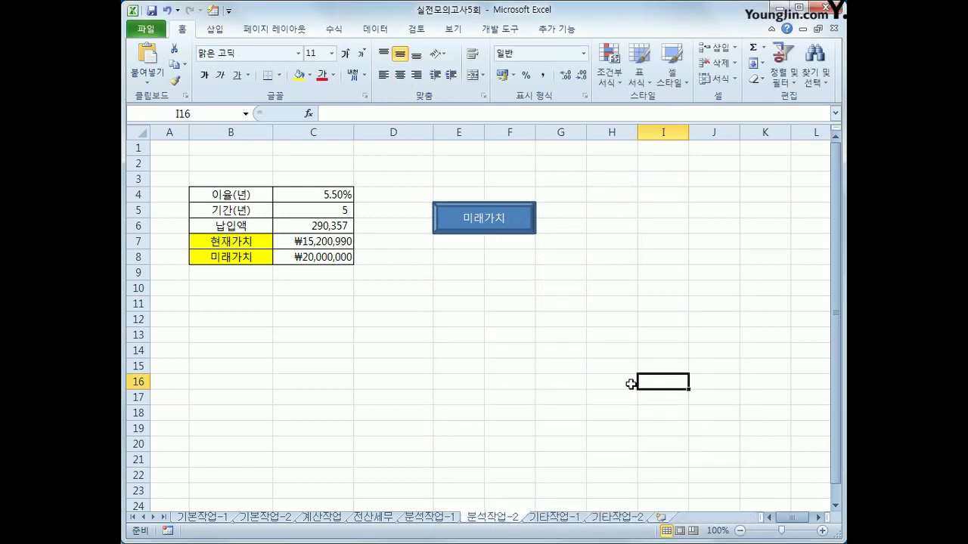
- On the 기타작업-1 sheet, add a title above the chart reading 과정코드별 성적 현황
{"action": "left_click", "coordinate": [573, 519]}
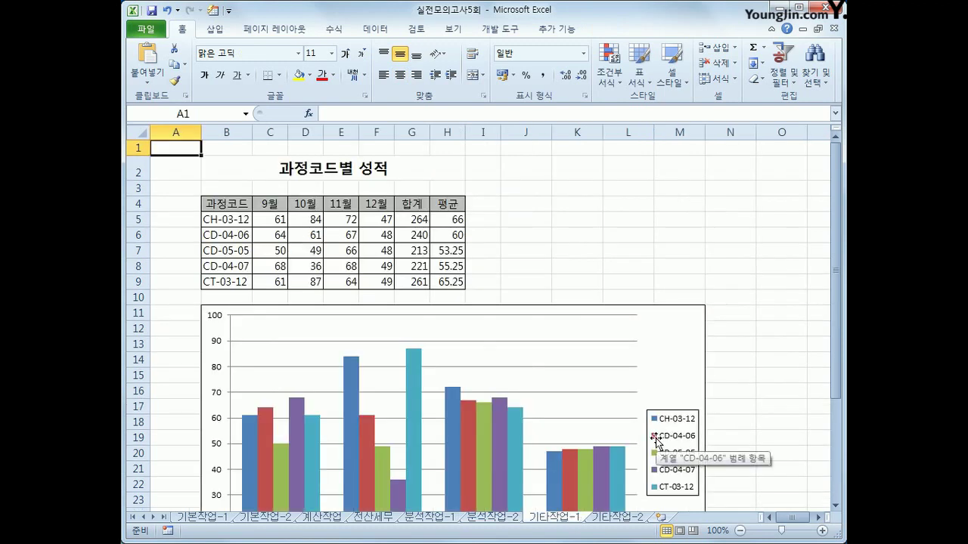
{"action": "left_click", "coordinate": [697, 348]}
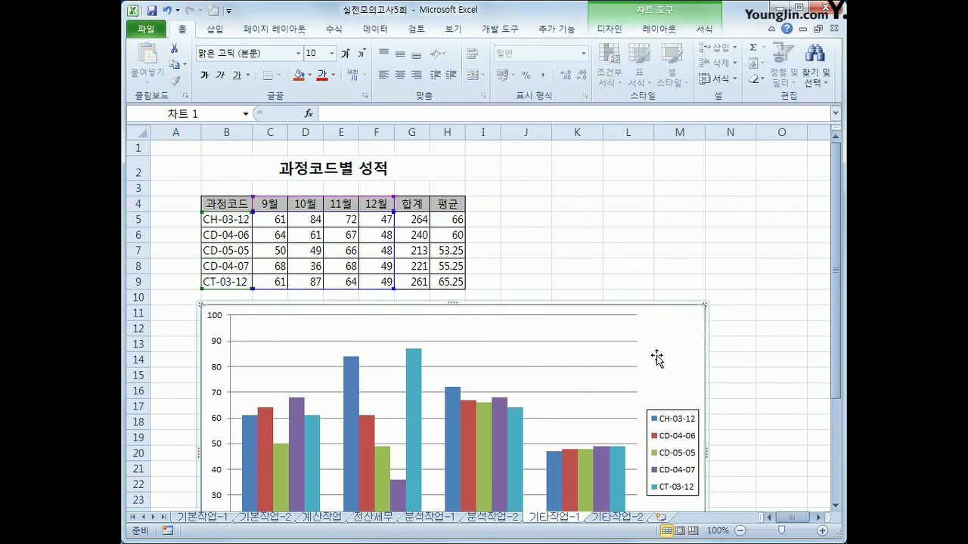
{"action": "left_click", "coordinate": [658, 31]}
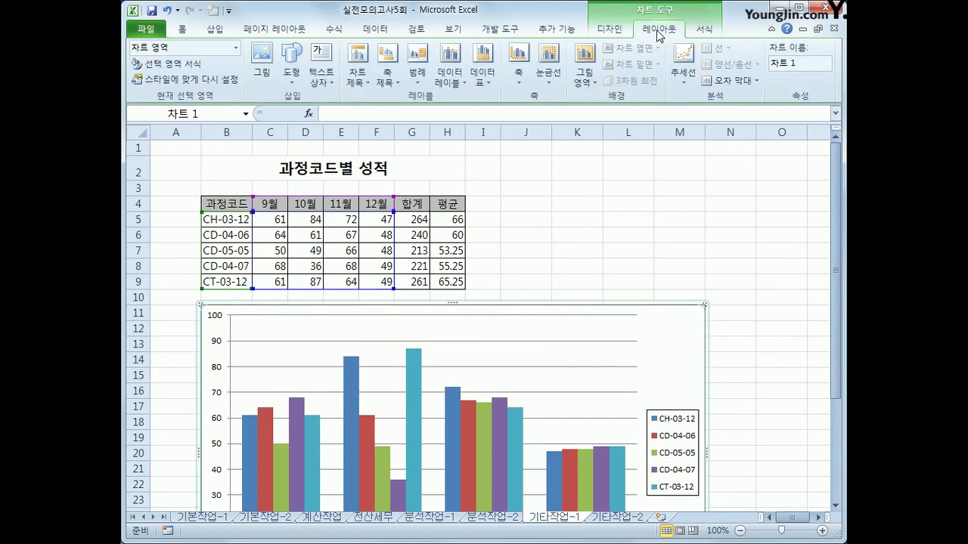
{"action": "left_click", "coordinate": [358, 71]}
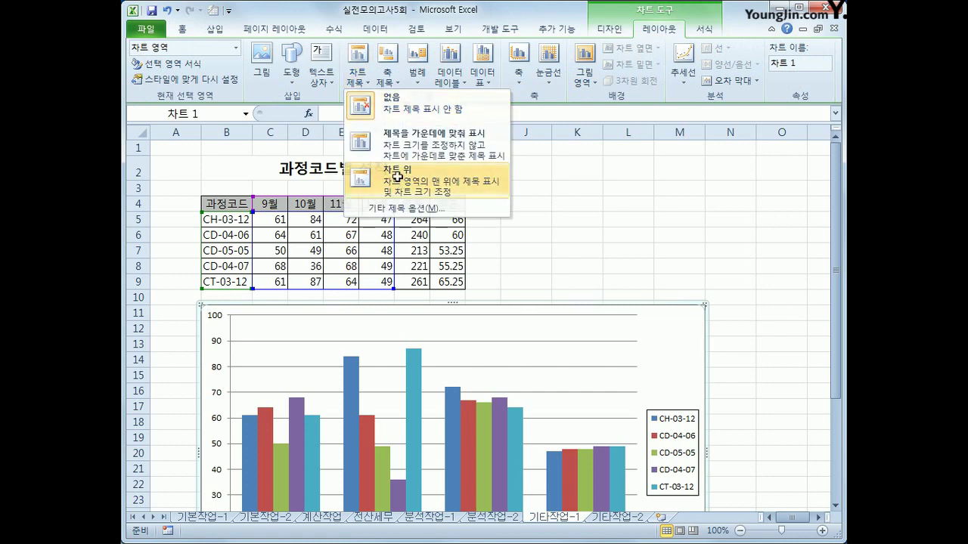
{"action": "left_click", "coordinate": [361, 178]}
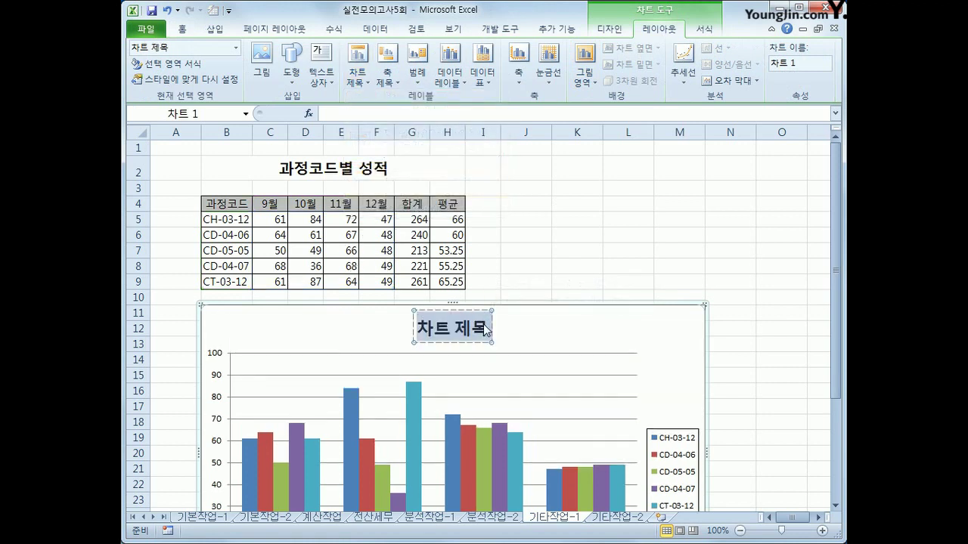
{"action": "type", "text": "과저ㅇ코드별 성ㅈ"}
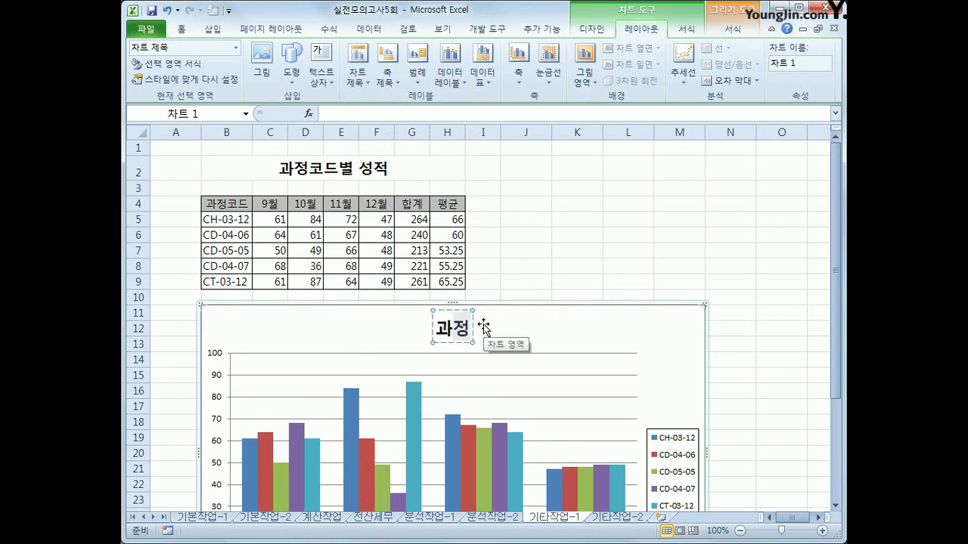
{"action": "type", "text": "ㅓㄱ 현황"}
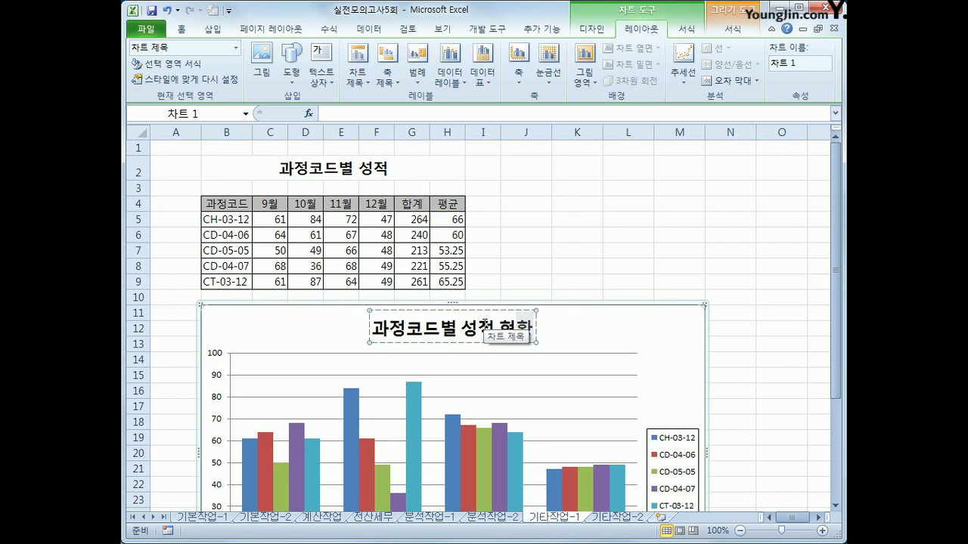
{"action": "left_click", "coordinate": [649, 353]}
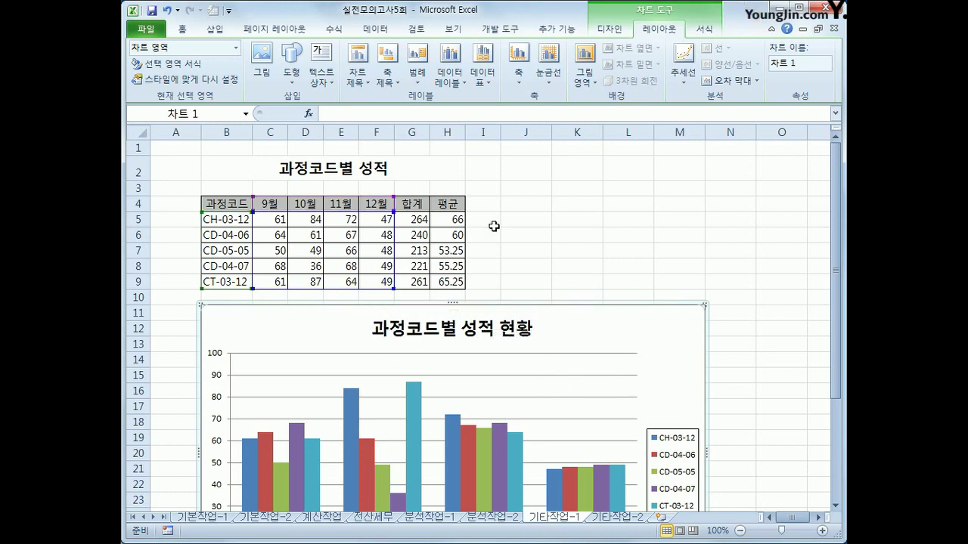
- Add a primary vertical axis title to the chart using the 세로 제목 option
{"action": "left_click", "coordinate": [395, 91]}
{"action": "mouse_move", "coordinate": [406, 114]}
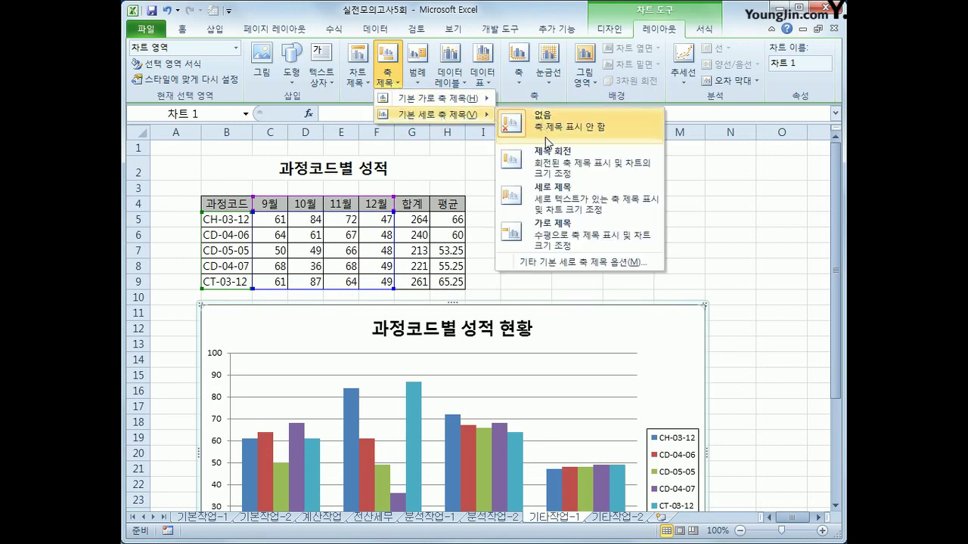
{"action": "left_click", "coordinate": [573, 210]}
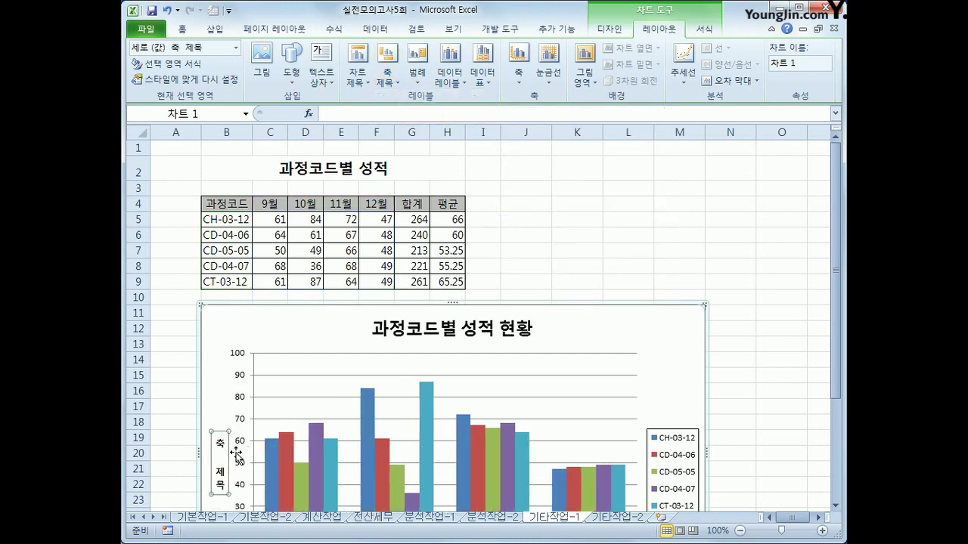